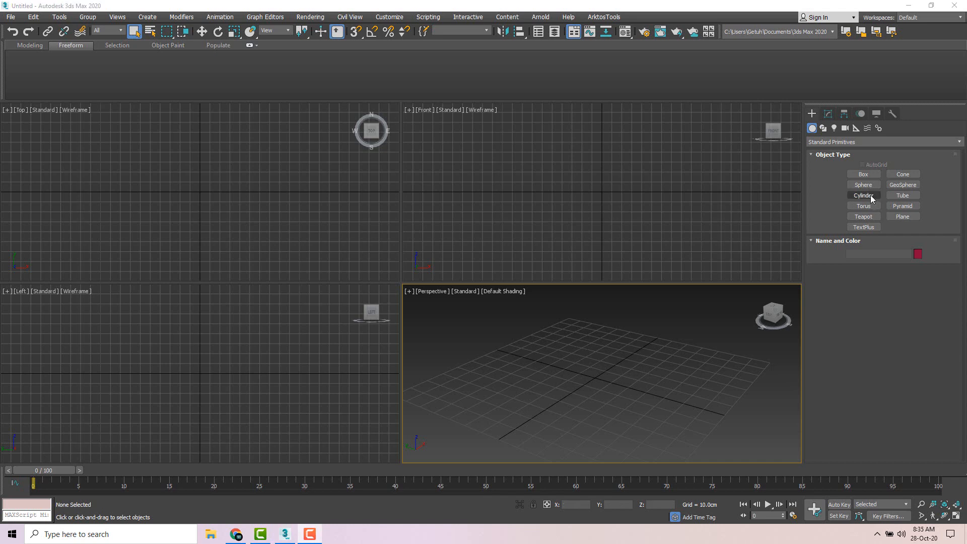
- Create a cylinder at the origin of the Front view, about 13 cm radius and 45 cm high, and show edged faces in Perspective
{"action": "left_click", "coordinate": [870, 195]}
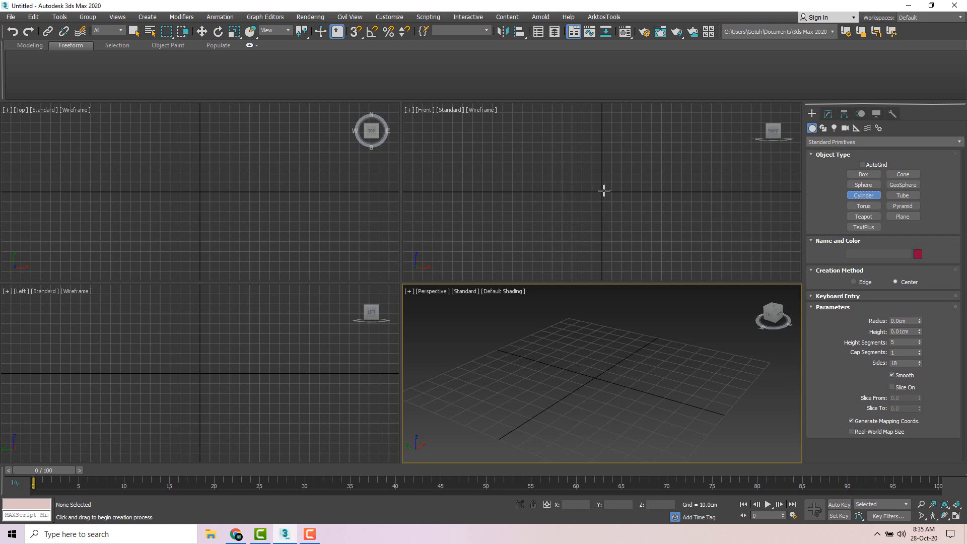
{"action": "left_click_drag", "start_coordinate": [603, 191], "coordinate": [610, 201]}
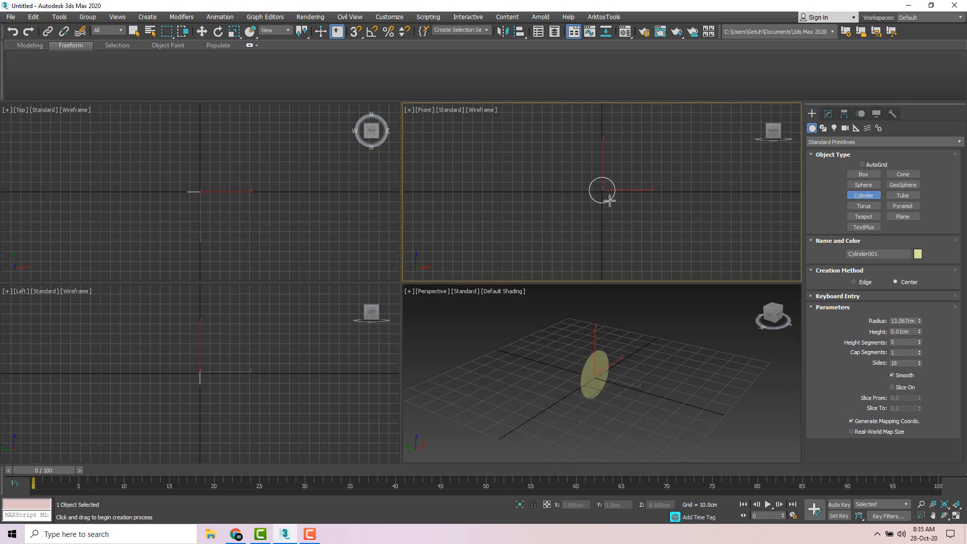
{"action": "left_click", "coordinate": [579, 156]}
{"action": "right_click", "coordinate": [660, 314]}
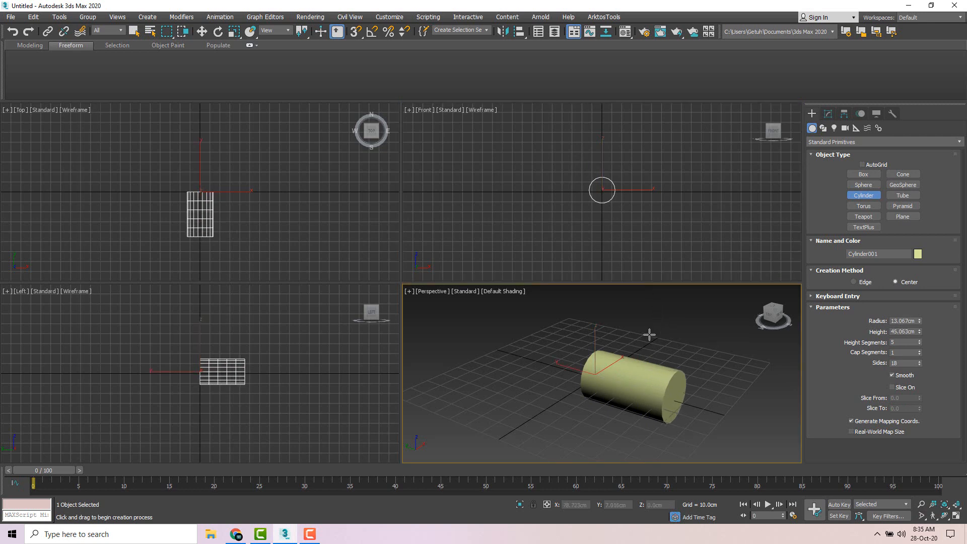
{"action": "key", "text": "F4"}
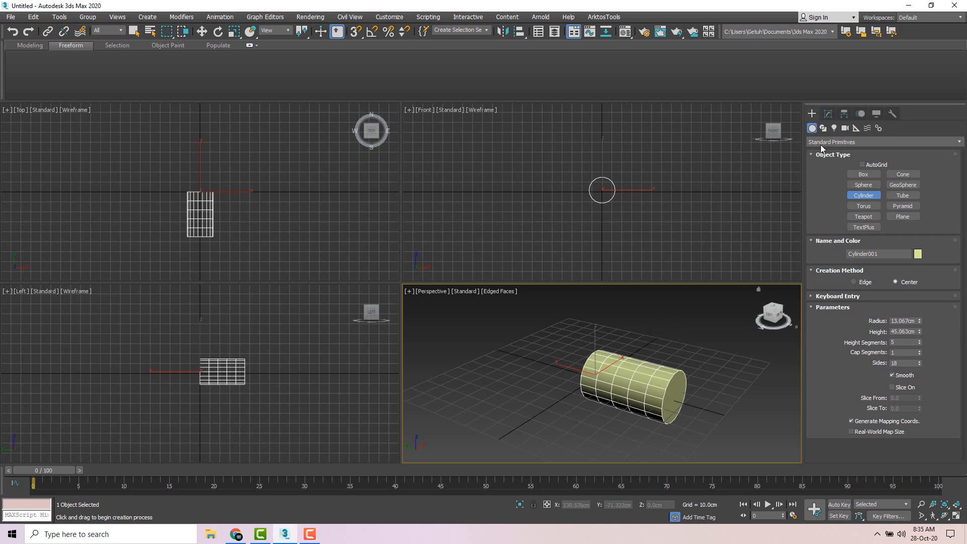
- Set the cylinder's sides to 6 and its height segments to 1
{"action": "left_click", "coordinate": [826, 117]}
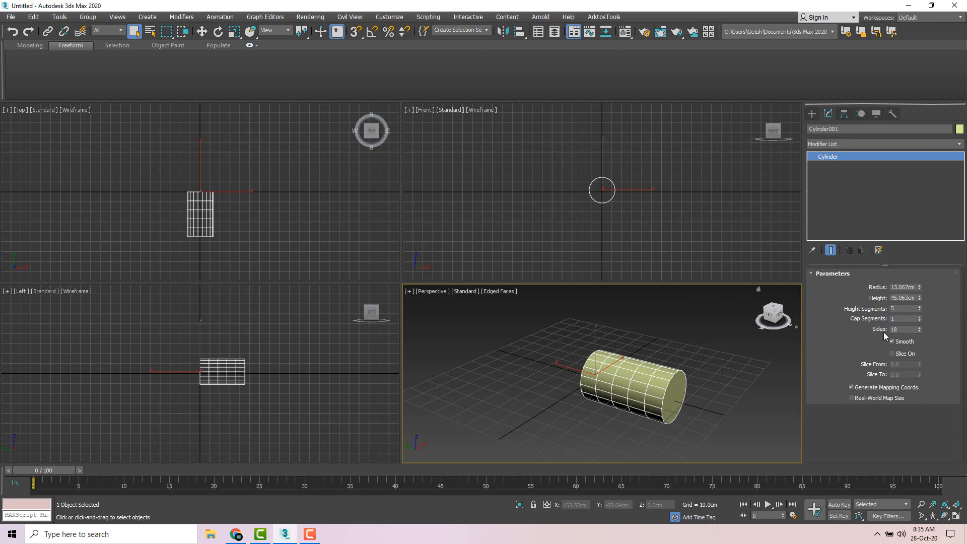
{"action": "left_click", "coordinate": [920, 330]}
{"action": "left_click", "coordinate": [920, 331]}
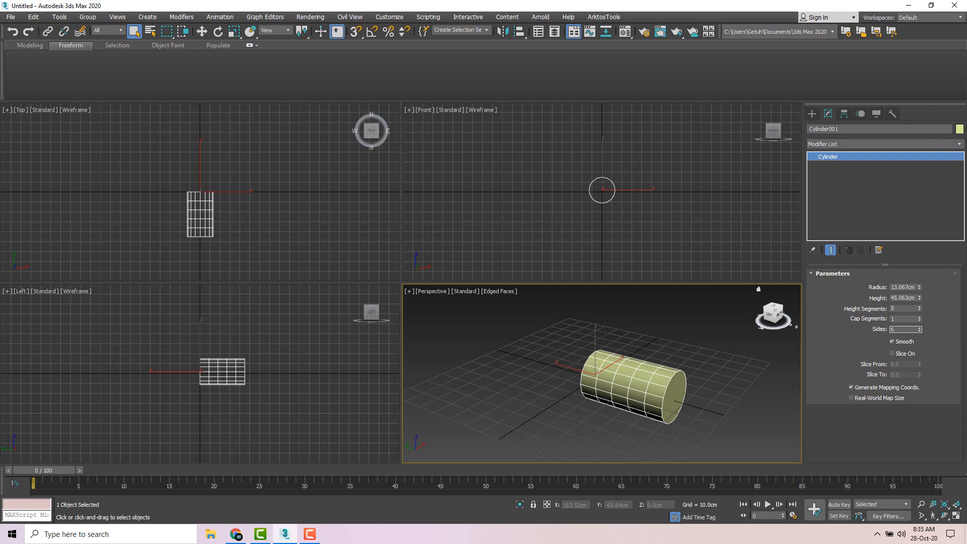
{"action": "key", "text": "Return"}
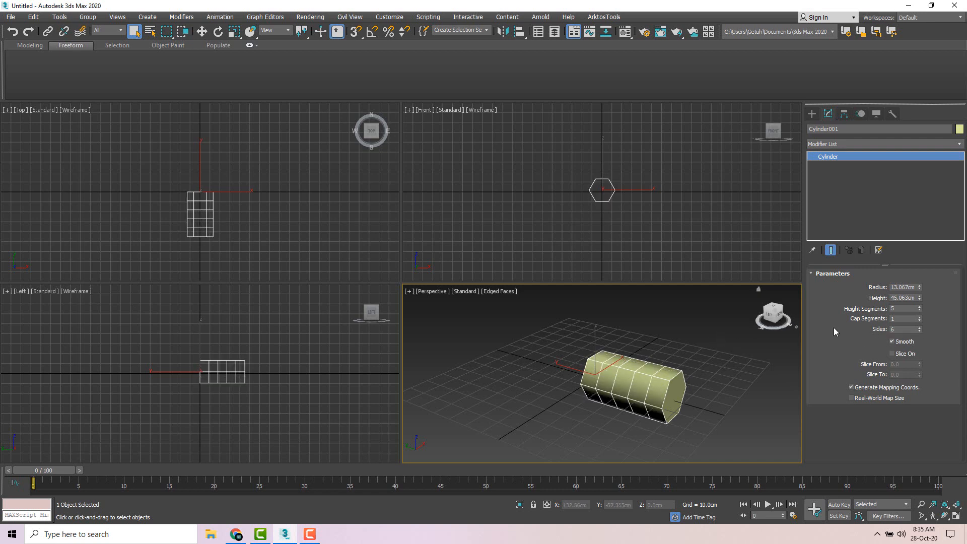
{"action": "right_click", "coordinate": [920, 312]}
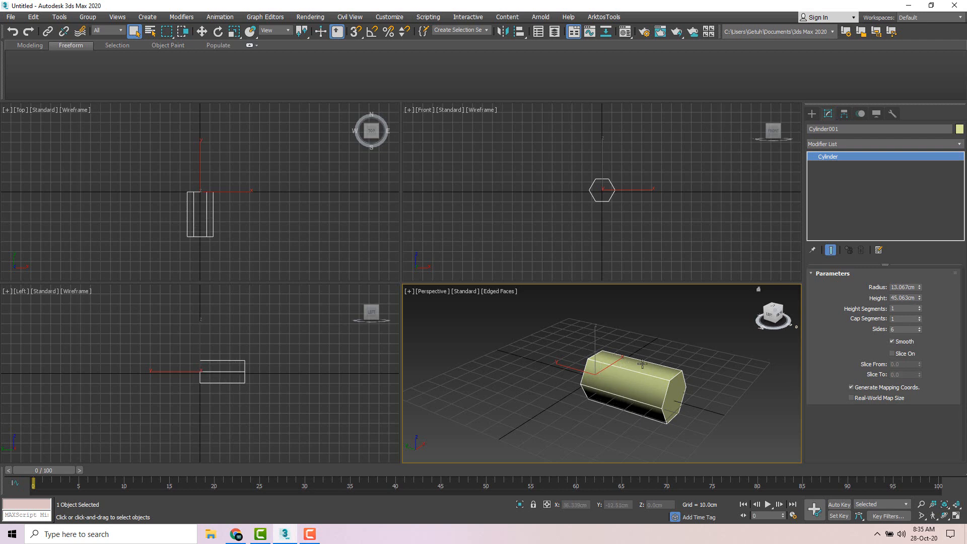
- Maximize the Perspective view and scale the hexagonal cylinder along its length (Y axis) to about 214%
{"action": "scroll", "coordinate": [632, 360], "scroll_direction": "down", "scroll_amount": 3}
{"action": "middle_click_drag", "start_coordinate": [626, 356], "coordinate": [539, 349]}
{"action": "middle_click_drag", "start_coordinate": [559, 349], "coordinate": [605, 359], "text": "alt"}
{"action": "key", "text": "alt+w"}
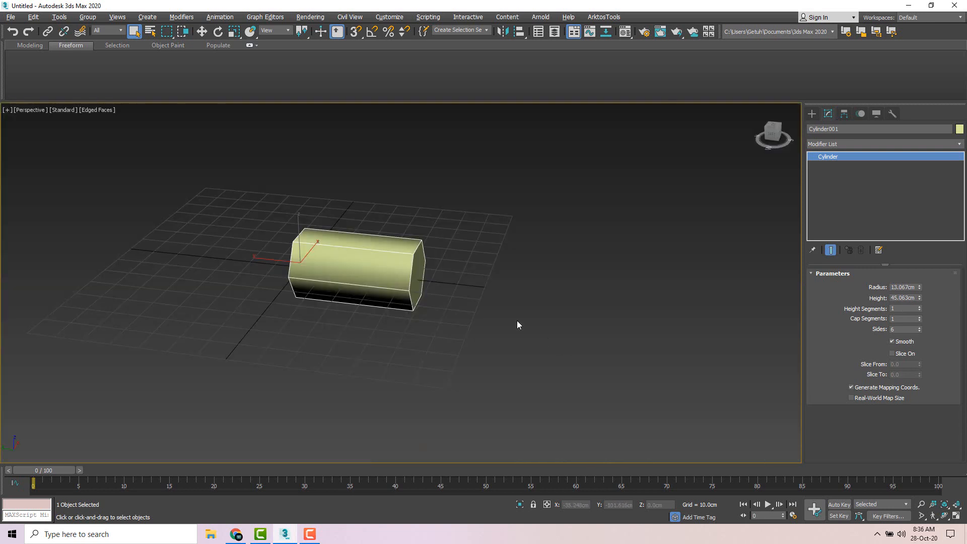
{"action": "middle_click_drag", "start_coordinate": [401, 249], "coordinate": [437, 242]}
{"action": "key", "text": "e"}
{"action": "key", "text": "w"}
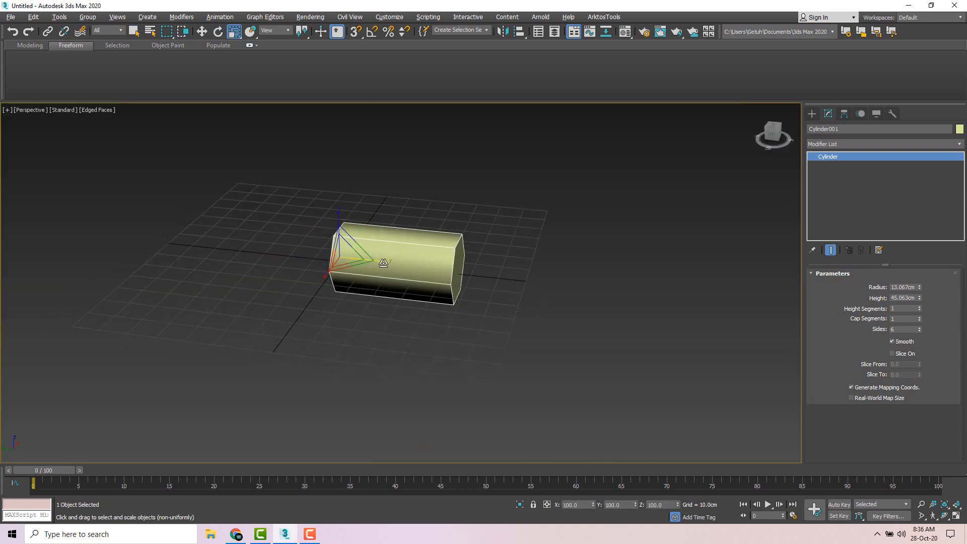
{"action": "key", "text": "r"}
{"action": "left_click_drag", "start_coordinate": [390, 264], "coordinate": [427, 267]}
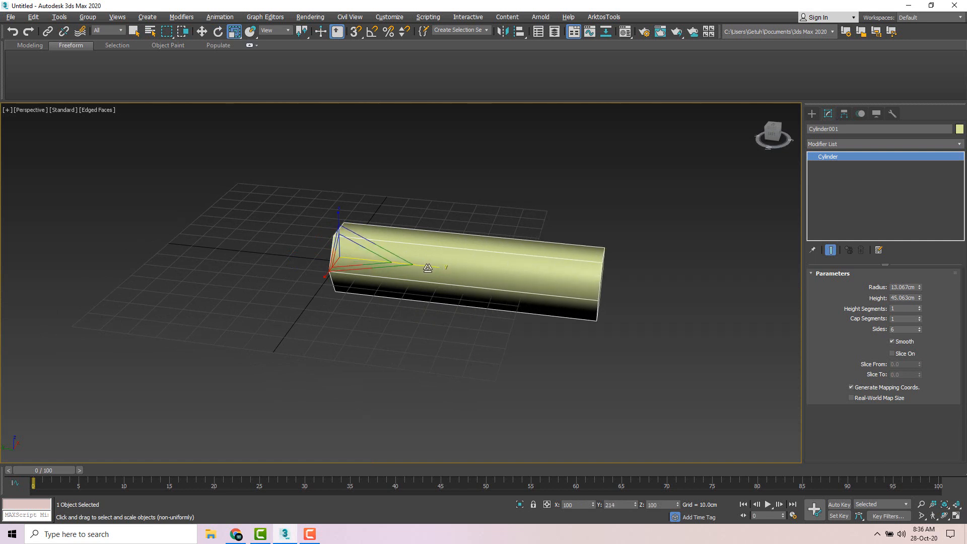
- Convert the stretched cylinder to an Editable Poly
{"action": "scroll", "coordinate": [430, 268], "scroll_direction": "down", "scroll_amount": 4}
{"action": "mouse_move", "coordinate": [430, 268]}
{"action": "middle_mouse_down", "text": "alt"}
{"action": "mouse_move", "coordinate": [415, 285]}
{"action": "mouse_move", "coordinate": [423, 304]}
{"action": "mouse_move", "coordinate": [443, 287]}
{"action": "mouse_move", "coordinate": [440, 268]}
{"action": "mouse_move", "coordinate": [430, 266]}
{"action": "middle_mouse_up", "text": "alt"}
{"action": "right_click", "coordinate": [430, 266]}
{"action": "mouse_move", "coordinate": [512, 371]}
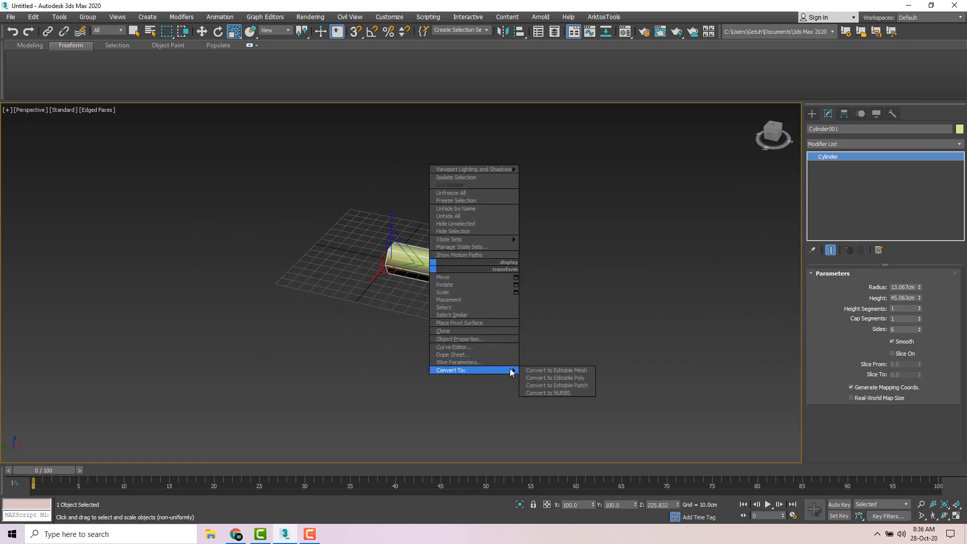
{"action": "left_click", "coordinate": [554, 378]}
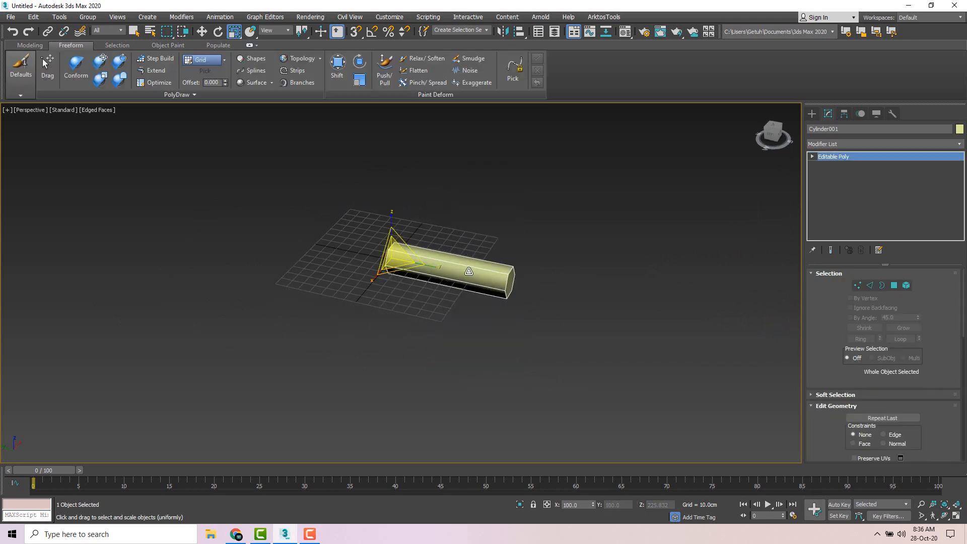
- Taper the cylinder by uniformly scaling the end polygon farthest from the origin to about 61%
{"action": "middle_click_drag", "start_coordinate": [469, 272], "coordinate": [452, 270], "text": "alt"}
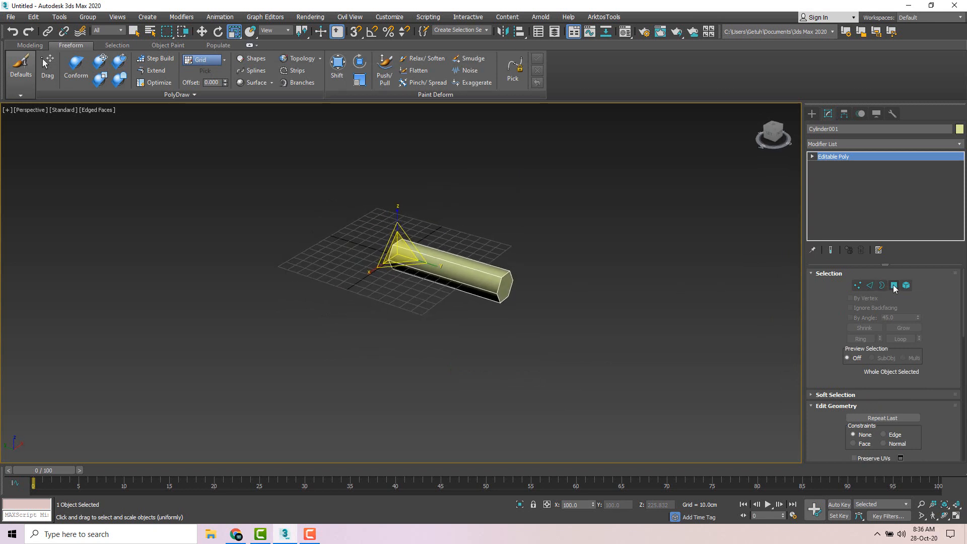
{"action": "left_click", "coordinate": [894, 286]}
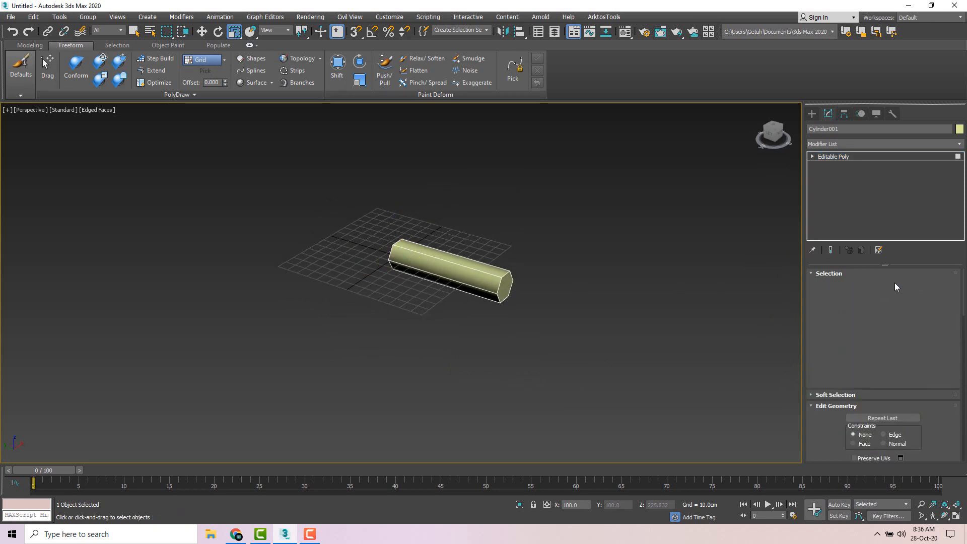
{"action": "left_click", "coordinate": [510, 285]}
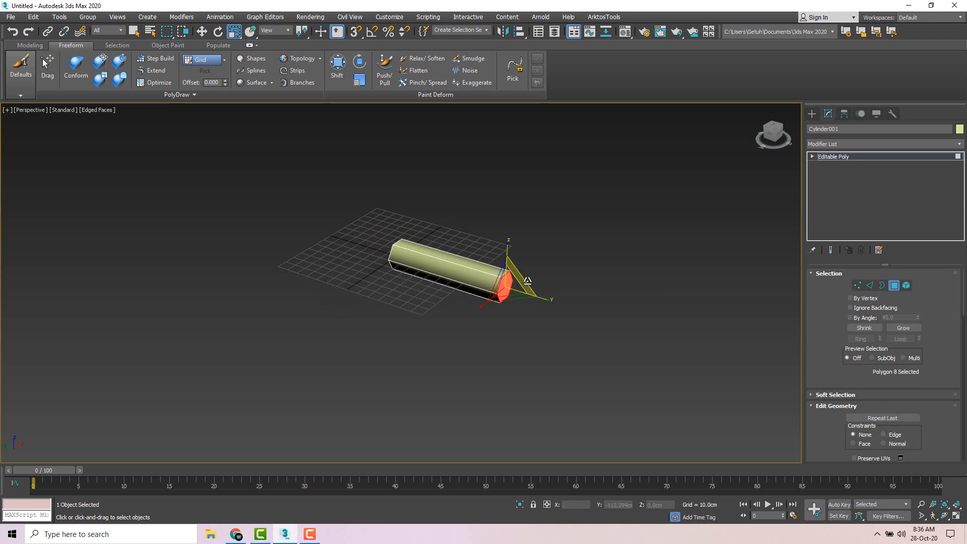
{"action": "scroll", "coordinate": [510, 286], "scroll_direction": "up", "scroll_amount": 5}
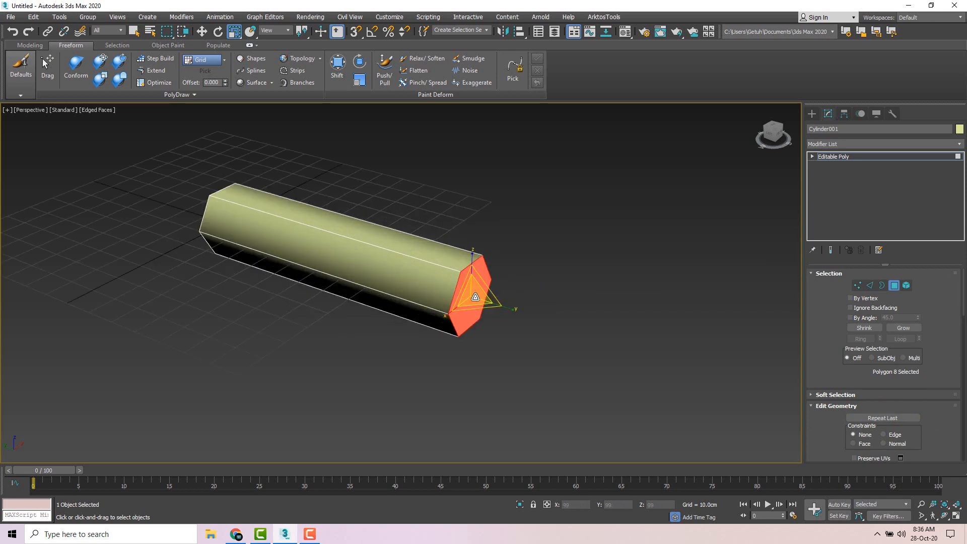
{"action": "left_click_drag", "start_coordinate": [472, 296], "coordinate": [483, 329]}
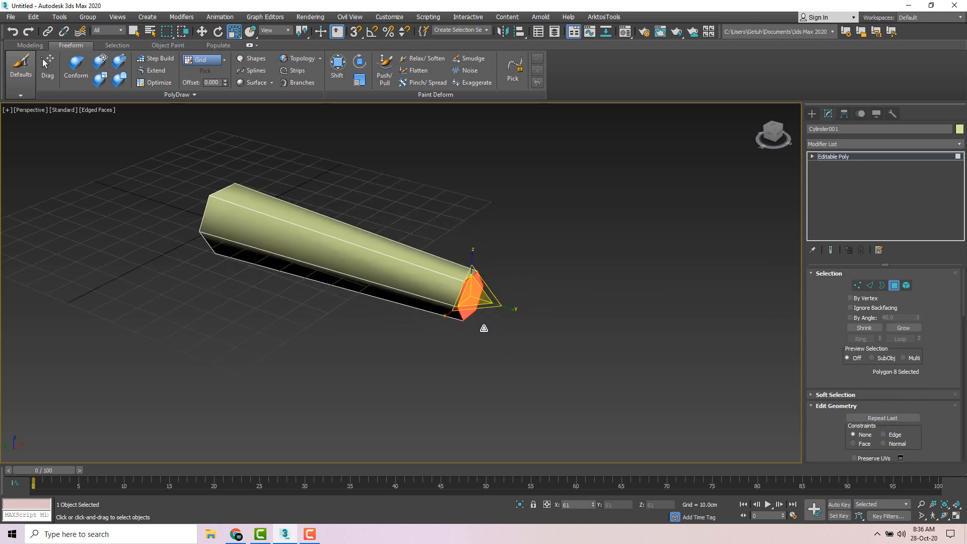
- Delete both end cap polygons of the tapered cylinder
{"action": "scroll", "coordinate": [483, 317], "scroll_direction": "down", "scroll_amount": 2}
{"action": "middle_click_drag", "start_coordinate": [483, 316], "coordinate": [504, 300], "text": "alt"}
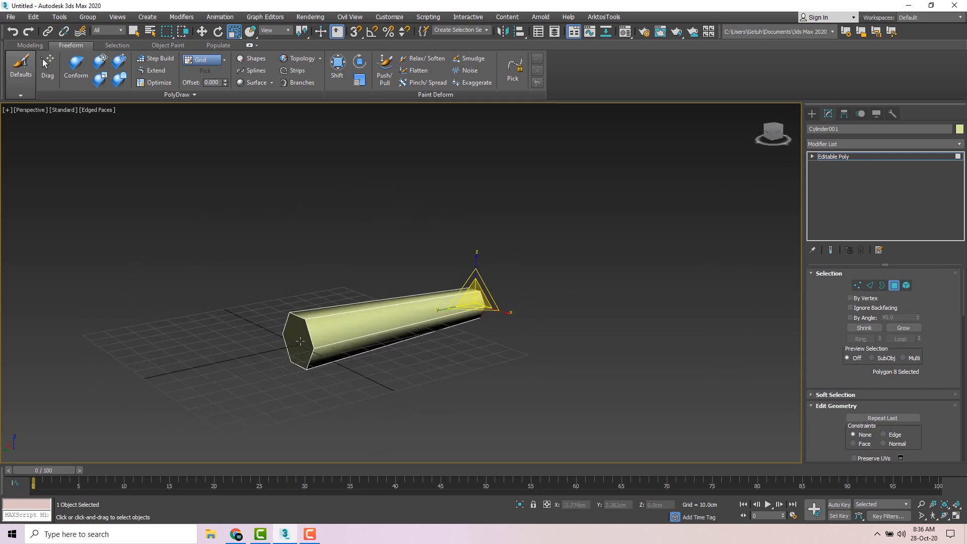
{"action": "left_click", "coordinate": [301, 336], "text": "ctrl"}
{"action": "middle_click_drag", "start_coordinate": [301, 336], "coordinate": [436, 308], "text": "alt"}
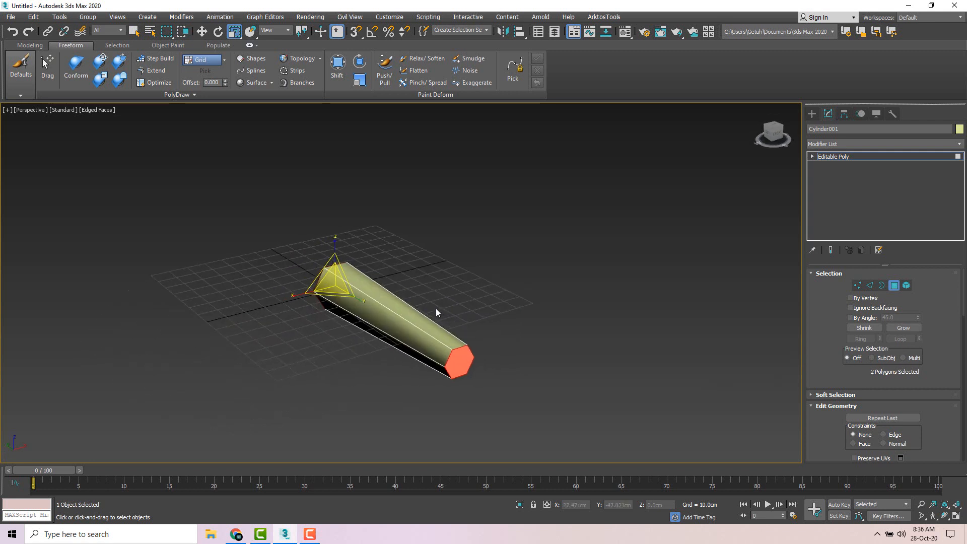
{"action": "key", "text": "Delete"}
- Select the six lengthwise edges of the open tube and connect them with one edge loop around the middle
{"action": "middle_click_drag", "start_coordinate": [436, 307], "coordinate": [284, 295], "text": "alt"}
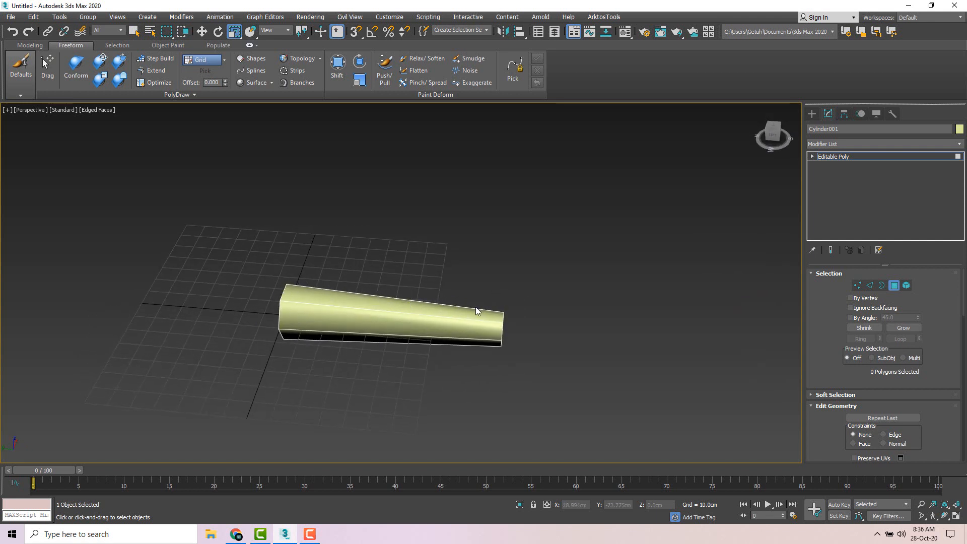
{"action": "middle_click_drag", "start_coordinate": [354, 250], "coordinate": [355, 239], "text": "alt"}
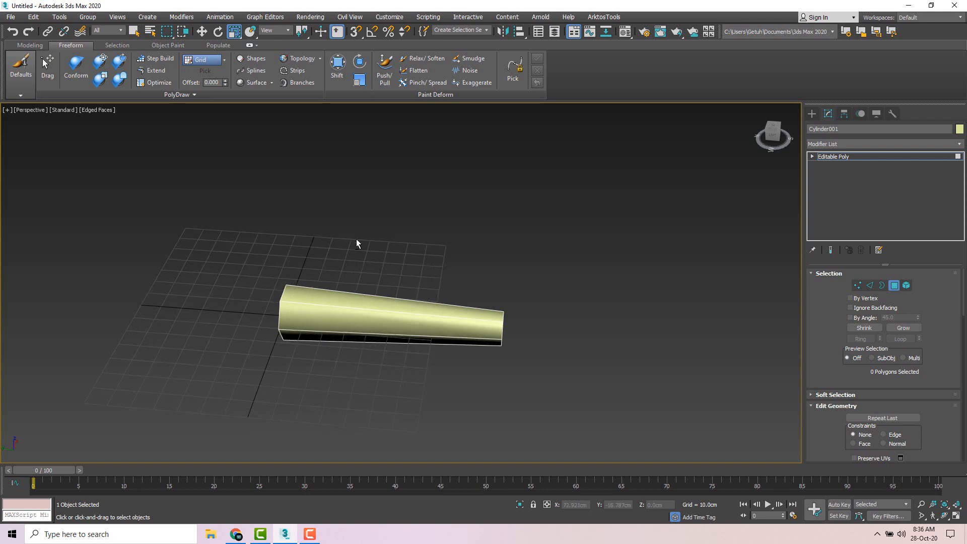
{"action": "scroll", "coordinate": [406, 281], "scroll_direction": "down", "scroll_amount": 4}
{"action": "middle_click_drag", "start_coordinate": [406, 281], "coordinate": [479, 223], "text": "alt"}
{"action": "scroll", "coordinate": [407, 266], "scroll_direction": "up", "scroll_amount": 6}
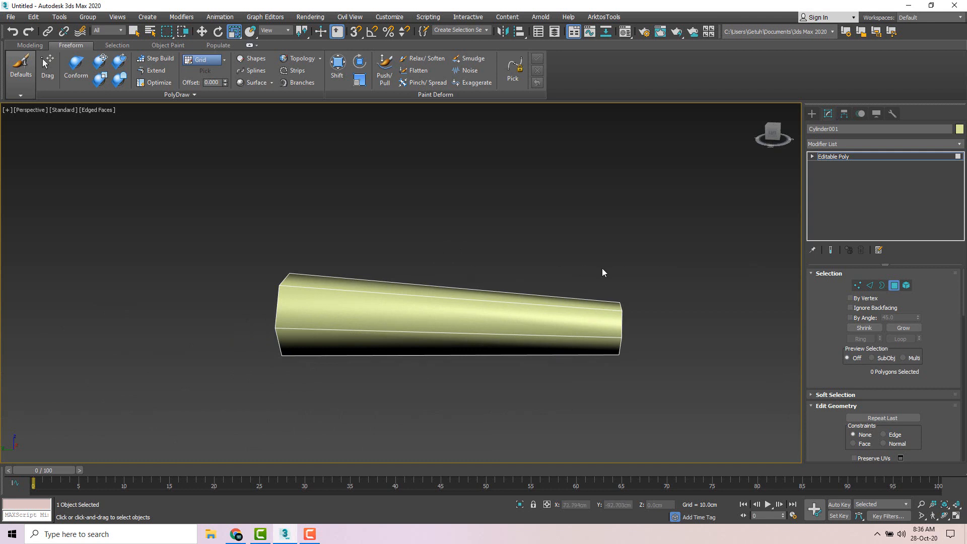
{"action": "left_click", "coordinate": [869, 286]}
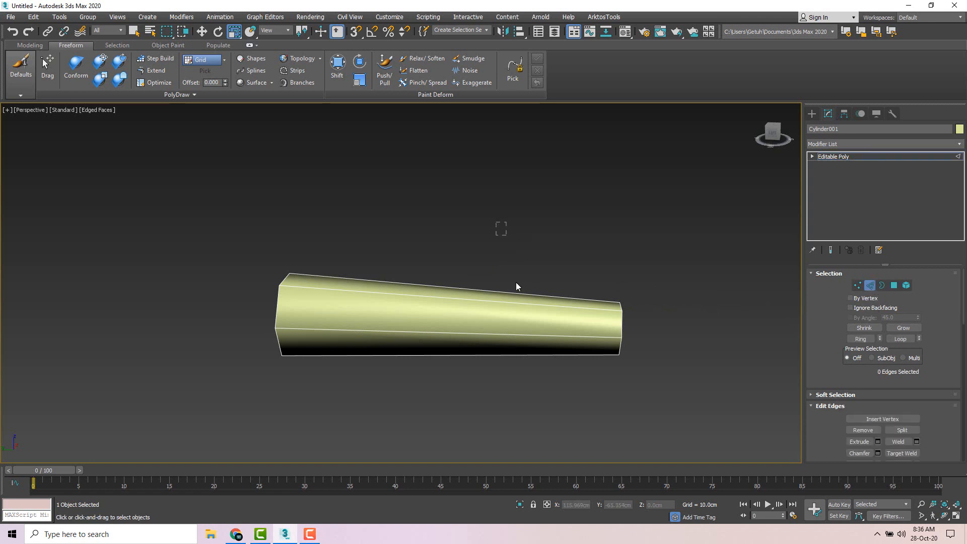
{"action": "left_click_drag", "start_coordinate": [516, 283], "coordinate": [518, 442]}
{"action": "middle_click_drag", "start_coordinate": [642, 304], "coordinate": [464, 305], "text": "alt"}
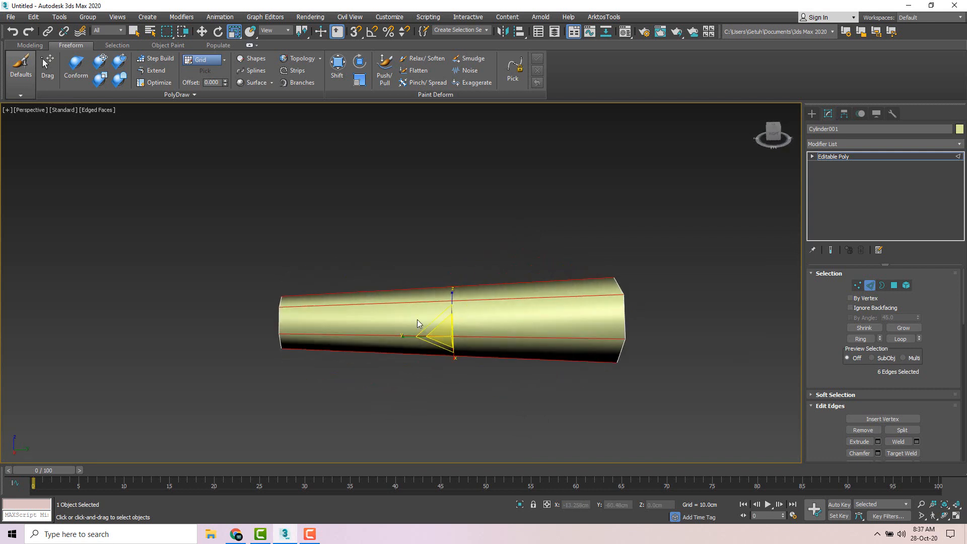
{"action": "middle_click_drag", "start_coordinate": [354, 387], "coordinate": [528, 371], "text": "alt"}
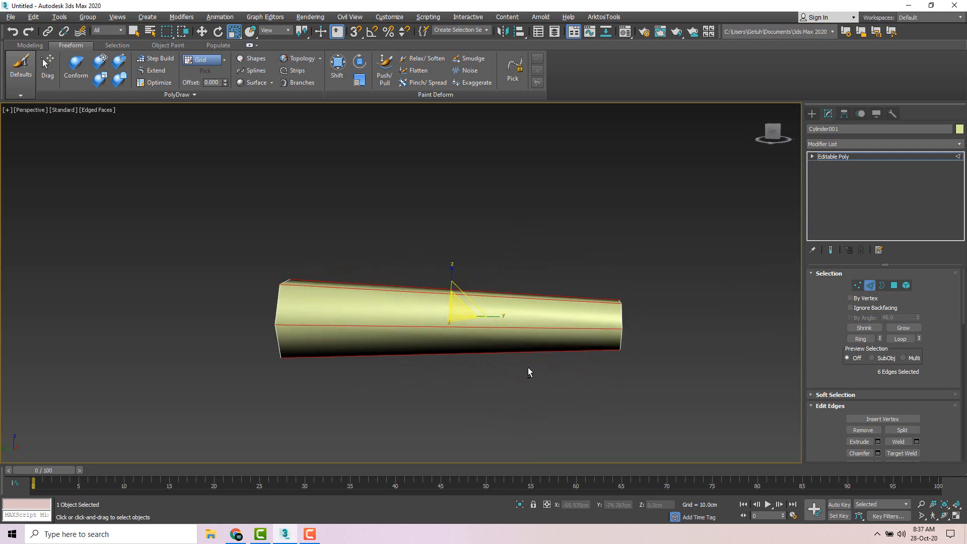
{"action": "right_click", "coordinate": [520, 328]}
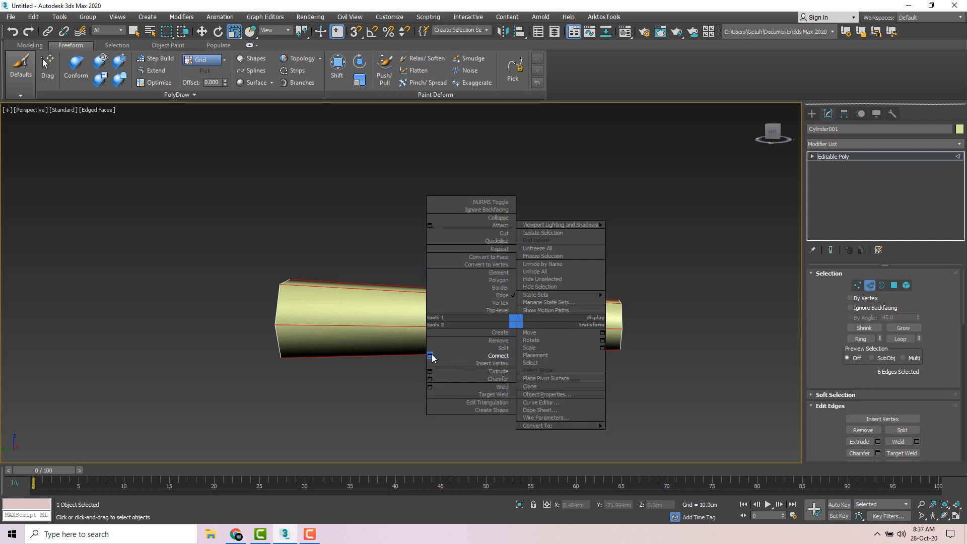
{"action": "left_click", "coordinate": [494, 355]}
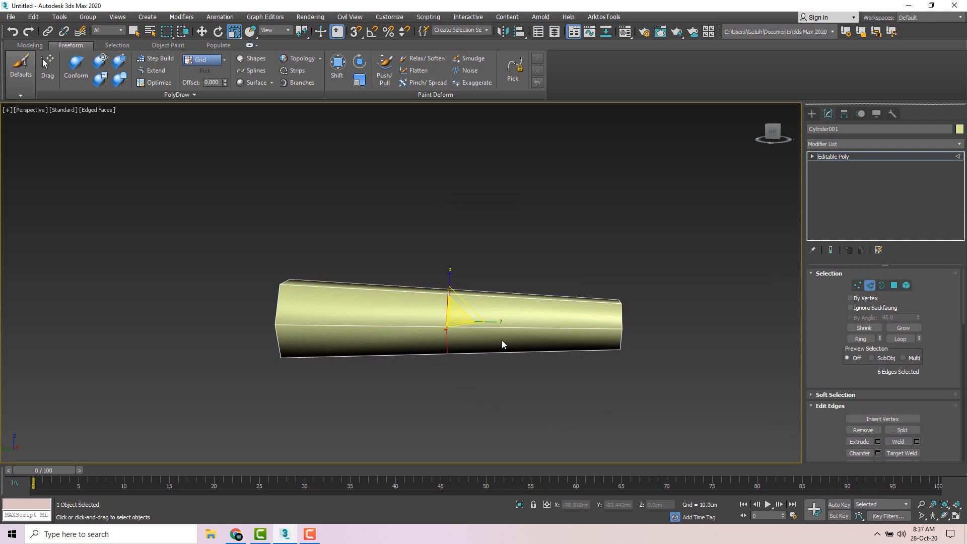
- Move the new edge loop along Y toward the narrow end, to about -69.6 cm
{"action": "middle_click_drag", "start_coordinate": [503, 344], "coordinate": [453, 245], "text": "alt"}
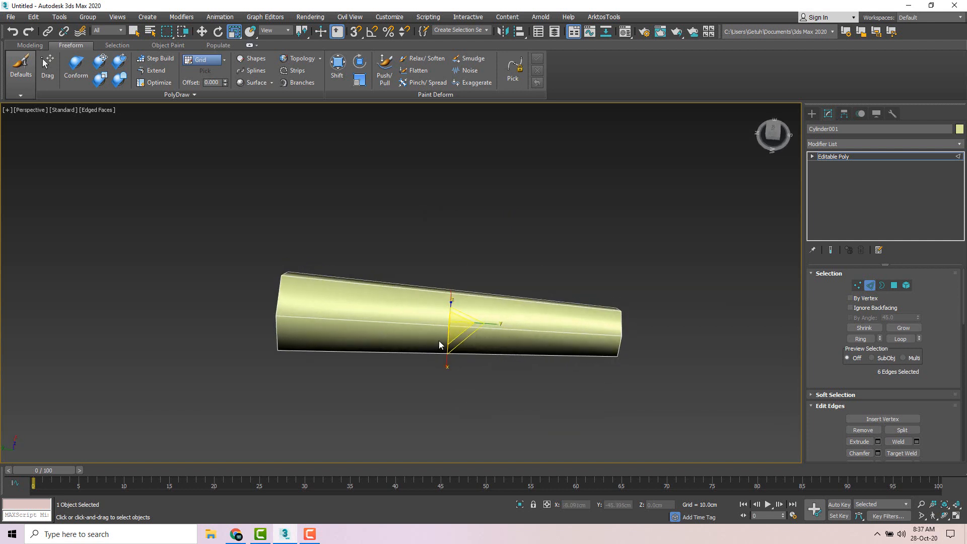
{"action": "key", "text": "w"}
{"action": "mouse_move", "coordinate": [492, 307]}
{"action": "middle_mouse_down", "text": "alt"}
{"action": "mouse_move", "coordinate": [493, 261]}
{"action": "mouse_move", "coordinate": [482, 316]}
{"action": "middle_mouse_up", "text": "alt"}
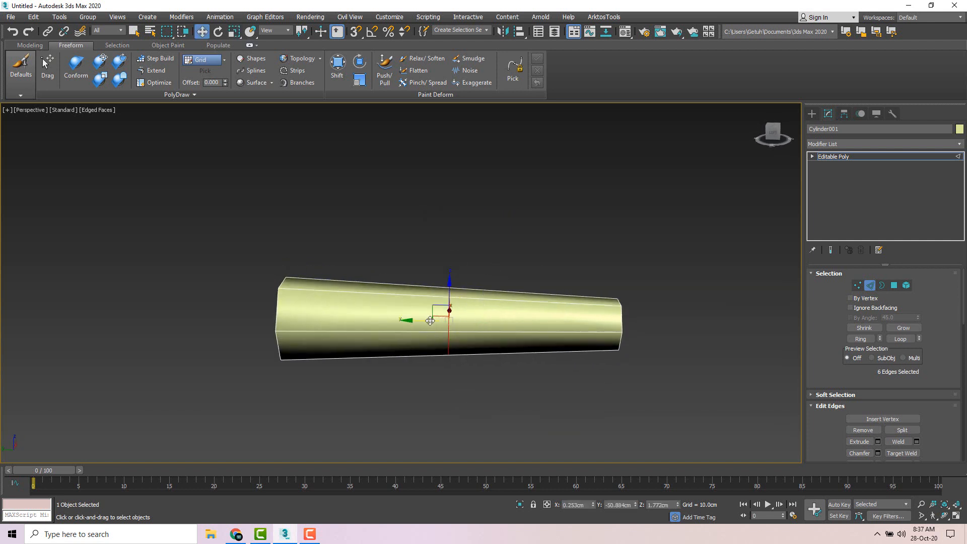
{"action": "left_click_drag", "start_coordinate": [430, 321], "coordinate": [481, 321]}
{"action": "key", "text": "ctrl+z"}
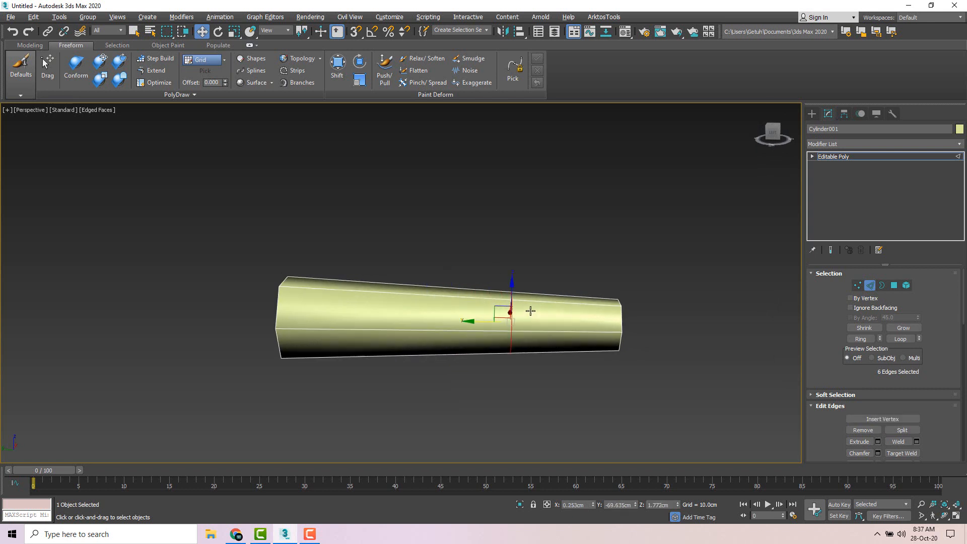
{"action": "mouse_move", "coordinate": [531, 311]}
{"action": "middle_mouse_down", "text": "alt"}
{"action": "mouse_move", "coordinate": [531, 299]}
{"action": "mouse_move", "coordinate": [512, 308]}
{"action": "middle_mouse_up", "text": "alt"}
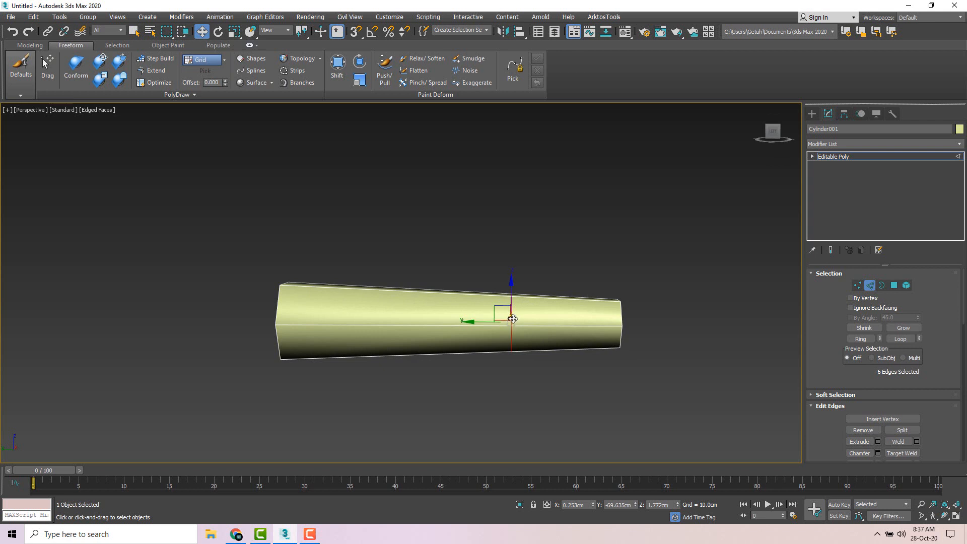
{"action": "right_click", "coordinate": [512, 314]}
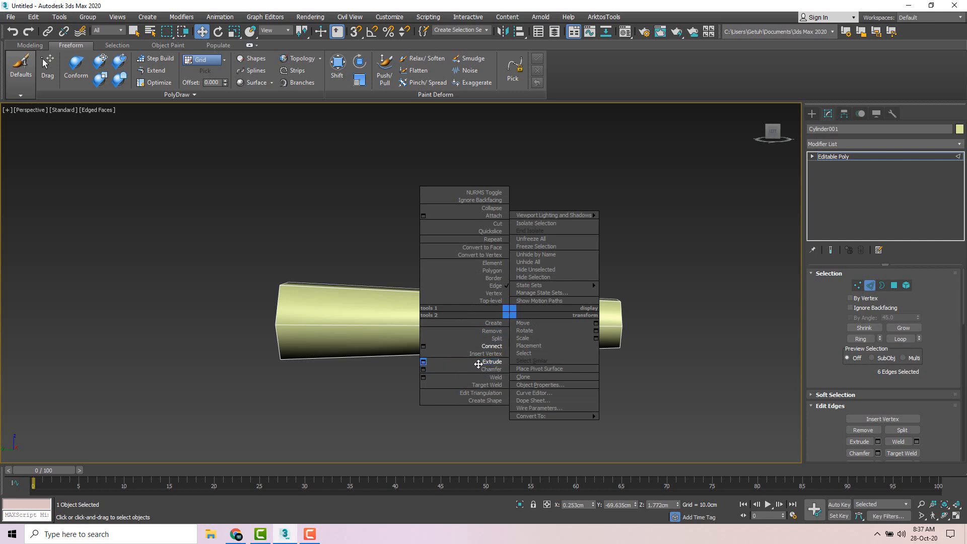
{"action": "left_click", "coordinate": [479, 363]}
{"action": "left_click", "coordinate": [435, 319]}
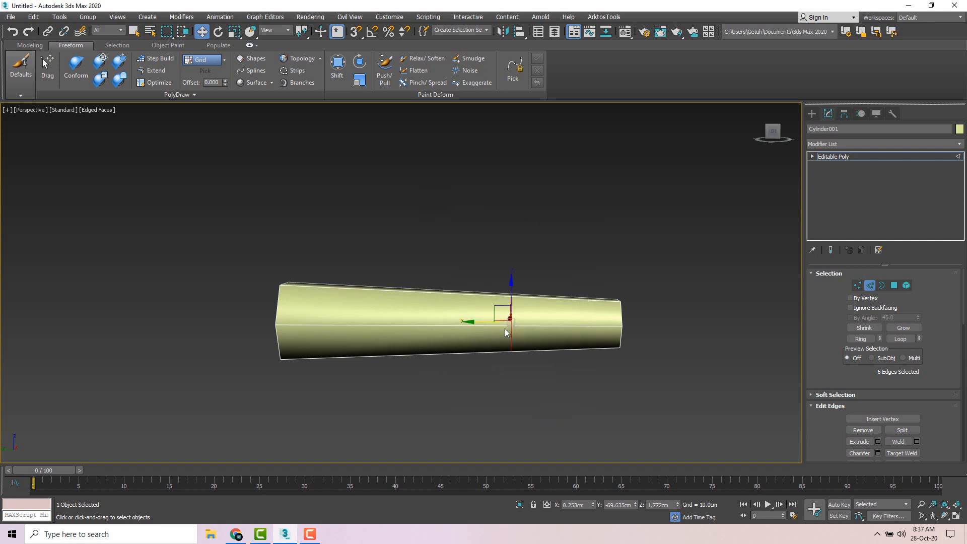
- Extrude the selected edge loop near the narrow end with 0 cm height and a width of about 2.69 cm
{"action": "right_click", "coordinate": [516, 324]}
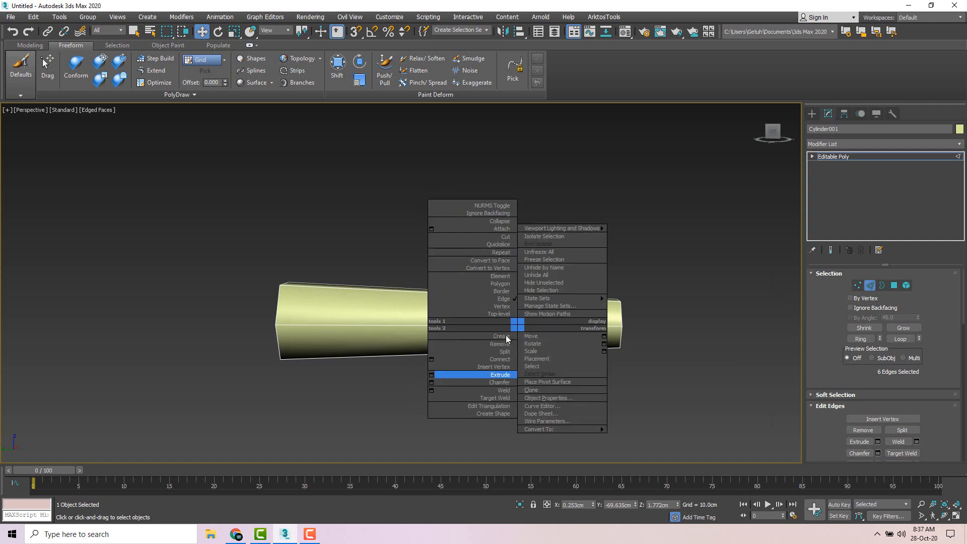
{"action": "left_click", "coordinate": [431, 376]}
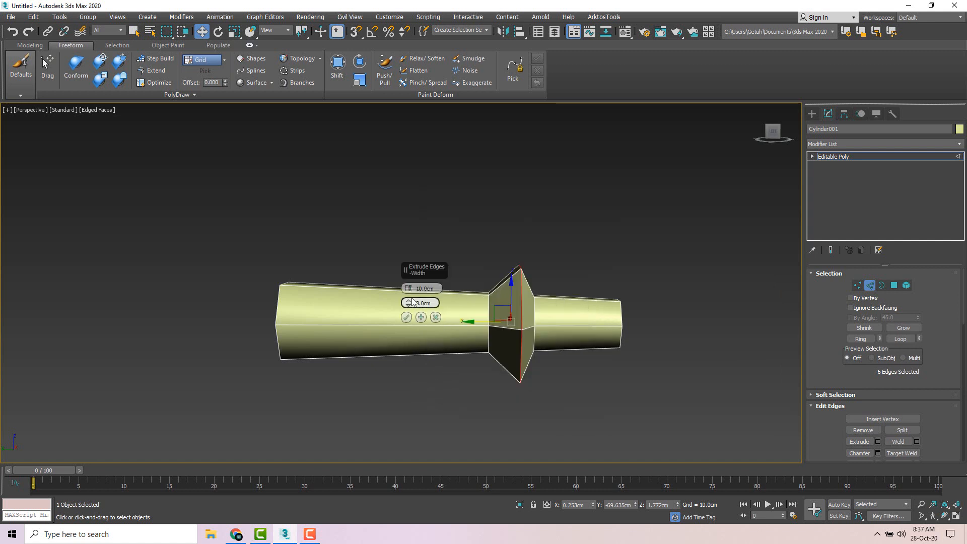
{"action": "left_click_drag", "start_coordinate": [408, 289], "coordinate": [411, 293]}
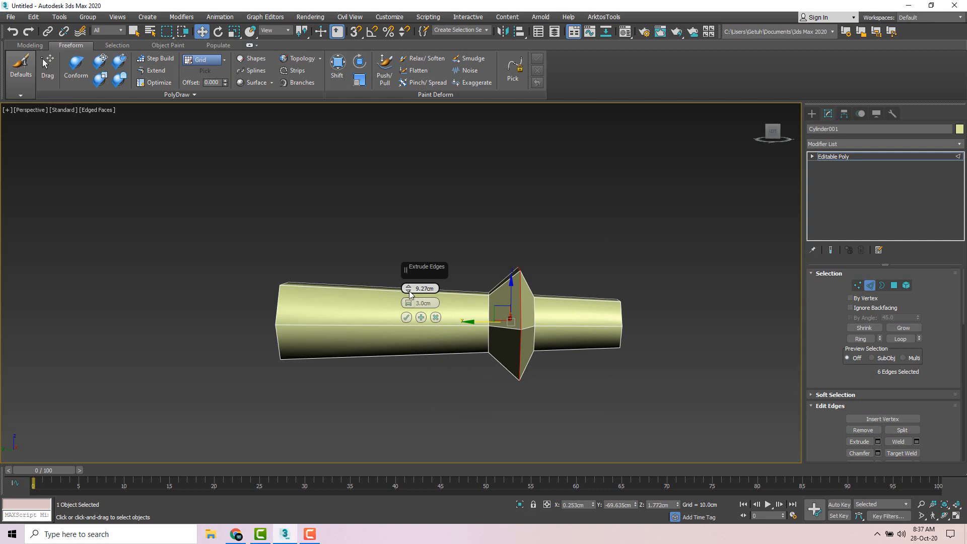
{"action": "right_click", "coordinate": [409, 291]}
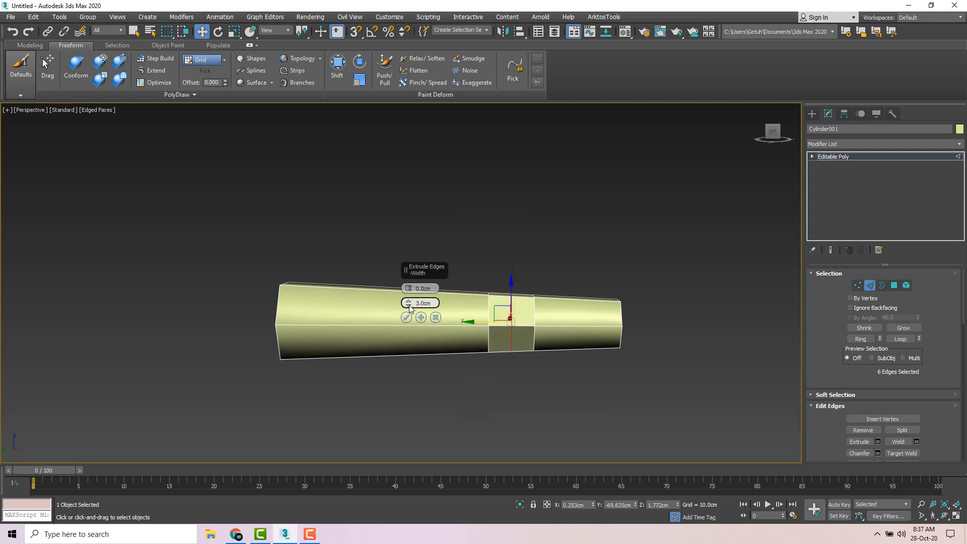
{"action": "left_click_drag", "start_coordinate": [409, 302], "coordinate": [411, 306]}
{"action": "left_click", "coordinate": [406, 318]}
{"action": "middle_click_drag", "start_coordinate": [409, 320], "coordinate": [556, 348], "text": "alt"}
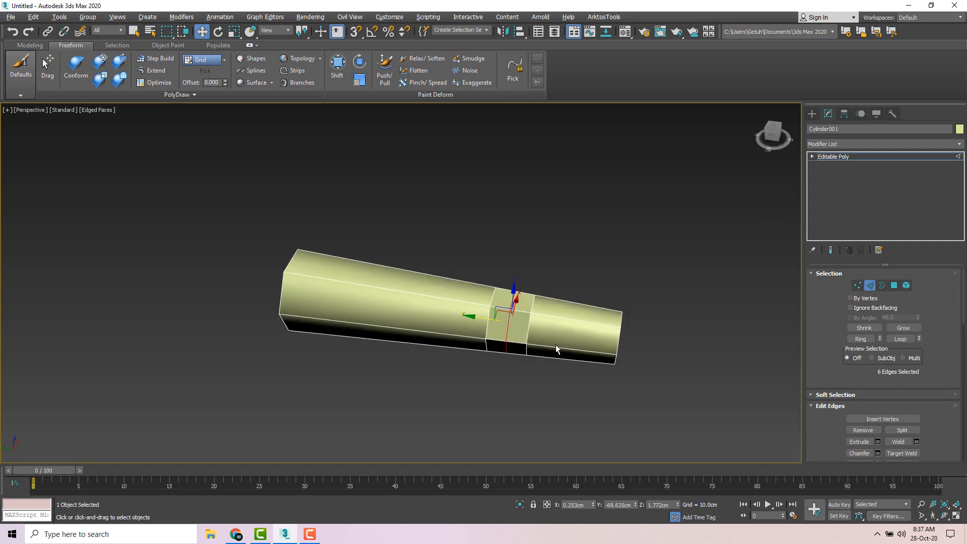
- Select the six lengthwise edges of the wider section and connect them with one new edge loop
{"action": "left_click", "coordinate": [514, 350]}
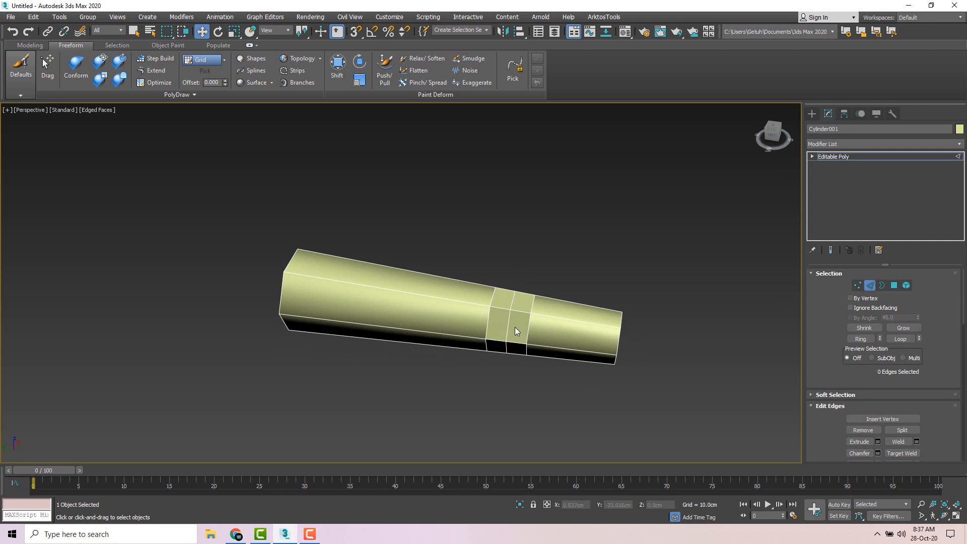
{"action": "middle_click_drag", "start_coordinate": [460, 327], "coordinate": [470, 328], "text": "alt"}
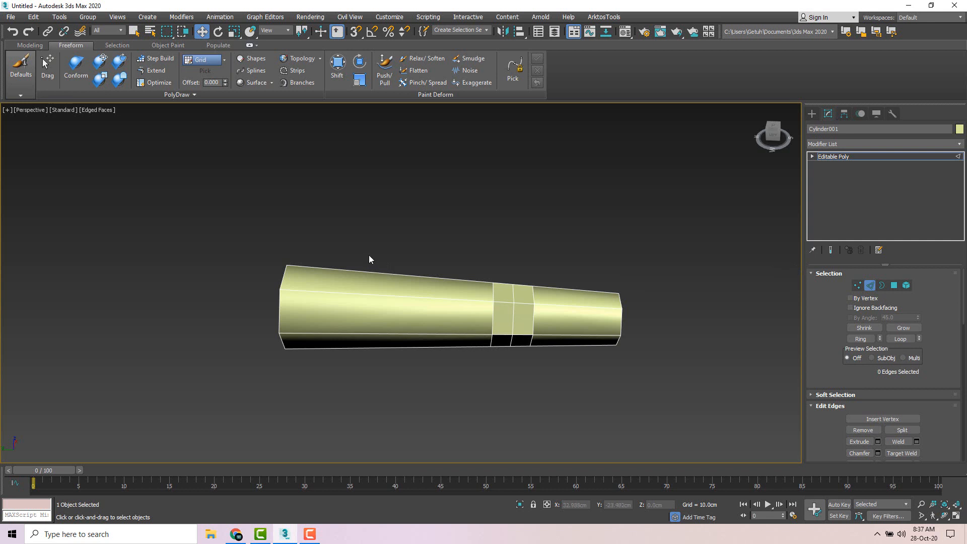
{"action": "left_click_drag", "start_coordinate": [377, 204], "coordinate": [382, 428]}
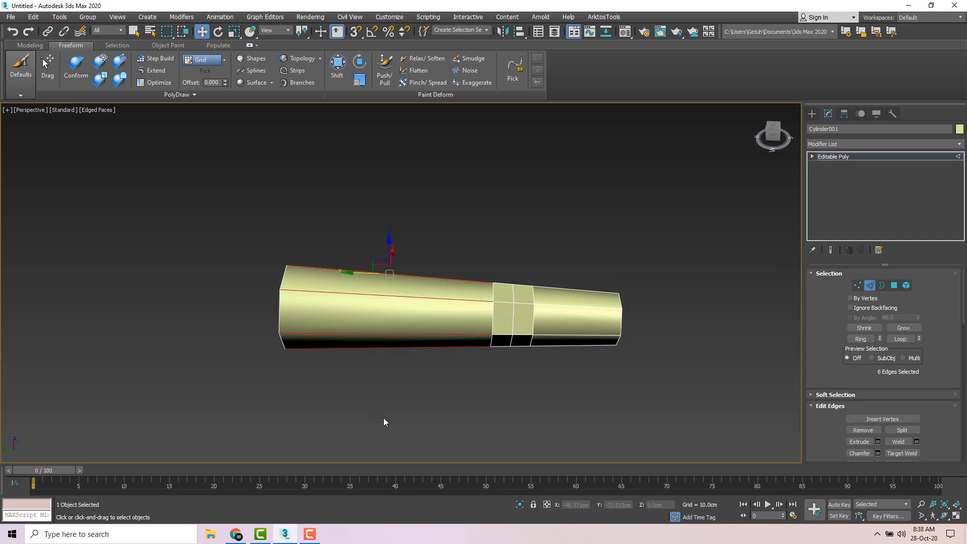
{"action": "right_click", "coordinate": [383, 319]}
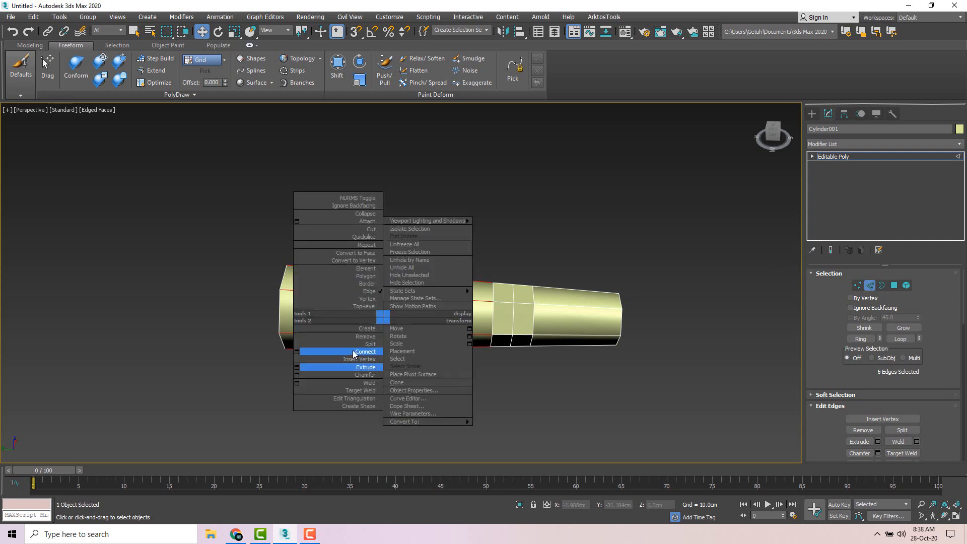
{"action": "left_click", "coordinate": [375, 347]}
- Extrude the new edge loop on the wider section with 0 cm height and 2.687 cm width
{"action": "right_click", "coordinate": [380, 310]}
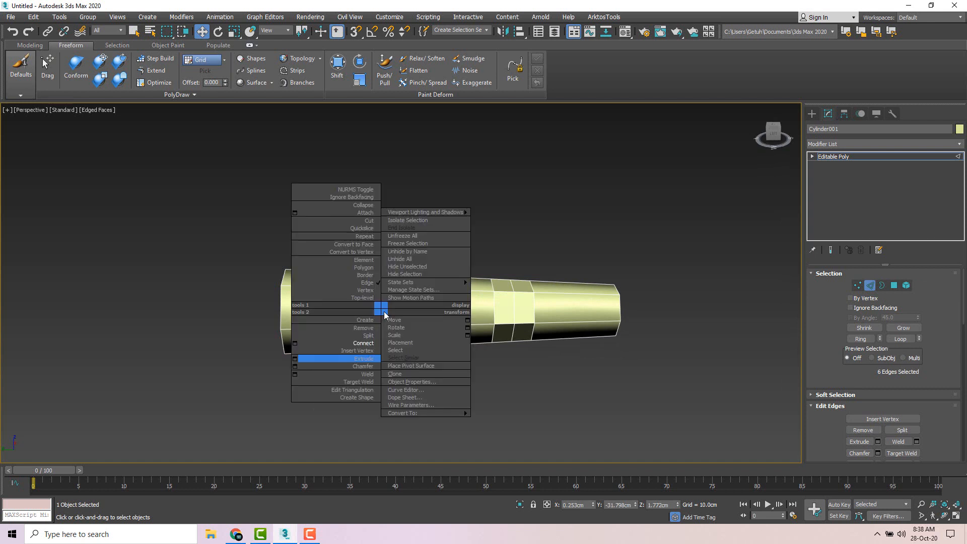
{"action": "left_click", "coordinate": [295, 359]}
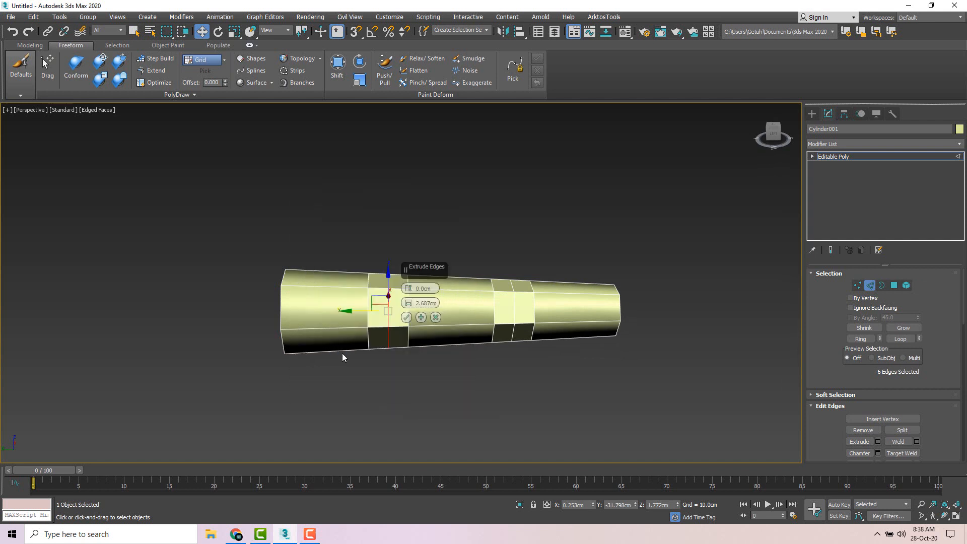
{"action": "left_click", "coordinate": [406, 317]}
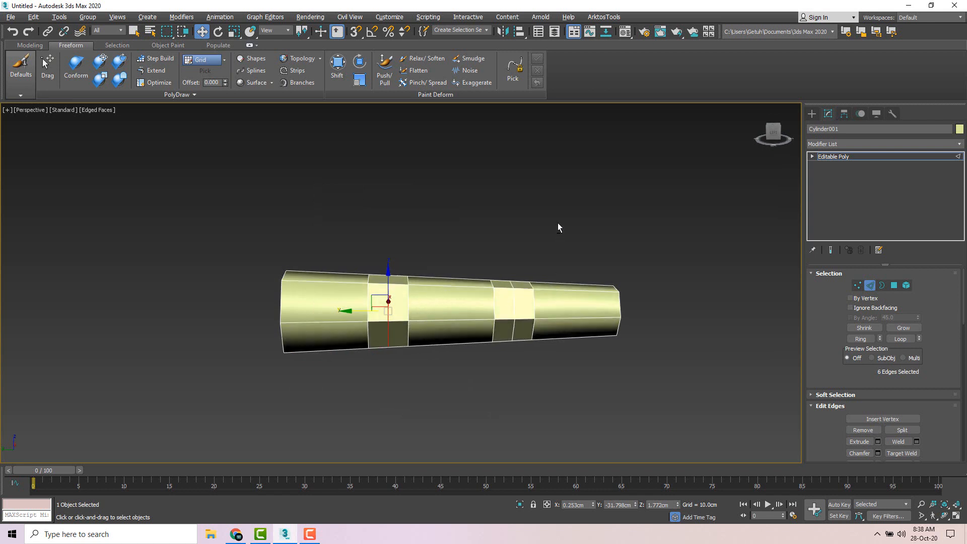
{"action": "mouse_move", "coordinate": [558, 223]}
{"action": "middle_mouse_down", "text": "alt"}
{"action": "mouse_move", "coordinate": [380, 237]}
{"action": "mouse_move", "coordinate": [554, 221]}
{"action": "middle_mouse_up", "text": "alt"}
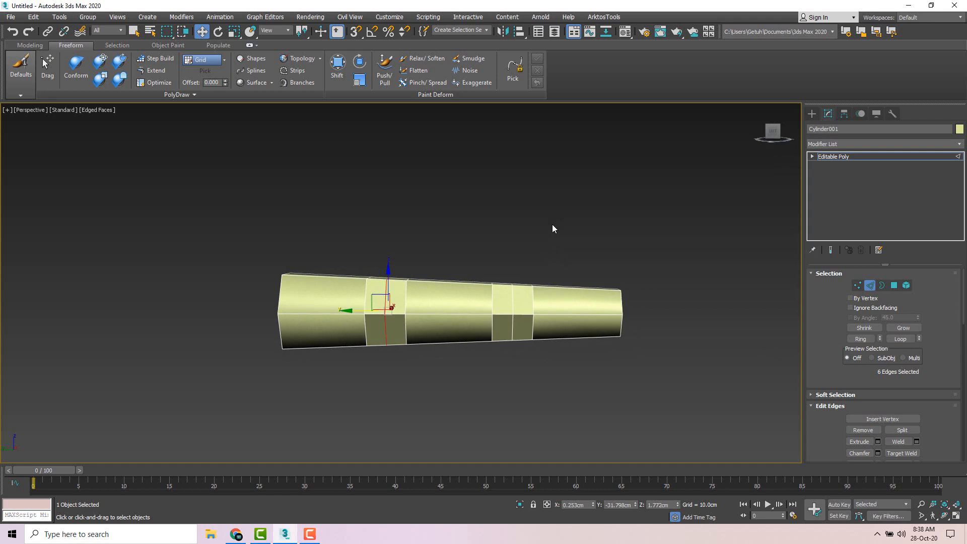
- Show the tube in a maximized Left view with shaded edged faces and switch to vertex editing
{"action": "key", "text": "alt+w"}
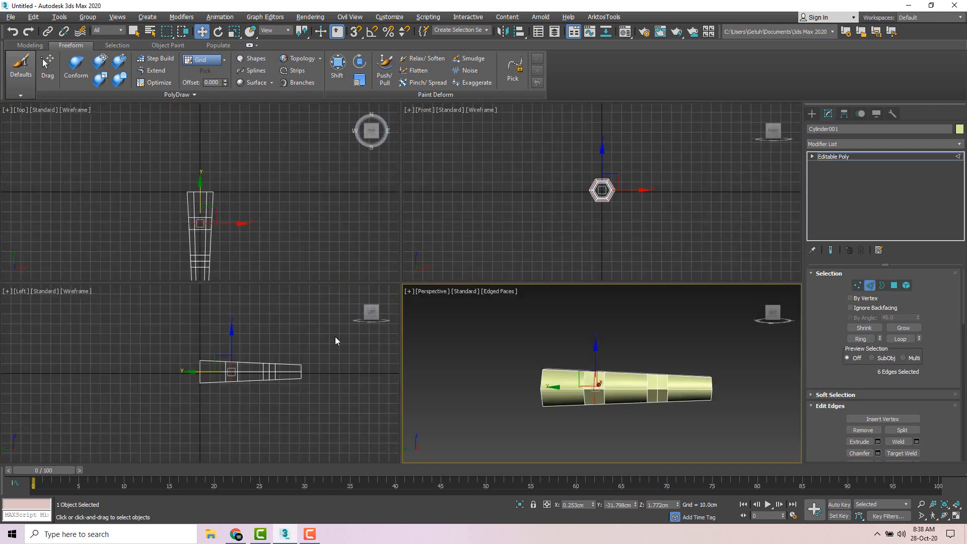
{"action": "left_click", "coordinate": [305, 352]}
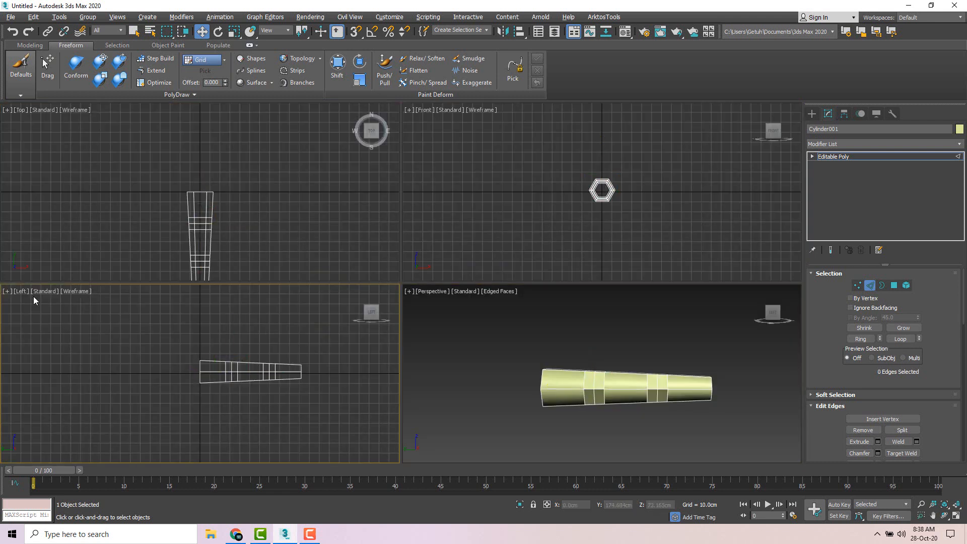
{"action": "middle_click_drag", "start_coordinate": [249, 336], "coordinate": [234, 334]}
{"action": "key", "text": "alt+w"}
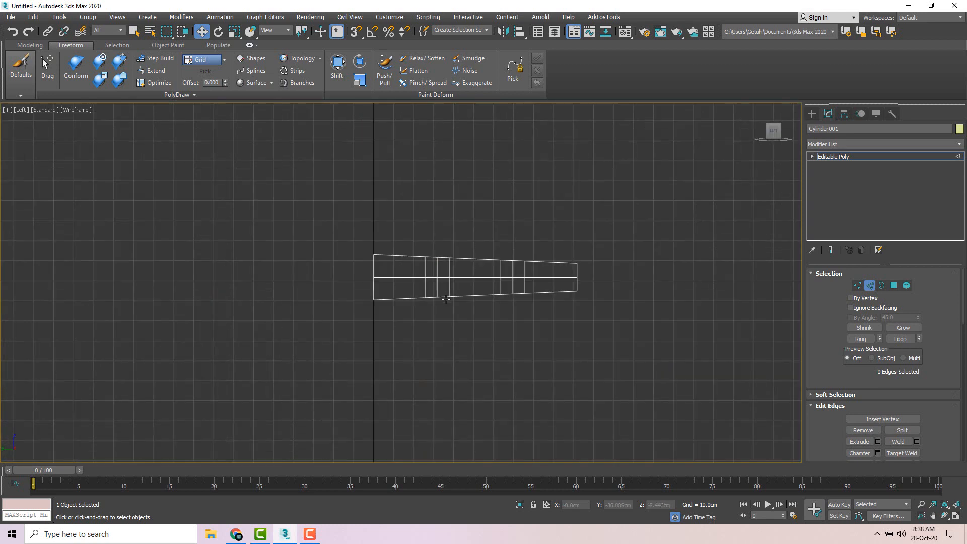
{"action": "key", "text": "F3"}
{"action": "key", "text": "F4"}
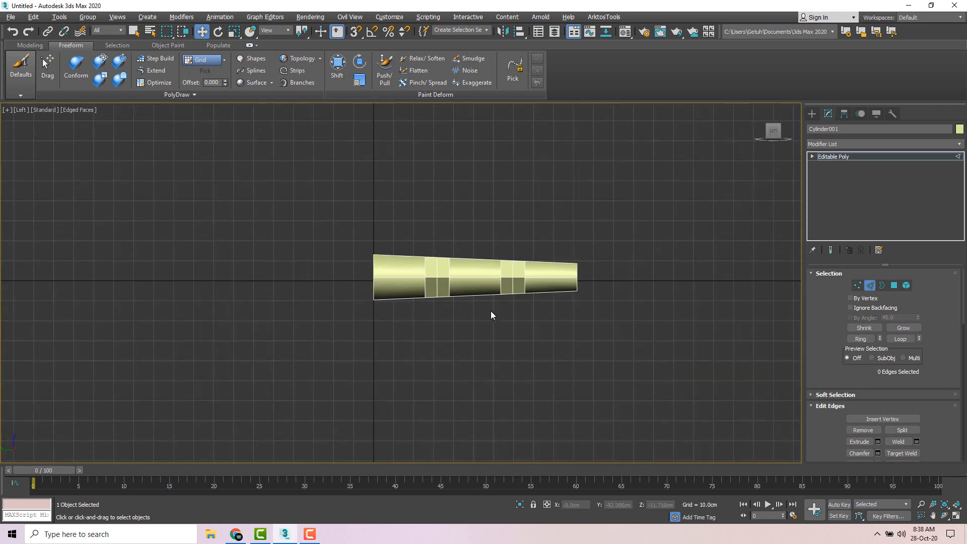
{"action": "scroll", "coordinate": [525, 307], "scroll_direction": "up", "scroll_amount": 3}
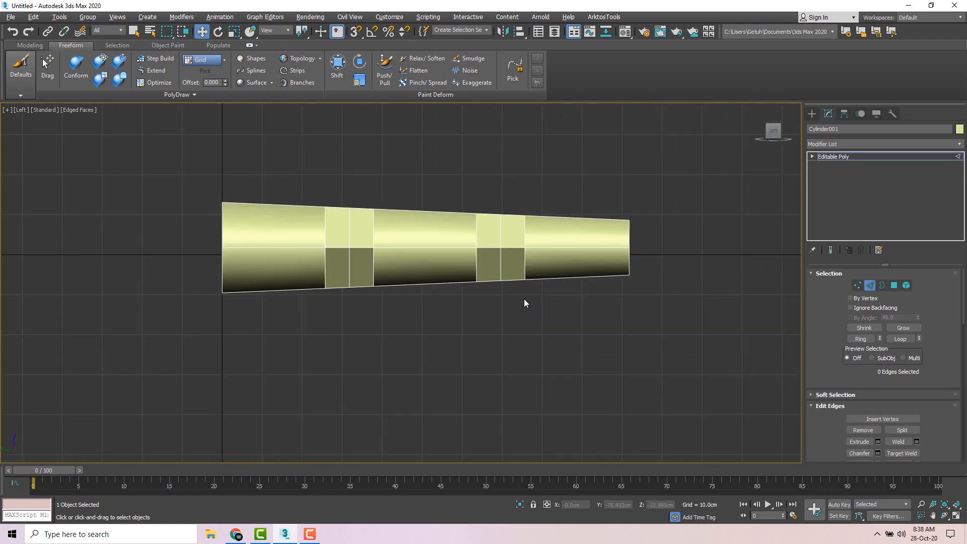
{"action": "key", "text": "1"}
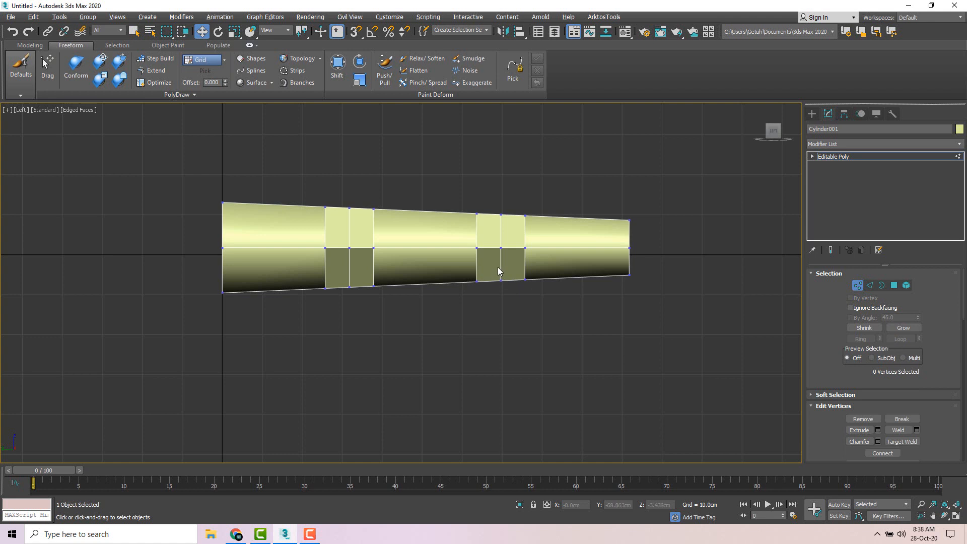
- Try moving lower vertices of the two bands vertically, and undo those moves
{"action": "left_click_drag", "start_coordinate": [496, 267], "coordinate": [509, 301]}
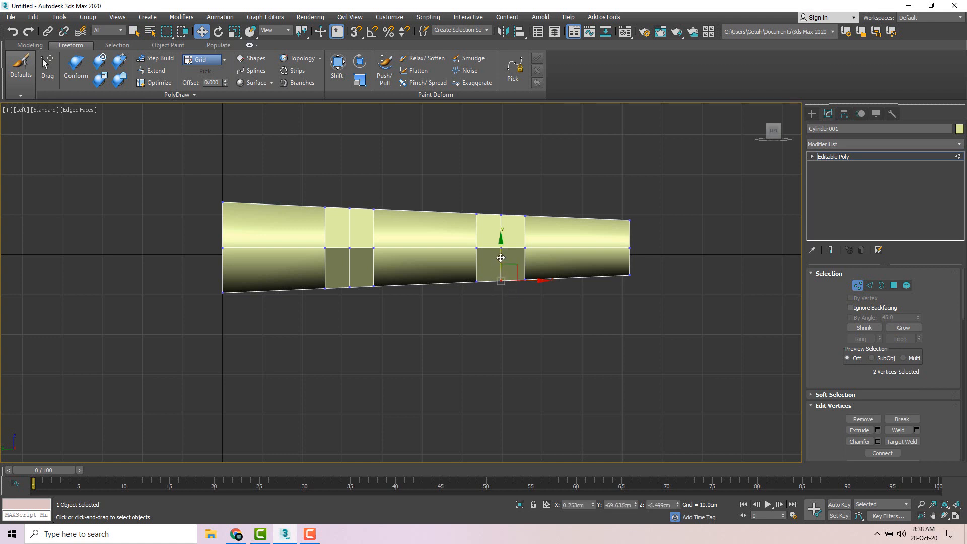
{"action": "left_click_drag", "start_coordinate": [501, 252], "coordinate": [500, 250]}
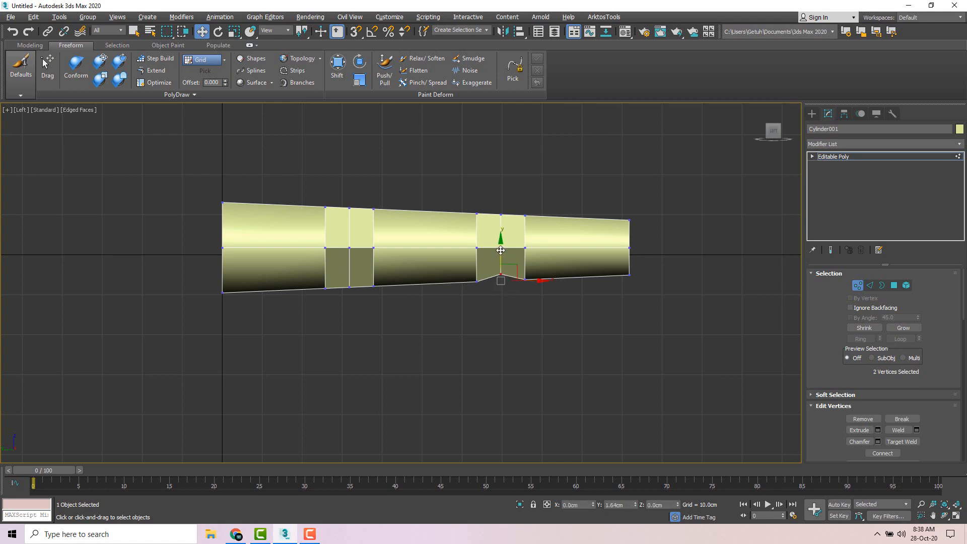
{"action": "left_click_drag", "start_coordinate": [431, 305], "coordinate": [364, 274]}
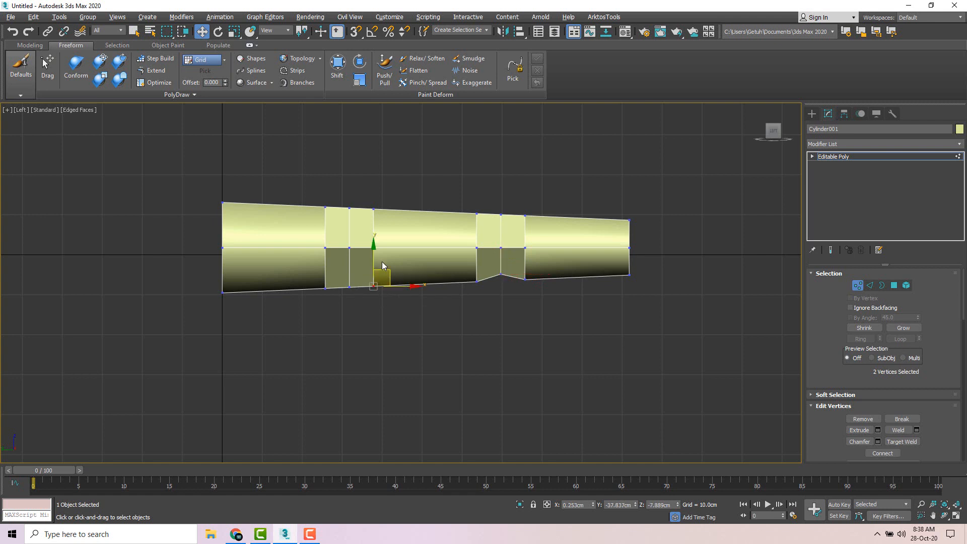
{"action": "left_click_drag", "start_coordinate": [365, 236], "coordinate": [388, 269], "text": "ctrl"}
{"action": "left_click_drag", "start_coordinate": [375, 237], "coordinate": [375, 236]}
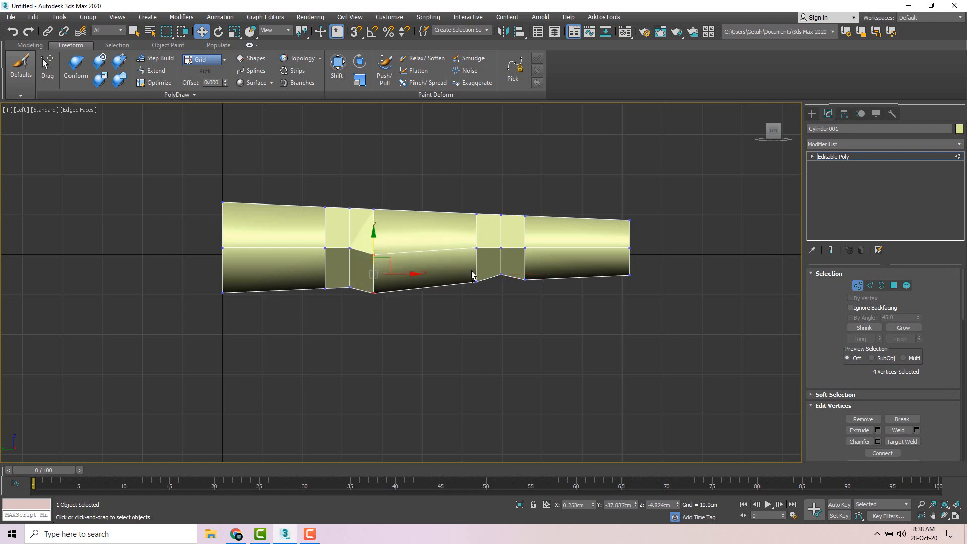
{"action": "key", "text": "ctrl+z"}
{"action": "key", "text": "ctrl+z"}
{"action": "key", "text": "ctrl+z"}
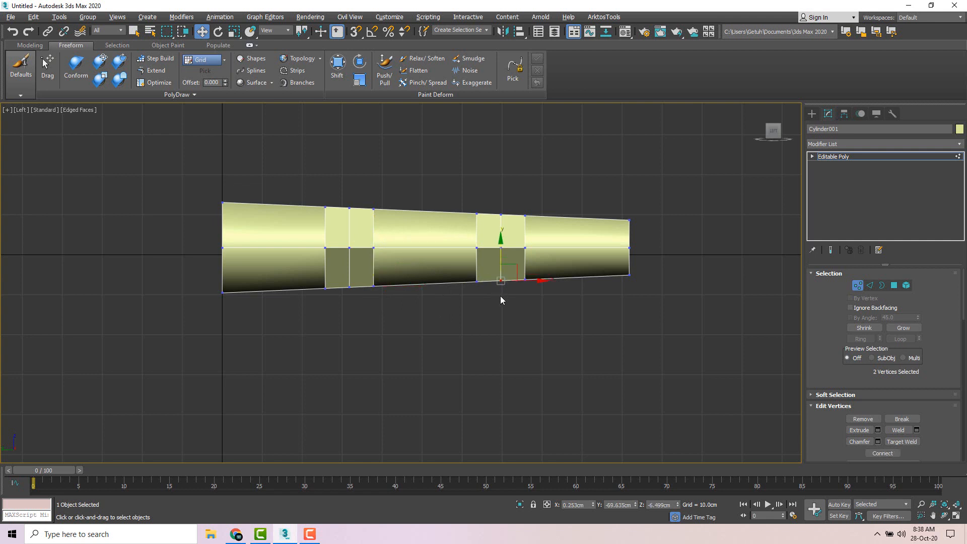
- Raise the bottom and mid-height vertices of the center loop in both extruded bands slightly
{"action": "mouse_move", "coordinate": [499, 247]}
{"action": "left_mouse_down"}
{"action": "mouse_move", "coordinate": [507, 294]}
{"action": "mouse_move", "coordinate": [501, 236]}
{"action": "left_mouse_up"}
{"action": "left_click_drag", "start_coordinate": [367, 308], "coordinate": [366, 304]}
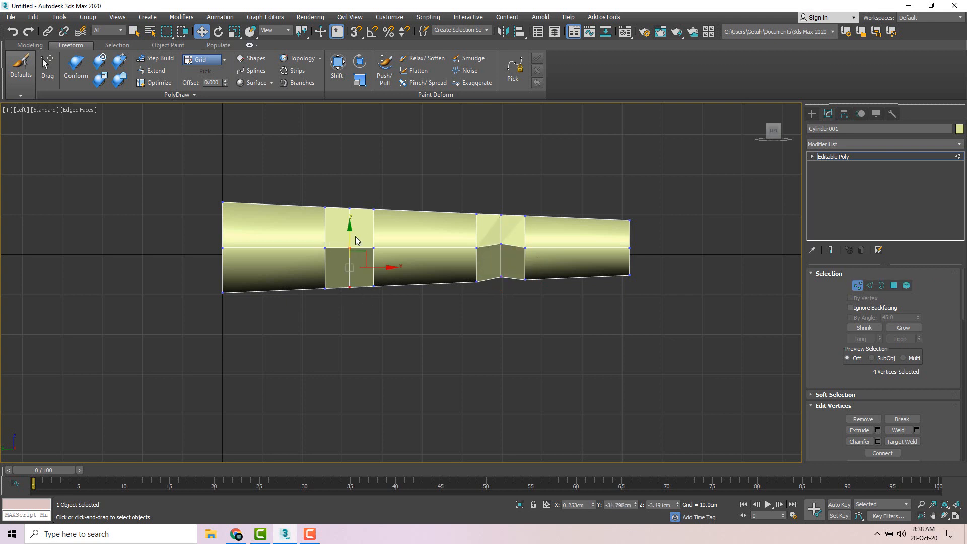
{"action": "left_click_drag", "start_coordinate": [352, 235], "coordinate": [352, 231]}
- Raise the top vertices of both bands, the wide-end band's center pair to Z about 13.4 cm and the narrow-end band's to about 11.4 cm
{"action": "left_click_drag", "start_coordinate": [306, 191], "coordinate": [399, 220]}
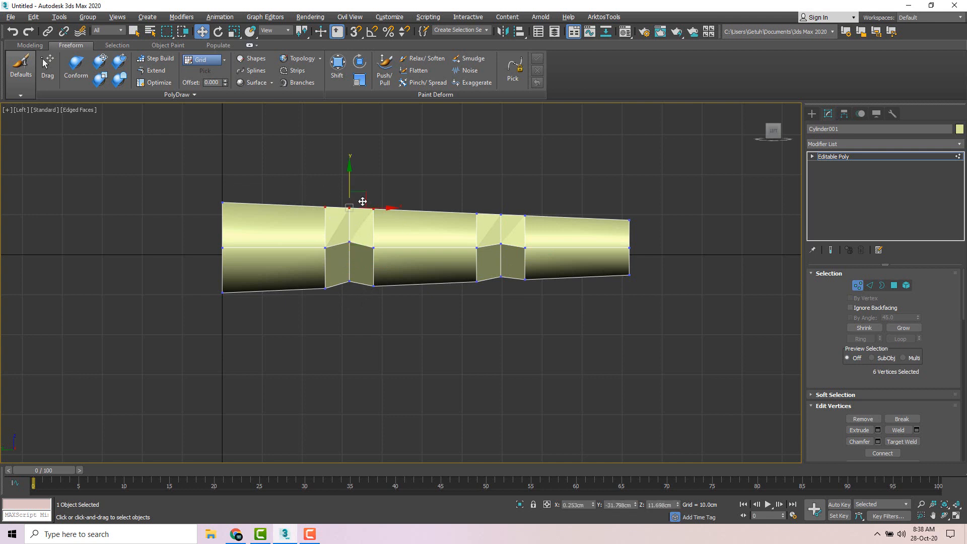
{"action": "mouse_move", "coordinate": [352, 180]}
{"action": "left_mouse_down"}
{"action": "mouse_move", "coordinate": [361, 204]}
{"action": "mouse_move", "coordinate": [352, 174]}
{"action": "left_mouse_up"}
{"action": "left_click", "coordinate": [325, 193]}
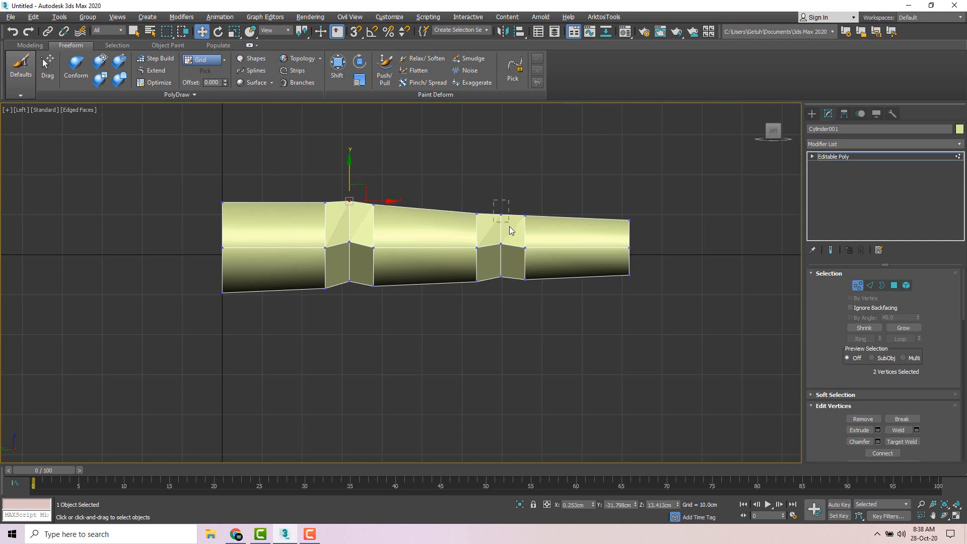
{"action": "mouse_move", "coordinate": [451, 188]}
{"action": "left_mouse_down"}
{"action": "mouse_move", "coordinate": [513, 216]}
{"action": "mouse_move", "coordinate": [500, 181]}
{"action": "mouse_move", "coordinate": [466, 186]}
{"action": "left_mouse_up"}
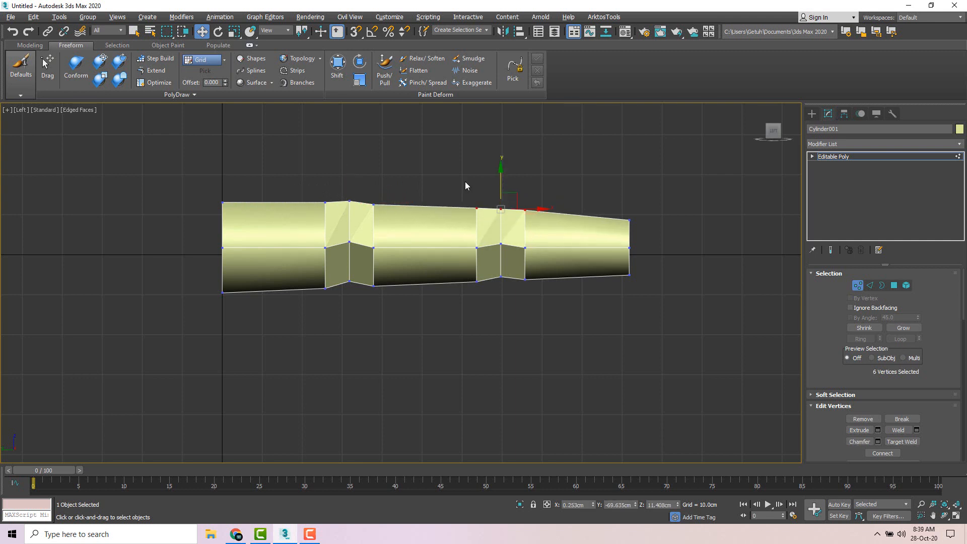
- Move all vertices of the wide-end band lengthwise a little toward the narrow end and clear the selection
{"action": "left_click_drag", "start_coordinate": [418, 340], "coordinate": [420, 340]}
{"action": "left_click_drag", "start_coordinate": [381, 245], "coordinate": [396, 247]}
{"action": "left_click", "coordinate": [358, 194]}
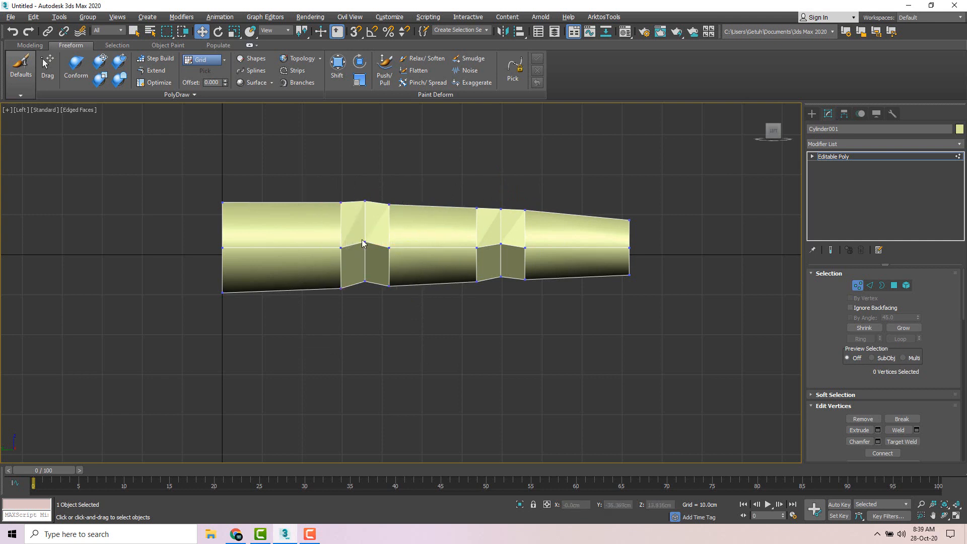
- Raise the top and mid-height vertices of the tube's wide open end to Z about 8.4 cm
{"action": "left_click_drag", "start_coordinate": [271, 319], "coordinate": [271, 320]}
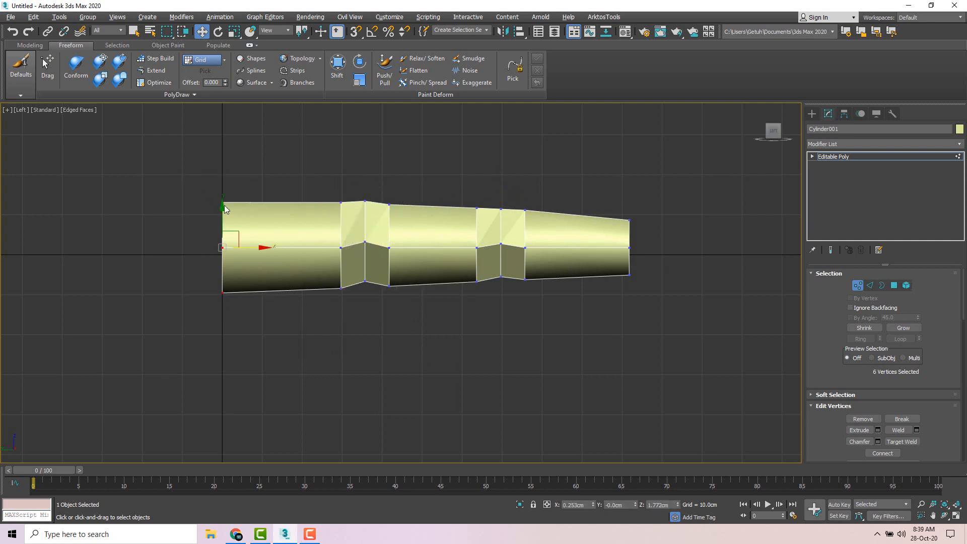
{"action": "left_click_drag", "start_coordinate": [196, 180], "coordinate": [254, 269]}
{"action": "left_click_drag", "start_coordinate": [222, 201], "coordinate": [223, 196]}
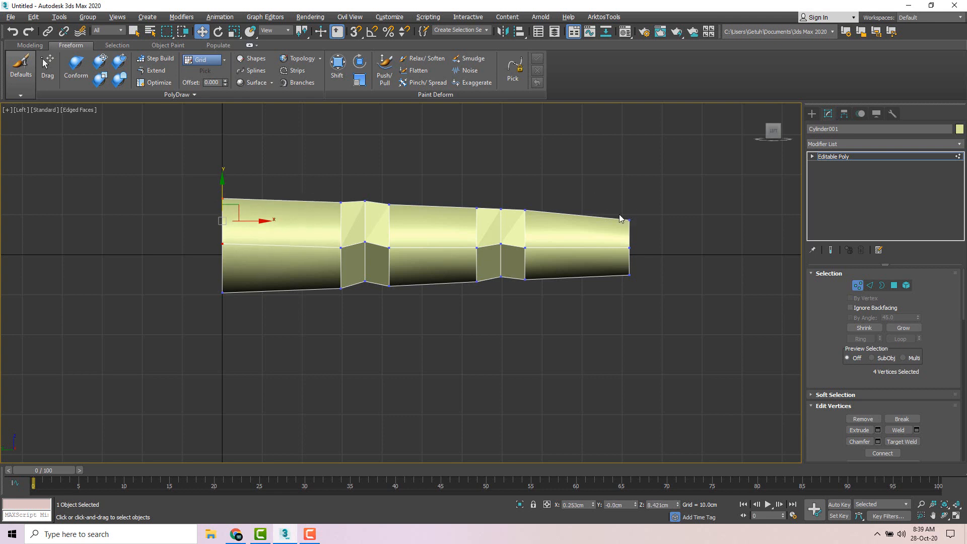
- Move the narrow end's upper four vertices to about Y -101.0, Z 6.3 cm and its bottom pair to about Y -100.9, Z -4.2 cm
{"action": "left_click_drag", "start_coordinate": [647, 260], "coordinate": [647, 259]}
{"action": "left_click_drag", "start_coordinate": [630, 207], "coordinate": [655, 229]}
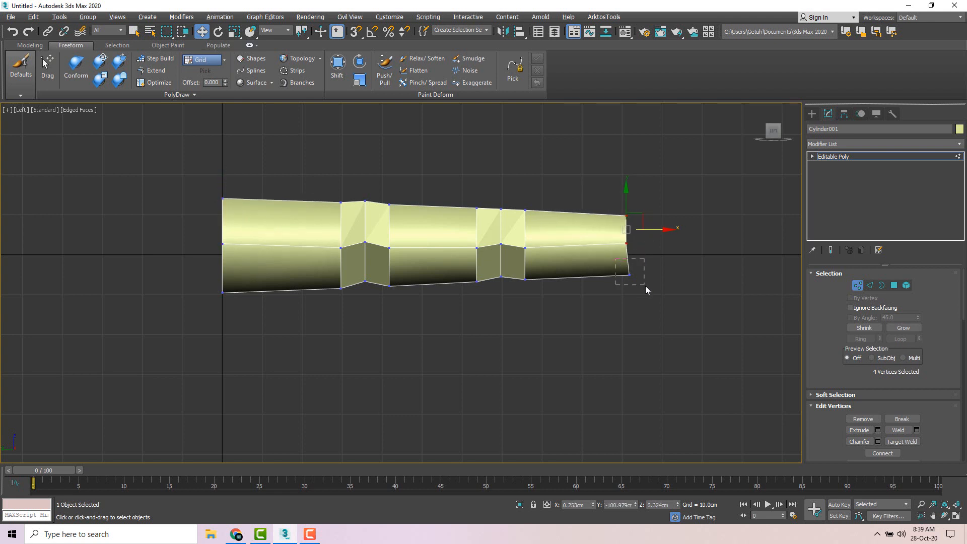
{"action": "left_click_drag", "start_coordinate": [646, 289], "coordinate": [642, 254]}
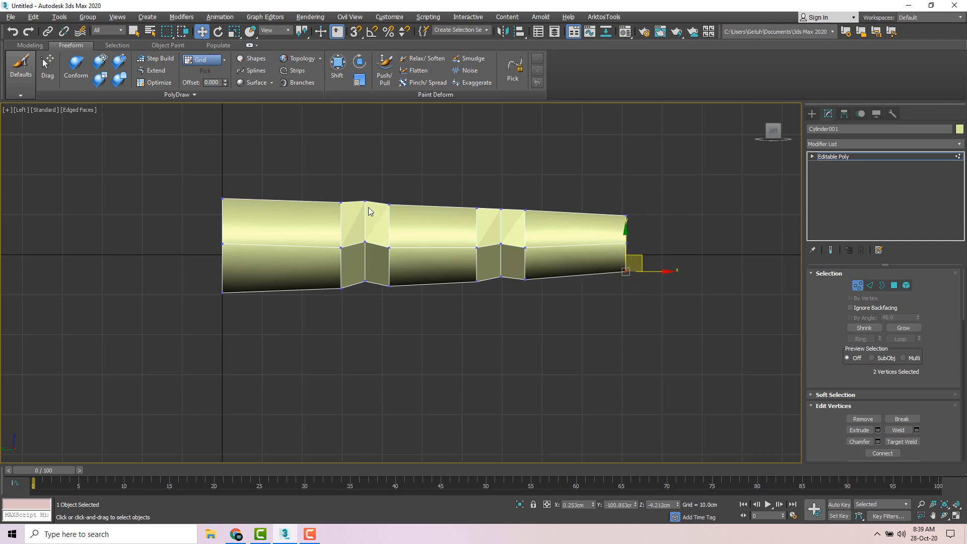
- Move the wide-end band's vertices lengthwise to about Y -41.4 cm and the narrow-end band's to about Y -75.7 cm
{"action": "scroll", "coordinate": [365, 216], "scroll_direction": "down", "scroll_amount": 2}
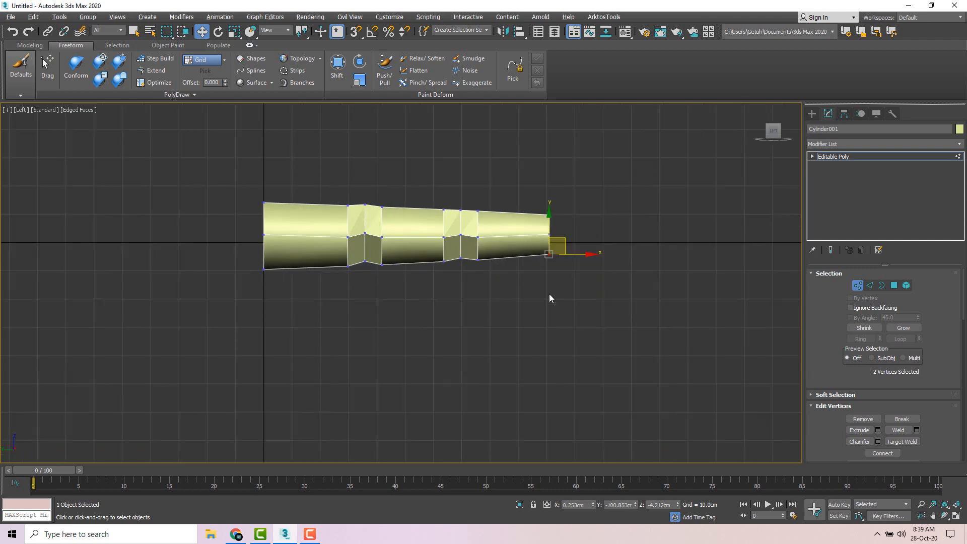
{"action": "key", "text": "alt+w"}
{"action": "middle_click_drag", "start_coordinate": [235, 200], "coordinate": [241, 170]}
{"action": "key", "text": "F3"}
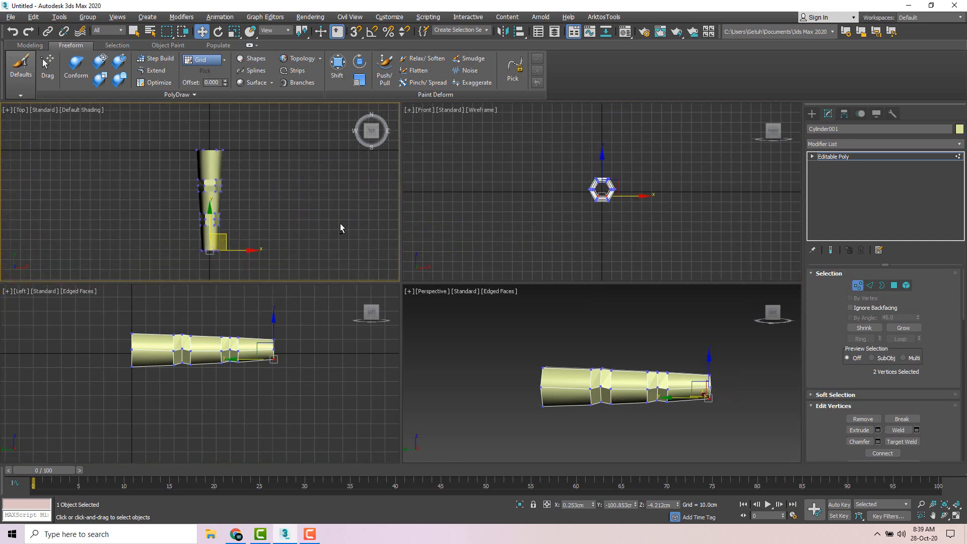
{"action": "key", "text": "alt+w"}
{"action": "scroll", "coordinate": [441, 243], "scroll_direction": "up", "scroll_amount": 2}
{"action": "key", "text": "F3"}
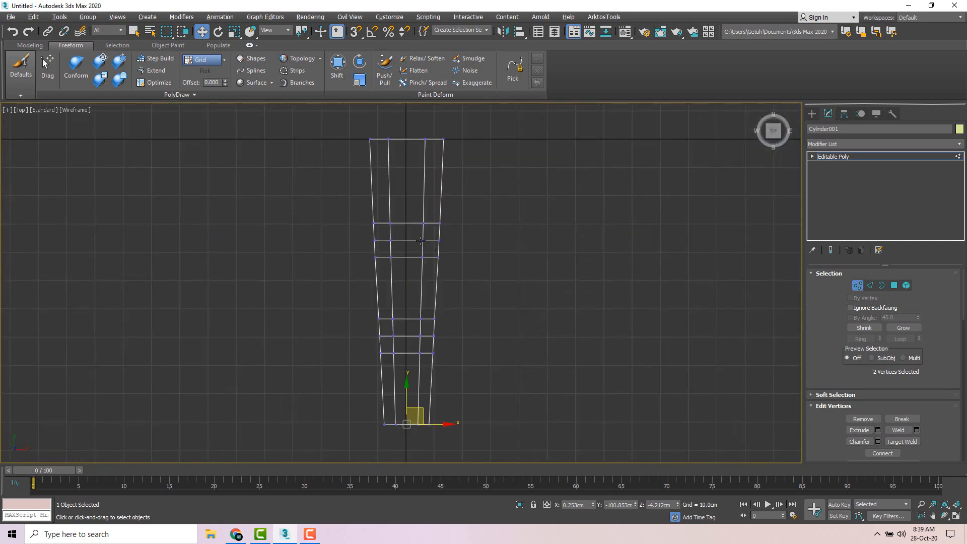
{"action": "key", "text": "F3"}
{"action": "left_click_drag", "start_coordinate": [317, 206], "coordinate": [464, 274]}
{"action": "left_click_drag", "start_coordinate": [407, 216], "coordinate": [407, 231]}
{"action": "left_click_drag", "start_coordinate": [371, 312], "coordinate": [443, 359]}
{"action": "left_click_drag", "start_coordinate": [406, 308], "coordinate": [406, 324]}
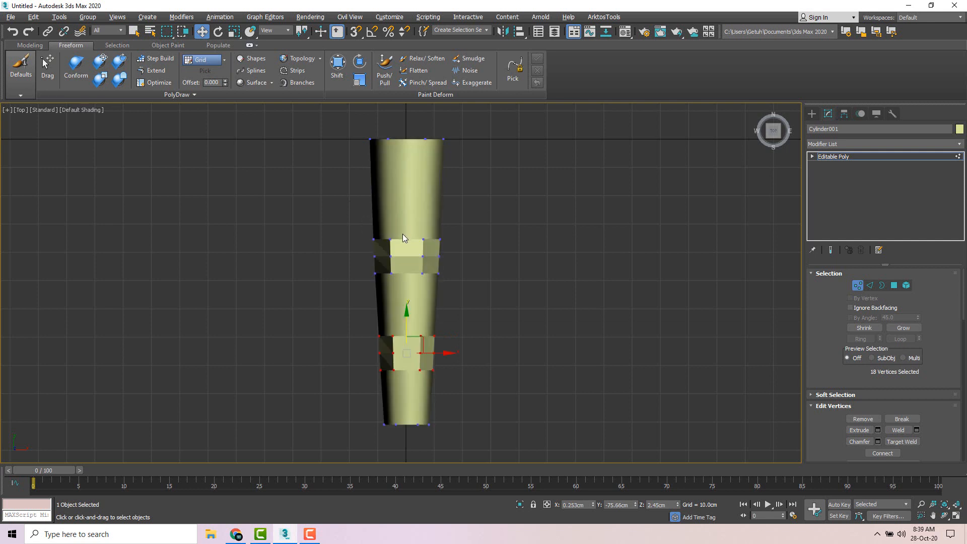
- Examine the shape and spacing of both bands in the perspective view, selecting each band's vertices in turn
{"action": "key", "text": "alt+w"}
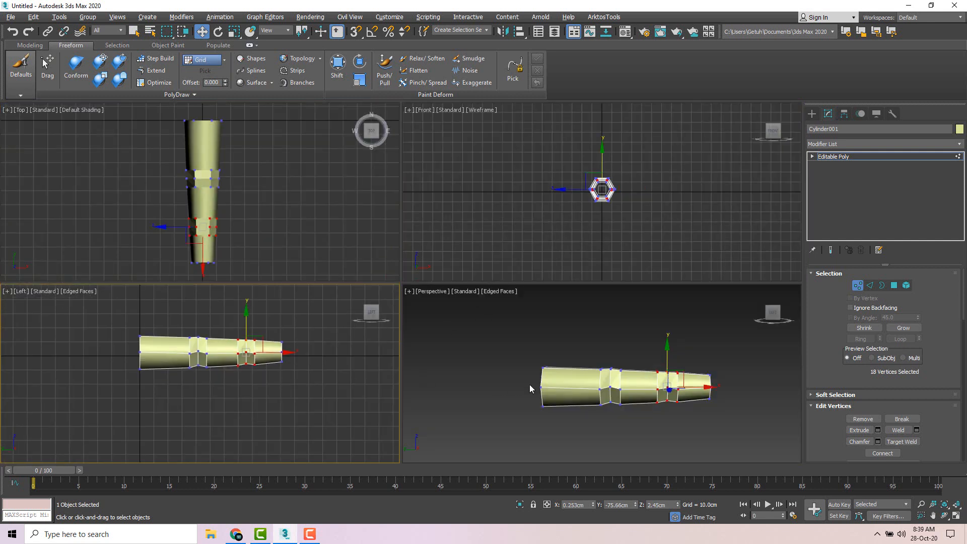
{"action": "right_click", "coordinate": [559, 359]}
{"action": "middle_click_drag", "start_coordinate": [559, 359], "coordinate": [585, 359], "text": "alt"}
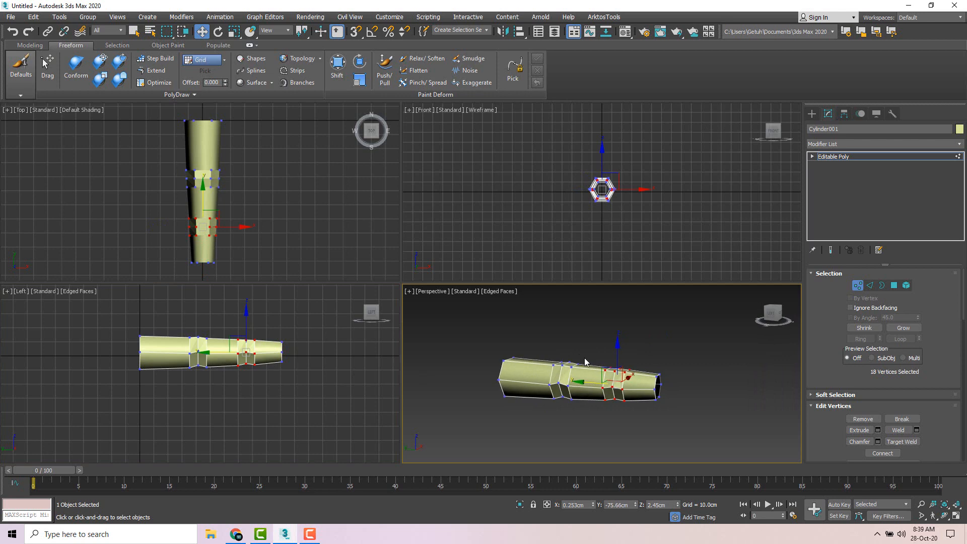
{"action": "key", "text": "alt+w"}
{"action": "middle_click_drag", "start_coordinate": [466, 317], "coordinate": [345, 289], "text": "alt"}
{"action": "mouse_move", "coordinate": [301, 267]}
{"action": "middle_mouse_down", "text": "alt"}
{"action": "mouse_move", "coordinate": [328, 263]}
{"action": "mouse_move", "coordinate": [296, 272]}
{"action": "middle_mouse_up", "text": "alt"}
{"action": "key", "text": "1"}
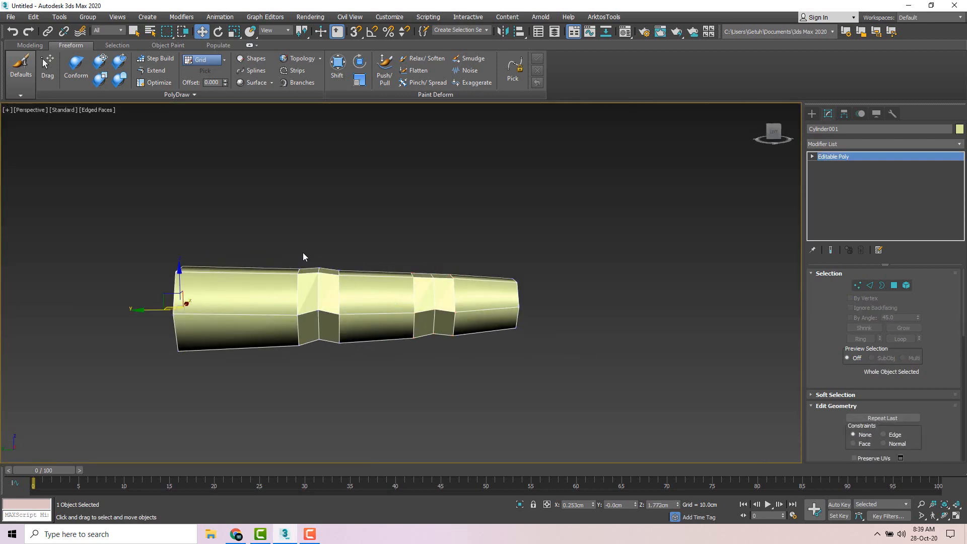
{"action": "key", "text": "1"}
{"action": "left_click_drag", "start_coordinate": [282, 246], "coordinate": [357, 373]}
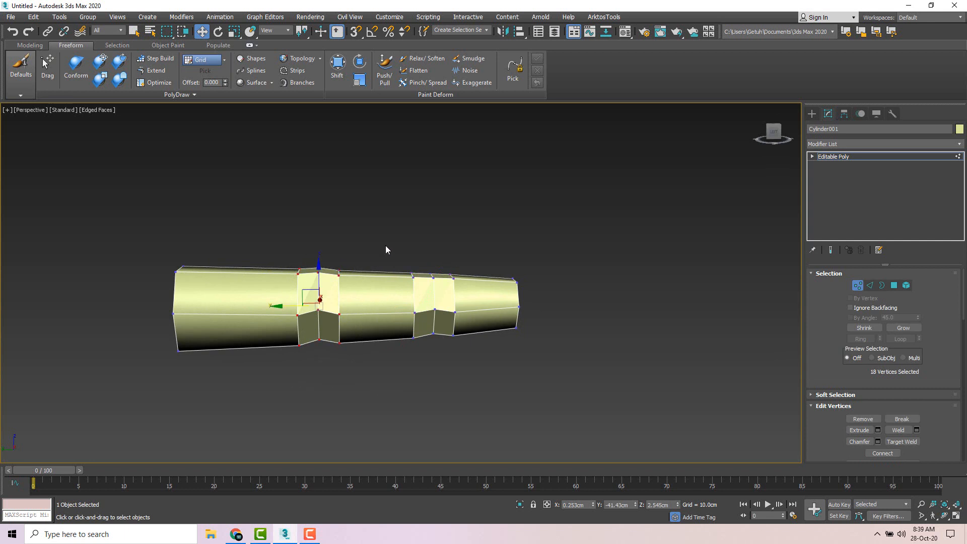
{"action": "left_click_drag", "start_coordinate": [424, 330], "coordinate": [428, 347]}
{"action": "middle_click_drag", "start_coordinate": [428, 347], "coordinate": [422, 304], "text": "alt"}
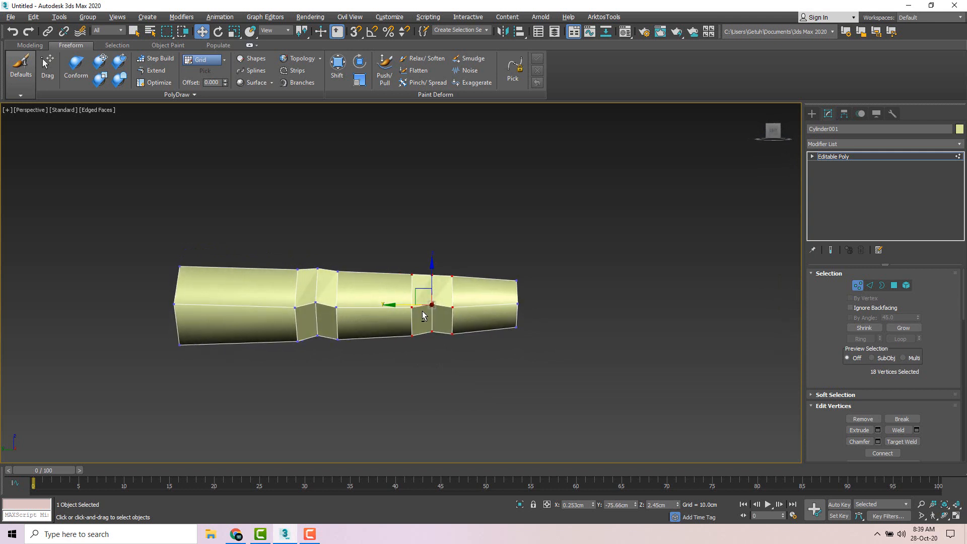
{"action": "left_click_drag", "start_coordinate": [372, 240], "coordinate": [475, 368]}
{"action": "left_click", "coordinate": [398, 261]}
{"action": "middle_click_drag", "start_coordinate": [399, 265], "coordinate": [400, 264], "text": "alt"}
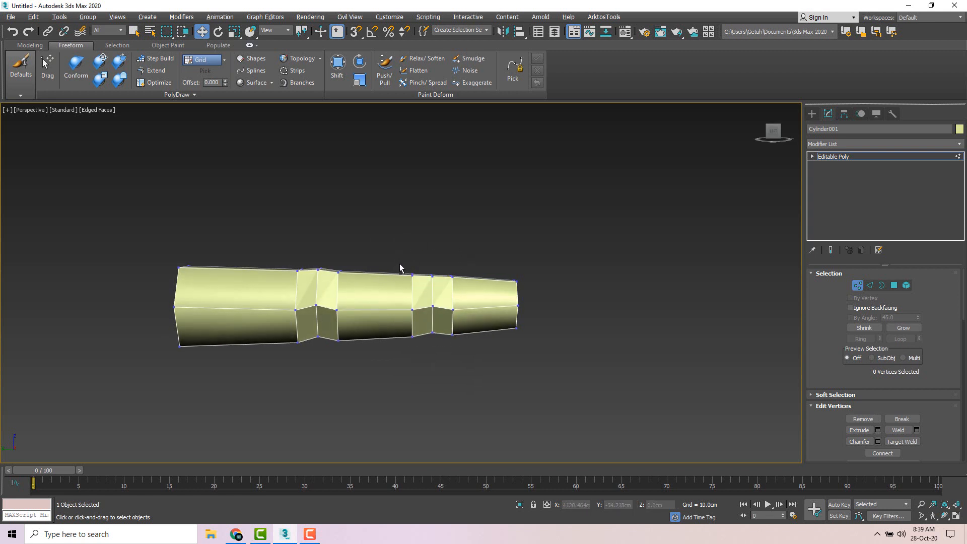
{"action": "left_click_drag", "start_coordinate": [391, 247], "coordinate": [470, 372]}
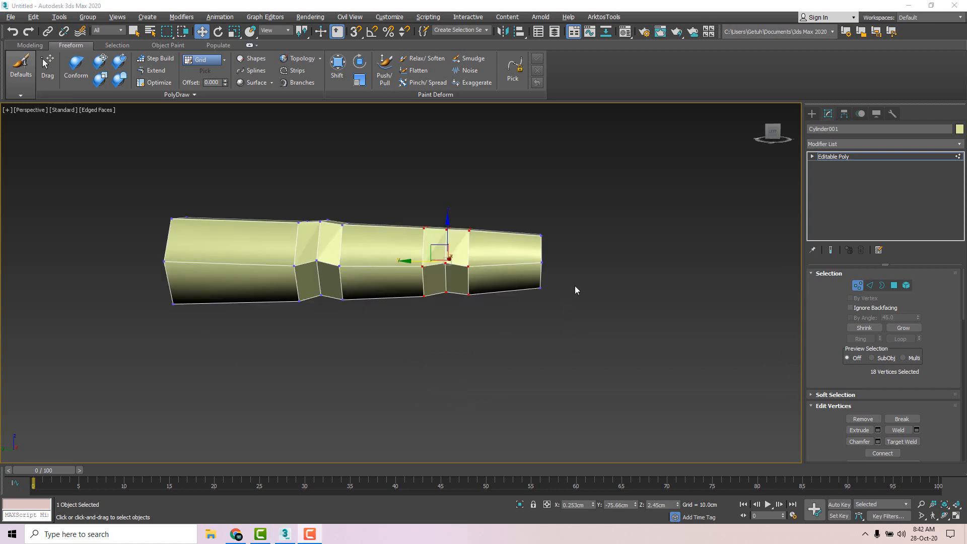
- Extend the narrow end's bottom edge as a three-segment strip curving outward and up to about Y -110.4, Z 9.5 cm
{"action": "middle_click_drag", "start_coordinate": [597, 280], "coordinate": [543, 271], "text": "alt"}
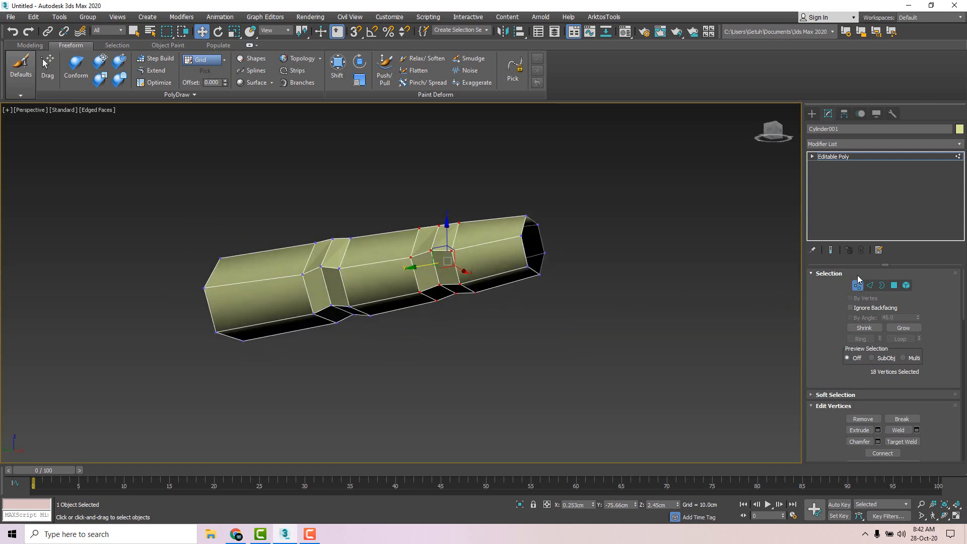
{"action": "left_click", "coordinate": [871, 286]}
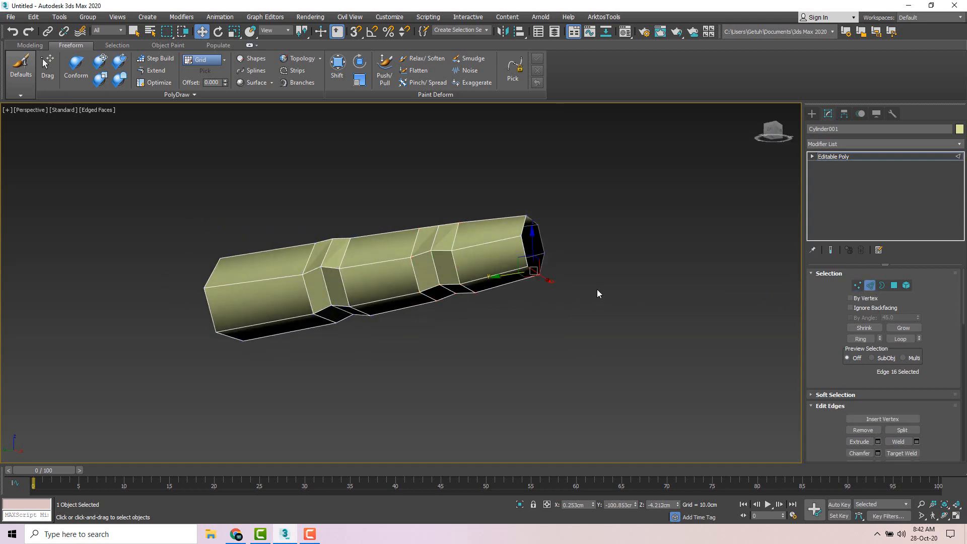
{"action": "mouse_move", "coordinate": [598, 293]}
{"action": "middle_mouse_down", "text": "alt"}
{"action": "mouse_move", "coordinate": [607, 268]}
{"action": "mouse_move", "coordinate": [590, 286]}
{"action": "middle_mouse_up", "text": "alt"}
{"action": "key", "text": "alt+w"}
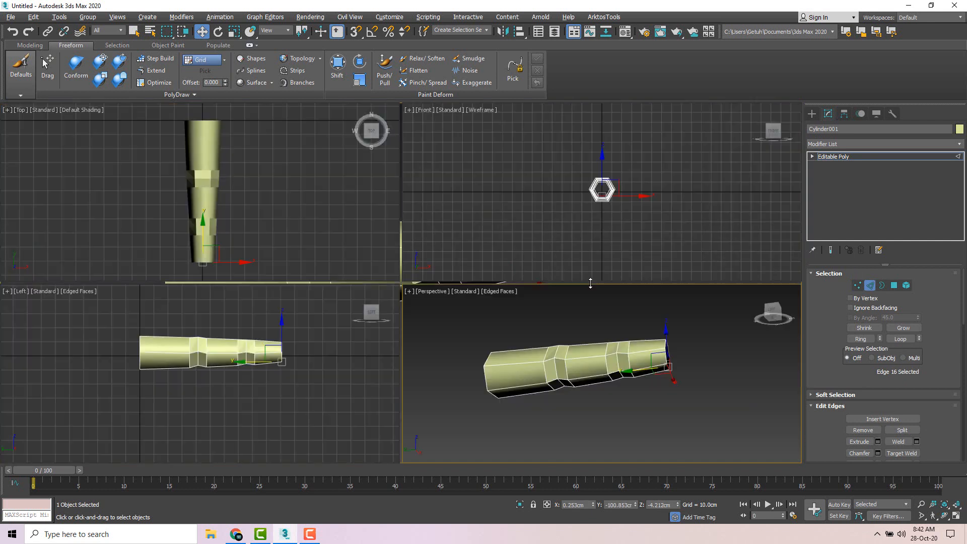
{"action": "scroll", "coordinate": [285, 361], "scroll_direction": "up", "scroll_amount": 5}
{"action": "scroll", "coordinate": [285, 361], "scroll_direction": "up", "scroll_amount": 3}
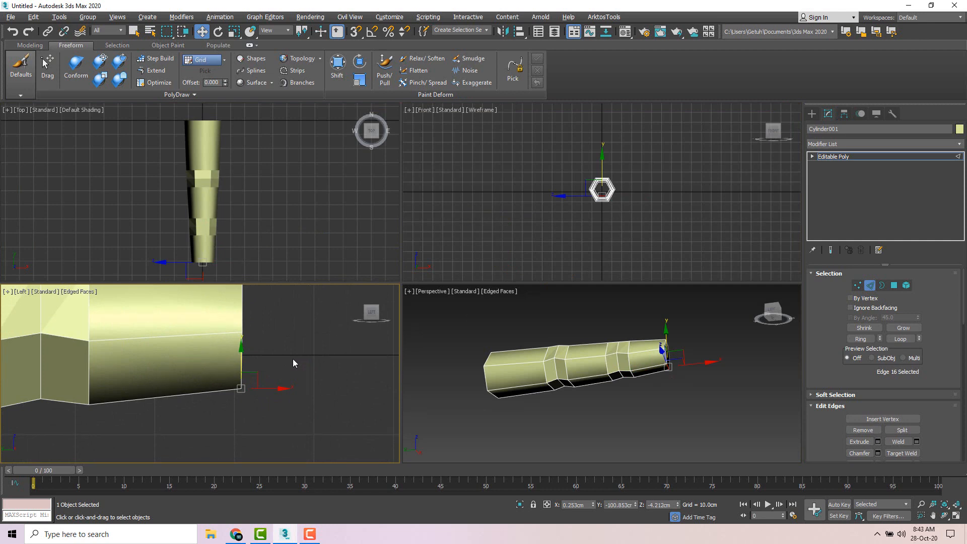
{"action": "scroll", "coordinate": [305, 359], "scroll_direction": "down", "scroll_amount": 3}
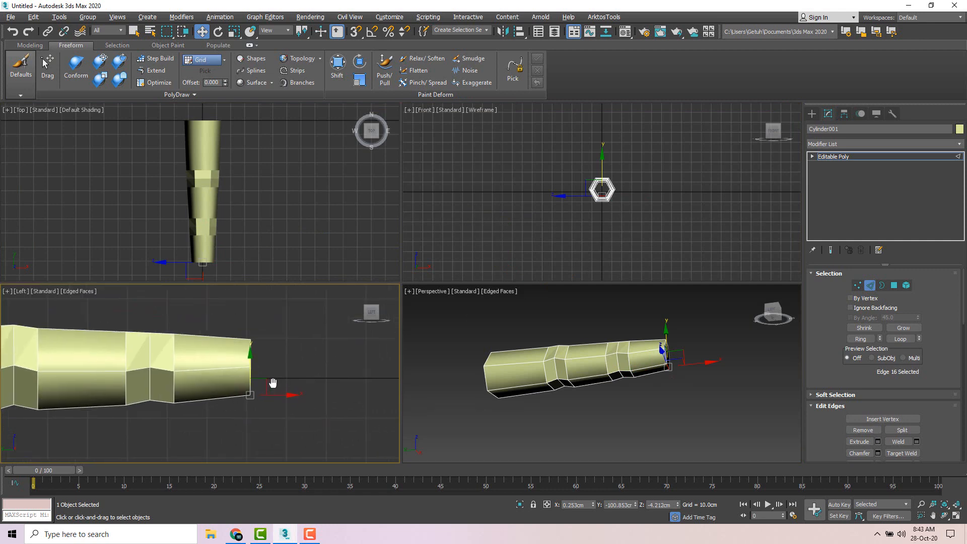
{"action": "mouse_move", "coordinate": [255, 387]}
{"action": "left_mouse_down", "text": "shift"}
{"action": "mouse_move", "coordinate": [281, 378]}
{"action": "mouse_move", "coordinate": [300, 350]}
{"action": "mouse_move", "coordinate": [294, 328]}
{"action": "mouse_move", "coordinate": [279, 375]}
{"action": "mouse_move", "coordinate": [301, 358]}
{"action": "left_mouse_up", "text": "shift"}
- Move the top vertex pair of the new tip strip slightly outward or inward lengthwise to about Y -109.8 cm
{"action": "key", "text": "1"}
{"action": "left_click_drag", "start_coordinate": [275, 400], "coordinate": [267, 365]}
{"action": "key", "text": "ctrl+z"}
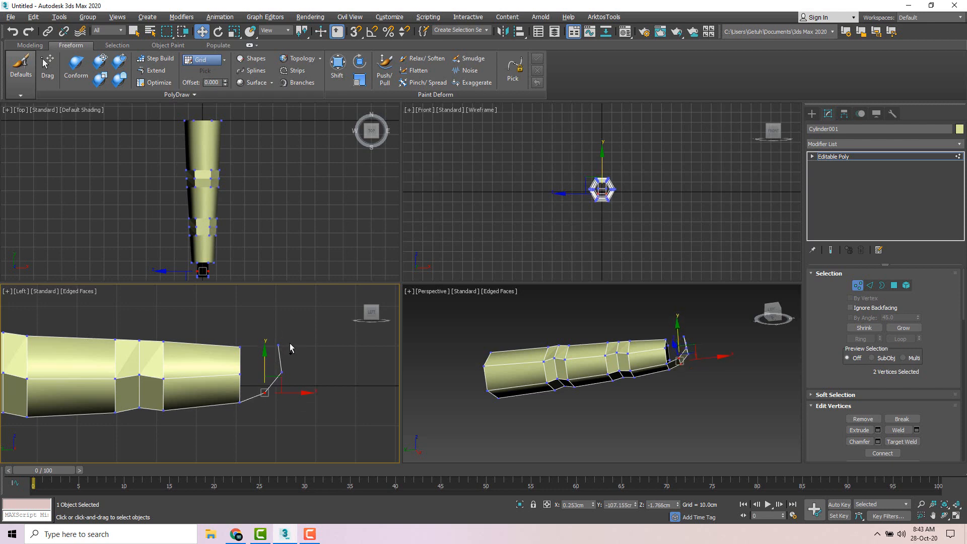
{"action": "left_click_drag", "start_coordinate": [292, 333], "coordinate": [275, 355]}
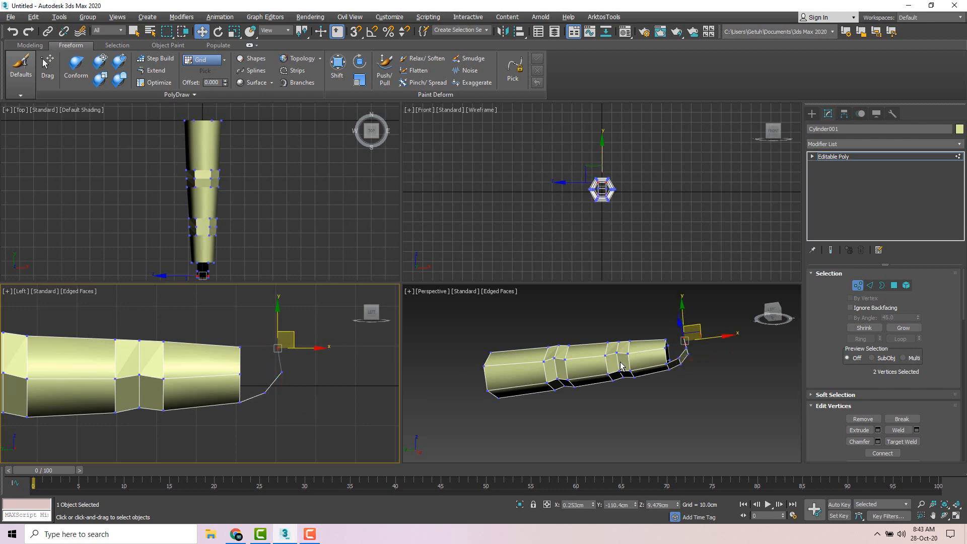
{"action": "middle_click_drag", "start_coordinate": [549, 403], "coordinate": [637, 395], "text": "alt"}
{"action": "scroll", "coordinate": [638, 394], "scroll_direction": "up", "scroll_amount": 5}
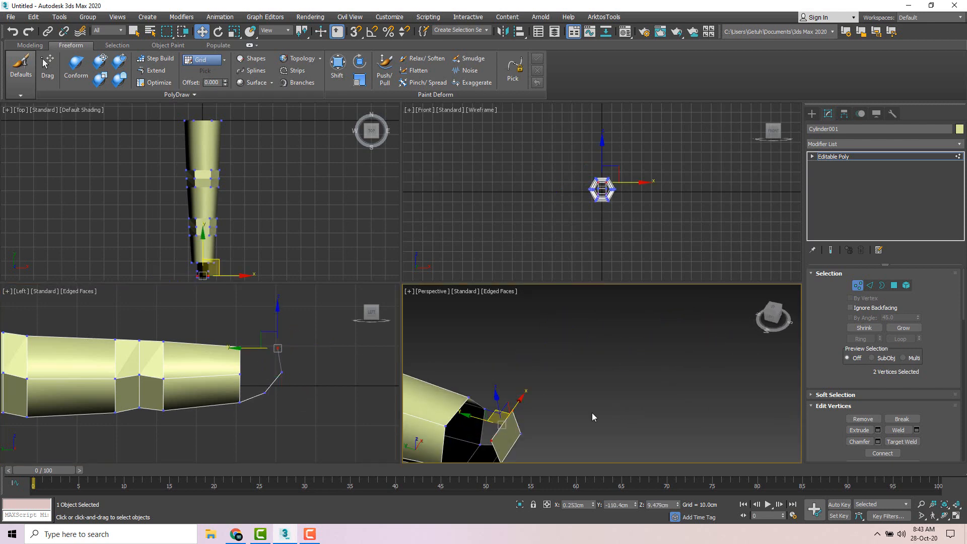
{"action": "key", "text": "alt+w"}
{"action": "middle_click_drag", "start_coordinate": [615, 333], "coordinate": [625, 332], "text": "alt"}
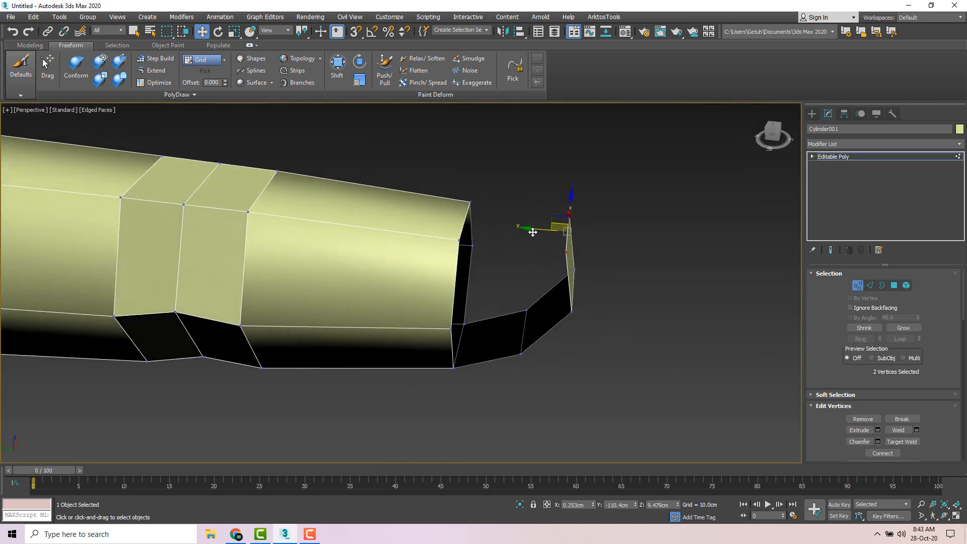
{"action": "left_click_drag", "start_coordinate": [534, 229], "coordinate": [525, 228]}
{"action": "middle_click_drag", "start_coordinate": [590, 236], "coordinate": [562, 230], "text": "alt"}
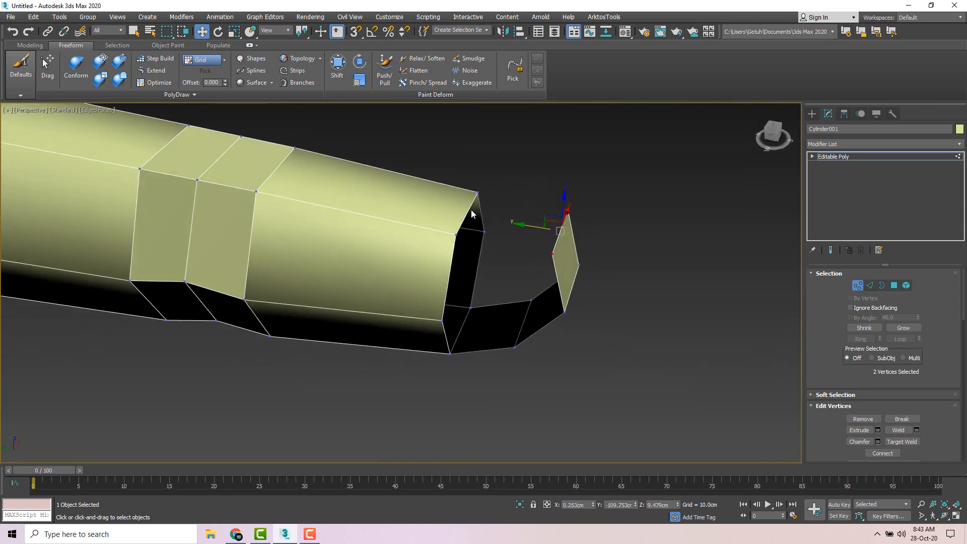
- Bridge the narrow end's top edge to the top edge of the tip strip and clear the selection
{"action": "key", "text": "2"}
{"action": "left_click", "coordinate": [470, 211]}
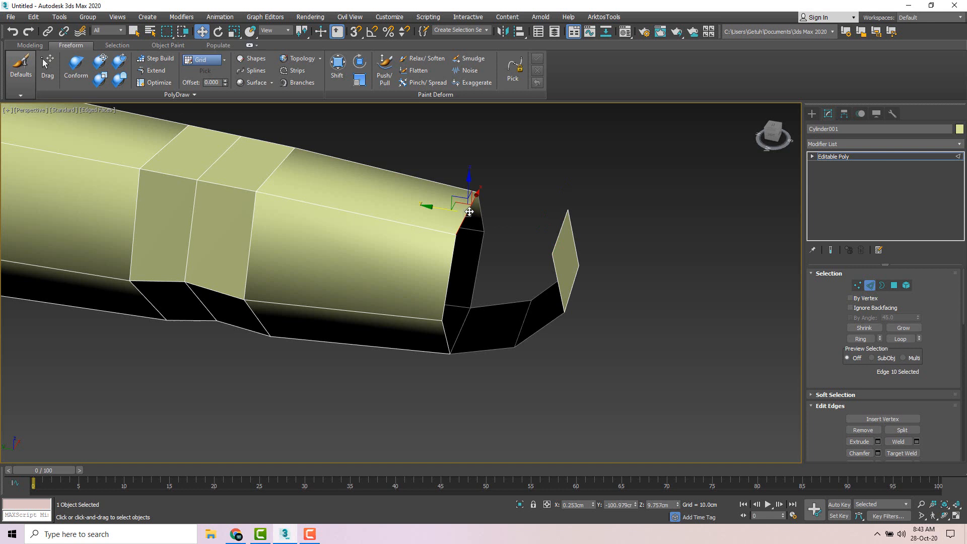
{"action": "left_click", "coordinate": [563, 223], "text": "ctrl"}
{"action": "left_click", "coordinate": [467, 210]}
{"action": "middle_click_drag", "start_coordinate": [547, 231], "coordinate": [538, 222], "text": "alt"}
{"action": "left_click", "coordinate": [537, 222]}
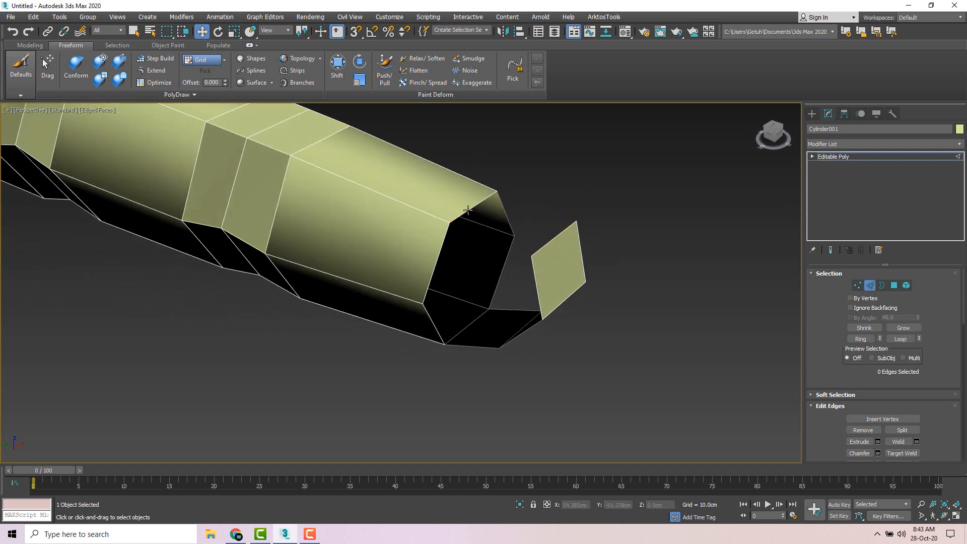
{"action": "left_click", "coordinate": [470, 208]}
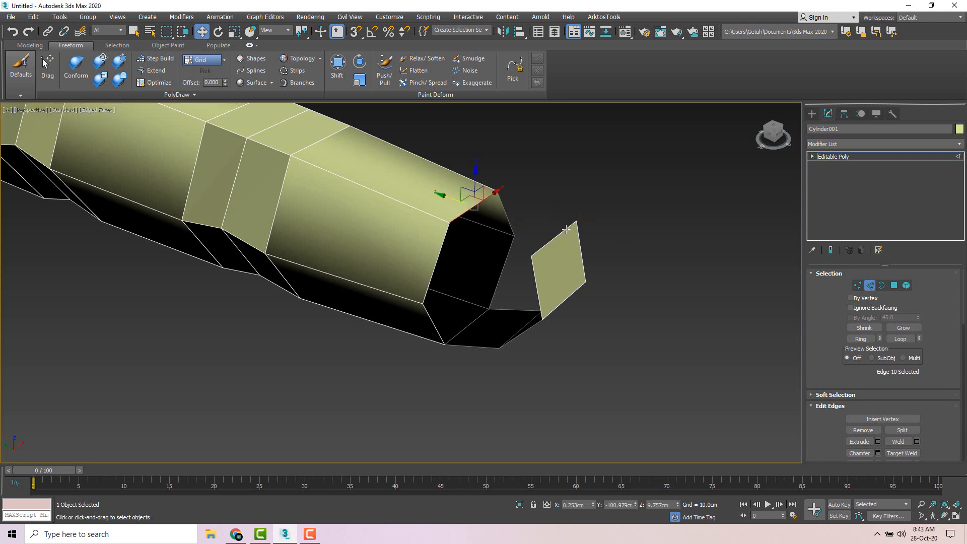
{"action": "left_click", "coordinate": [565, 232], "text": "ctrl"}
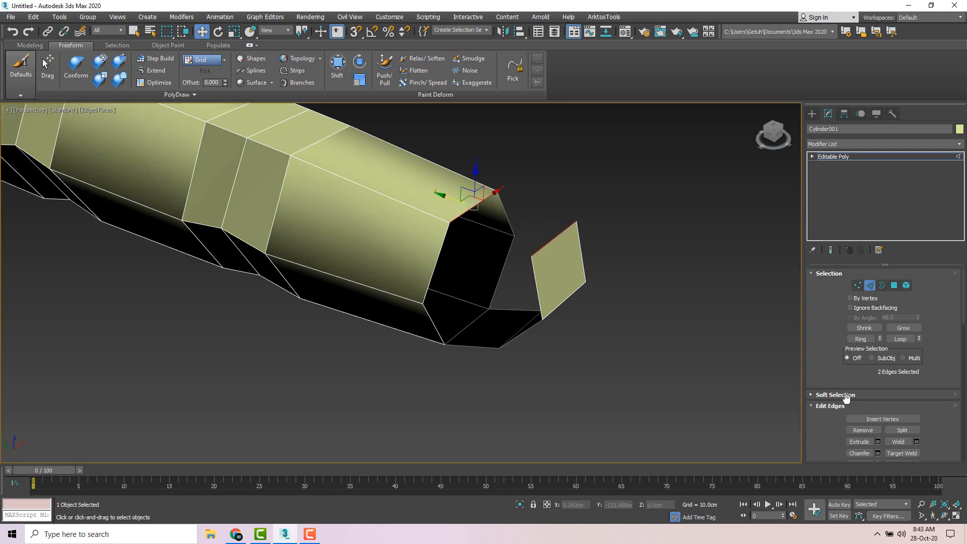
{"action": "scroll", "coordinate": [847, 398], "scroll_direction": "down", "scroll_amount": 3}
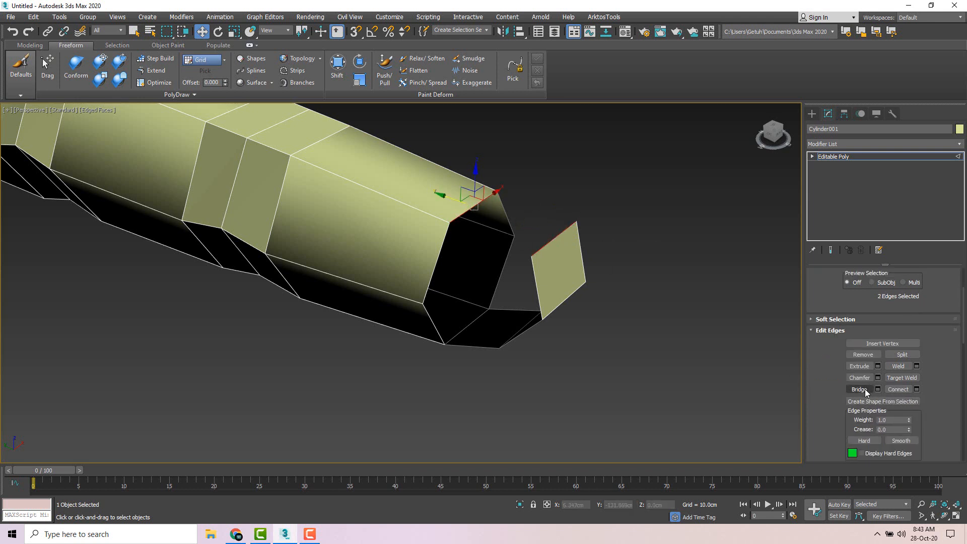
{"action": "left_click", "coordinate": [859, 389]}
{"action": "middle_click_drag", "start_coordinate": [602, 309], "coordinate": [555, 221], "text": "alt"}
{"action": "left_click", "coordinate": [678, 249]}
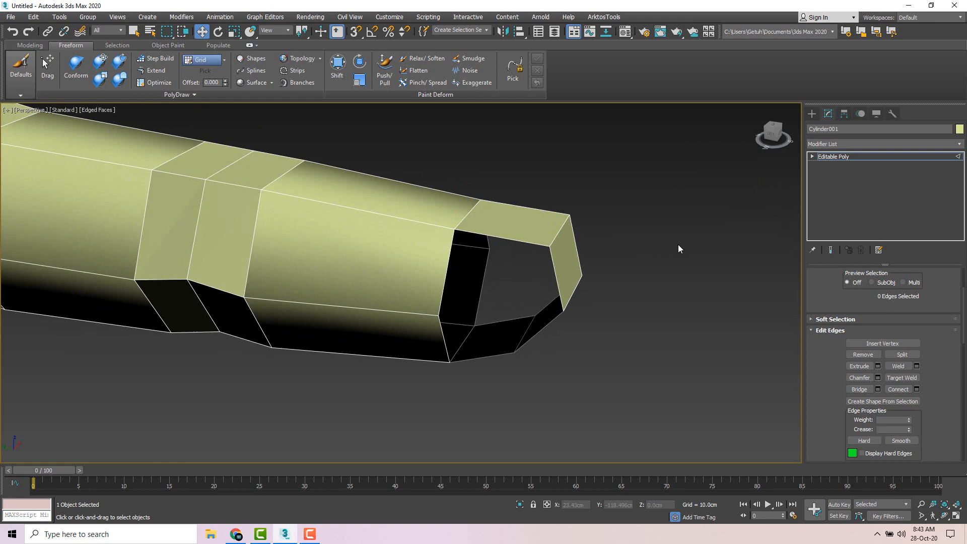
- Bridge the upper and lower pairs of facing edges between the tube's narrow end and the strip on one side
{"action": "left_click", "coordinate": [445, 267]}
{"action": "left_click", "coordinate": [553, 270], "text": "ctrl"}
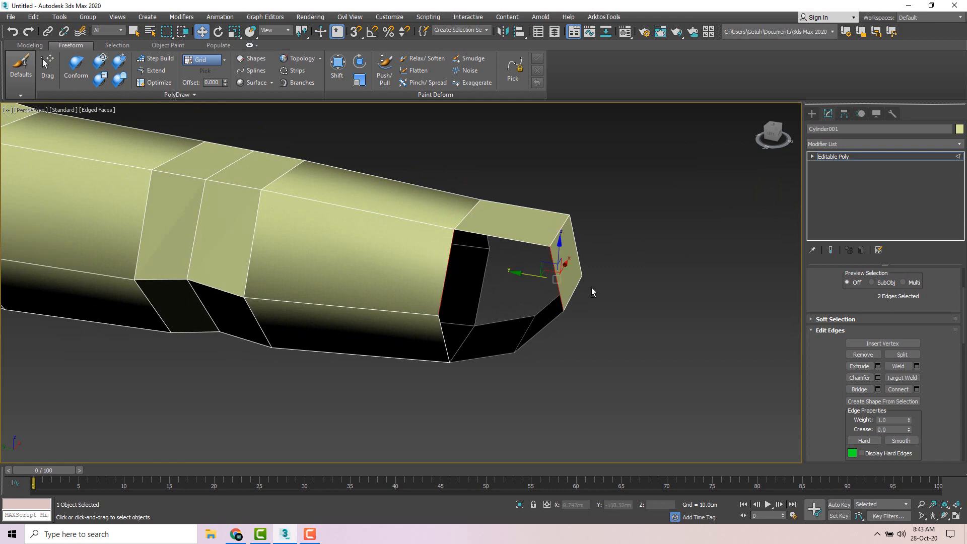
{"action": "middle_click_drag", "start_coordinate": [591, 288], "coordinate": [812, 363], "text": "alt"}
{"action": "left_click", "coordinate": [859, 389]}
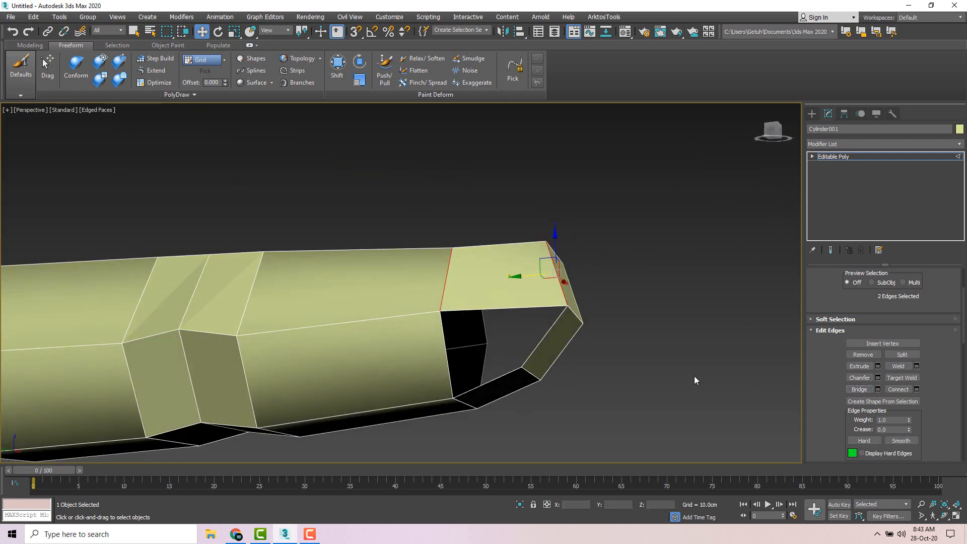
{"action": "left_click", "coordinate": [543, 342]}
{"action": "left_click", "coordinate": [444, 355], "text": "ctrl"}
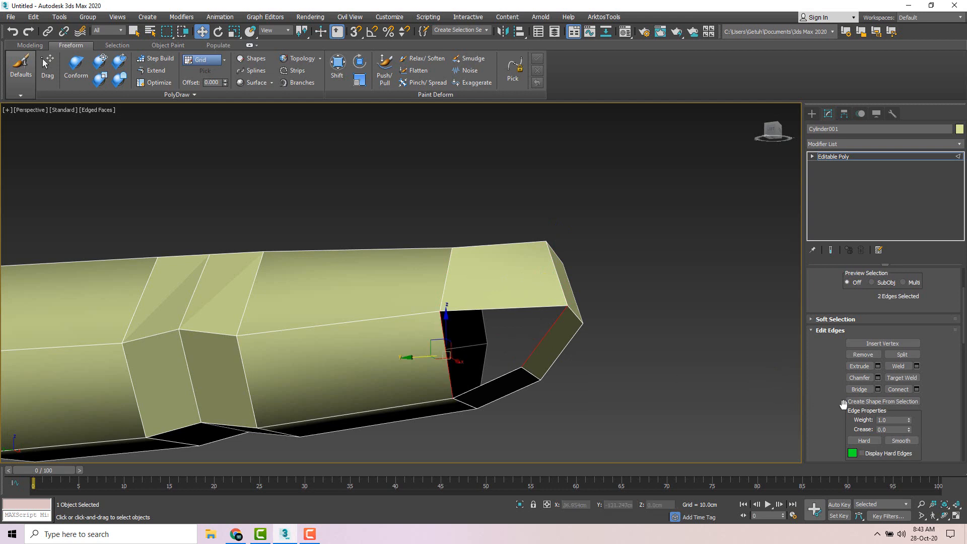
{"action": "left_click", "coordinate": [858, 390]}
- Bridge the facing open edges between the narrow end and the tip strip on the opposite side
{"action": "middle_click_drag", "start_coordinate": [642, 358], "coordinate": [526, 373], "text": "alt"}
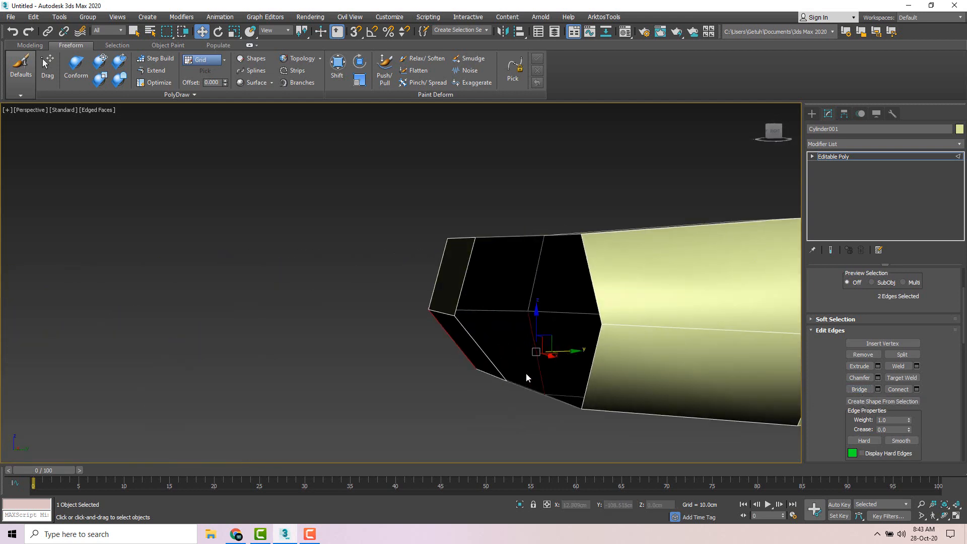
{"action": "right_click", "coordinate": [376, 426]}
{"action": "key", "text": "ctrl+shift+b"}
{"action": "middle_click_drag", "start_coordinate": [365, 228], "coordinate": [361, 258], "text": "alt"}
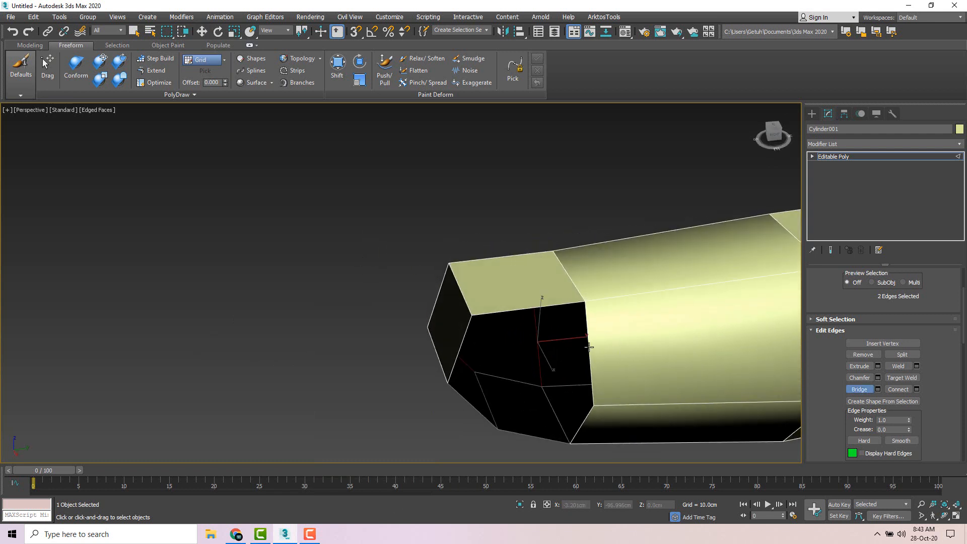
{"action": "scroll", "coordinate": [499, 342], "scroll_direction": "down", "scroll_amount": 5}
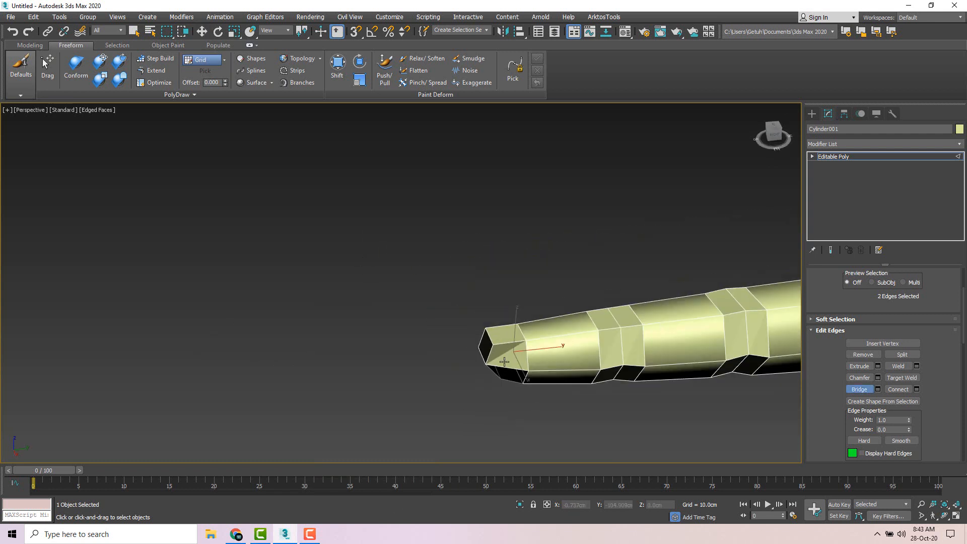
{"action": "left_click", "coordinate": [509, 341]}
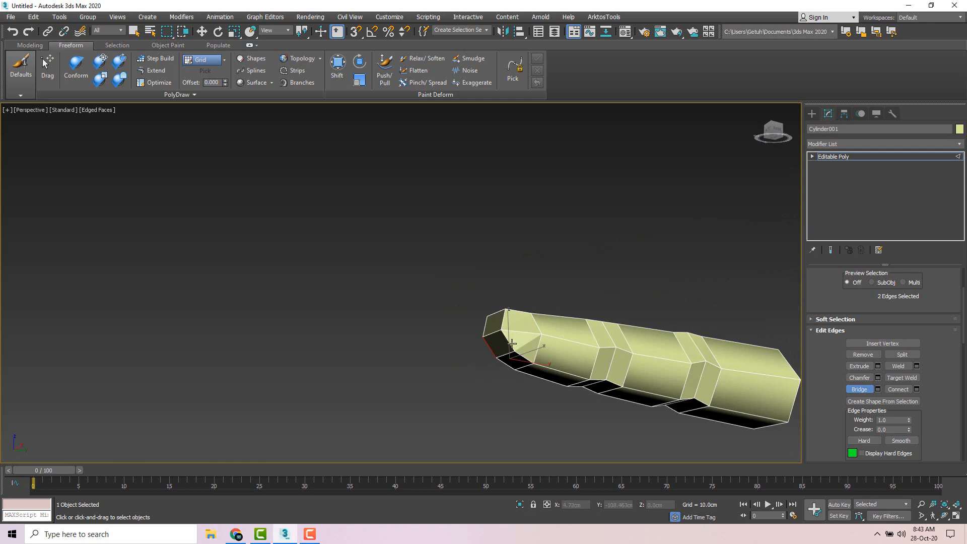
{"action": "right_click", "coordinate": [509, 341]}
{"action": "scroll", "coordinate": [503, 340], "scroll_direction": "down", "scroll_amount": 5}
{"action": "middle_click_drag", "start_coordinate": [466, 330], "coordinate": [525, 331], "text": "alt"}
{"action": "scroll", "coordinate": [438, 320], "scroll_direction": "up", "scroll_amount": 8}
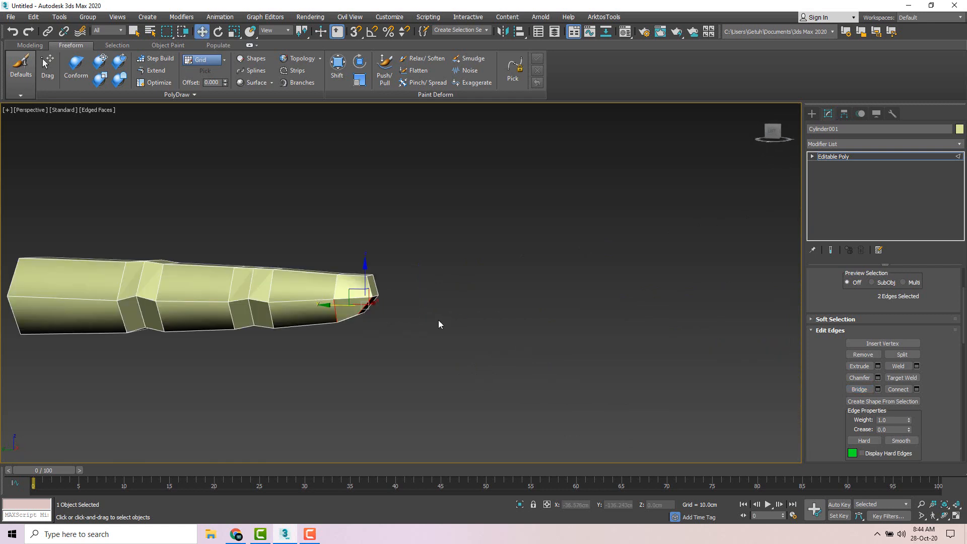
- Move the four upper tip vertices inward to about Y -110.6 cm and the narrow end's top vertex pair to about Y -100.2 cm
{"action": "middle_click_drag", "start_coordinate": [437, 320], "coordinate": [544, 304]}
{"action": "key", "text": "alt+w"}
{"action": "middle_click", "coordinate": [283, 359]}
{"action": "middle_click_drag", "start_coordinate": [283, 359], "coordinate": [296, 349]}
{"action": "key", "text": "1"}
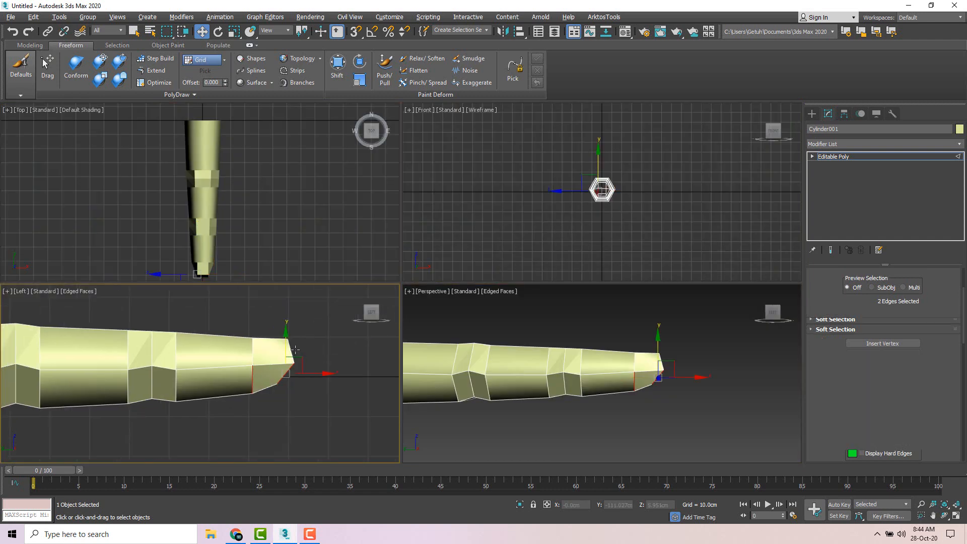
{"action": "left_click_drag", "start_coordinate": [320, 371], "coordinate": [320, 371]}
{"action": "scroll", "coordinate": [321, 372], "scroll_direction": "down", "scroll_amount": 2}
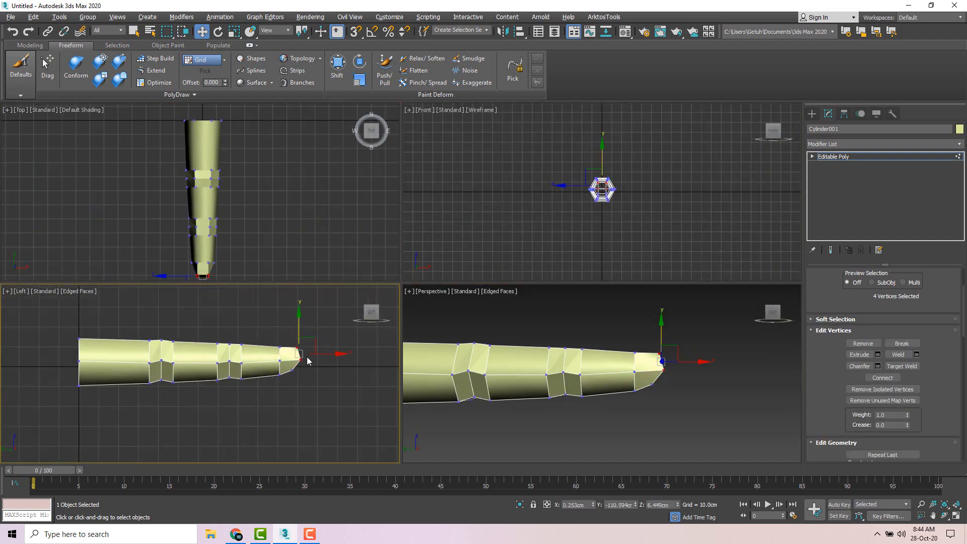
{"action": "key", "text": "alt+w"}
{"action": "left_click_drag", "start_coordinate": [602, 229], "coordinate": [569, 211]}
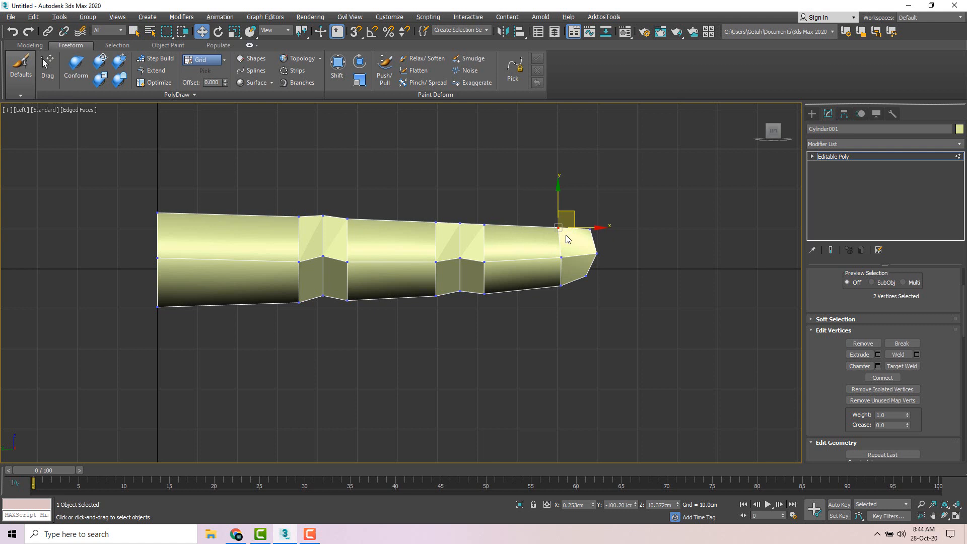
- Connect the six lengthwise edges between the second band and the tip to add an edge loop around that section
{"action": "key", "text": "2"}
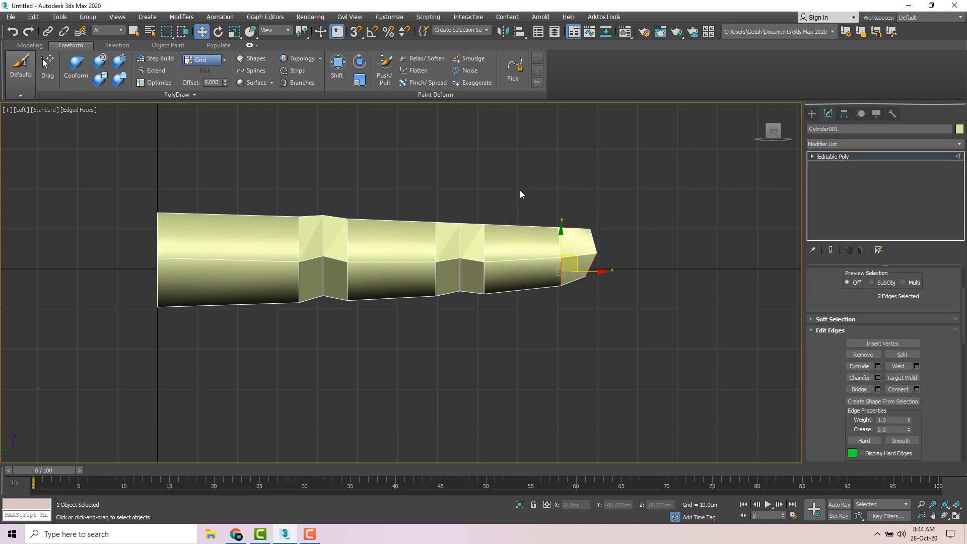
{"action": "left_click_drag", "start_coordinate": [534, 359], "coordinate": [534, 360]}
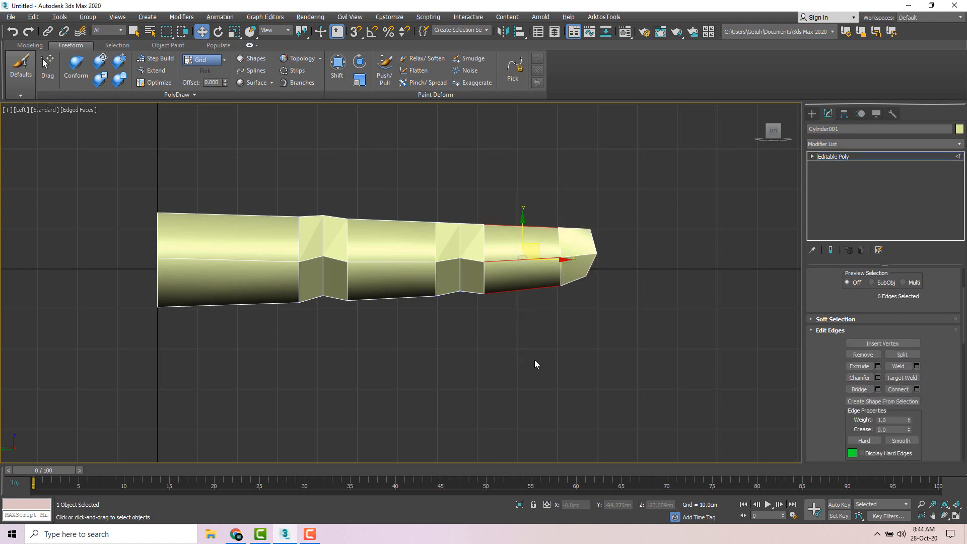
{"action": "left_click", "coordinate": [522, 180]}
{"action": "left_click_drag", "start_coordinate": [523, 179], "coordinate": [524, 198]}
{"action": "left_click_drag", "start_coordinate": [532, 354], "coordinate": [528, 365]}
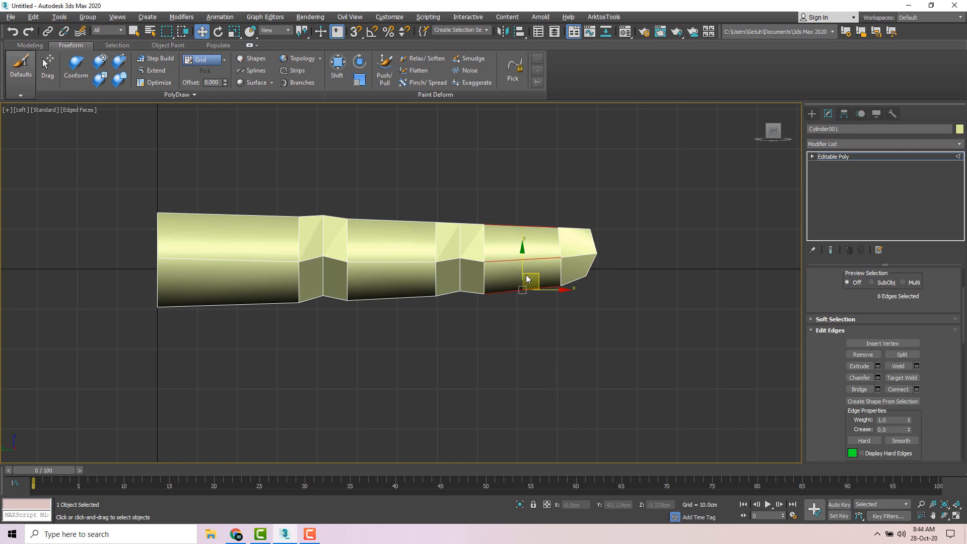
{"action": "right_click", "coordinate": [523, 272]}
{"action": "left_click", "coordinate": [509, 313]}
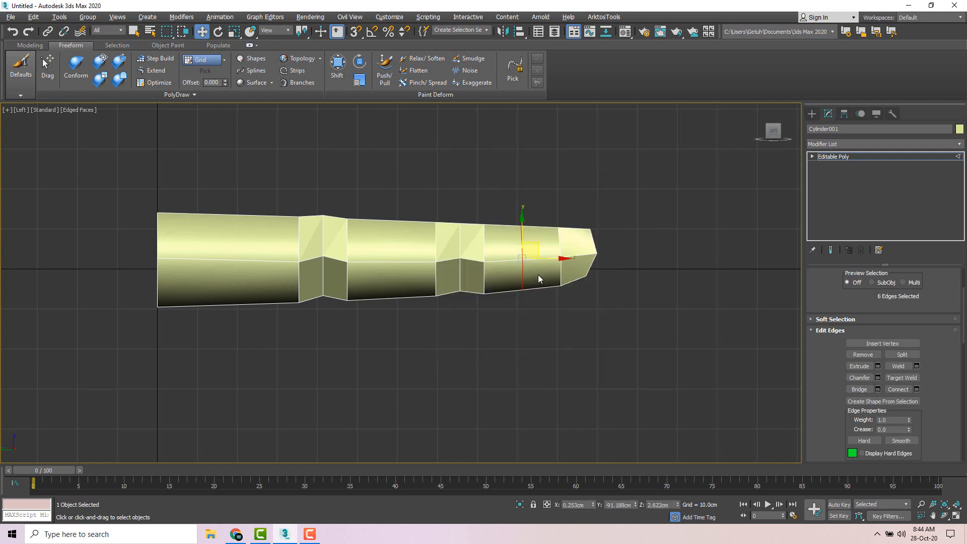
- Reshape the section near the tip with the Shift brush, lowering its upper profile and rounding the underside towards the tip
{"action": "left_click", "coordinate": [337, 65]}
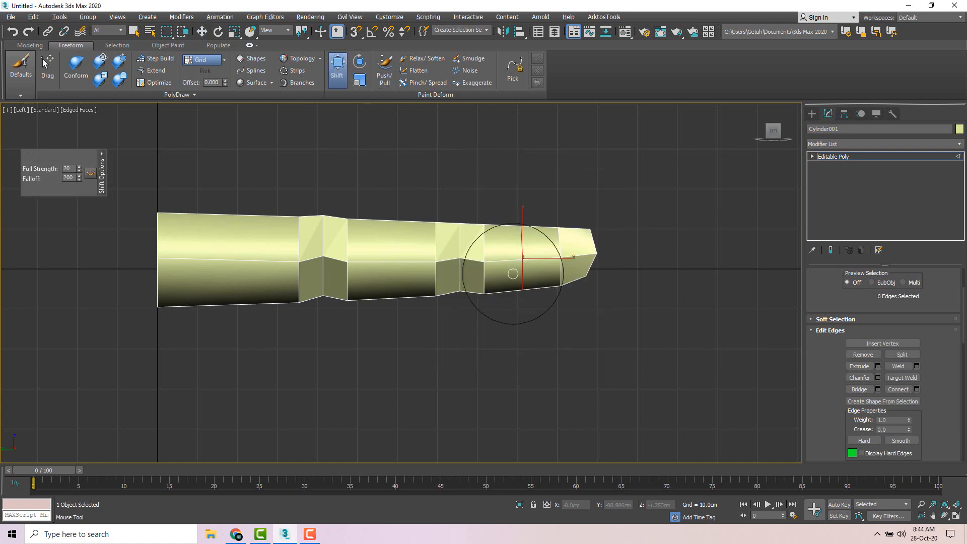
{"action": "scroll", "coordinate": [525, 280], "scroll_direction": "up", "scroll_amount": 3}
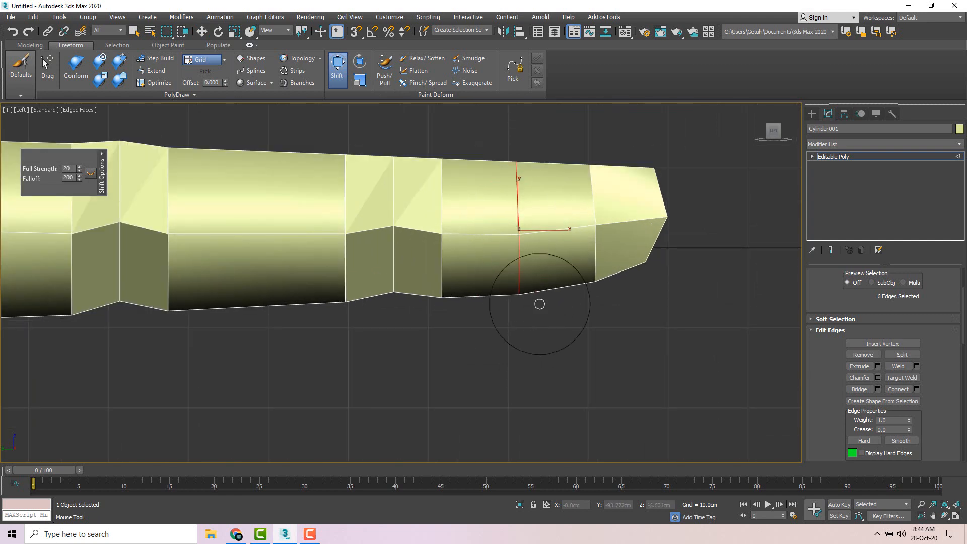
{"action": "scroll", "coordinate": [542, 306], "scroll_direction": "down", "scroll_amount": 2}
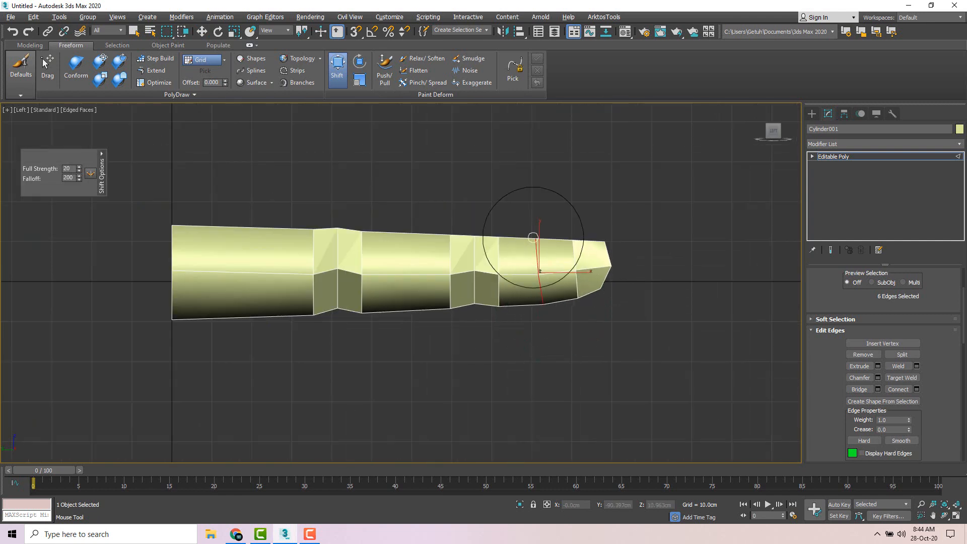
{"action": "scroll", "coordinate": [540, 235], "scroll_direction": "up", "scroll_amount": 2}
{"action": "left_click_drag", "start_coordinate": [540, 235], "coordinate": [581, 230]}
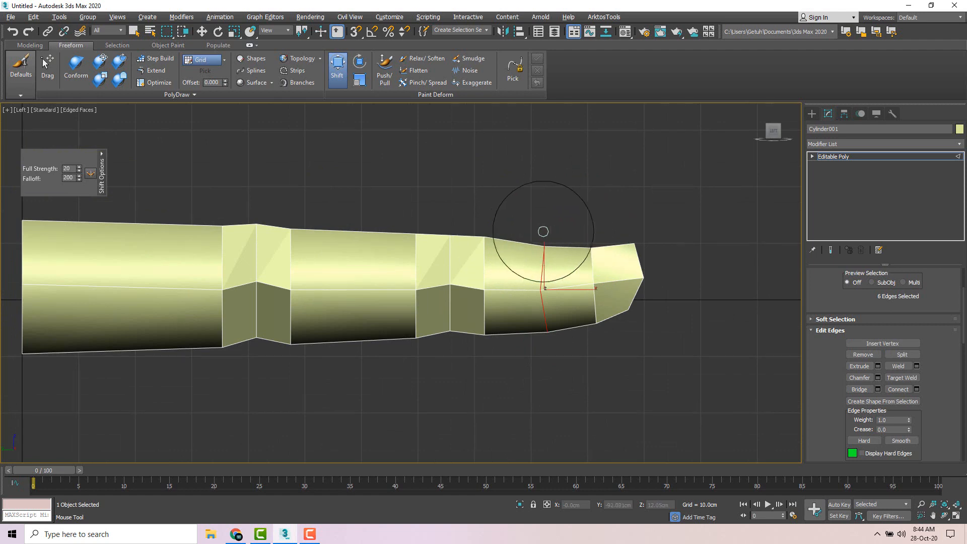
{"action": "scroll", "coordinate": [444, 226], "scroll_direction": "down", "scroll_amount": 2}
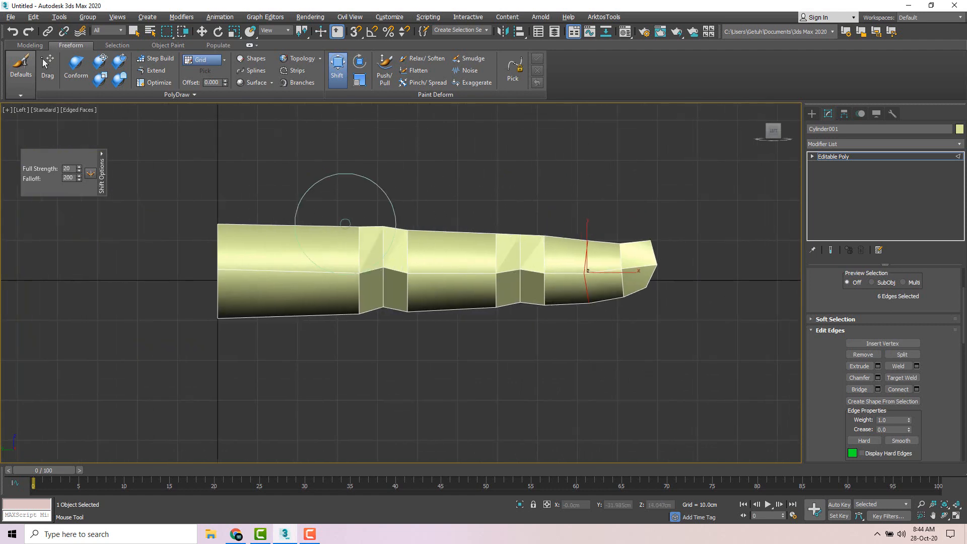
- Connect the six lengthwise edges of the wide-end section to add an edge loop around its middle
{"action": "scroll", "coordinate": [290, 213], "scroll_direction": "down", "scroll_amount": 2}
{"action": "key", "text": "w"}
{"action": "key", "text": "2"}
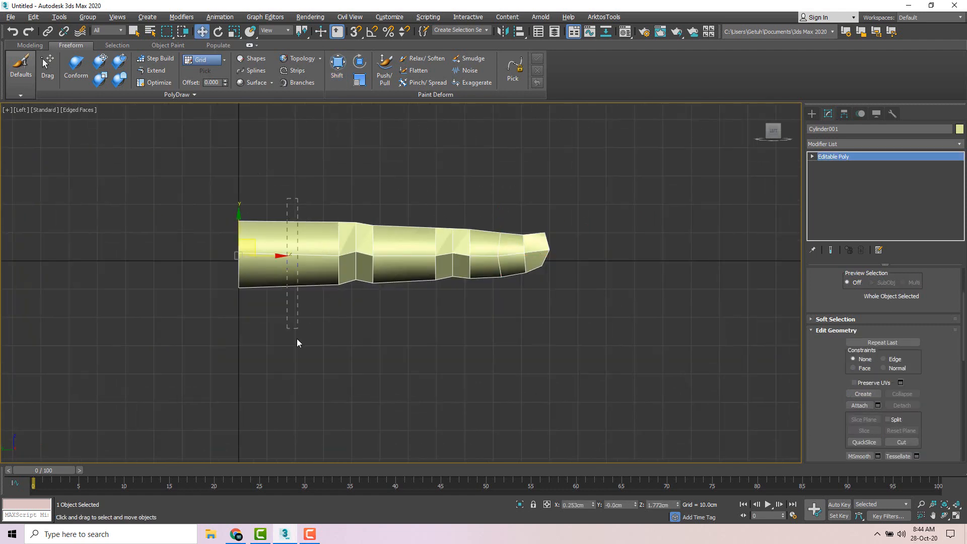
{"action": "key", "text": "2"}
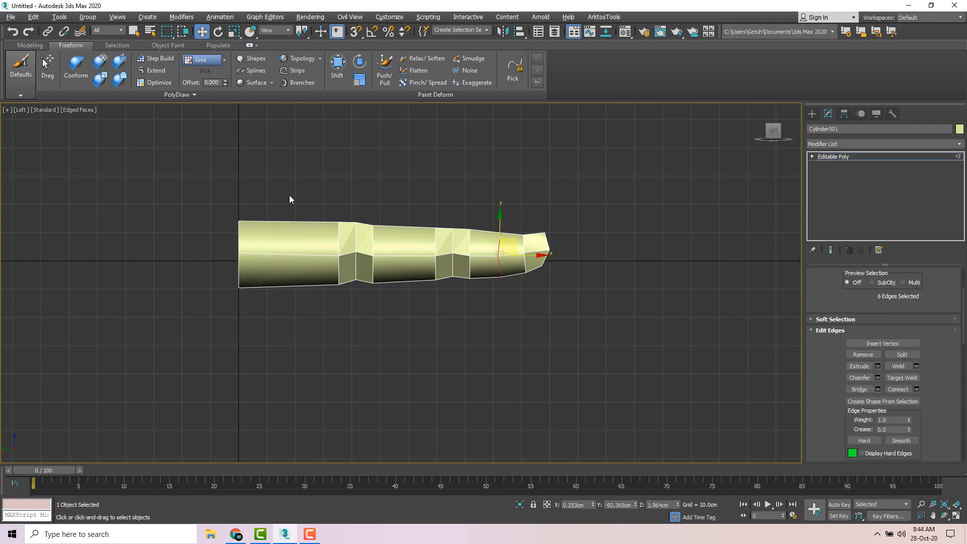
- Flare the open wide end slightly outward at its upper and lower edges with the Shift brush
{"action": "left_click", "coordinate": [337, 64]}
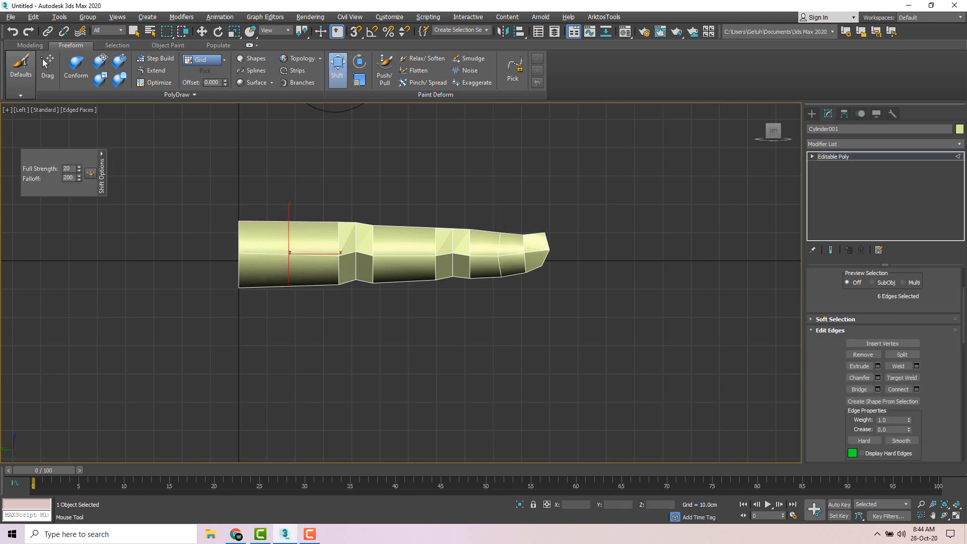
{"action": "left_click_drag", "start_coordinate": [231, 215], "coordinate": [231, 211]}
{"action": "left_click_drag", "start_coordinate": [289, 213], "coordinate": [291, 211]}
{"action": "left_click_drag", "start_coordinate": [249, 286], "coordinate": [249, 289]}
- Connect the six lengthwise edges between the two bands with a new loop and raise its upper profile slightly with the Shift brush
{"action": "right_click", "coordinate": [402, 208]}
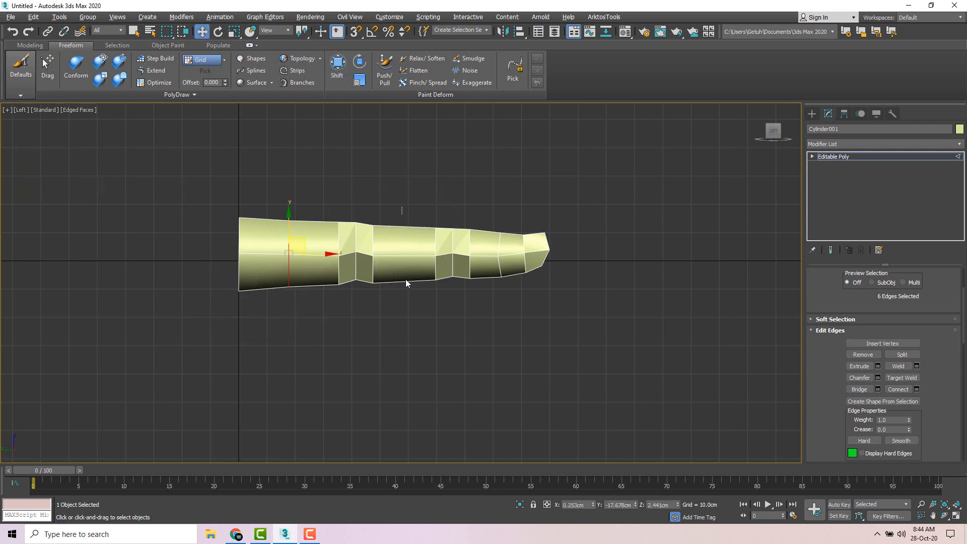
{"action": "left_click", "coordinate": [338, 64]}
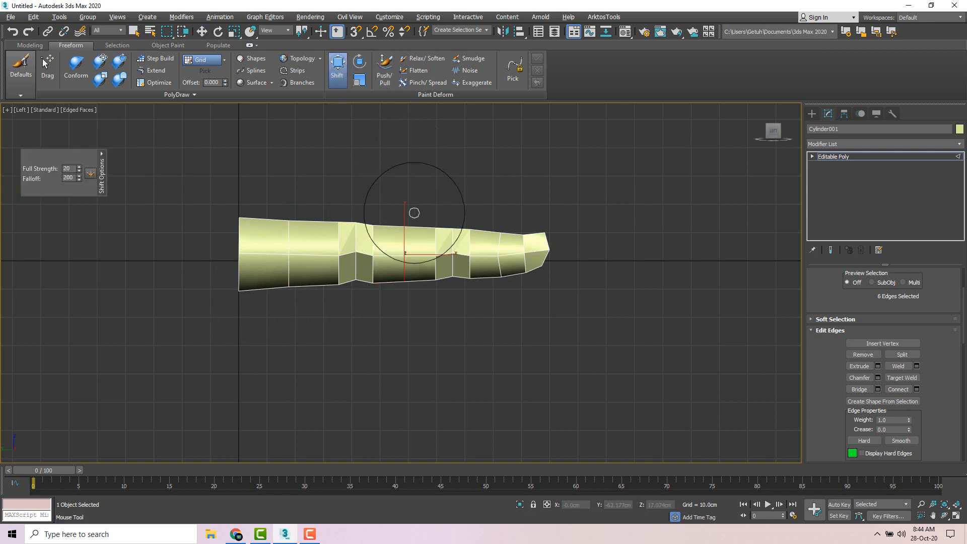
{"action": "left_click_drag", "start_coordinate": [409, 215], "coordinate": [409, 211]}
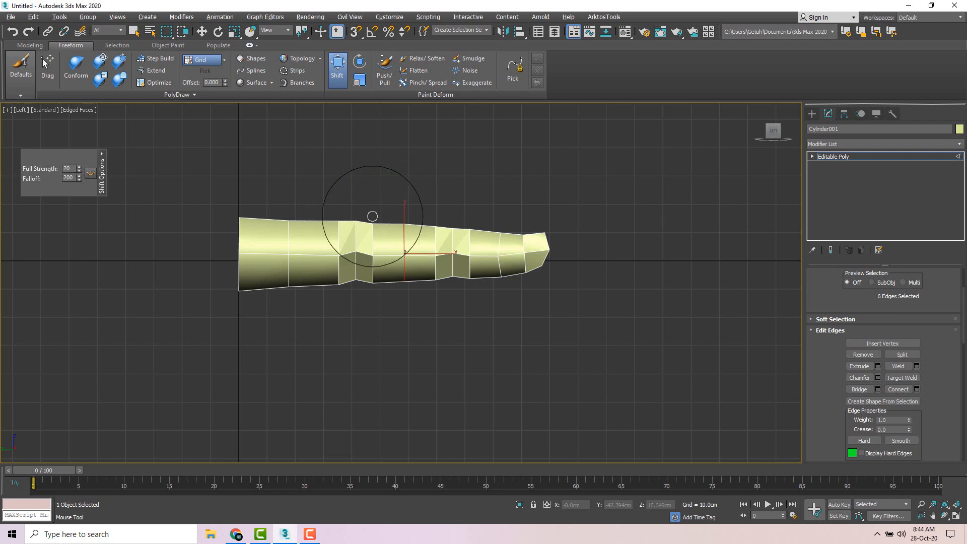
- Refine the top, front and underside of the tip with the Shift brush for a more rounded end
{"action": "scroll", "coordinate": [541, 236], "scroll_direction": "up", "scroll_amount": 3}
{"action": "left_click_drag", "start_coordinate": [554, 232], "coordinate": [548, 233]}
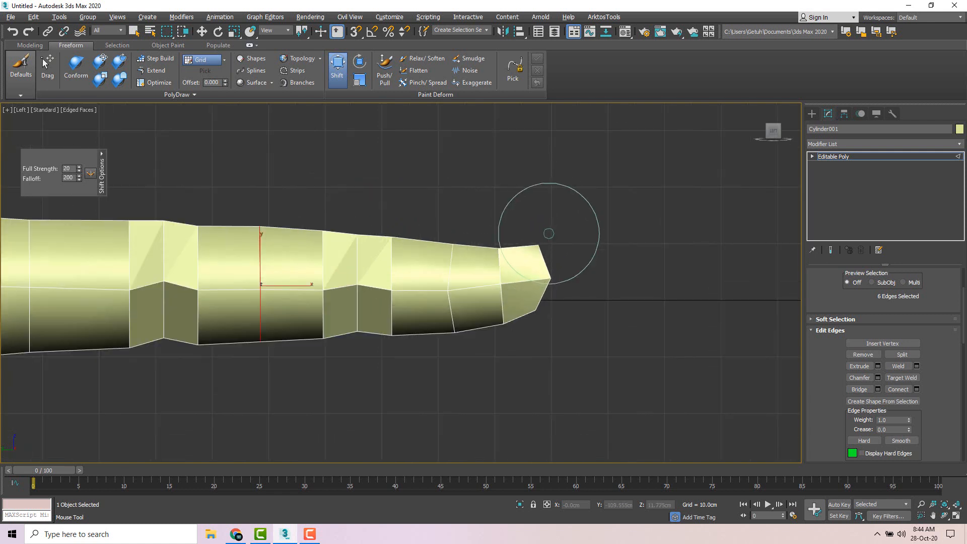
{"action": "left_click_drag", "start_coordinate": [559, 274], "coordinate": [557, 270]}
{"action": "left_click_drag", "start_coordinate": [543, 315], "coordinate": [547, 309]}
{"action": "scroll", "coordinate": [546, 302], "scroll_direction": "down", "scroll_amount": 4}
{"action": "key", "text": "w"}
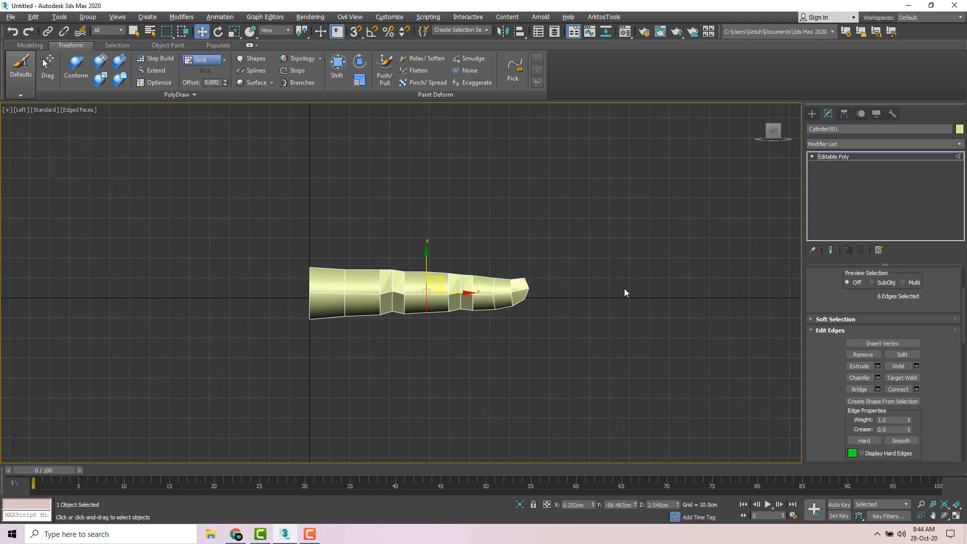
- Examine the model in the perspective view from an angle, comparing the shading with and without edged faces
{"action": "key", "text": "alt+w"}
{"action": "middle_click_drag", "start_coordinate": [635, 323], "coordinate": [620, 351], "text": "alt"}
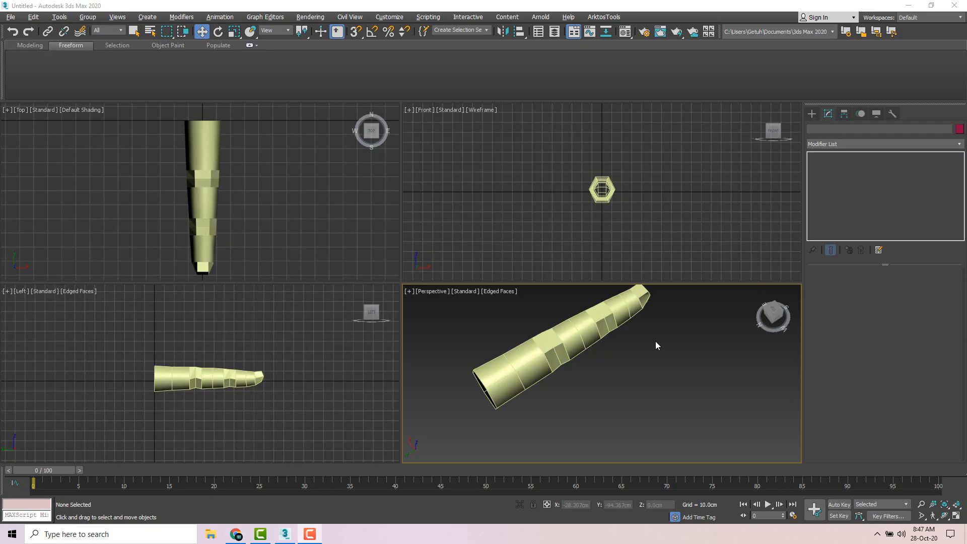
{"action": "left_click", "coordinate": [592, 338]}
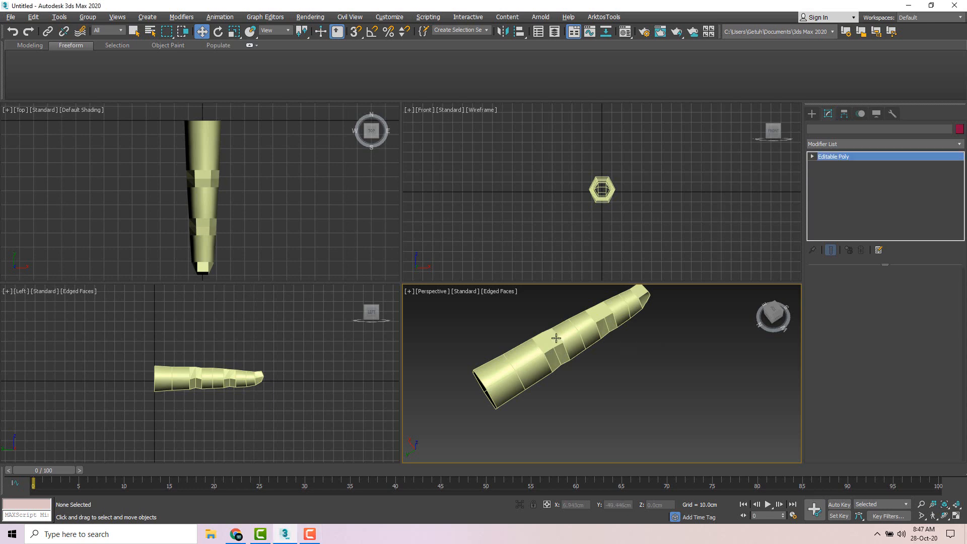
{"action": "middle_click_drag", "start_coordinate": [588, 348], "coordinate": [602, 362]}
{"action": "left_click", "coordinate": [613, 375]}
{"action": "key", "text": "F4"}
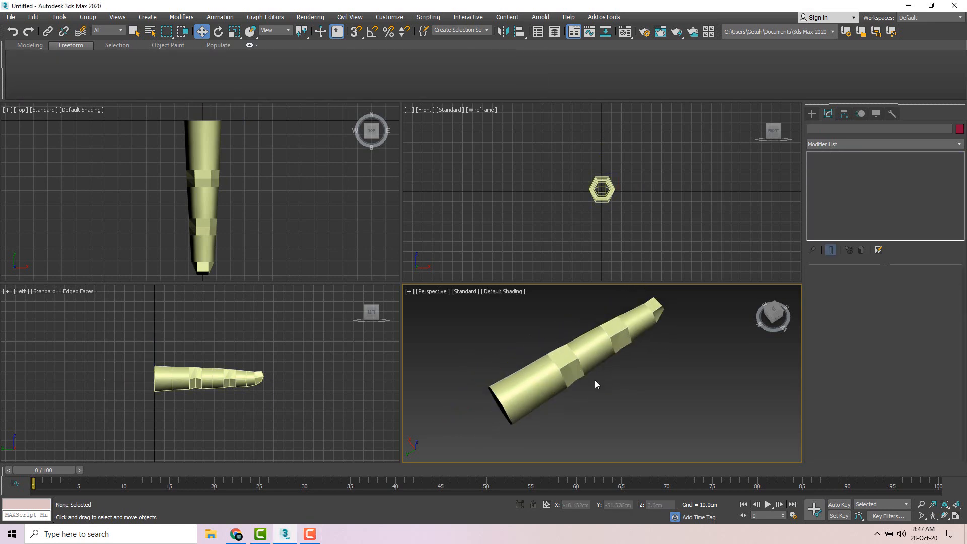
{"action": "key", "text": "F4"}
{"action": "key", "text": "F4"}
{"action": "key", "text": "F4"}
{"action": "key", "text": "F4"}
{"action": "key", "text": "F4"}
{"action": "key", "text": "F4"}
{"action": "key", "text": "F4"}
{"action": "key", "text": "F4"}
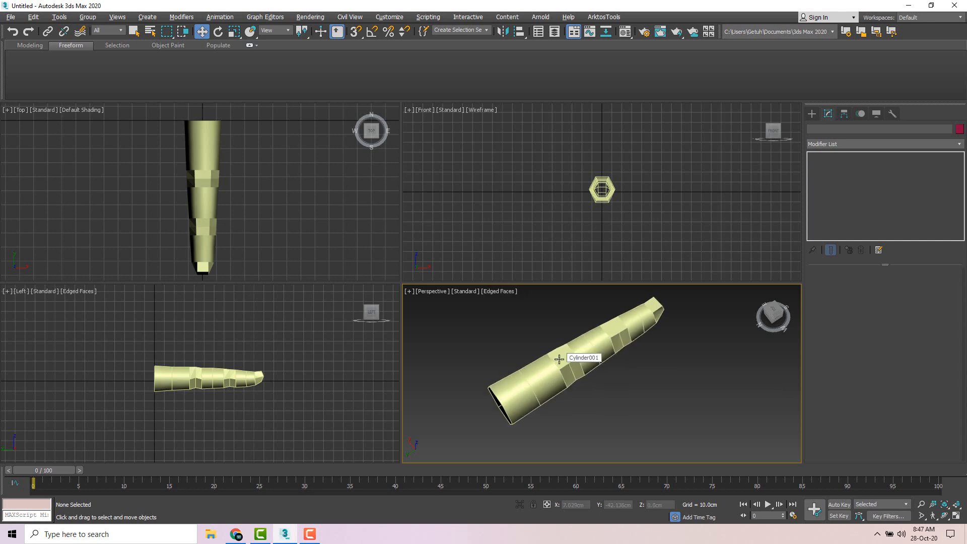
{"action": "key", "text": "F4"}
{"action": "key", "text": "F4"}
{"action": "key", "text": "F4"}
{"action": "key", "text": "F4"}
{"action": "key", "text": "F4"}
- Clear the smoothing groups of all the tube's polygons, assign them to smoothing group 1 and deselect the object
{"action": "left_click", "coordinate": [561, 359]}
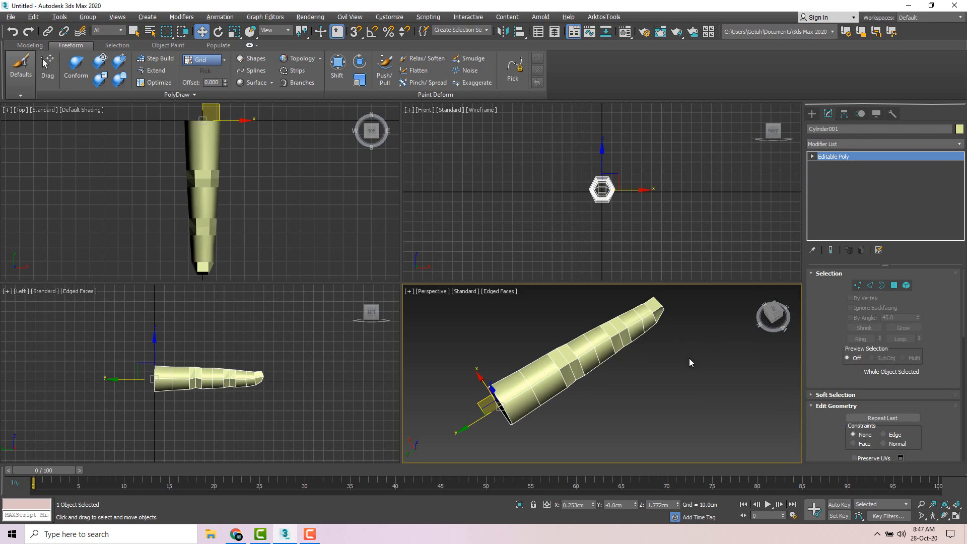
{"action": "left_click", "coordinate": [627, 358]}
{"action": "left_click", "coordinate": [580, 352]}
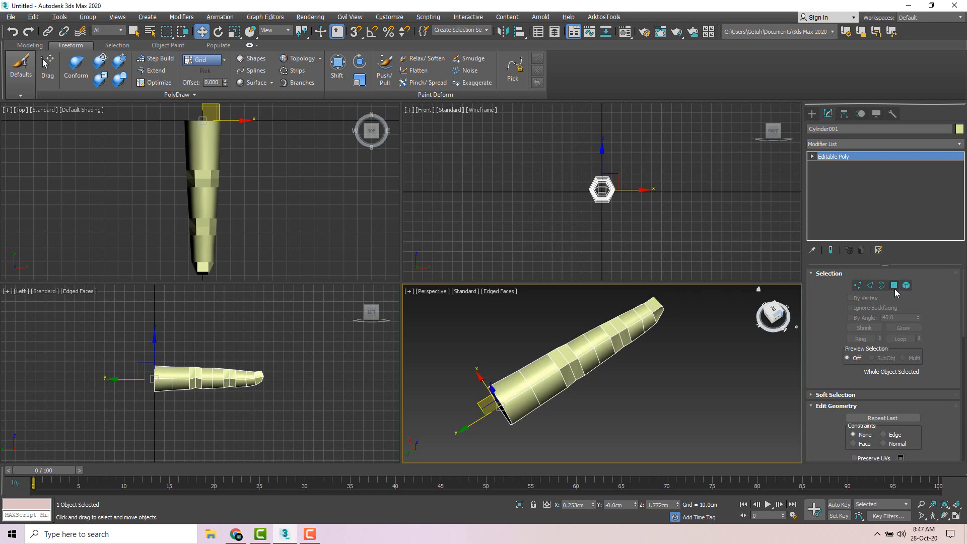
{"action": "left_click", "coordinate": [894, 287]}
{"action": "key", "text": "ctrl+a"}
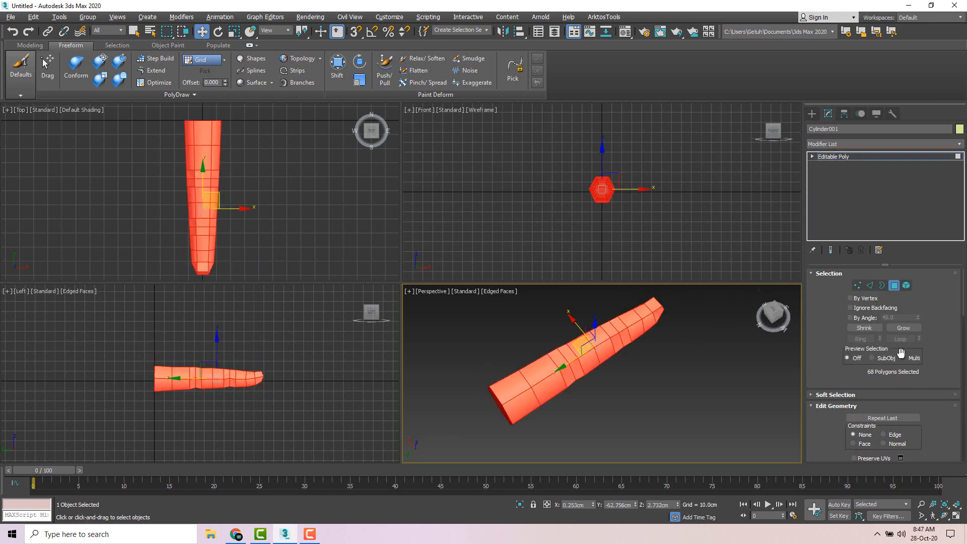
{"action": "scroll", "coordinate": [902, 372], "scroll_direction": "down", "scroll_amount": 10}
{"action": "scroll", "coordinate": [910, 376], "scroll_direction": "down", "scroll_amount": 5}
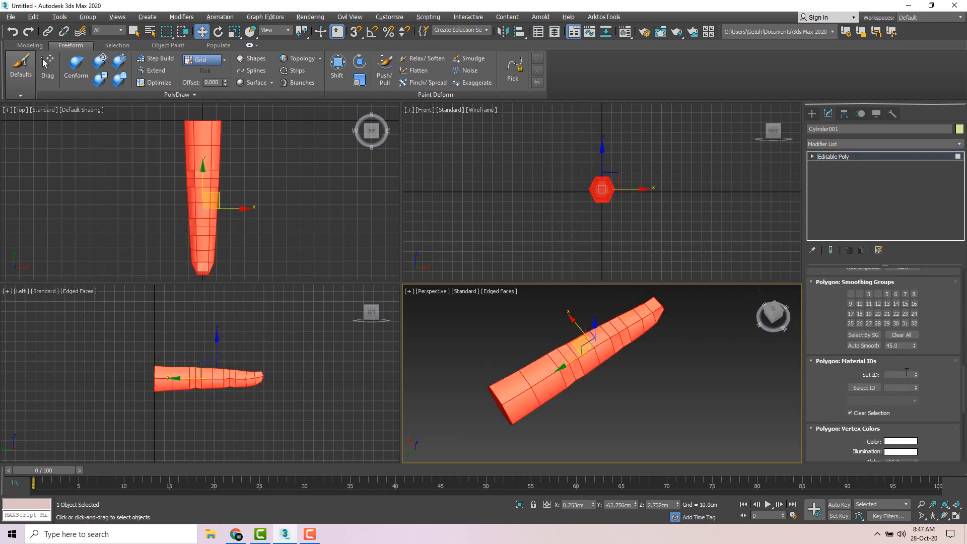
{"action": "scroll", "coordinate": [907, 372], "scroll_direction": "up", "scroll_amount": 2}
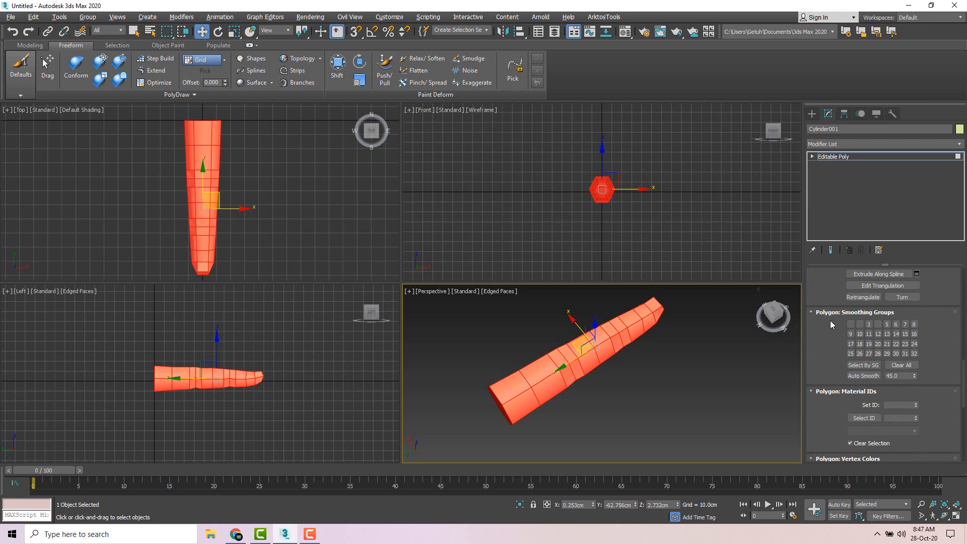
{"action": "left_click", "coordinate": [902, 364]}
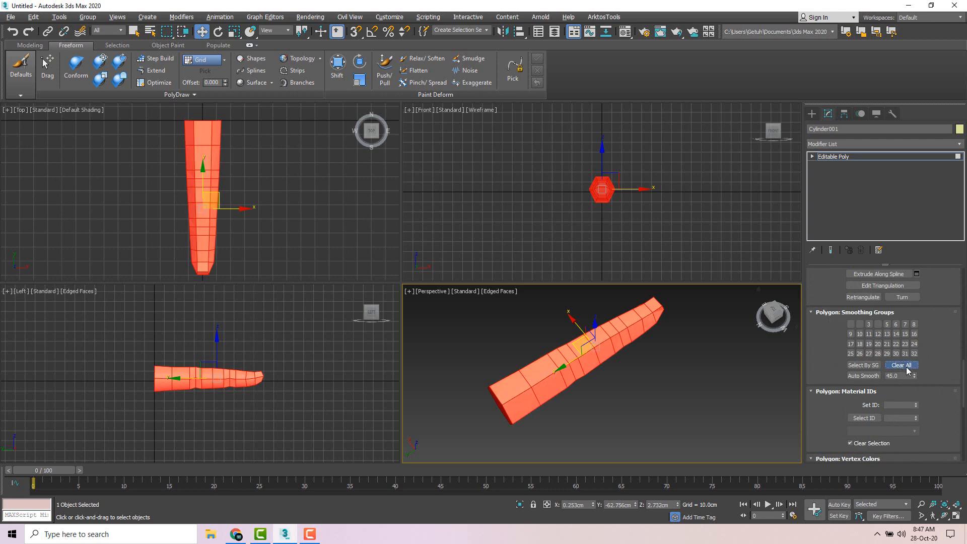
{"action": "left_click", "coordinate": [854, 326]}
{"action": "left_click", "coordinate": [699, 349]}
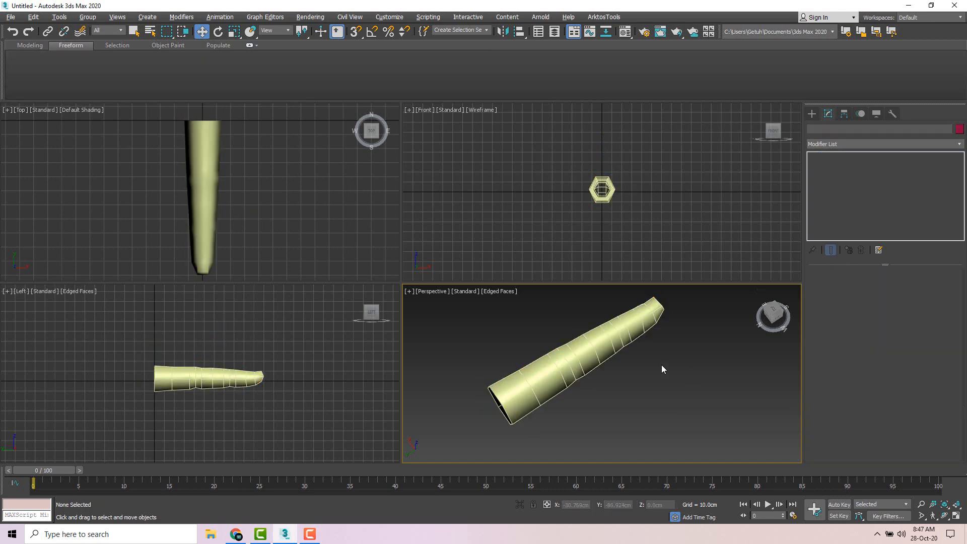
- Examine the smoothed surface with edged faces off and on, and view the selected object from another angle
{"action": "key", "text": "F4"}
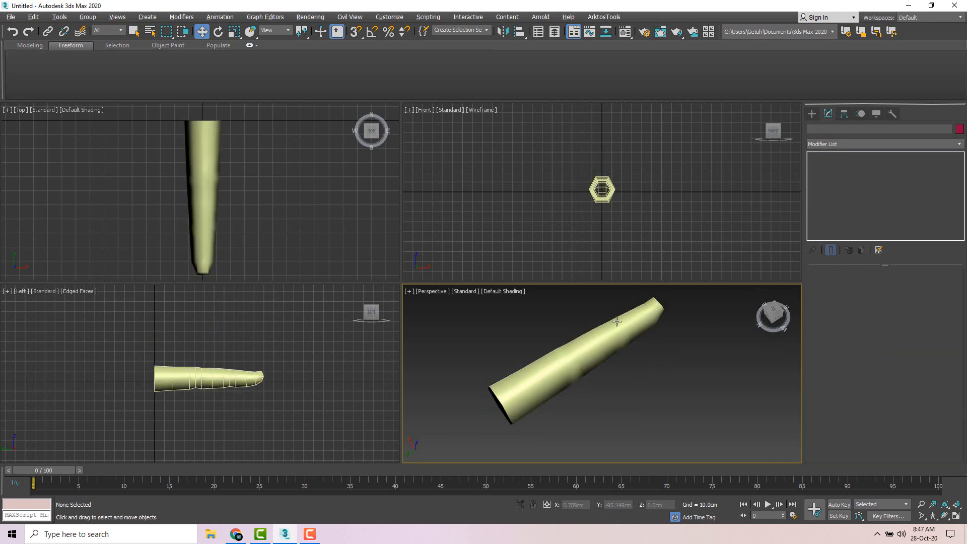
{"action": "key", "text": "F4"}
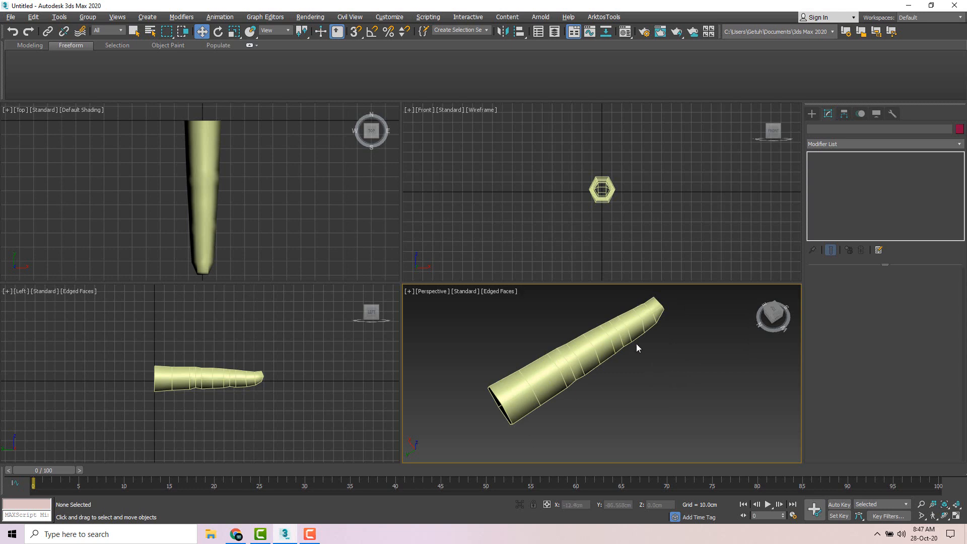
{"action": "scroll", "coordinate": [643, 400], "scroll_direction": "down", "scroll_amount": 2}
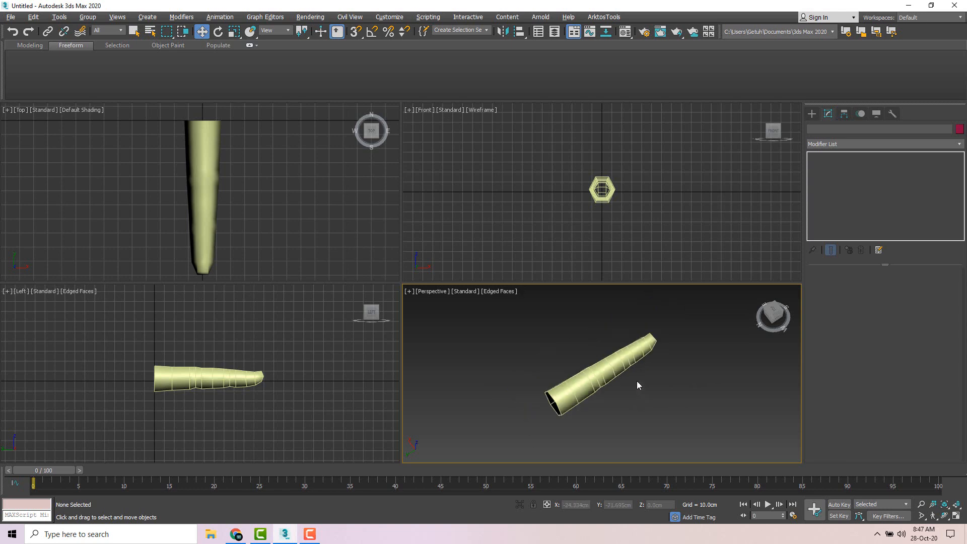
{"action": "left_click", "coordinate": [629, 377]}
{"action": "mouse_move", "coordinate": [672, 363]}
{"action": "middle_mouse_down", "text": "alt"}
{"action": "mouse_move", "coordinate": [610, 335]}
{"action": "mouse_move", "coordinate": [626, 388]}
{"action": "mouse_move", "coordinate": [686, 374]}
{"action": "middle_mouse_up", "text": "alt"}
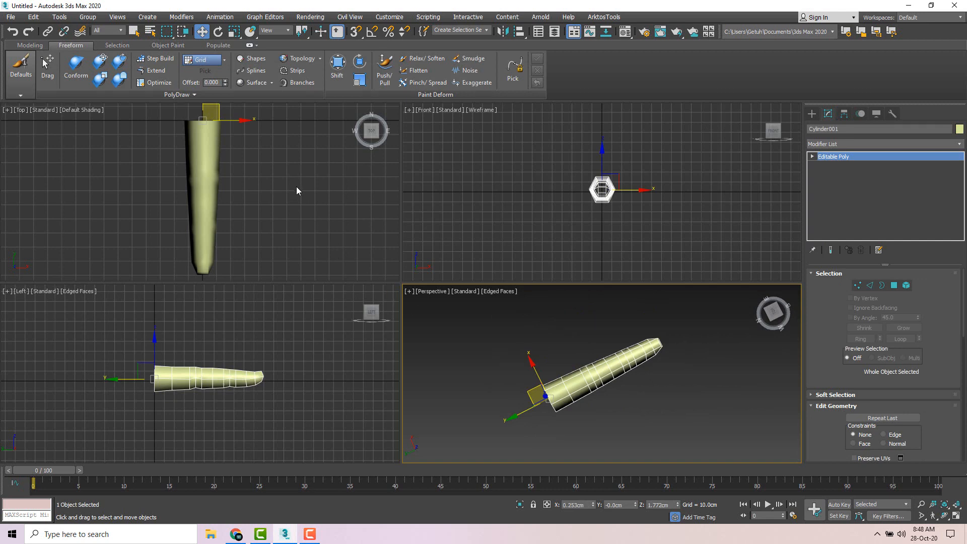
- Copy the finger once along X, placing the independent copy beside the original at about 35.5 cm
{"action": "scroll", "coordinate": [295, 189], "scroll_direction": "down", "scroll_amount": 3}
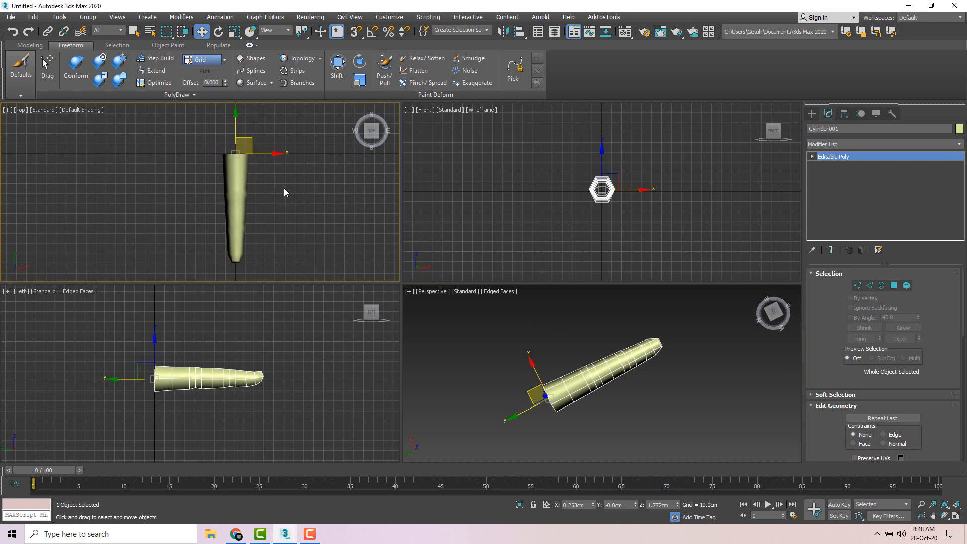
{"action": "key", "text": "alt+w"}
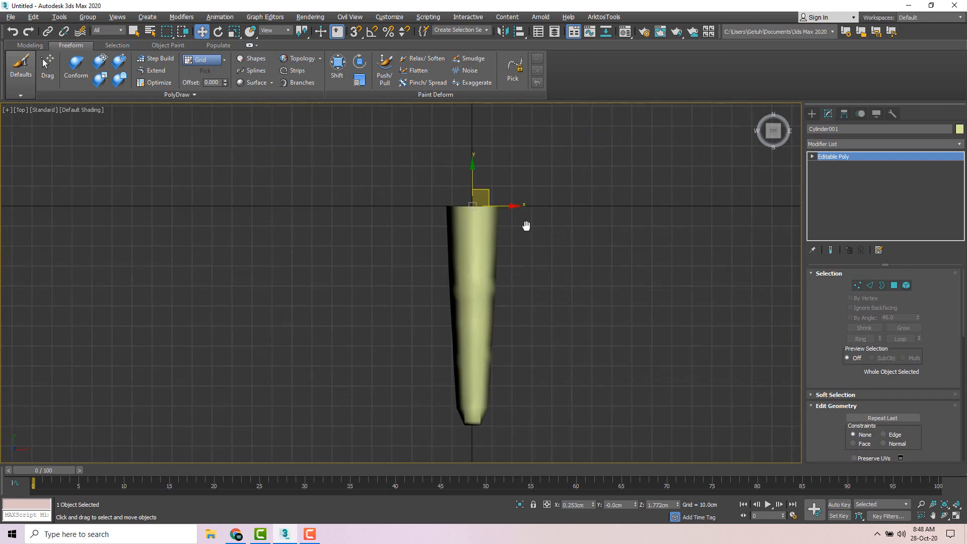
{"action": "middle_click_drag", "start_coordinate": [526, 225], "coordinate": [504, 230]}
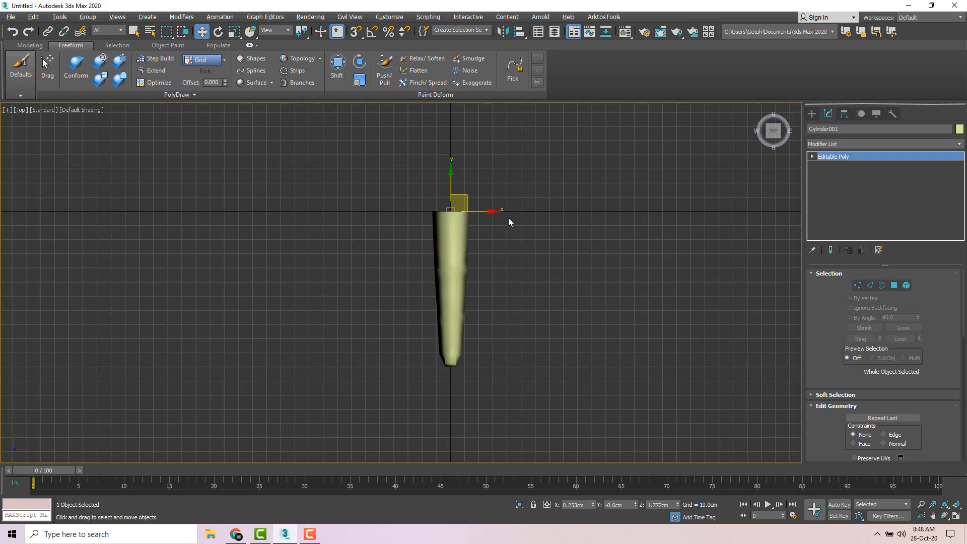
{"action": "middle_click_drag", "start_coordinate": [509, 219], "coordinate": [570, 237], "text": "alt"}
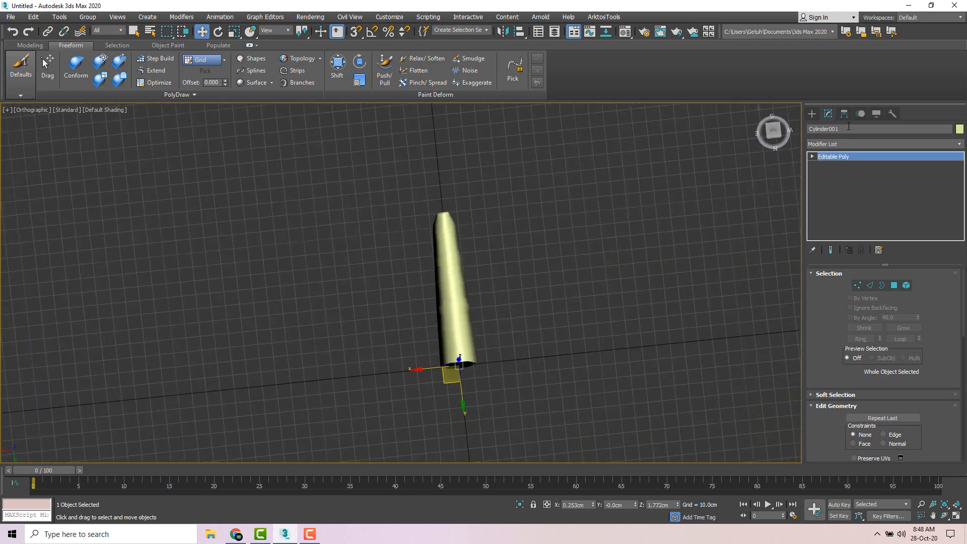
{"action": "left_click", "coordinate": [773, 132]}
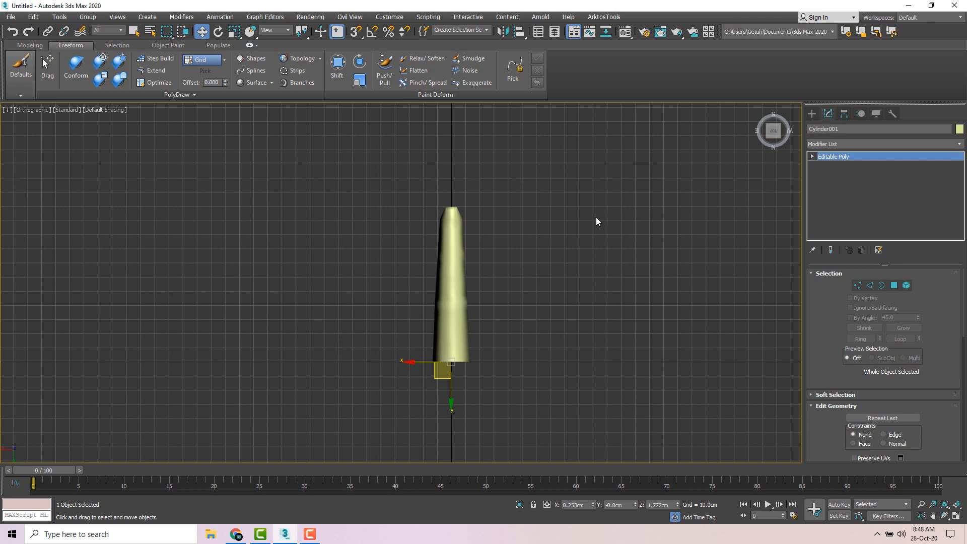
{"action": "left_click_drag", "start_coordinate": [420, 362], "coordinate": [364, 359], "text": "shift"}
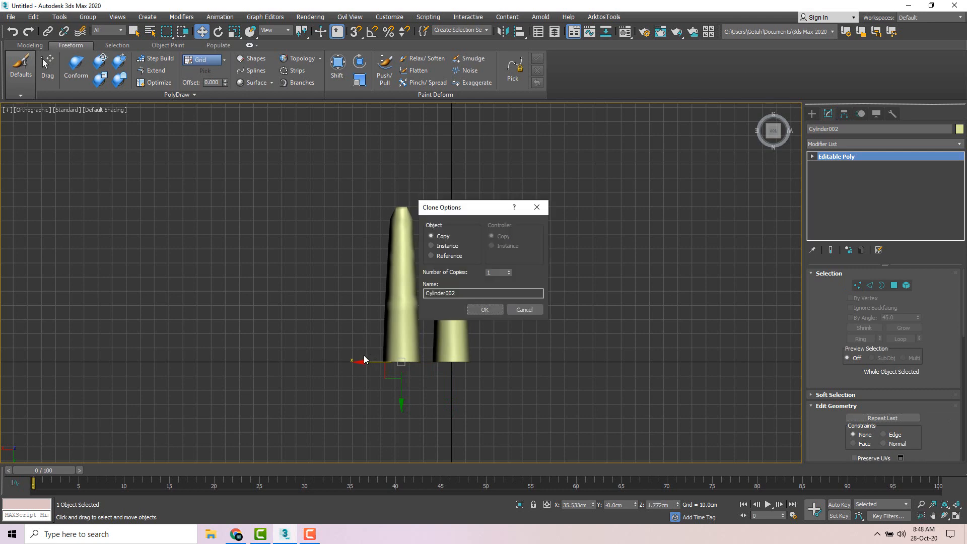
{"action": "left_click", "coordinate": [491, 310]}
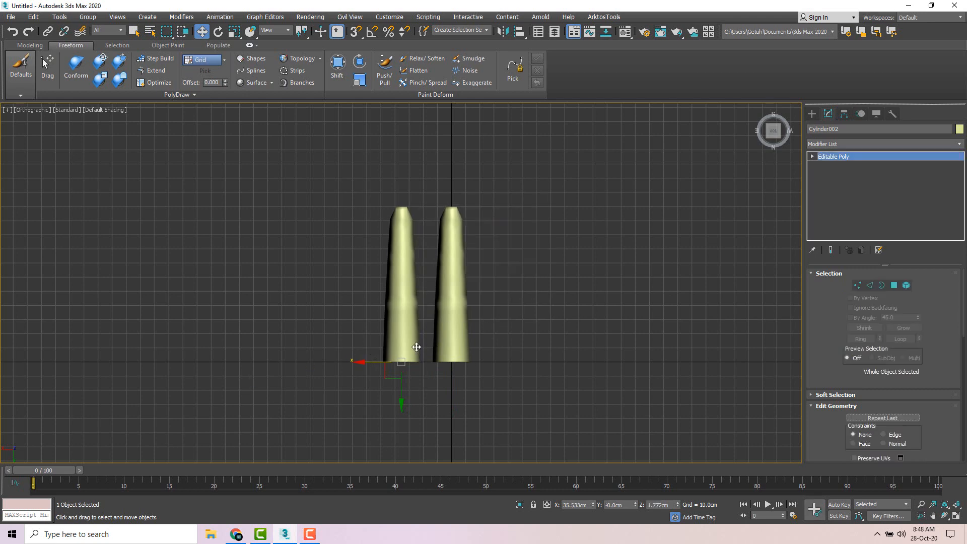
- Scale the copied finger down uniformly so it is slightly shorter than the original
{"action": "key", "text": "e"}
{"action": "key", "text": "r"}
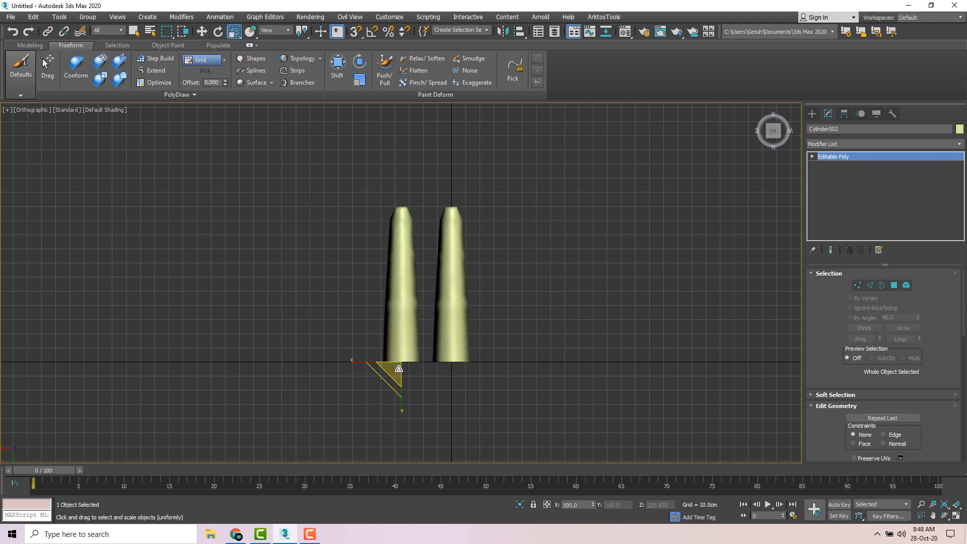
{"action": "left_click_drag", "start_coordinate": [396, 370], "coordinate": [398, 372]}
{"action": "key", "text": "w"}
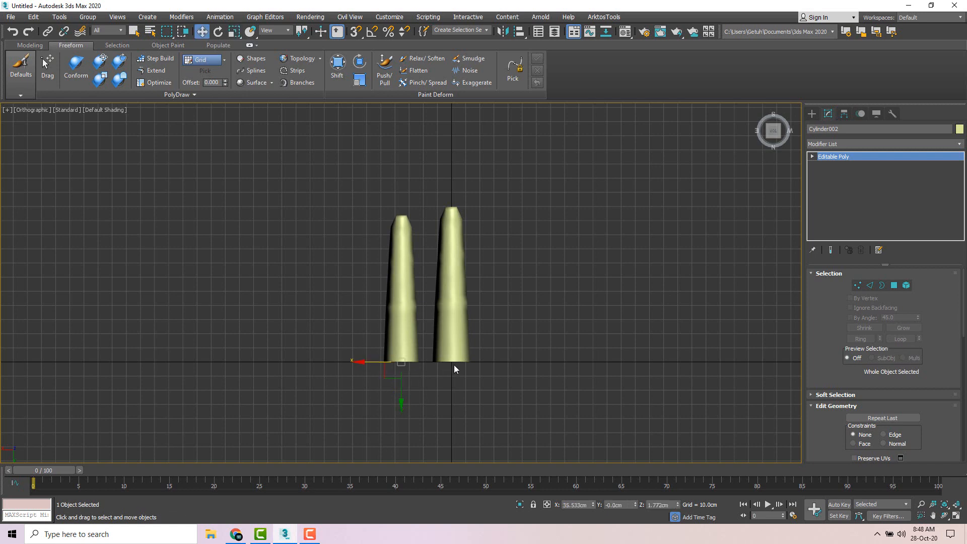
- Make two evenly spaced copies of the original finger on its other side, with the outermost at about -70.6 cm on X
{"action": "left_click", "coordinate": [457, 353]}
{"action": "left_click_drag", "start_coordinate": [425, 361], "coordinate": [553, 365], "text": "shift"}
{"action": "left_click", "coordinate": [483, 310]}
{"action": "left_click", "coordinate": [496, 312]}
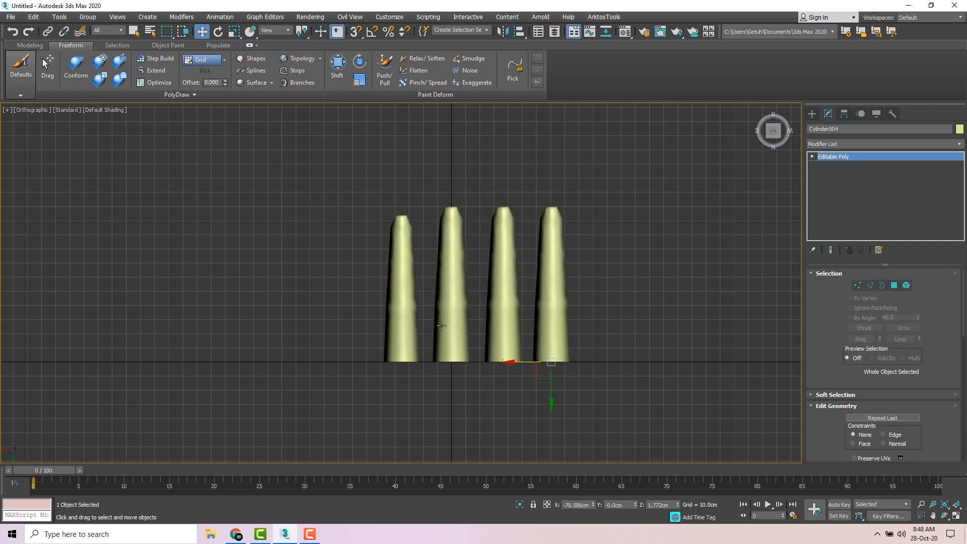
- Copy the original finger as a thumb beyond the shorter finger, at about X 75.1 cm and Y 44 cm
{"action": "scroll", "coordinate": [450, 327], "scroll_direction": "down", "scroll_amount": 4}
{"action": "left_click_drag", "start_coordinate": [449, 355], "coordinate": [391, 394], "text": "shift"}
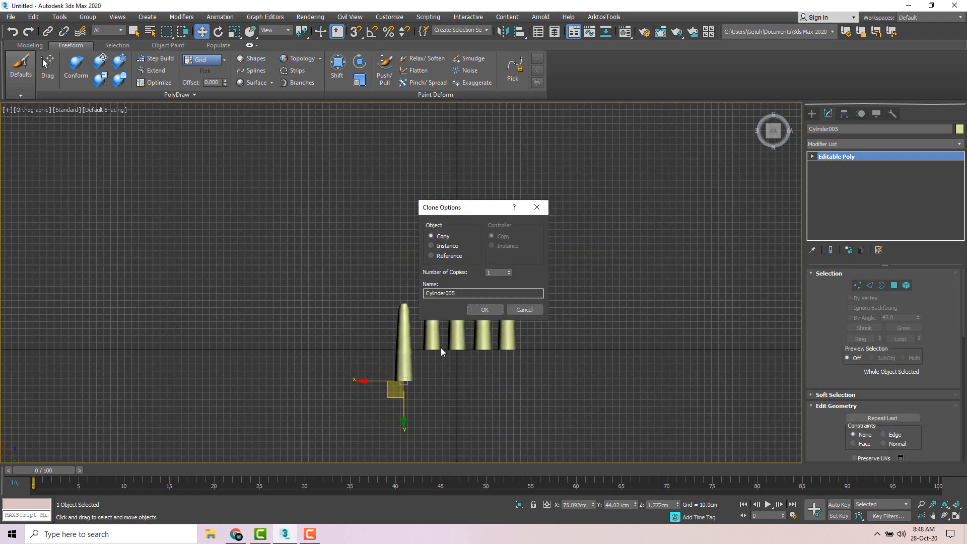
{"action": "left_click", "coordinate": [485, 311]}
- Scale the outermost finger opposite the thumb down uniformly to make it the little finger
{"action": "left_click", "coordinate": [511, 302]}
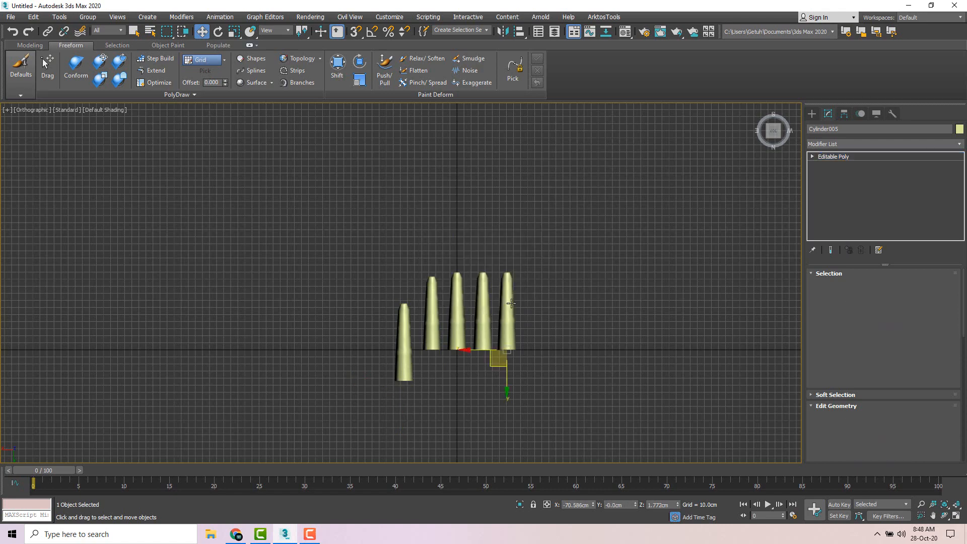
{"action": "scroll", "coordinate": [511, 303], "scroll_direction": "up", "scroll_amount": 3}
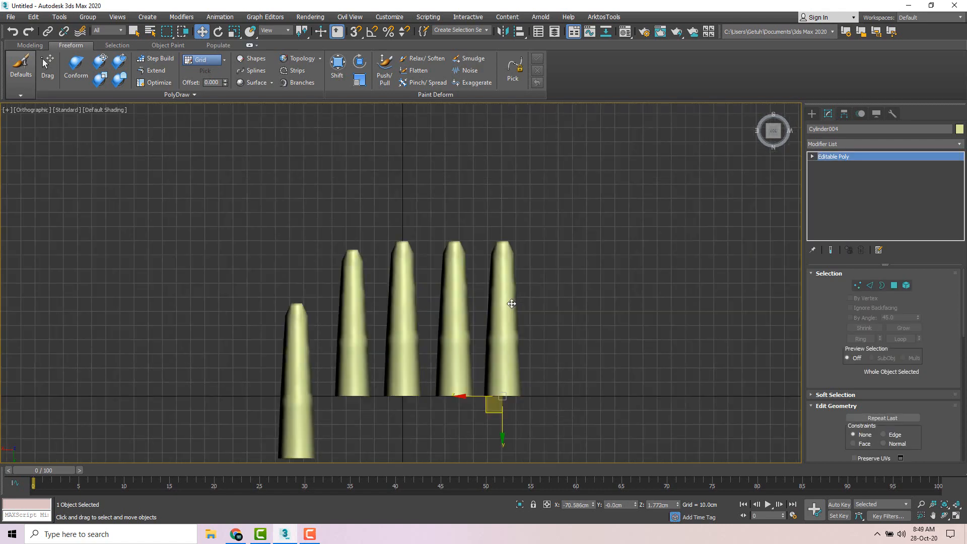
{"action": "key", "text": "r"}
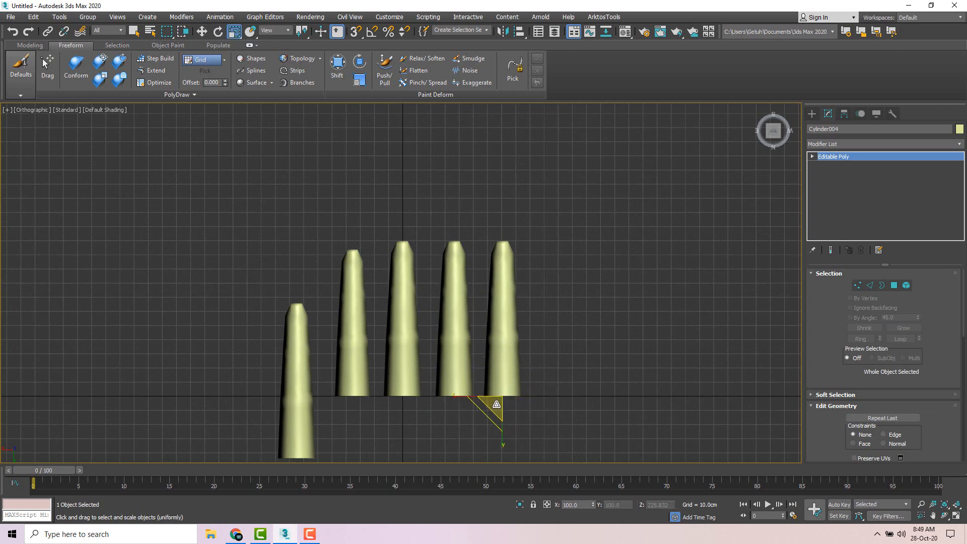
{"action": "mouse_move", "coordinate": [498, 405]}
{"action": "left_mouse_down"}
{"action": "mouse_move", "coordinate": [506, 425]}
{"action": "mouse_move", "coordinate": [510, 414]}
{"action": "left_mouse_up"}
{"action": "key", "text": "w"}
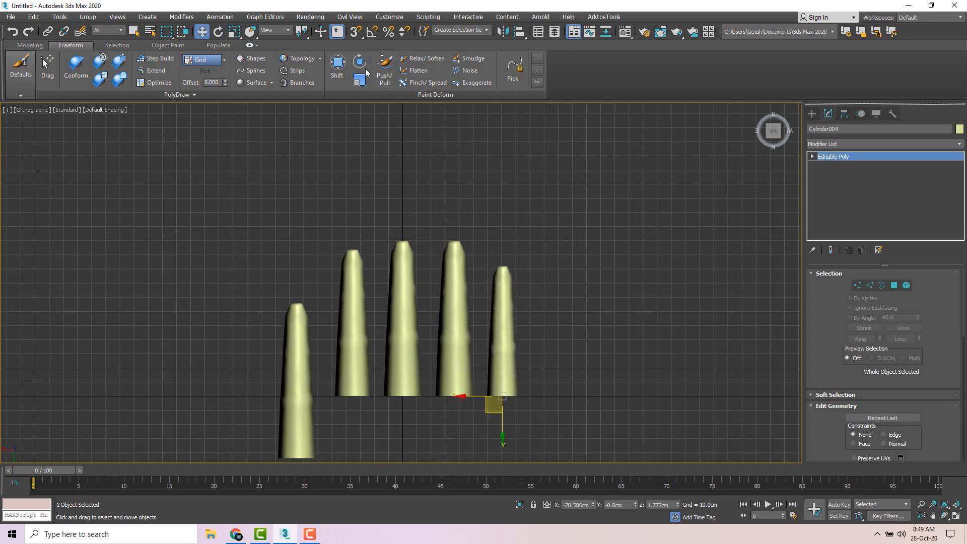
- Show edged faces and shorten the little finger by shifting its upper segments toward the base with the Shift brush
{"action": "left_click", "coordinate": [341, 69]}
{"action": "scroll", "coordinate": [520, 249], "scroll_direction": "down", "scroll_amount": 2}
{"action": "scroll", "coordinate": [522, 273], "scroll_direction": "up", "scroll_amount": 4}
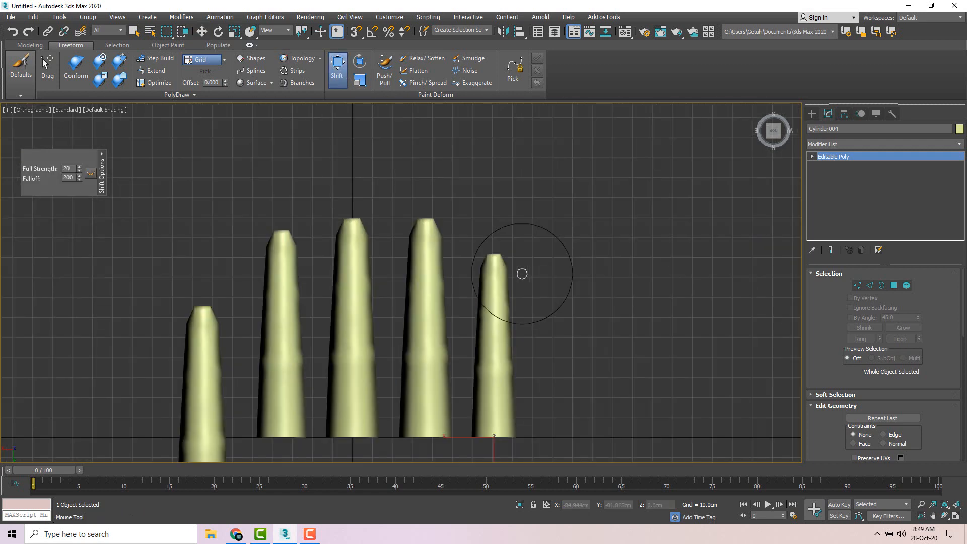
{"action": "key", "text": "F4"}
{"action": "scroll", "coordinate": [522, 274], "scroll_direction": "down", "scroll_amount": 2}
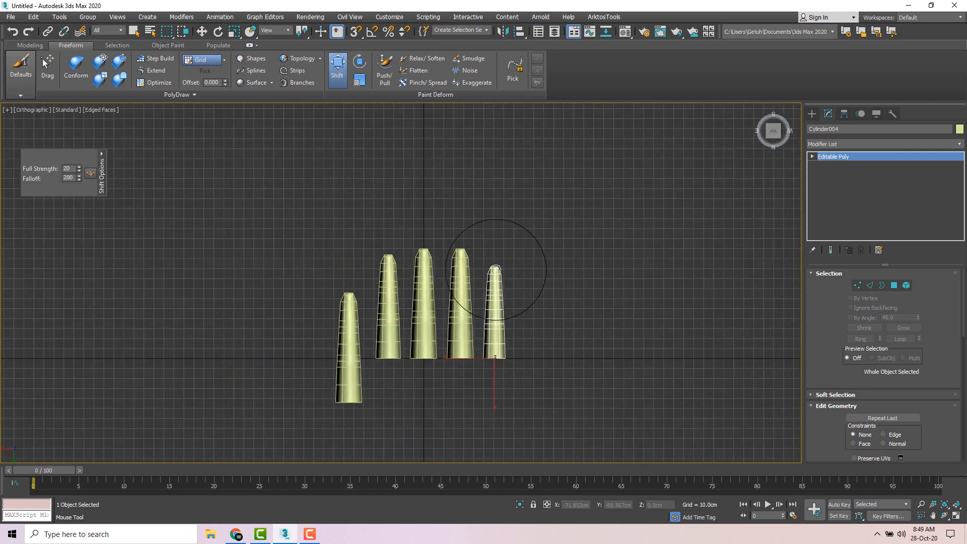
{"action": "scroll", "coordinate": [496, 265], "scroll_direction": "up", "scroll_amount": 1}
{"action": "scroll", "coordinate": [495, 266], "scroll_direction": "down", "scroll_amount": 1}
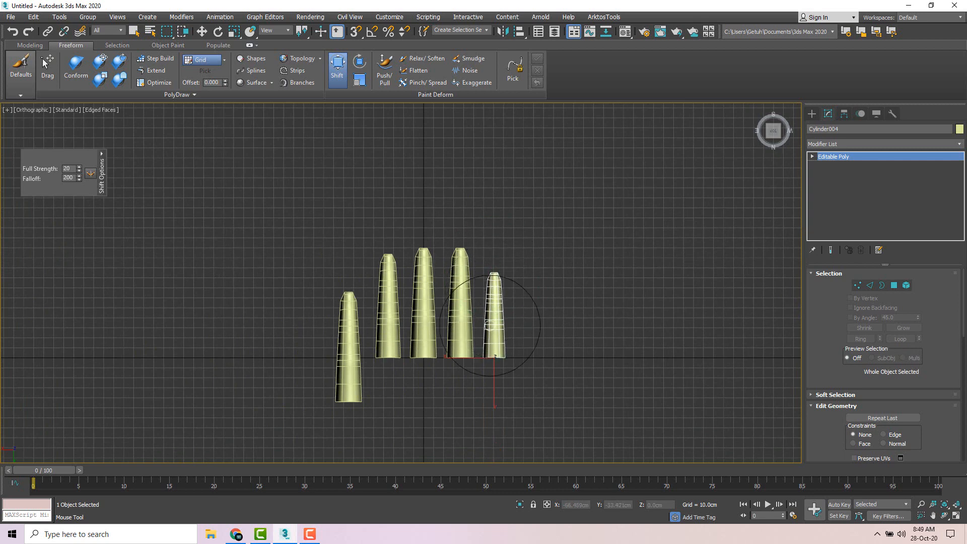
{"action": "scroll", "coordinate": [500, 302], "scroll_direction": "up", "scroll_amount": 2}
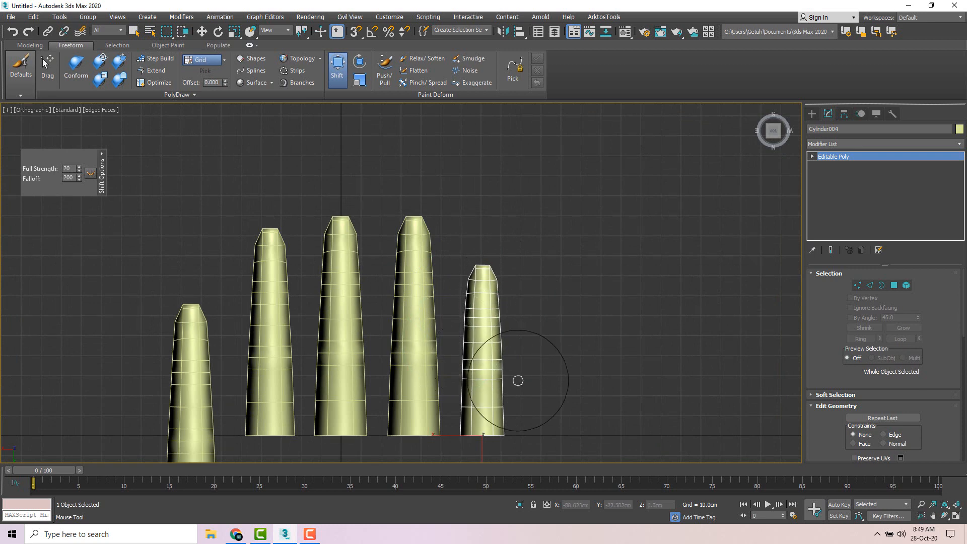
{"action": "key", "text": "Escape"}
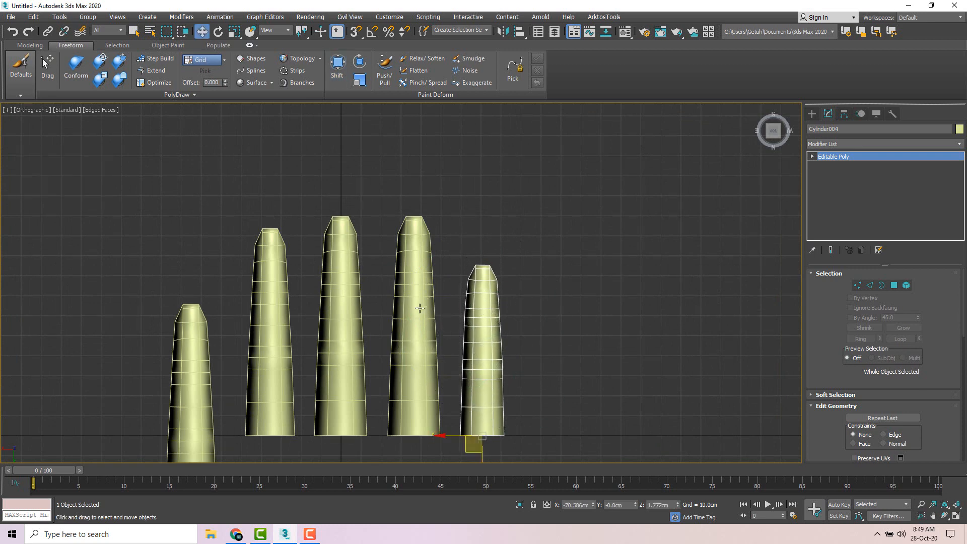
- Scale the little finger uniformly down to about 80.7% and move it about 10.5 cm along Y, below the other fingers' base line
{"action": "left_click", "coordinate": [433, 370]}
{"action": "key", "text": "e"}
{"action": "key", "text": "r"}
{"action": "middle_click_drag", "start_coordinate": [560, 343], "coordinate": [564, 293]}
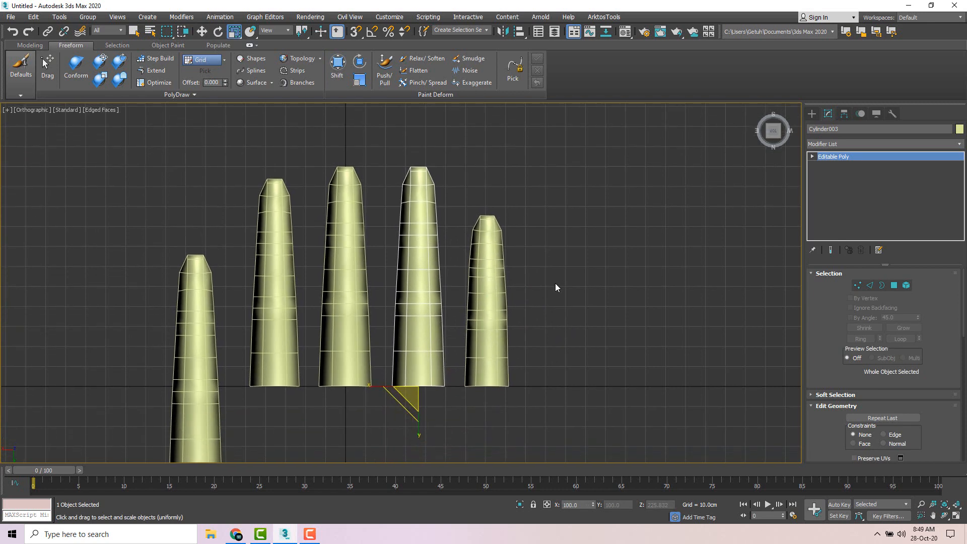
{"action": "left_click", "coordinate": [486, 305]}
{"action": "key", "text": "e"}
{"action": "key", "text": "r"}
{"action": "left_click_drag", "start_coordinate": [481, 394], "coordinate": [482, 395]}
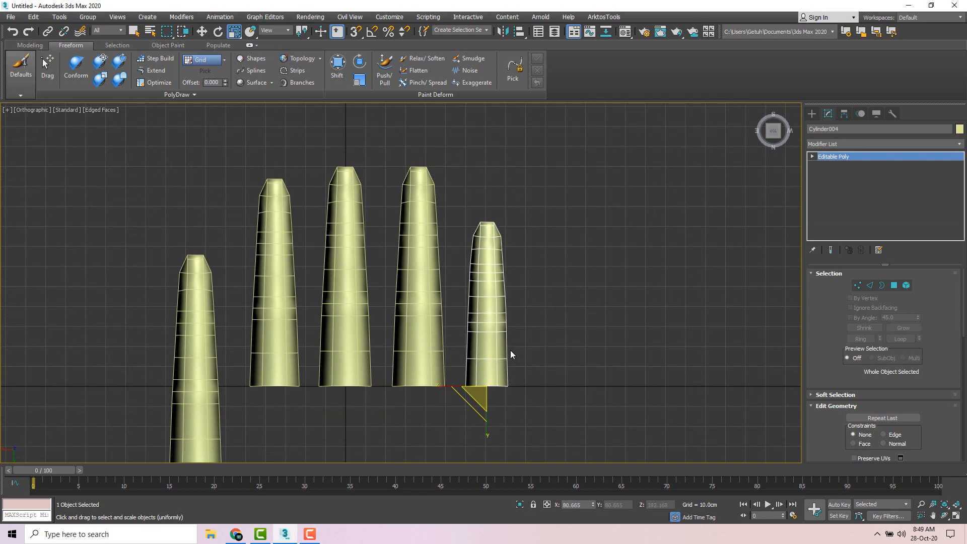
{"action": "key", "text": "w"}
{"action": "left_click_drag", "start_coordinate": [487, 413], "coordinate": [487, 432]}
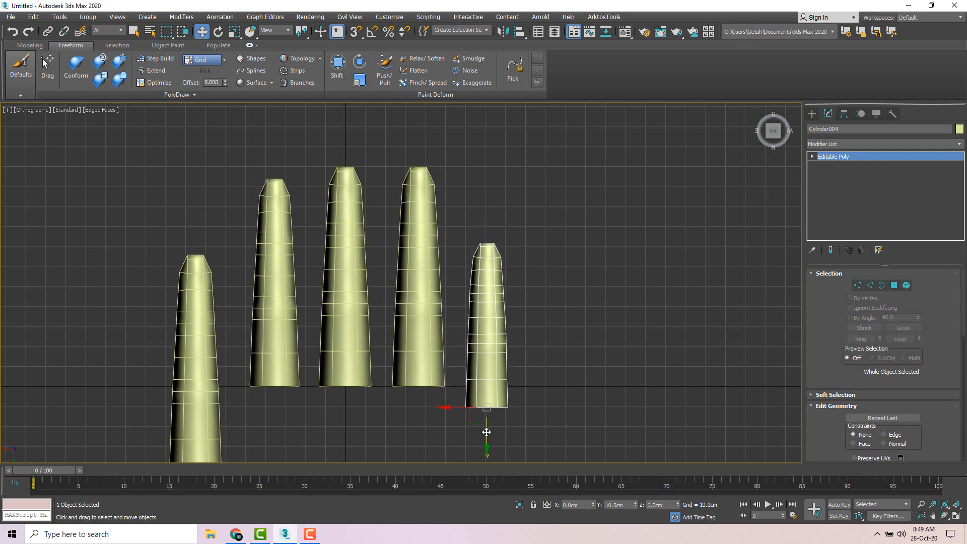
- Move the ring finger down along Y to about 6.5 cm, between the middle and little fingers' base levels
{"action": "middle_click_drag", "start_coordinate": [545, 364], "coordinate": [579, 282]}
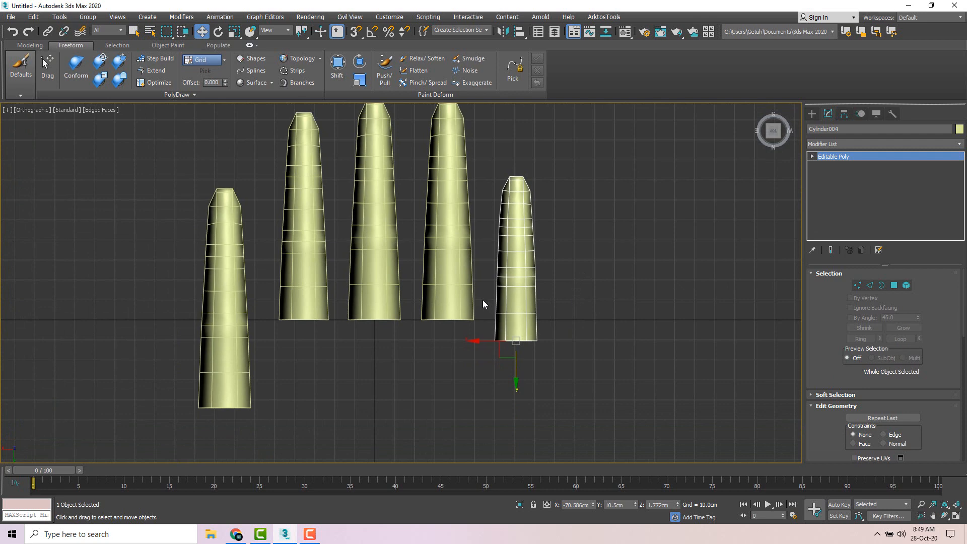
{"action": "left_click", "coordinate": [444, 289]}
{"action": "left_click_drag", "start_coordinate": [448, 345], "coordinate": [448, 358]}
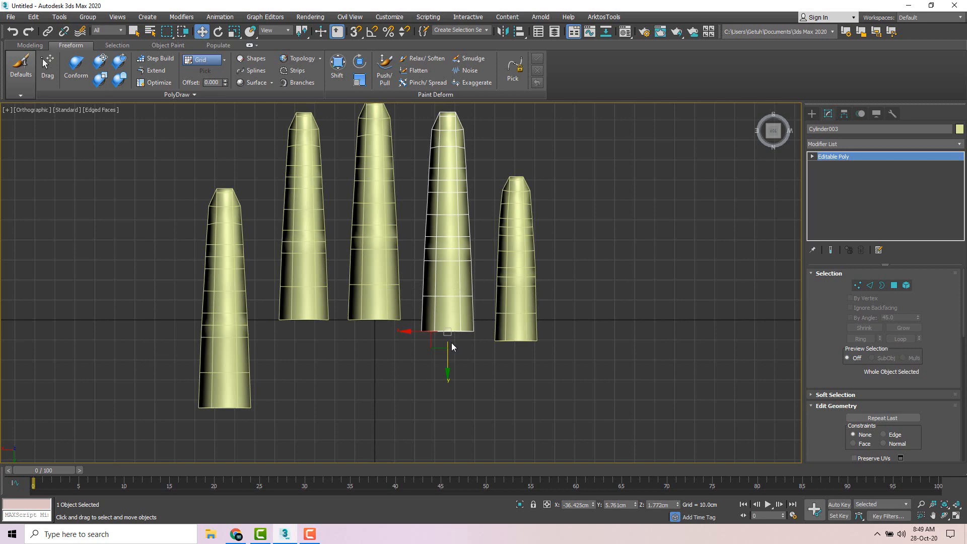
{"action": "left_click_drag", "start_coordinate": [449, 358], "coordinate": [448, 359]}
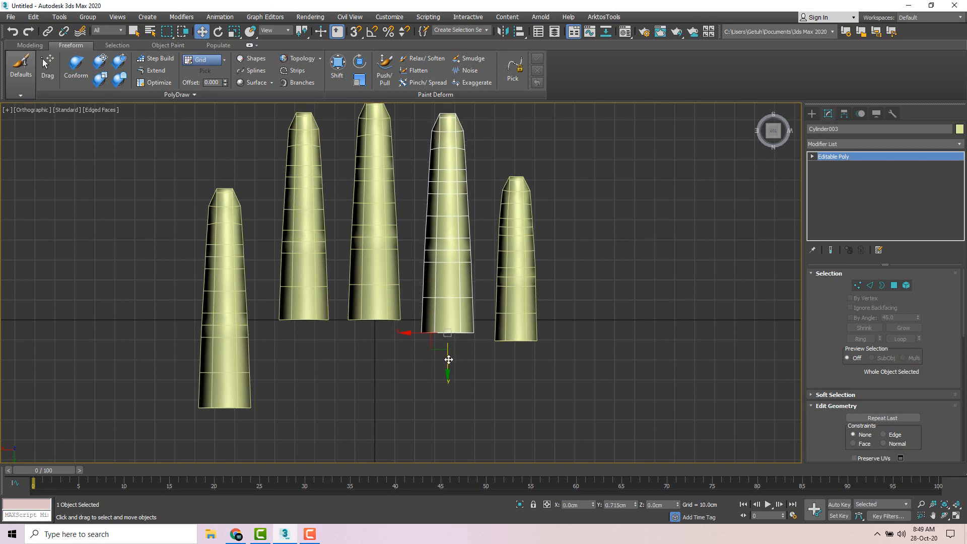
- Move the thumb and index finger together about 11.1 cm along Y, then deselect them
{"action": "left_click_drag", "start_coordinate": [146, 252], "coordinate": [308, 362]}
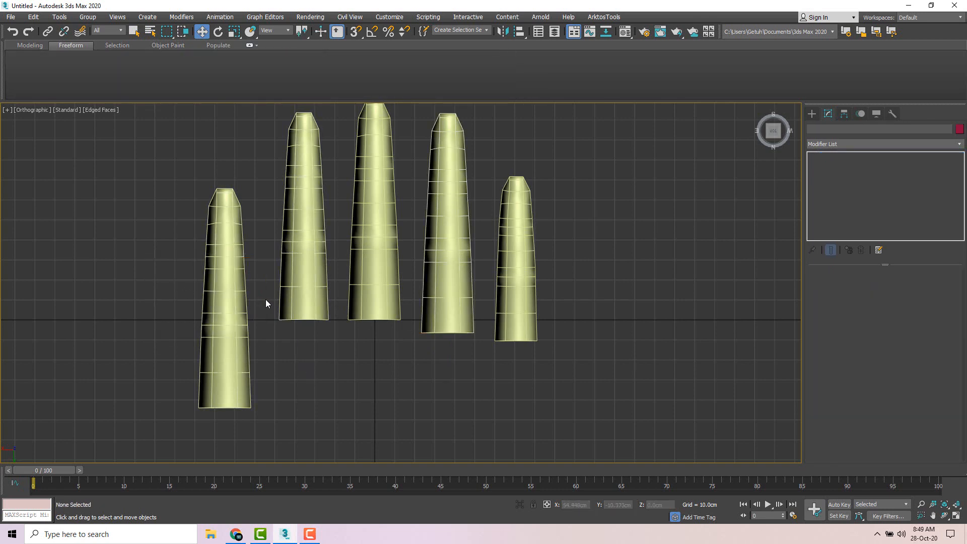
{"action": "left_click_drag", "start_coordinate": [265, 295], "coordinate": [267, 317]}
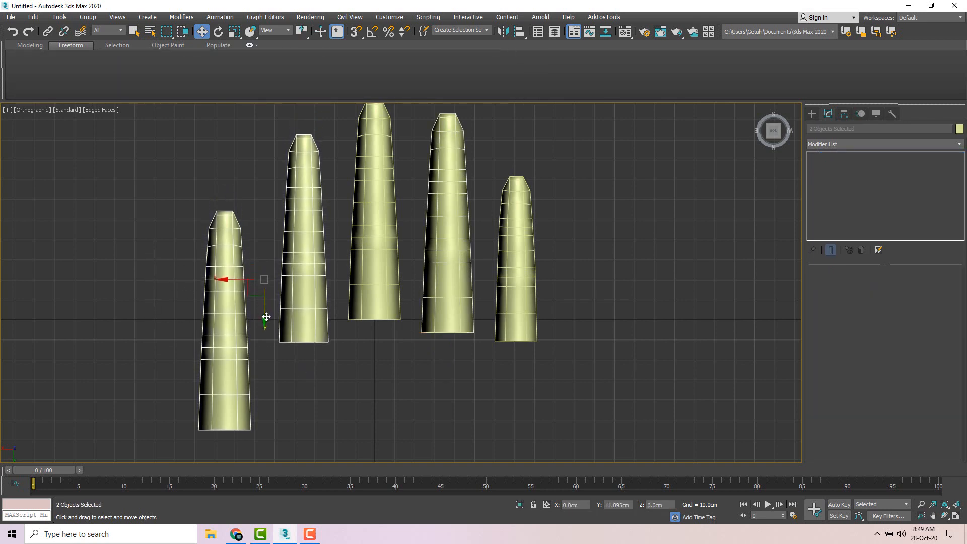
{"action": "scroll", "coordinate": [324, 317], "scroll_direction": "down", "scroll_amount": 5}
{"action": "left_click", "coordinate": [337, 333]}
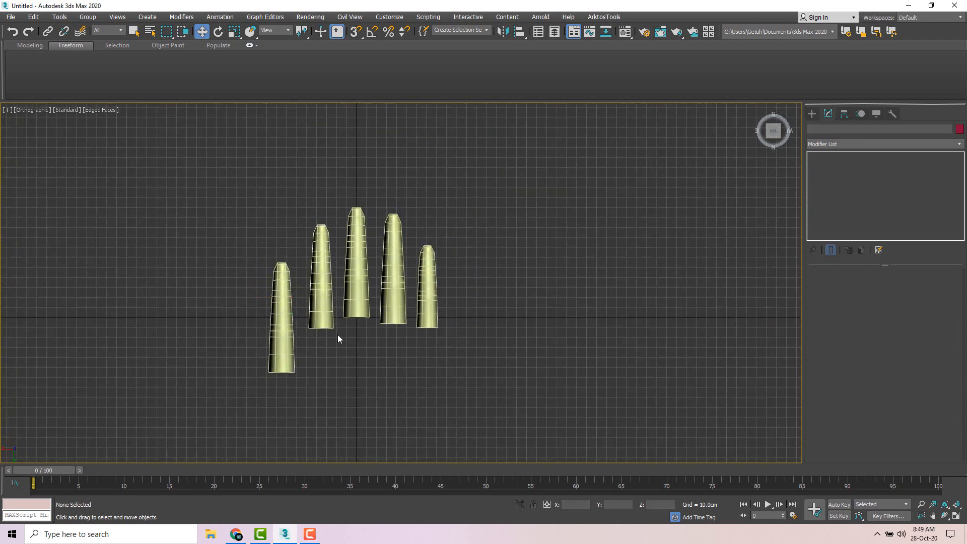
- Scale the ring finger down uniformly to about 95% so it is shorter than the middle finger
{"action": "left_click", "coordinate": [390, 304]}
{"action": "scroll", "coordinate": [391, 306], "scroll_direction": "up", "scroll_amount": 4}
{"action": "key", "text": "r"}
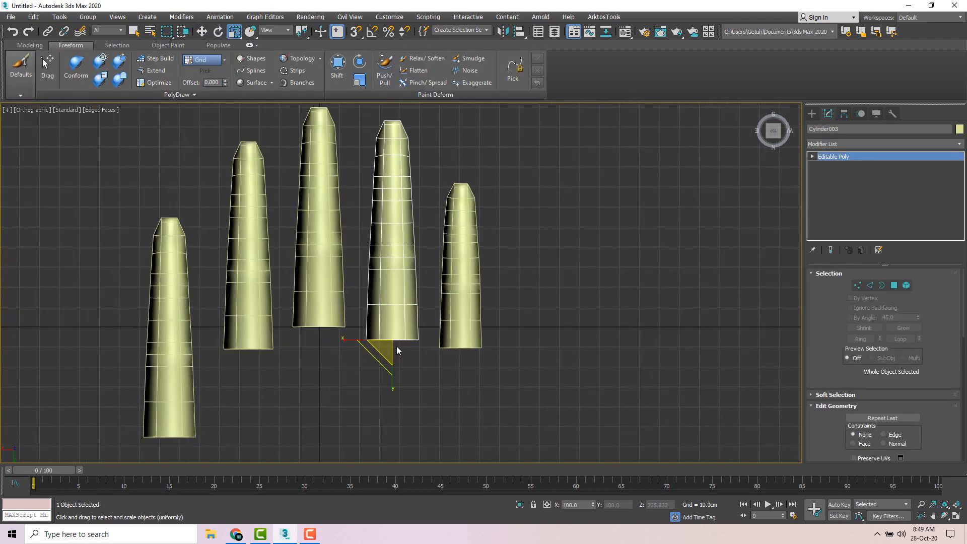
{"action": "left_click_drag", "start_coordinate": [387, 349], "coordinate": [388, 352]}
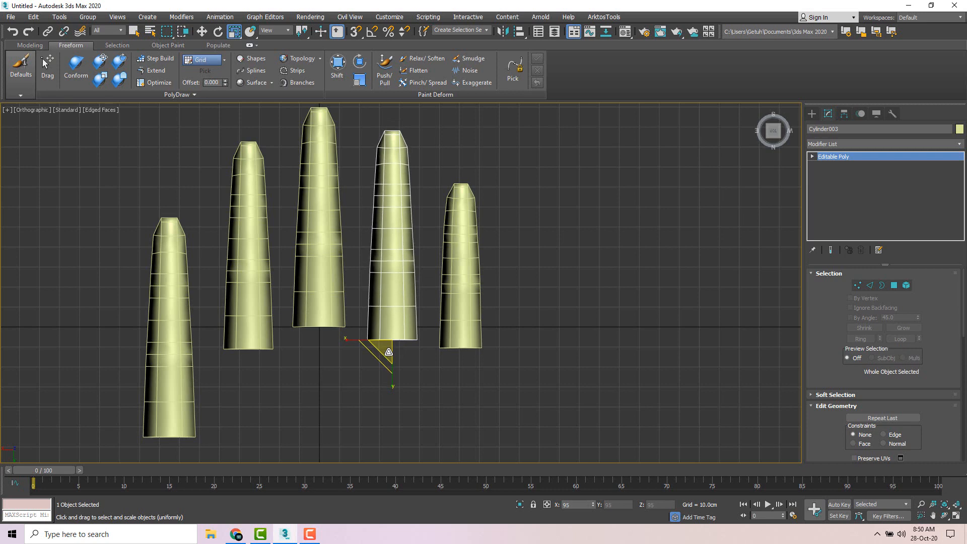
- Move the ring, little and index fingers along X closer to the middle finger, placing the index finger at about 29.7 cm
{"action": "key", "text": "w"}
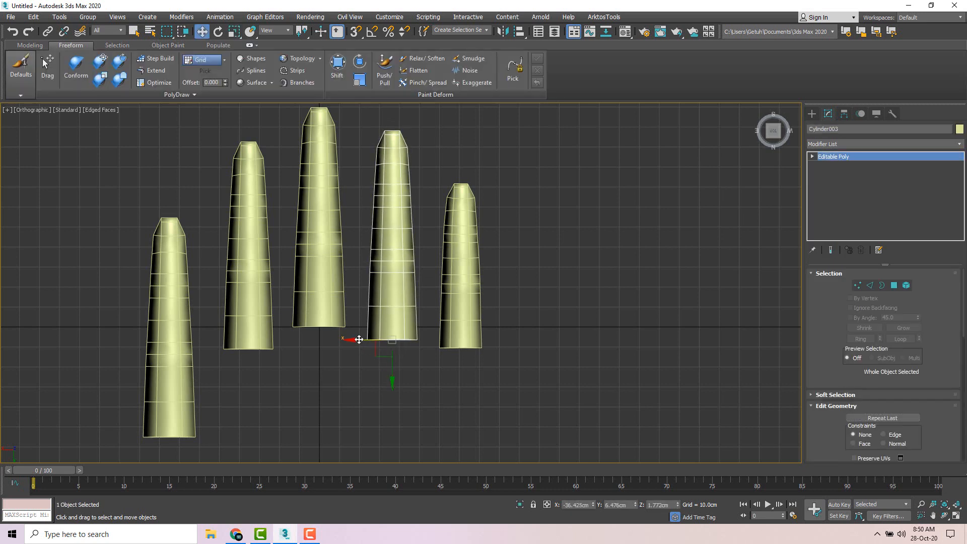
{"action": "left_click_drag", "start_coordinate": [361, 341], "coordinate": [348, 339]}
{"action": "left_click", "coordinate": [443, 328]}
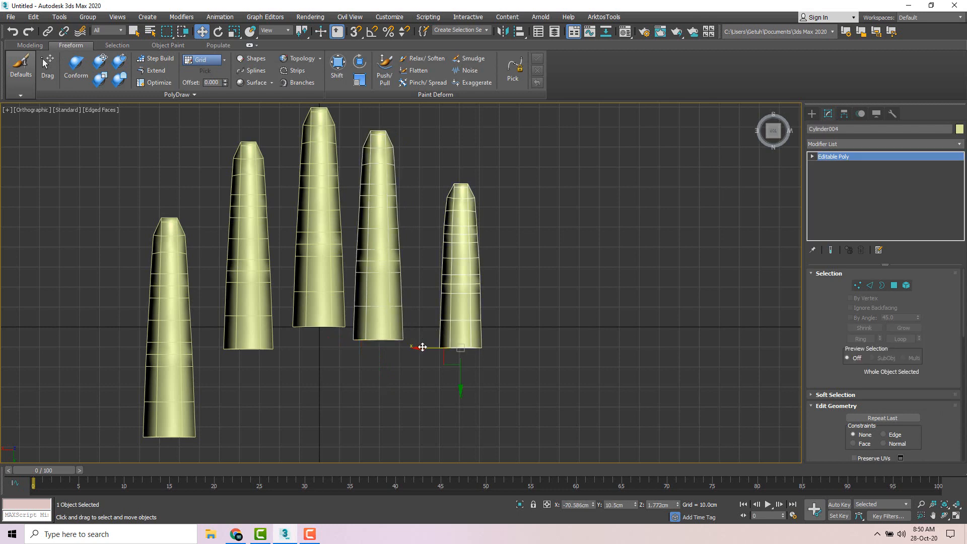
{"action": "left_click_drag", "start_coordinate": [422, 347], "coordinate": [393, 347]}
{"action": "left_click", "coordinate": [270, 342]}
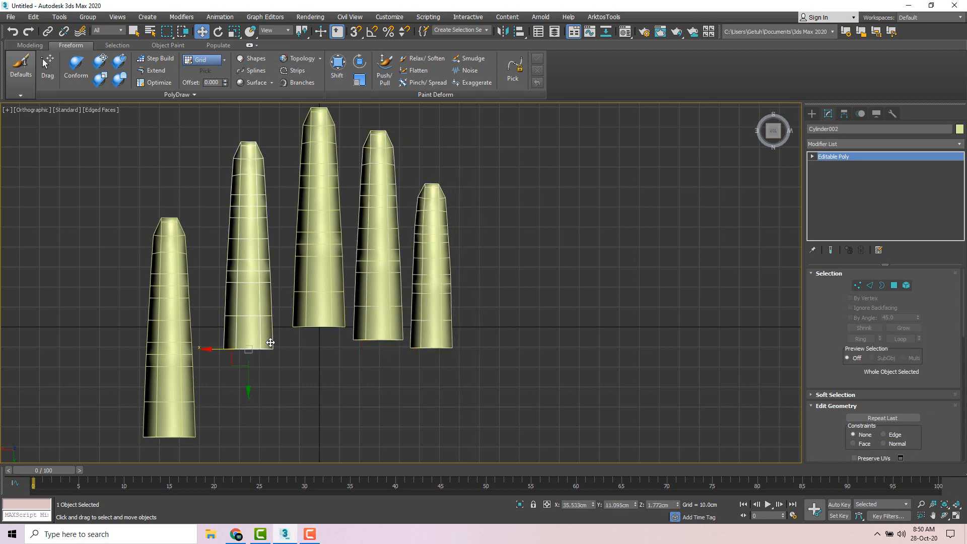
{"action": "left_click_drag", "start_coordinate": [223, 349], "coordinate": [234, 349]}
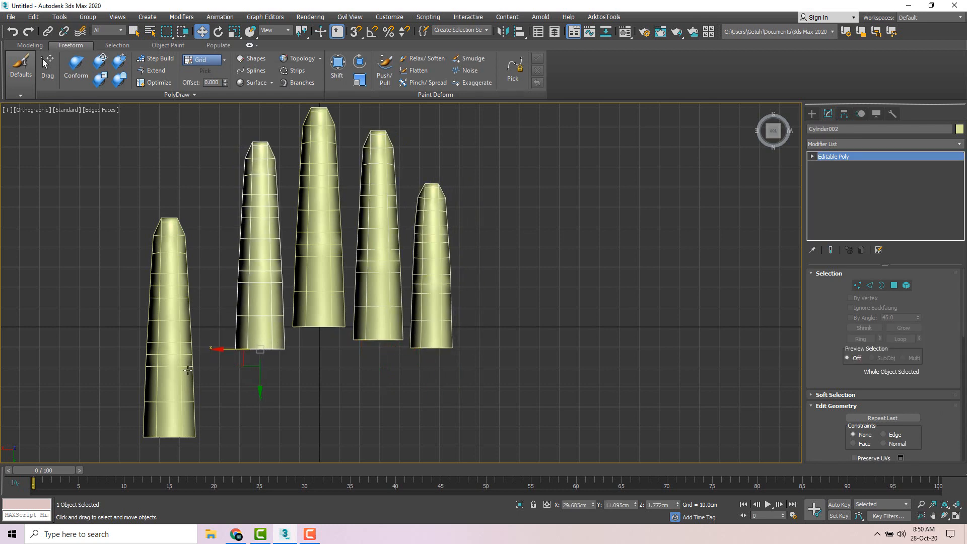
- Scale the little finger down uniformly and move it along Y to about 13.7 cm
{"action": "left_click", "coordinate": [419, 307]}
{"action": "key", "text": "r"}
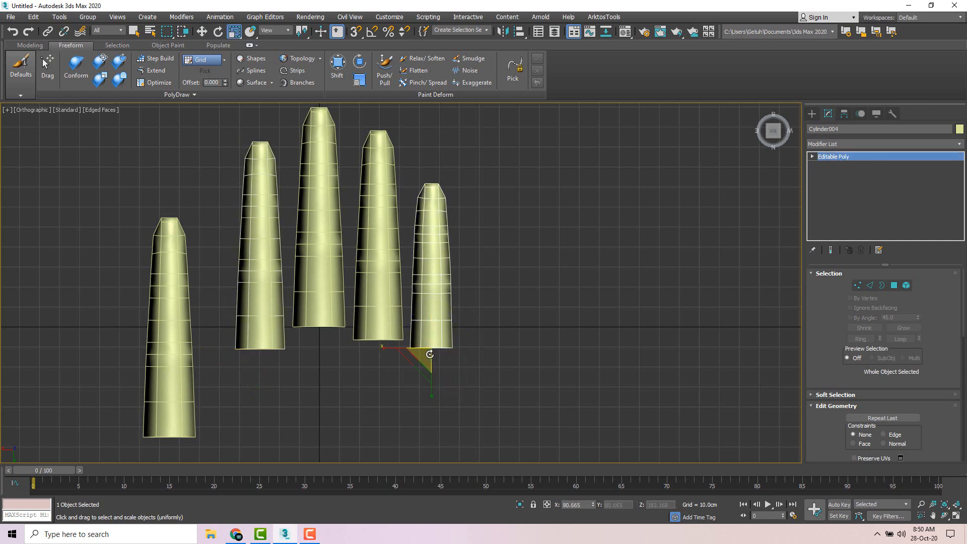
{"action": "left_click_drag", "start_coordinate": [426, 359], "coordinate": [431, 371]}
{"action": "key", "text": "w"}
{"action": "scroll", "coordinate": [301, 326], "scroll_direction": "down", "scroll_amount": 3}
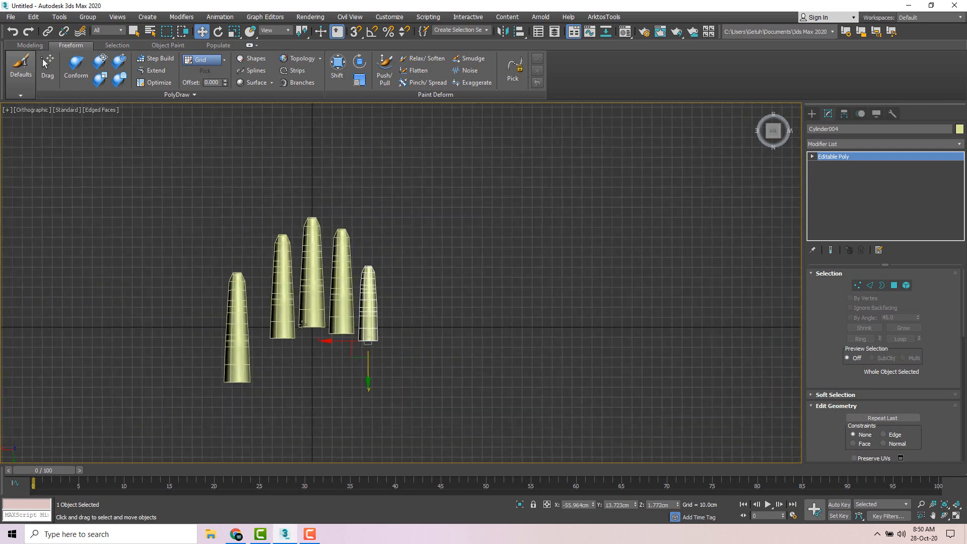
- Shorten the thumb to roughly two thirds of its length by scaling it along its length only, keeping its width
{"action": "left_click", "coordinate": [244, 323]}
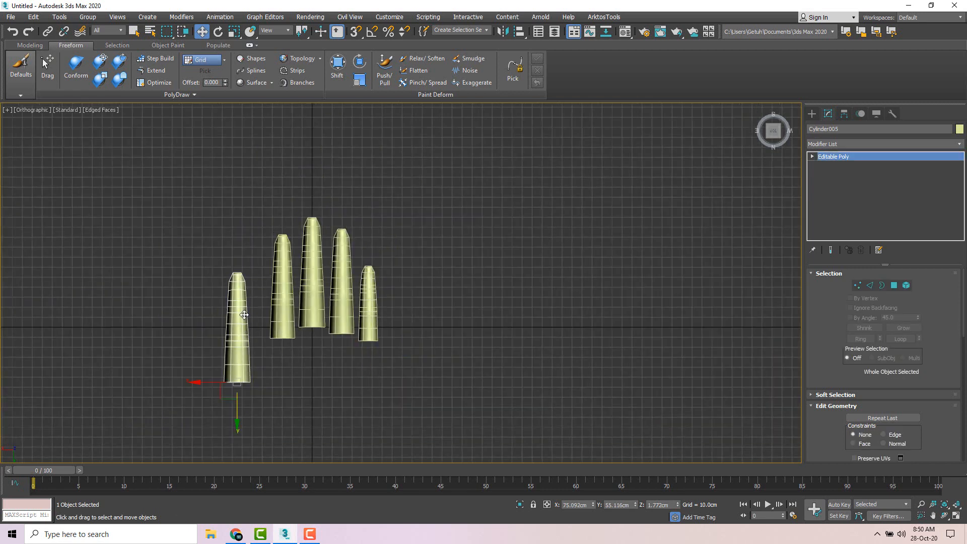
{"action": "scroll", "coordinate": [244, 317], "scroll_direction": "up", "scroll_amount": 3}
{"action": "scroll", "coordinate": [323, 312], "scroll_direction": "down", "scroll_amount": 2}
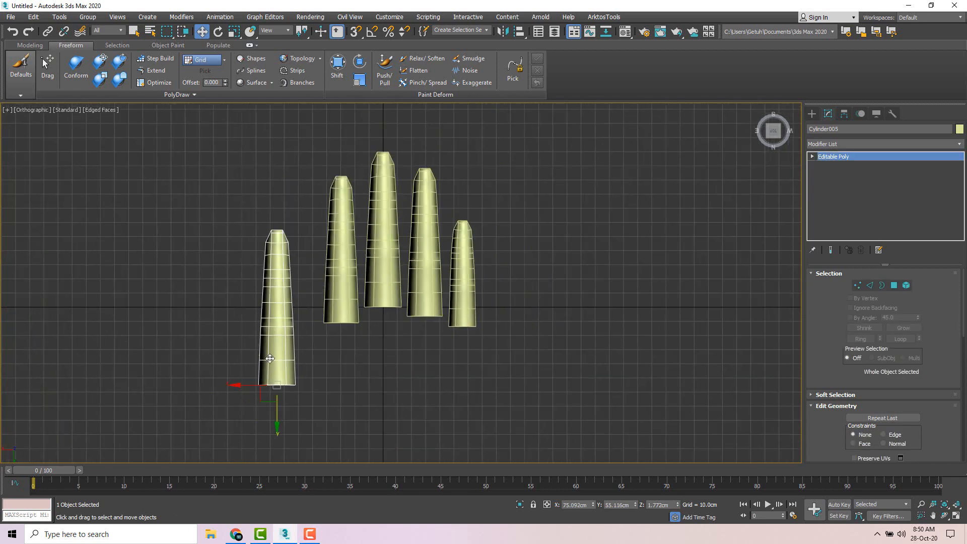
{"action": "key", "text": "r"}
{"action": "left_click_drag", "start_coordinate": [275, 418], "coordinate": [280, 401]}
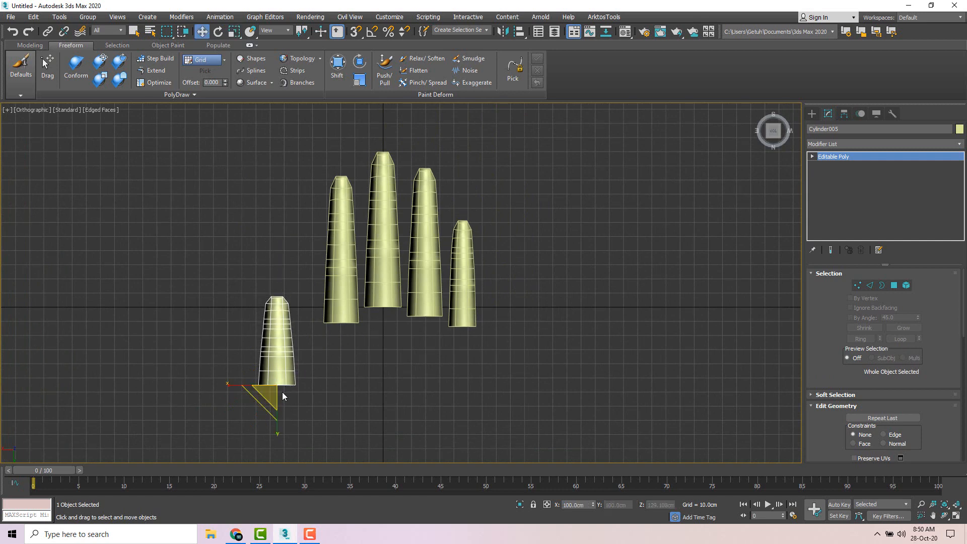
{"action": "middle_click_drag", "start_coordinate": [308, 377], "coordinate": [361, 336]}
{"action": "key", "text": "e"}
{"action": "key", "text": "r"}
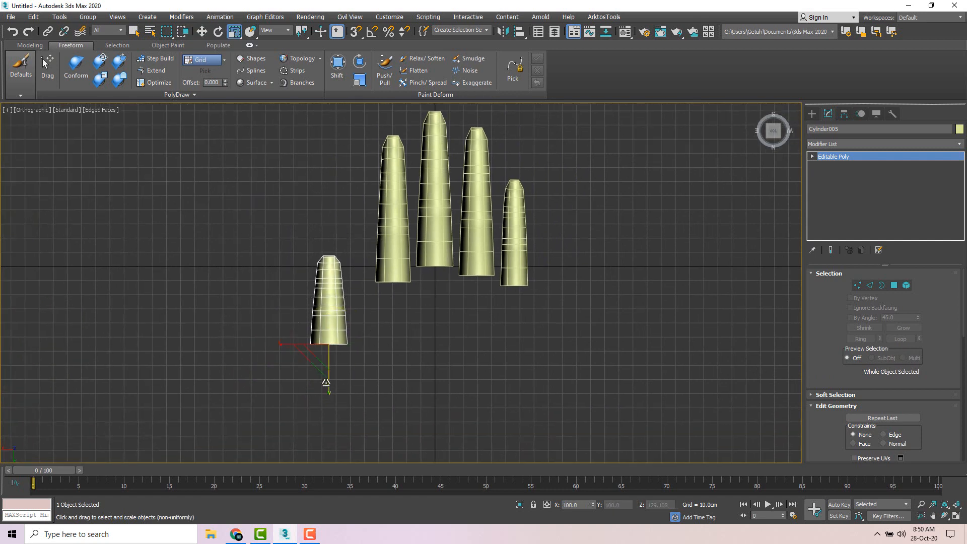
- Push the thumb's sides outward symmetrically with the mirrored Shift brush, rounding the tip and flaring the lower part and base
{"action": "left_click", "coordinate": [337, 64]}
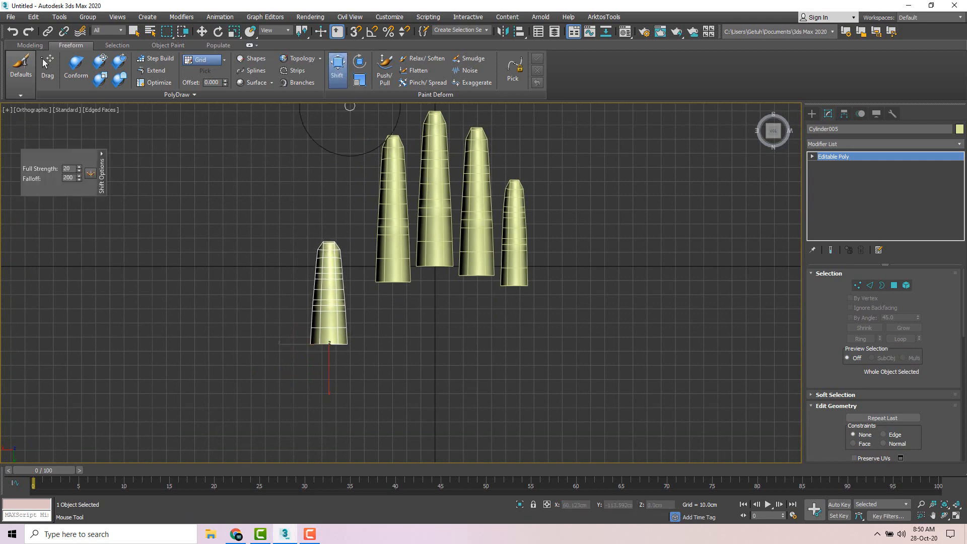
{"action": "left_click", "coordinate": [91, 173]}
{"action": "left_click_drag", "start_coordinate": [349, 252], "coordinate": [355, 246]}
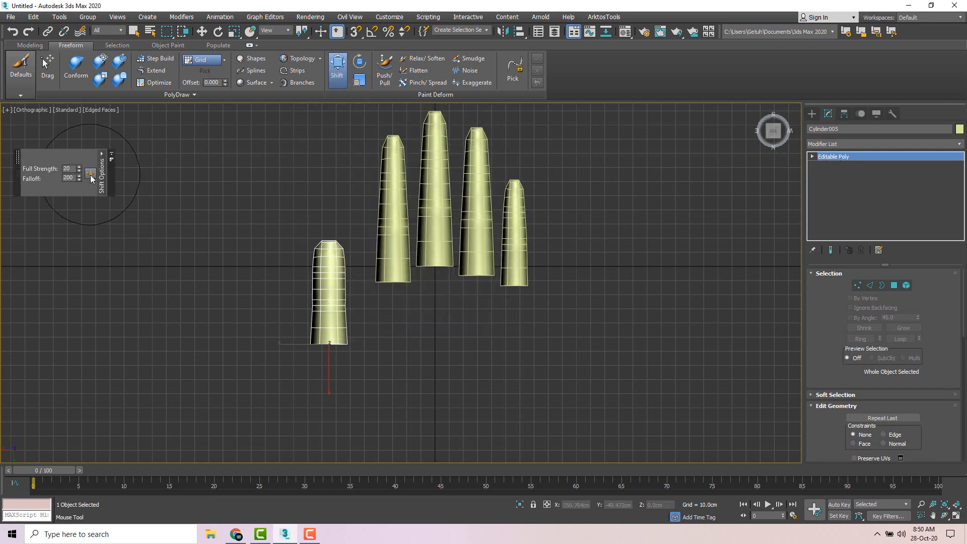
{"action": "scroll", "coordinate": [335, 263], "scroll_direction": "up", "scroll_amount": 3}
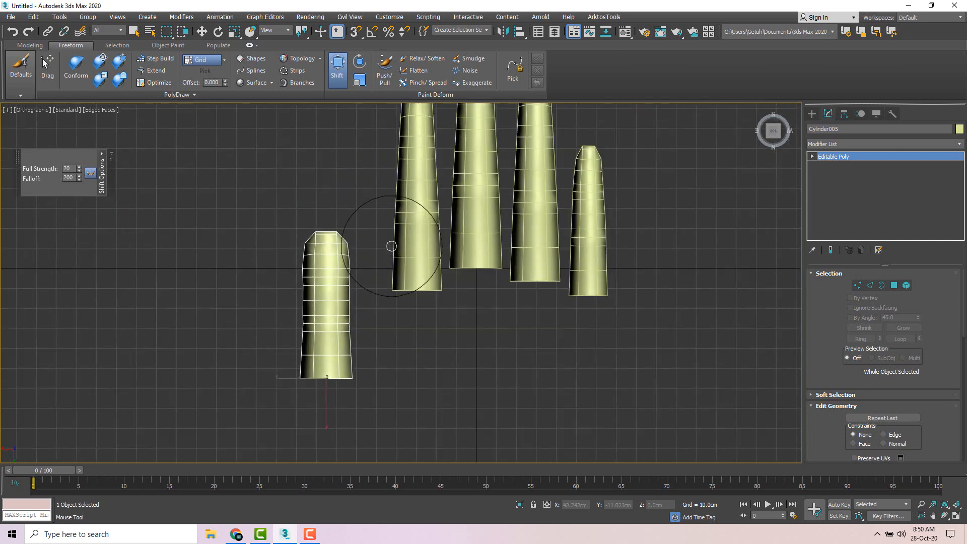
{"action": "mouse_move", "coordinate": [354, 233]}
{"action": "left_mouse_down"}
{"action": "mouse_move", "coordinate": [347, 288]}
{"action": "mouse_move", "coordinate": [352, 222]}
{"action": "left_mouse_up"}
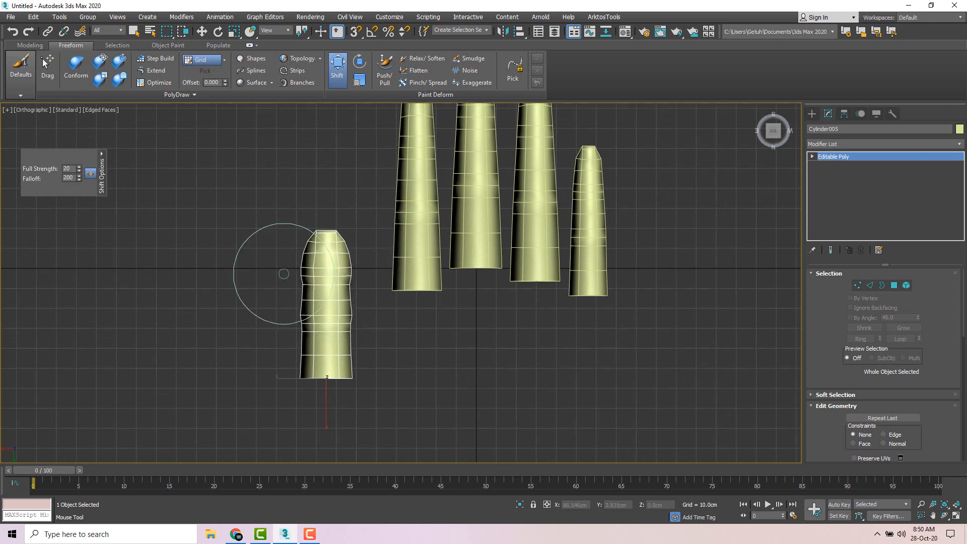
{"action": "left_click_drag", "start_coordinate": [364, 331], "coordinate": [370, 334]}
{"action": "left_click_drag", "start_coordinate": [366, 377], "coordinate": [371, 377]}
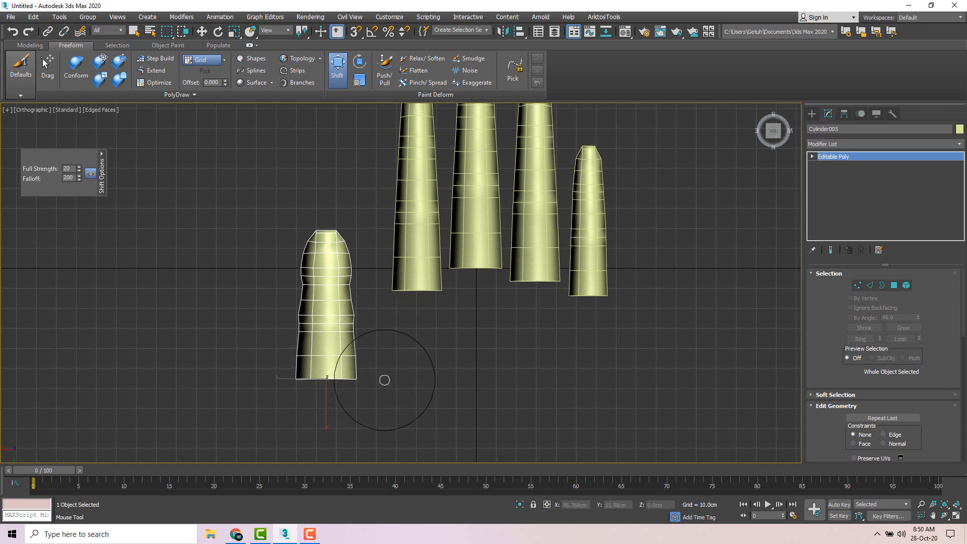
- Reshape the thumb's side profile at the joint and base with the Shift brush, working from the right view
{"action": "scroll", "coordinate": [351, 268], "scroll_direction": "down", "scroll_amount": 5}
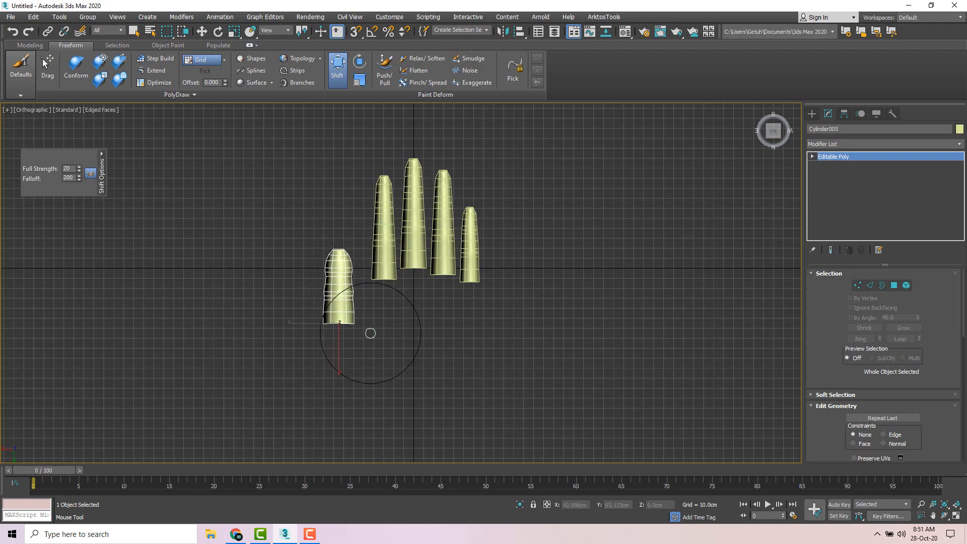
{"action": "middle_click_drag", "start_coordinate": [371, 334], "coordinate": [760, 146], "text": "alt"}
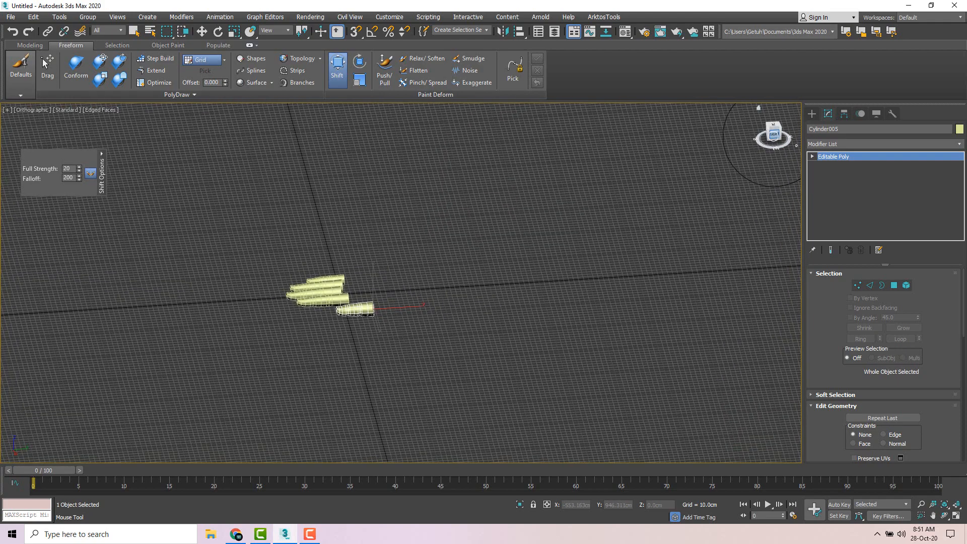
{"action": "left_click", "coordinate": [774, 135]}
{"action": "scroll", "coordinate": [337, 298], "scroll_direction": "up", "scroll_amount": 9}
{"action": "middle_click_drag", "start_coordinate": [423, 248], "coordinate": [434, 302]}
{"action": "scroll", "coordinate": [436, 271], "scroll_direction": "down", "scroll_amount": 4}
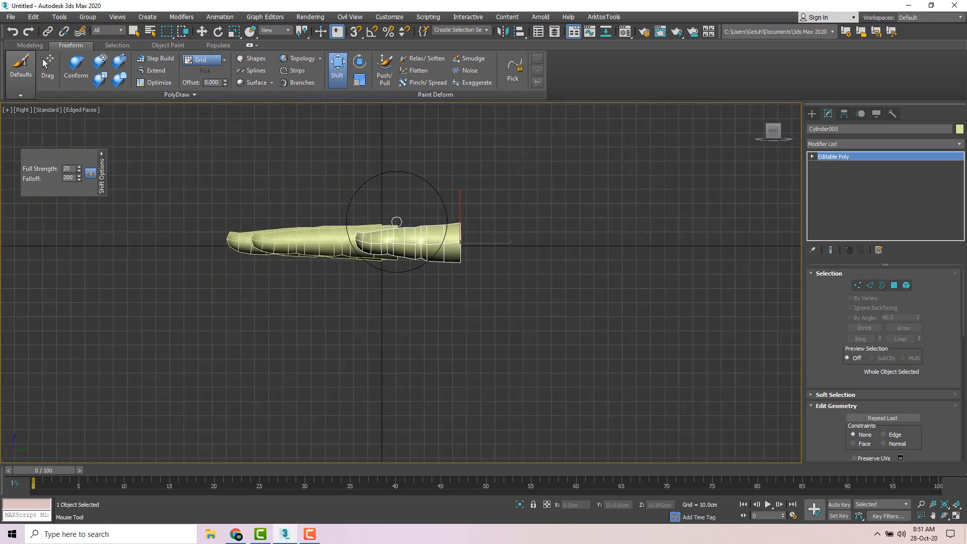
{"action": "mouse_move", "coordinate": [375, 223]}
{"action": "left_mouse_down"}
{"action": "mouse_move", "coordinate": [361, 218]}
{"action": "mouse_move", "coordinate": [370, 248]}
{"action": "mouse_move", "coordinate": [386, 219]}
{"action": "left_mouse_up"}
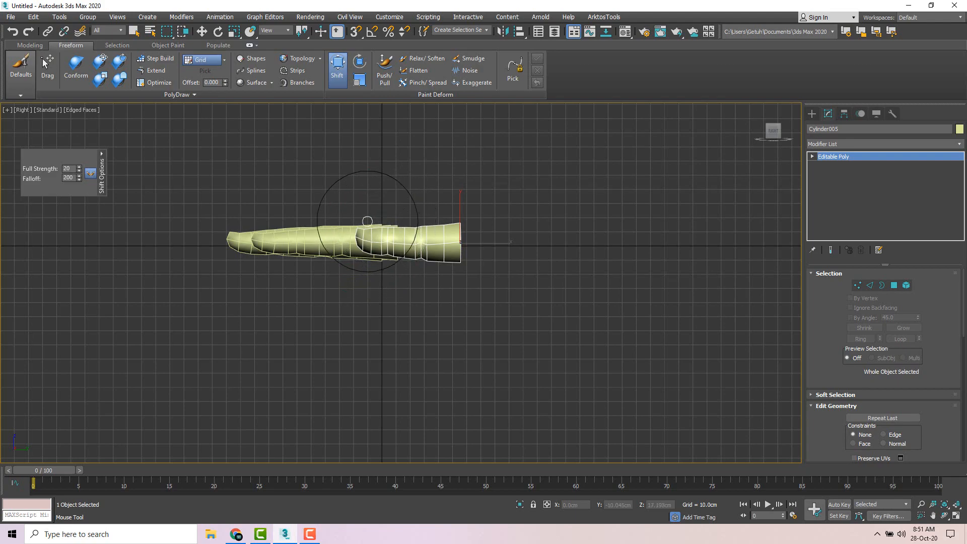
{"action": "scroll", "coordinate": [368, 221], "scroll_direction": "up", "scroll_amount": 1}
{"action": "left_click_drag", "start_coordinate": [499, 215], "coordinate": [498, 219]}
{"action": "scroll", "coordinate": [524, 250], "scroll_direction": "down", "scroll_amount": 2}
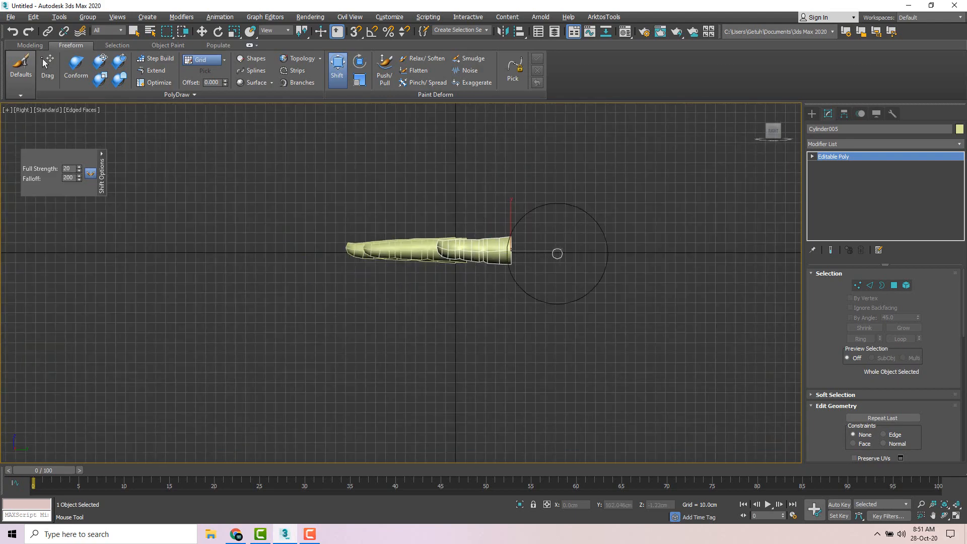
- Refine the thumb's outline around its tip and joints with the Shift brush, working in the view that shows all fingers side by side
{"action": "middle_click_drag", "start_coordinate": [557, 254], "coordinate": [712, 138], "text": "alt"}
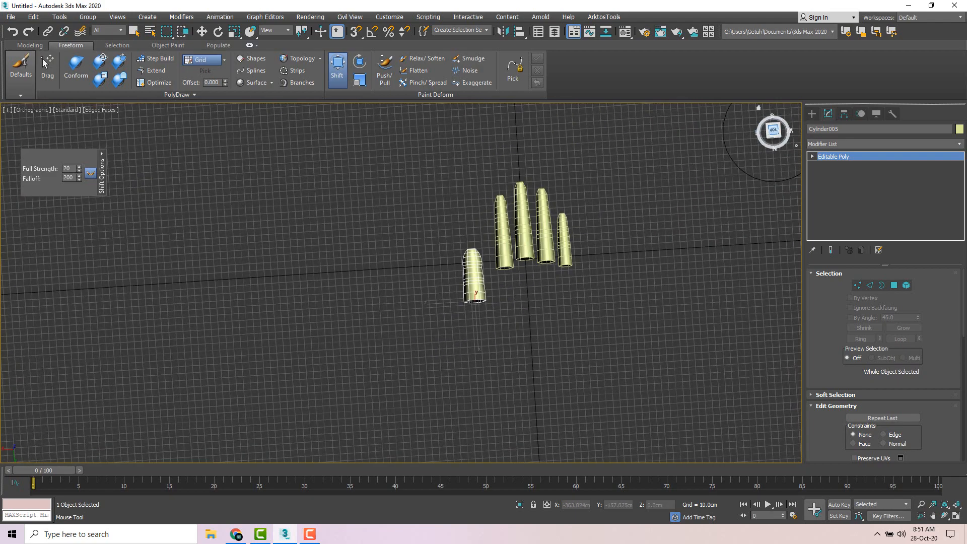
{"action": "left_click", "coordinate": [774, 131]}
{"action": "key", "text": "w"}
{"action": "scroll", "coordinate": [514, 292], "scroll_direction": "up", "scroll_amount": 4}
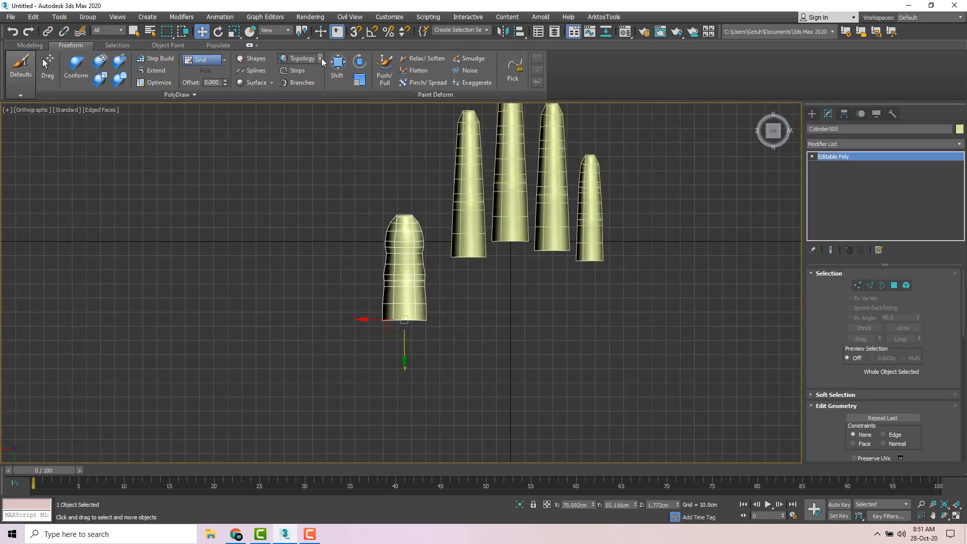
{"action": "left_click", "coordinate": [337, 69]}
{"action": "scroll", "coordinate": [365, 233], "scroll_direction": "up", "scroll_amount": 2}
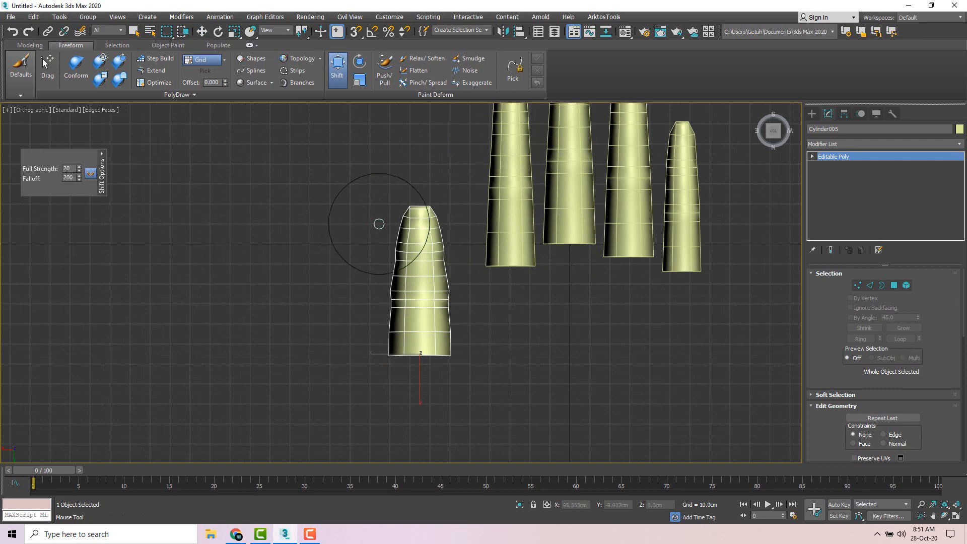
{"action": "scroll", "coordinate": [385, 220], "scroll_direction": "up", "scroll_amount": 2}
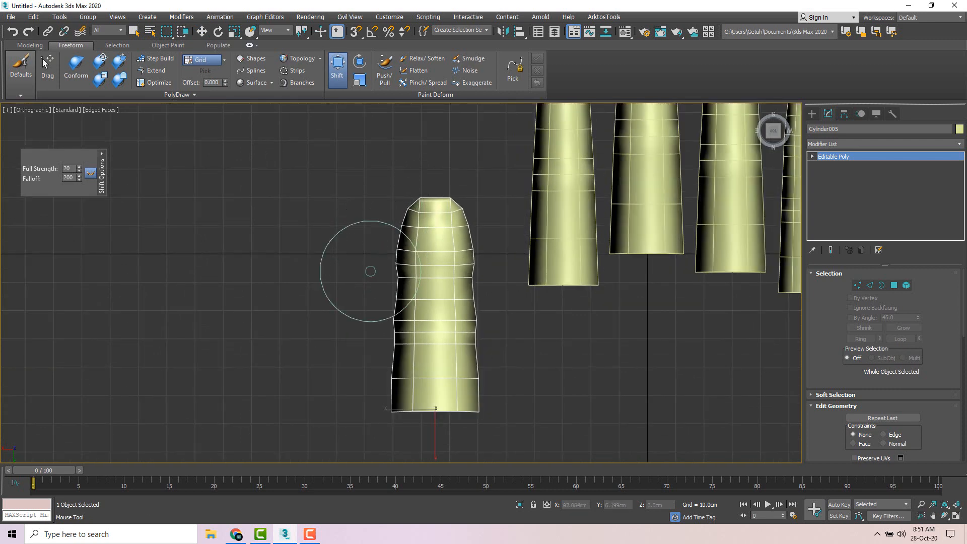
{"action": "key", "text": "w"}
- Rotate the thumb outward from the index finger and move it to about X 59.4 cm, Y 51.5 cm
{"action": "scroll", "coordinate": [346, 222], "scroll_direction": "down", "scroll_amount": 3}
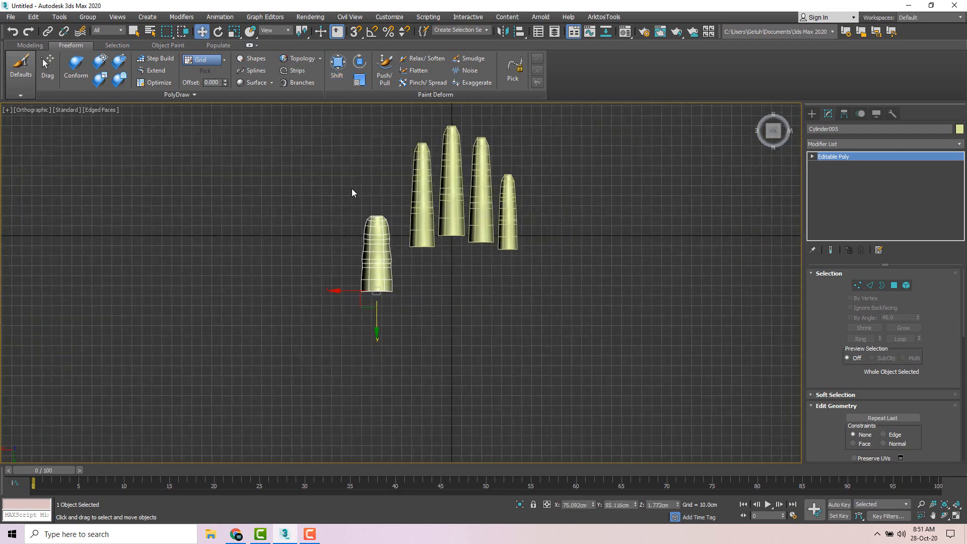
{"action": "key", "text": "e"}
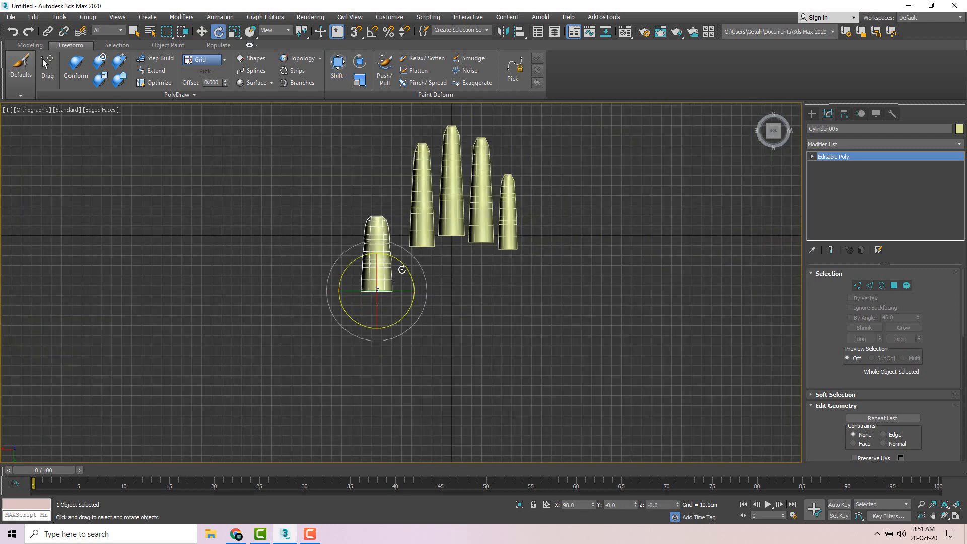
{"action": "left_click_drag", "start_coordinate": [402, 265], "coordinate": [378, 300]}
{"action": "key", "text": "ctrl+z"}
{"action": "scroll", "coordinate": [397, 291], "scroll_direction": "up", "scroll_amount": 1}
{"action": "key", "text": "w"}
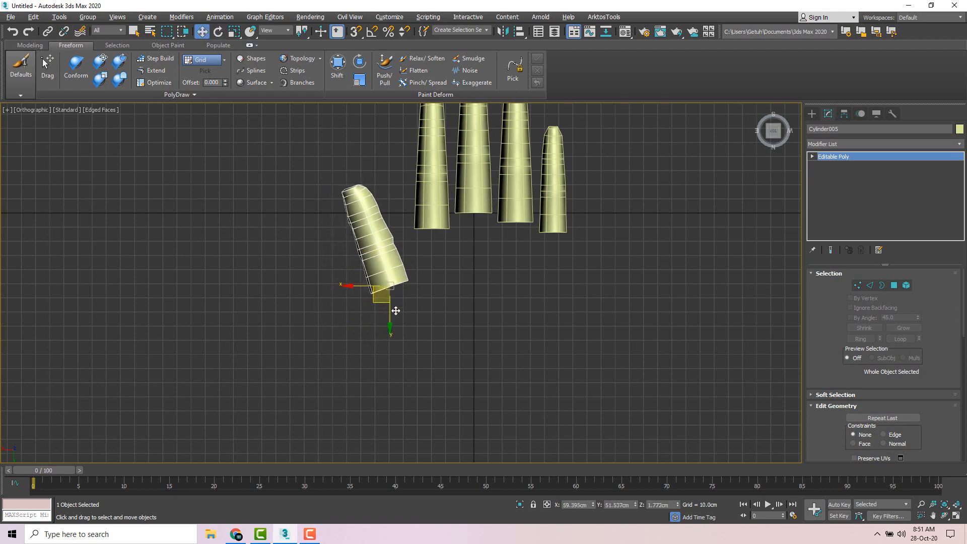
- From the right view, tilt the thumb's tip downward and lower the thumb to about Z -6.6 cm
{"action": "middle_click_drag", "start_coordinate": [395, 311], "coordinate": [474, 241], "text": "alt"}
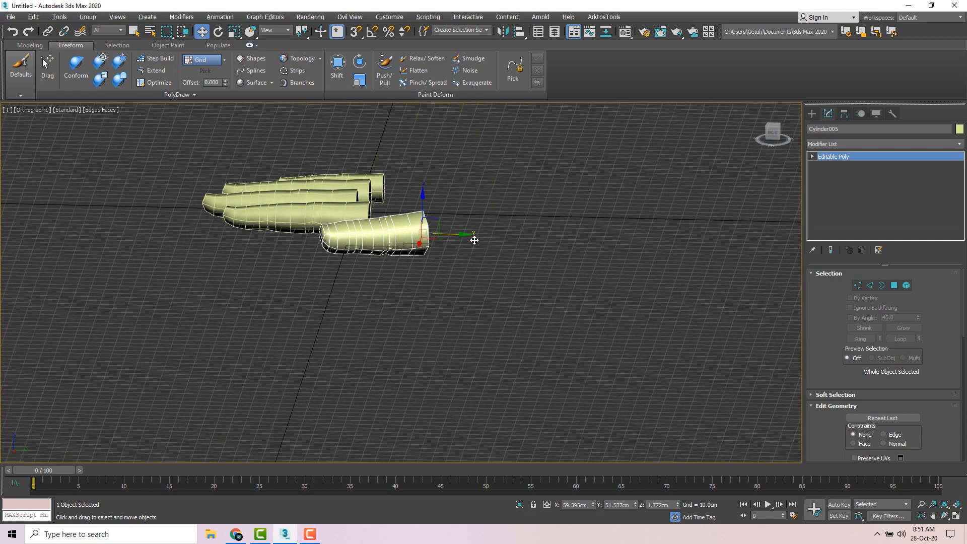
{"action": "left_click", "coordinate": [774, 136]}
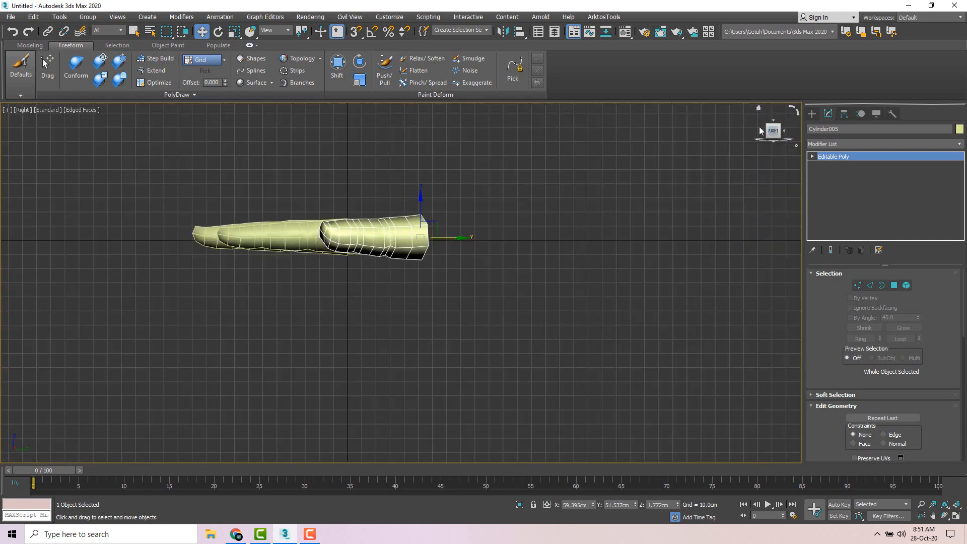
{"action": "mouse_move", "coordinate": [439, 223]}
{"action": "left_mouse_down"}
{"action": "mouse_move", "coordinate": [442, 241]}
{"action": "mouse_move", "coordinate": [423, 219]}
{"action": "mouse_move", "coordinate": [410, 219]}
{"action": "mouse_move", "coordinate": [436, 240]}
{"action": "left_mouse_up"}
{"action": "key", "text": "e"}
{"action": "key", "text": "w"}
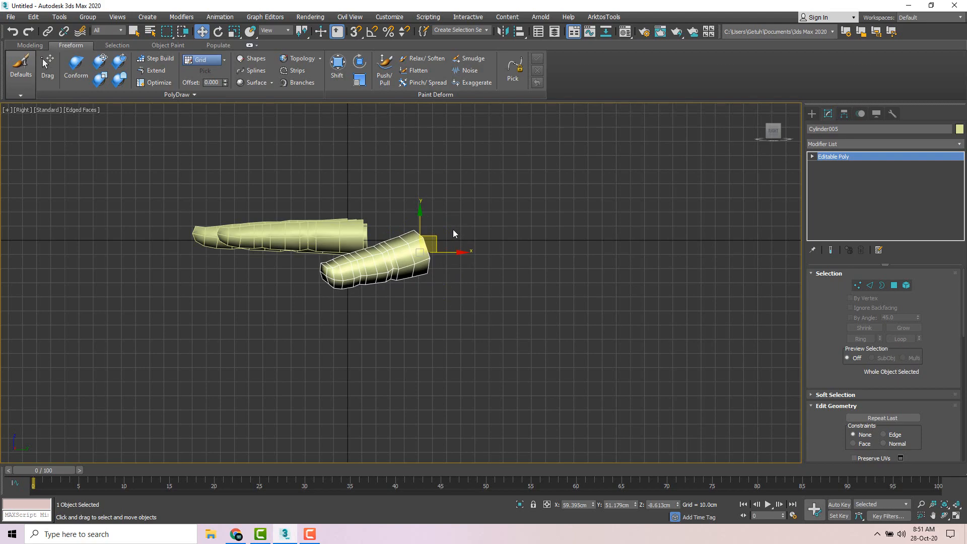
- Move the thumb along Y to about 47.2 cm, nearer the base of the index finger
{"action": "middle_click_drag", "start_coordinate": [453, 233], "coordinate": [461, 287], "text": "alt"}
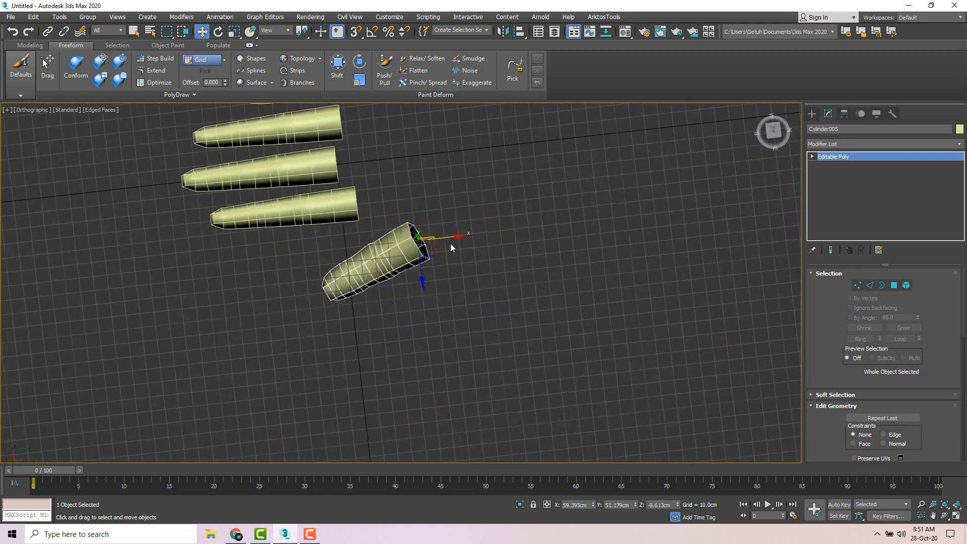
{"action": "middle_click_drag", "start_coordinate": [450, 243], "coordinate": [574, 176], "text": "alt"}
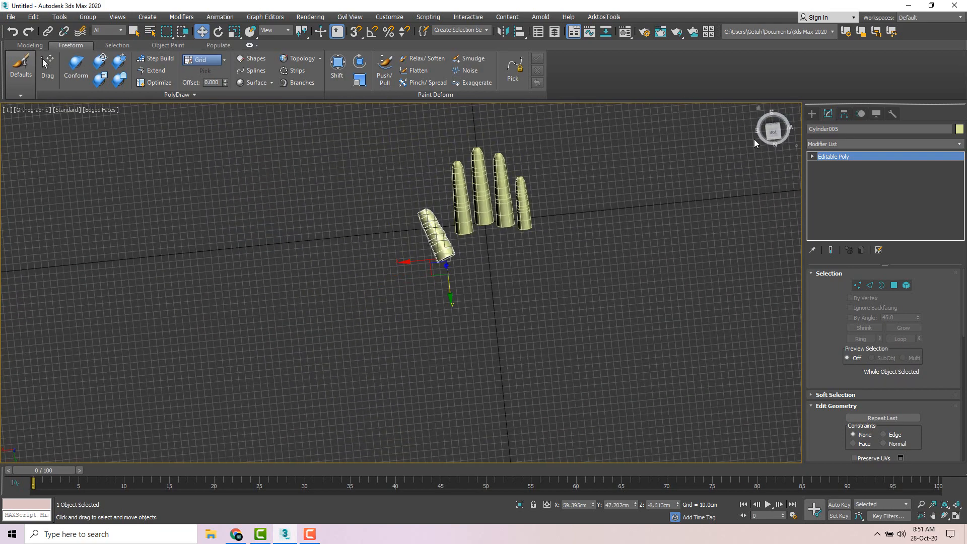
{"action": "middle_click_drag", "start_coordinate": [574, 215], "coordinate": [543, 183], "text": "alt"}
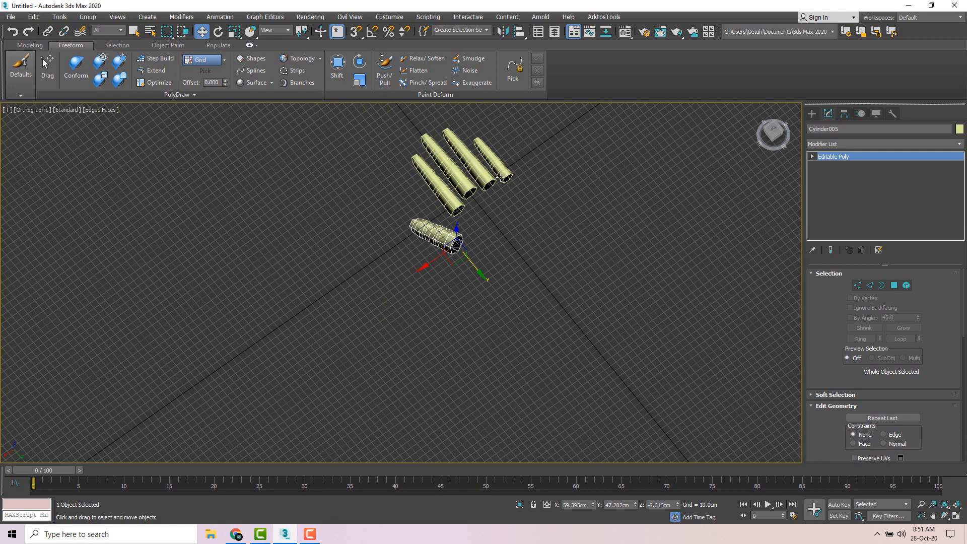
- Attach the other three fingers and the thumb to the middle finger so all five digits form one editable poly
{"action": "left_click", "coordinate": [459, 173]}
{"action": "middle_click_drag", "start_coordinate": [464, 173], "coordinate": [457, 210]}
{"action": "scroll", "coordinate": [456, 211], "scroll_direction": "up", "scroll_amount": 4}
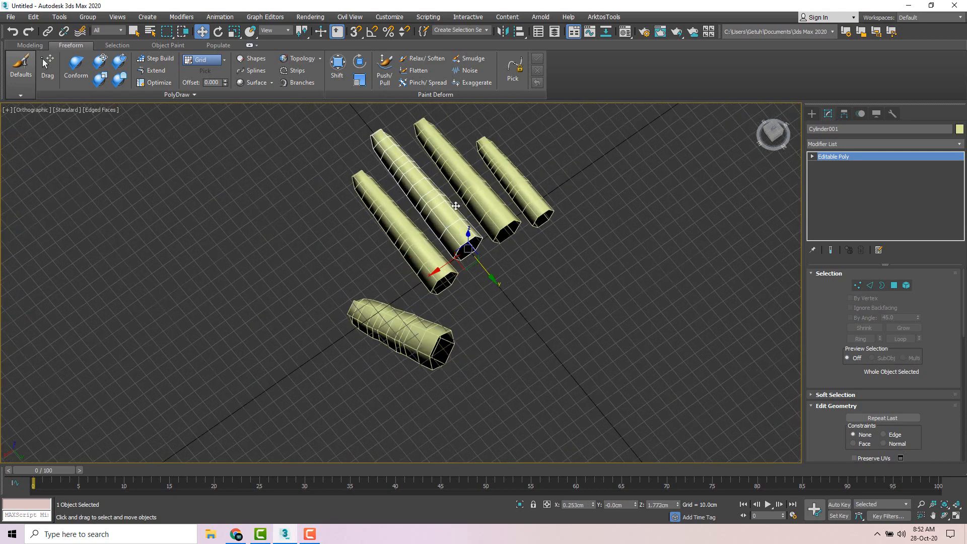
{"action": "left_click", "coordinate": [633, 165]}
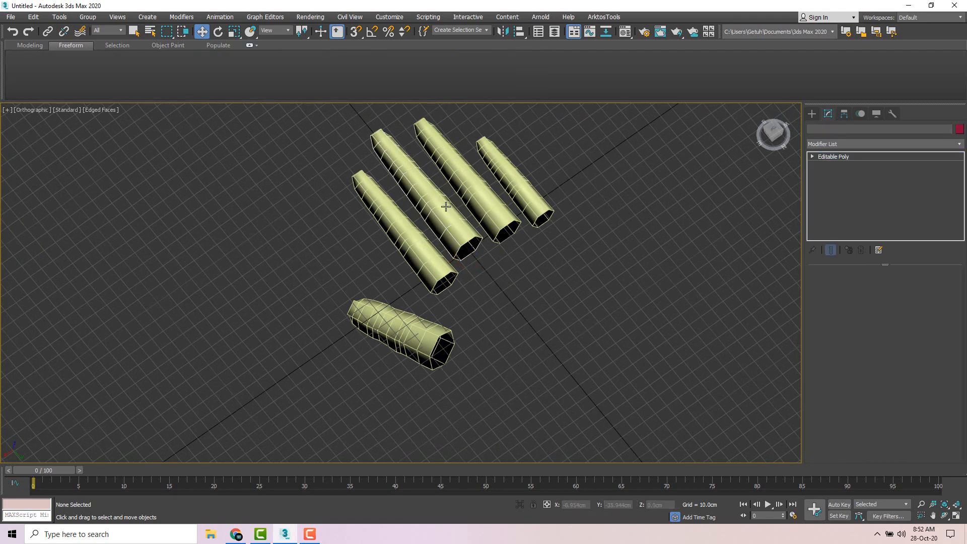
{"action": "left_click", "coordinate": [446, 207]}
{"action": "right_click", "coordinate": [444, 204]}
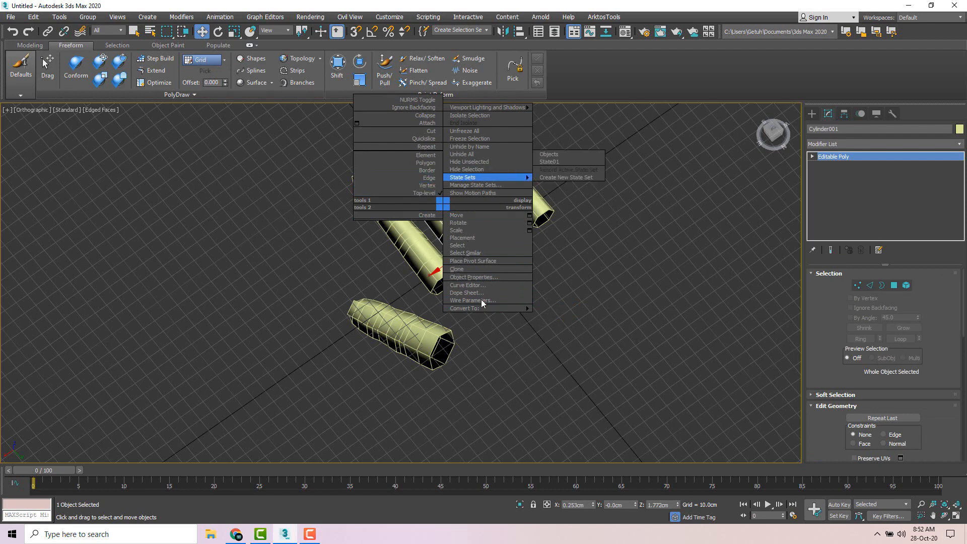
{"action": "left_click", "coordinate": [597, 276]}
{"action": "right_click", "coordinate": [436, 210]}
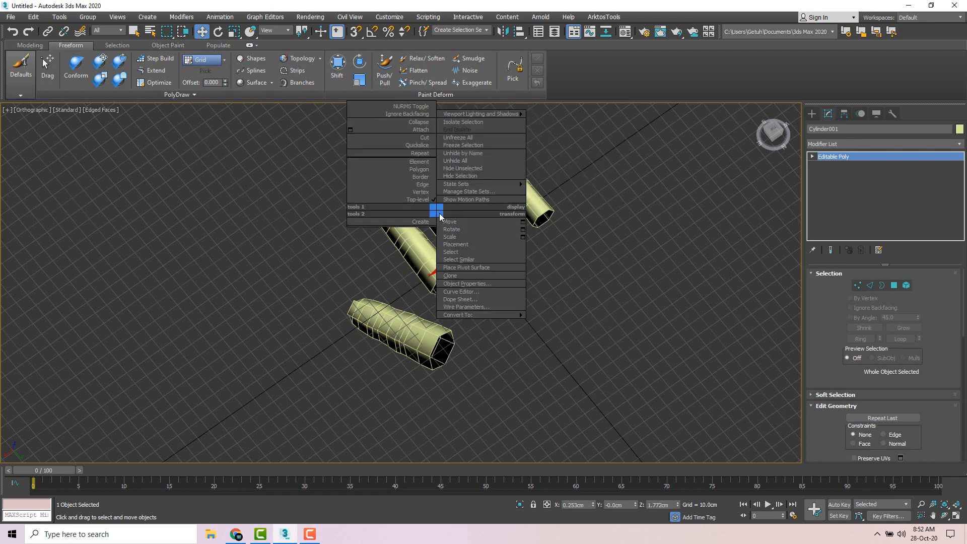
{"action": "right_click", "coordinate": [457, 237]}
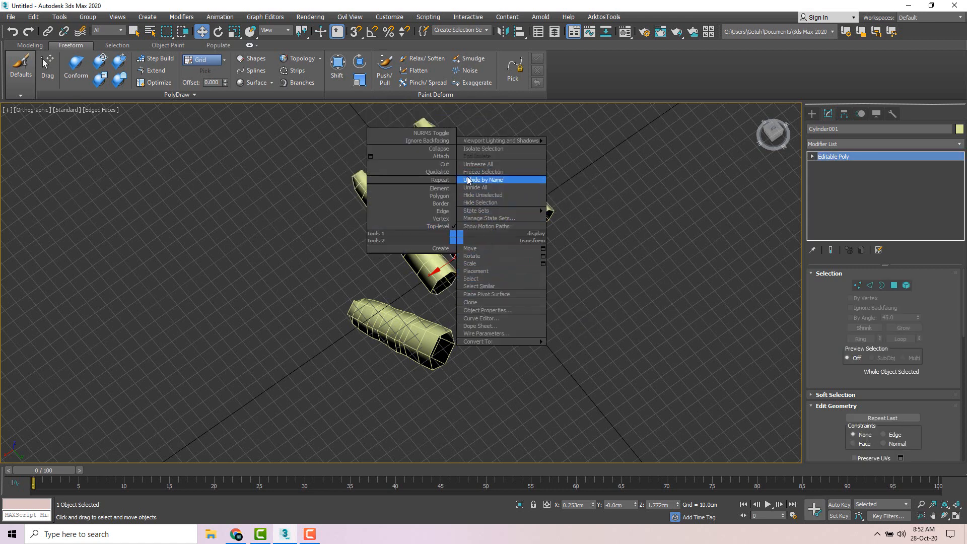
{"action": "left_click", "coordinate": [445, 156]}
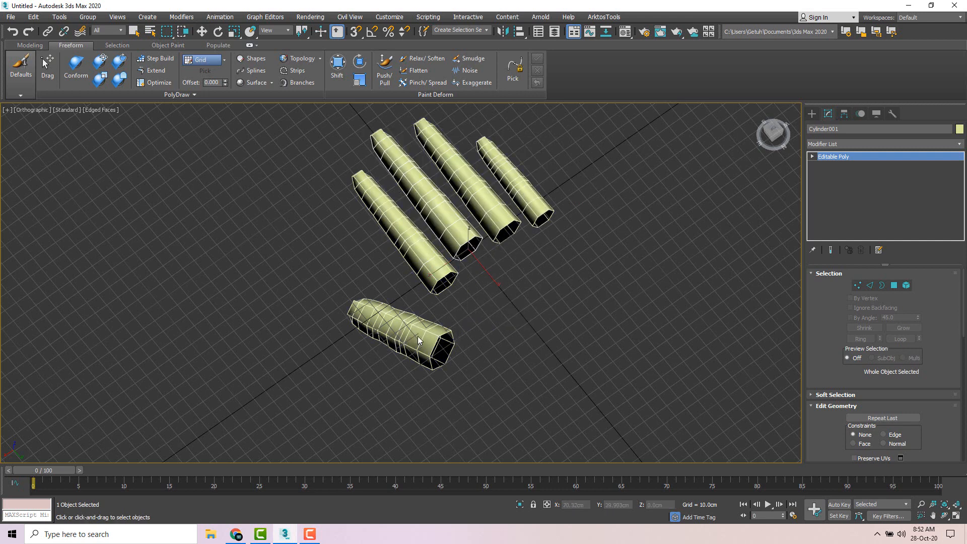
{"action": "key", "text": "w"}
- Hide the viewport grid and switch the joined digits to Element sub-object level
{"action": "key", "text": "g"}
{"action": "middle_click_drag", "start_coordinate": [486, 276], "coordinate": [553, 239], "text": "alt"}
{"action": "left_click", "coordinate": [505, 226]}
{"action": "left_click", "coordinate": [485, 224]}
{"action": "mouse_move", "coordinate": [495, 208]}
{"action": "left_mouse_down"}
{"action": "mouse_move", "coordinate": [509, 204]}
{"action": "mouse_move", "coordinate": [496, 209]}
{"action": "left_mouse_up"}
{"action": "middle_click_drag", "start_coordinate": [563, 218], "coordinate": [519, 276], "text": "alt"}
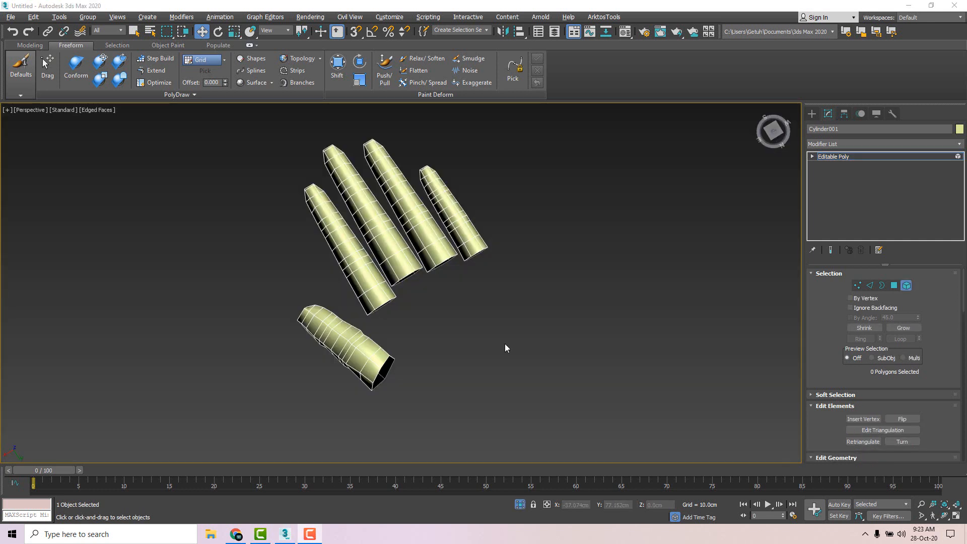
- With the Shift brush, slant the index finger's open base toward the fingertip on the side facing the middle finger
{"action": "scroll", "coordinate": [504, 343], "scroll_direction": "down", "scroll_amount": 4}
{"action": "key", "text": "alt+w"}
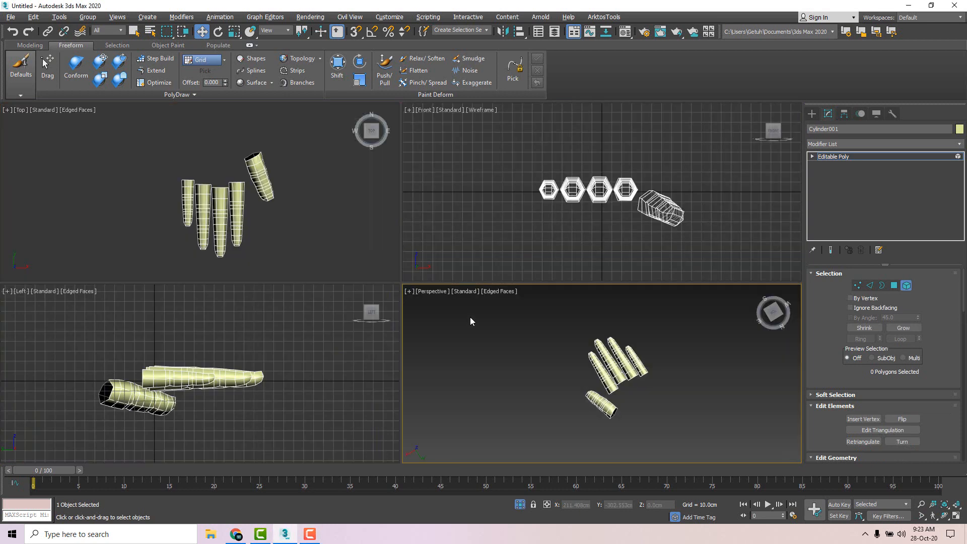
{"action": "middle_click_drag", "start_coordinate": [296, 223], "coordinate": [320, 226]}
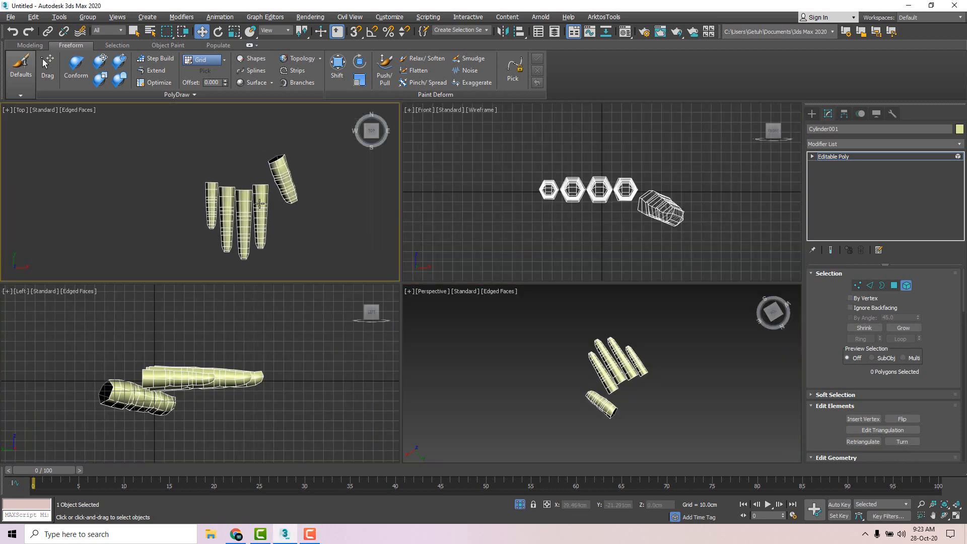
{"action": "middle_click_drag", "start_coordinate": [221, 207], "coordinate": [324, 206], "text": "alt"}
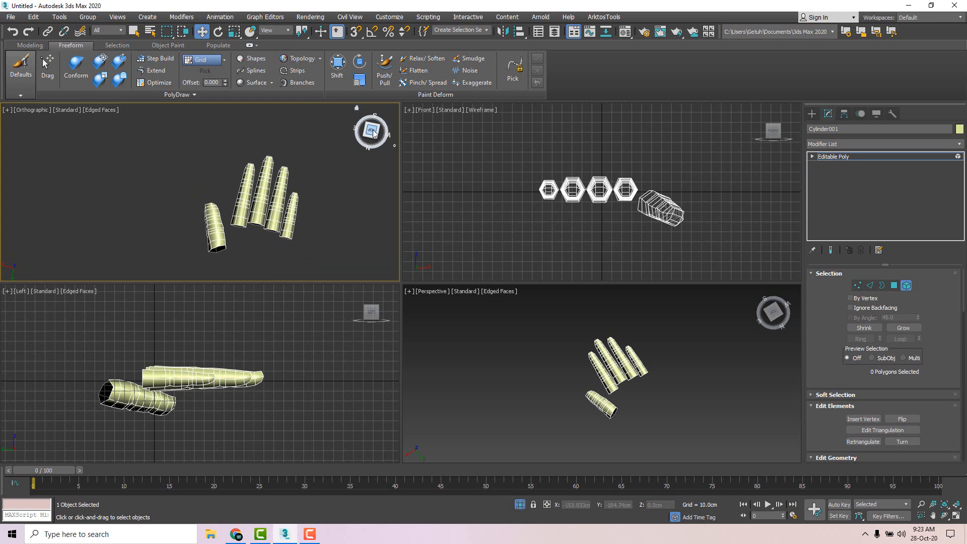
{"action": "left_click_drag", "start_coordinate": [373, 133], "coordinate": [348, 185]}
{"action": "key", "text": "alt+w"}
{"action": "scroll", "coordinate": [549, 213], "scroll_direction": "up", "scroll_amount": 3}
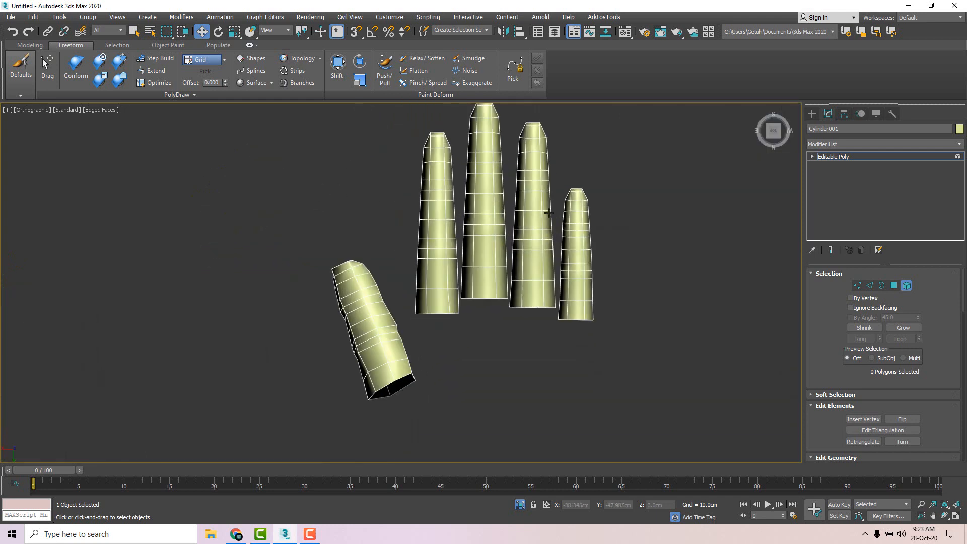
{"action": "middle_click_drag", "start_coordinate": [654, 229], "coordinate": [647, 221]}
{"action": "left_click", "coordinate": [337, 66]}
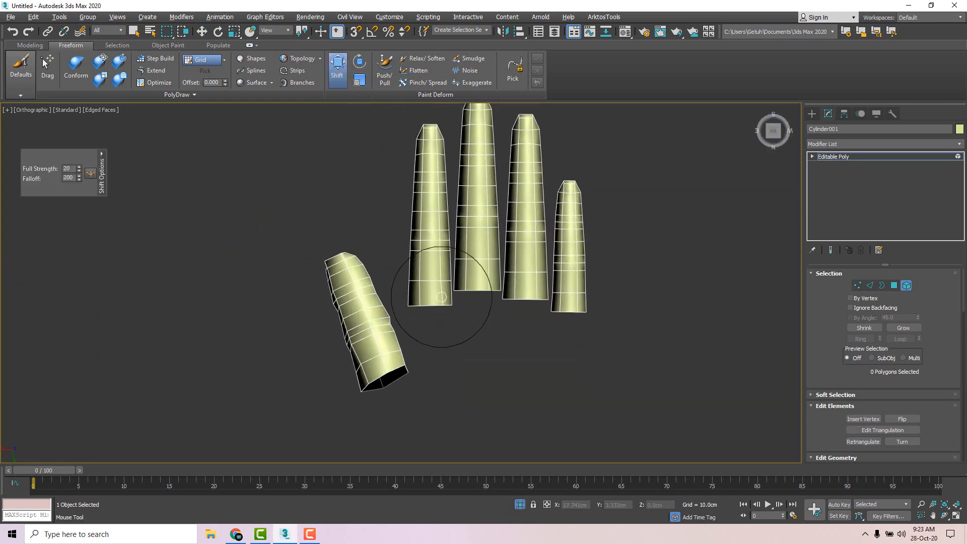
{"action": "scroll", "coordinate": [438, 282], "scroll_direction": "up", "scroll_amount": 4}
{"action": "middle_click_drag", "start_coordinate": [432, 250], "coordinate": [400, 278]}
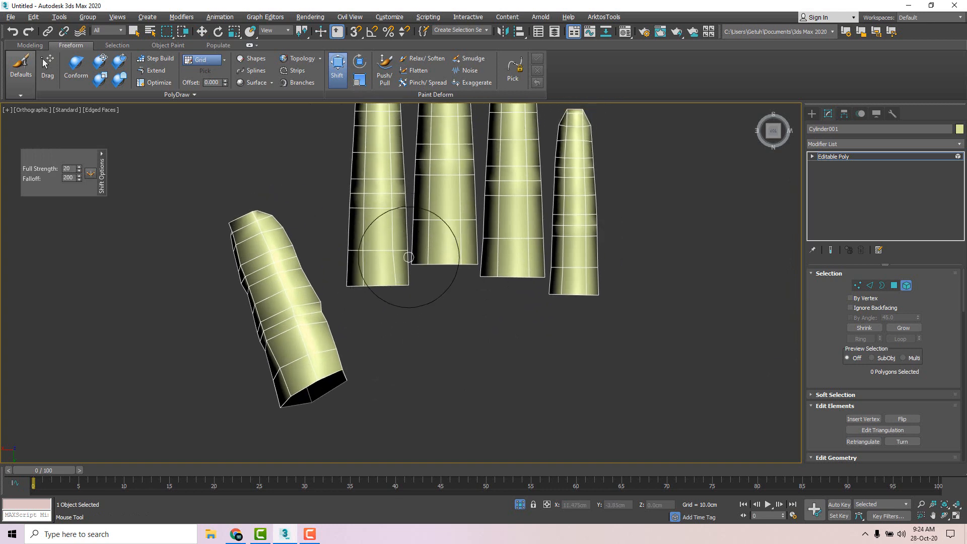
{"action": "middle_click_drag", "start_coordinate": [400, 194], "coordinate": [380, 220]}
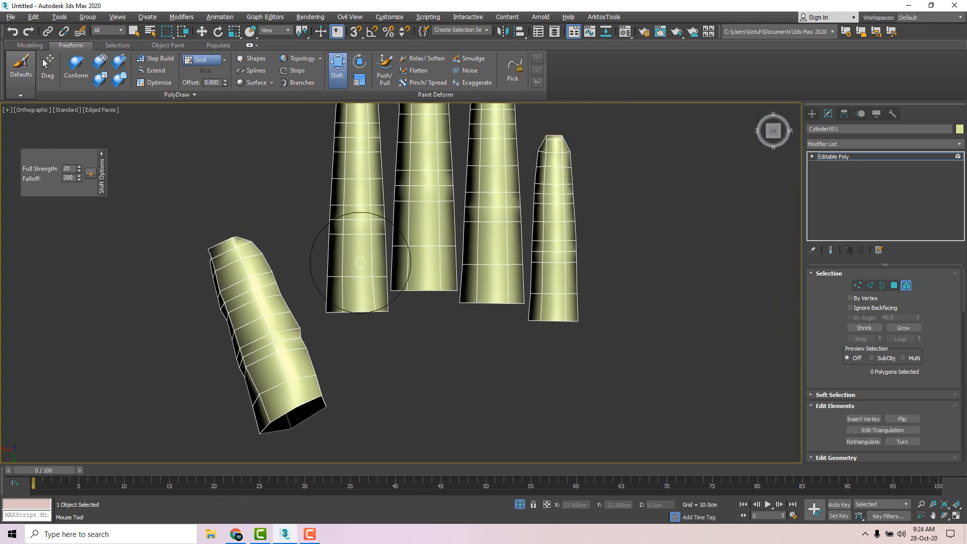
{"action": "scroll", "coordinate": [387, 294], "scroll_direction": "up", "scroll_amount": 2}
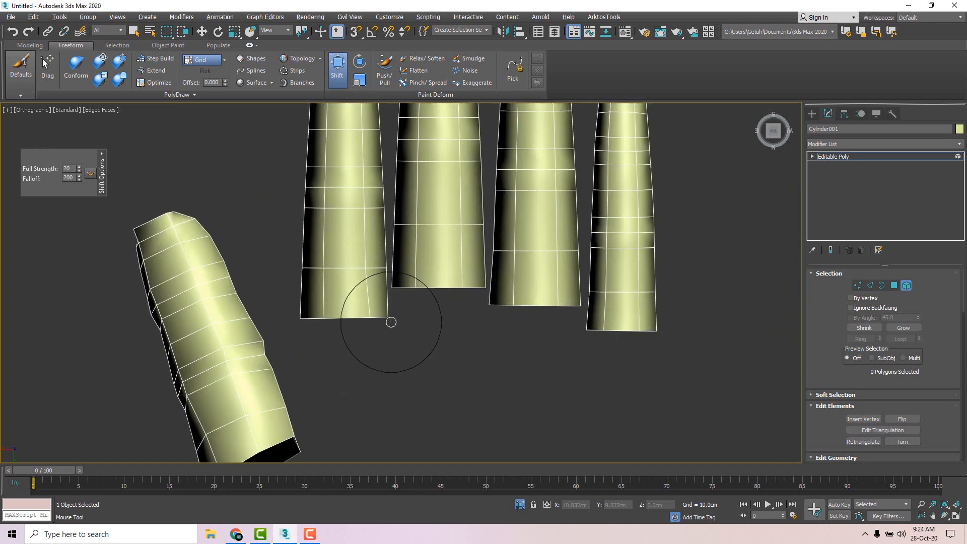
{"action": "scroll", "coordinate": [407, 325], "scroll_direction": "up", "scroll_amount": 2}
{"action": "mouse_move", "coordinate": [371, 329]}
{"action": "left_mouse_down"}
{"action": "mouse_move", "coordinate": [369, 283]}
{"action": "mouse_move", "coordinate": [389, 292]}
{"action": "mouse_move", "coordinate": [383, 285]}
{"action": "left_mouse_up"}
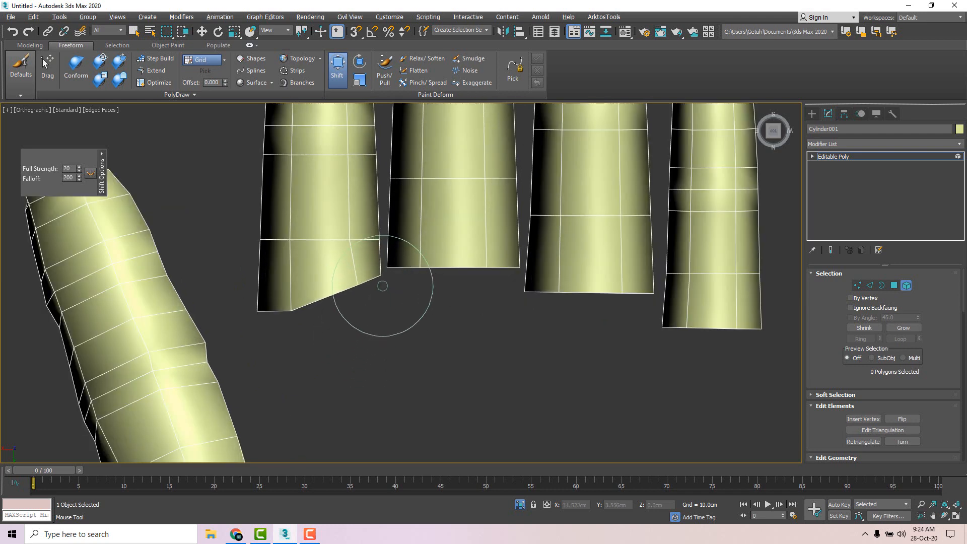
{"action": "left_click_drag", "start_coordinate": [318, 331], "coordinate": [317, 323]}
- Slant the ring finger's open base with the Shift brush, pushing up its side next to the middle finger
{"action": "scroll", "coordinate": [439, 312], "scroll_direction": "down", "scroll_amount": 2}
{"action": "middle_click_drag", "start_coordinate": [439, 312], "coordinate": [372, 326]}
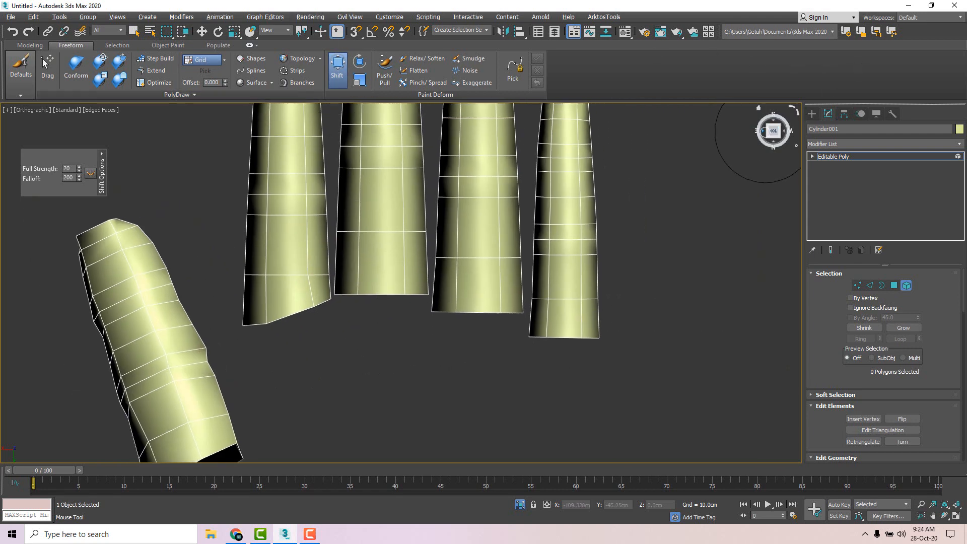
{"action": "middle_click_drag", "start_coordinate": [431, 233], "coordinate": [437, 261]}
{"action": "scroll", "coordinate": [432, 359], "scroll_direction": "up", "scroll_amount": 3}
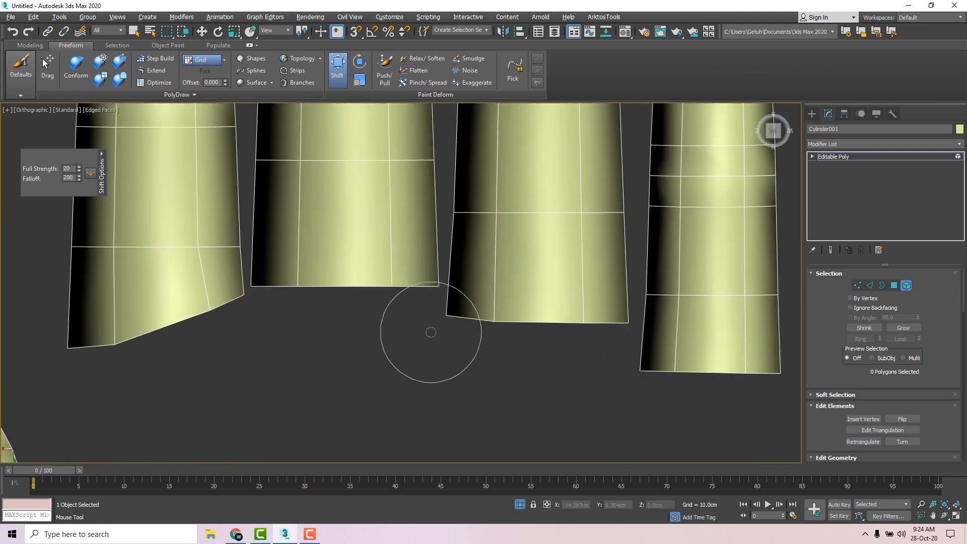
{"action": "mouse_move", "coordinate": [430, 332]}
{"action": "left_mouse_down"}
{"action": "mouse_move", "coordinate": [430, 296]}
{"action": "mouse_move", "coordinate": [442, 298]}
{"action": "left_mouse_up"}
{"action": "mouse_move", "coordinate": [499, 345]}
{"action": "left_mouse_down"}
{"action": "mouse_move", "coordinate": [497, 324]}
{"action": "mouse_move", "coordinate": [448, 319]}
{"action": "mouse_move", "coordinate": [507, 331]}
{"action": "left_mouse_up"}
- Shift the little finger's base into a slant rising toward the ring finger and even out the ring finger's base edge
{"action": "middle_click_drag", "start_coordinate": [496, 330], "coordinate": [447, 317]}
{"action": "scroll", "coordinate": [473, 322], "scroll_direction": "down", "scroll_amount": 2}
{"action": "left_click_drag", "start_coordinate": [566, 370], "coordinate": [559, 331]}
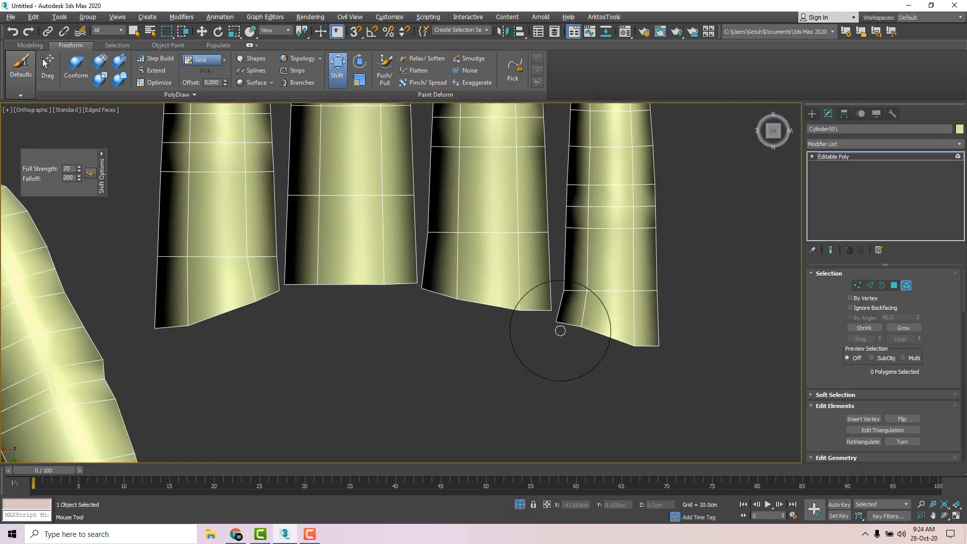
{"action": "left_click_drag", "start_coordinate": [607, 364], "coordinate": [632, 353]}
{"action": "left_click_drag", "start_coordinate": [554, 342], "coordinate": [501, 320]}
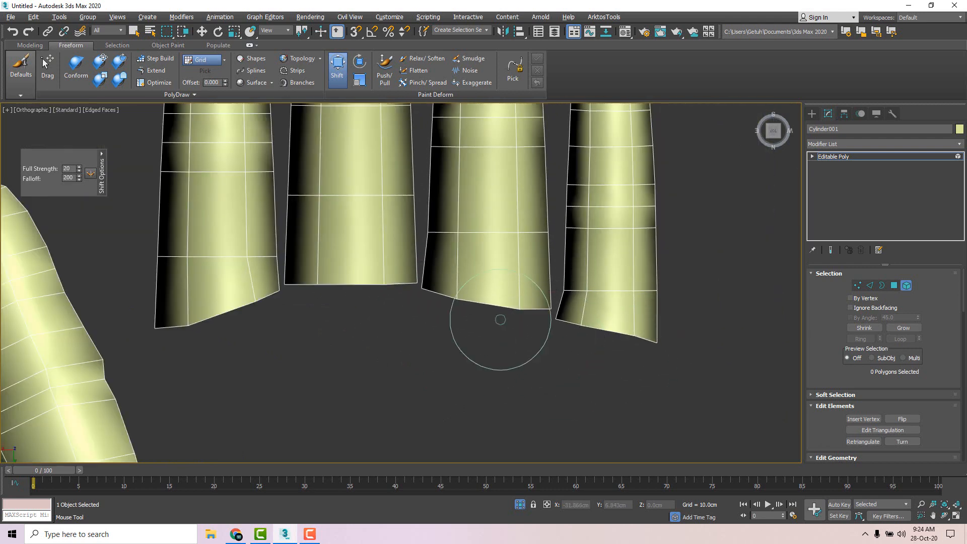
{"action": "left_click_drag", "start_coordinate": [430, 312], "coordinate": [427, 308]}
{"action": "scroll", "coordinate": [292, 328], "scroll_direction": "down", "scroll_amount": 2}
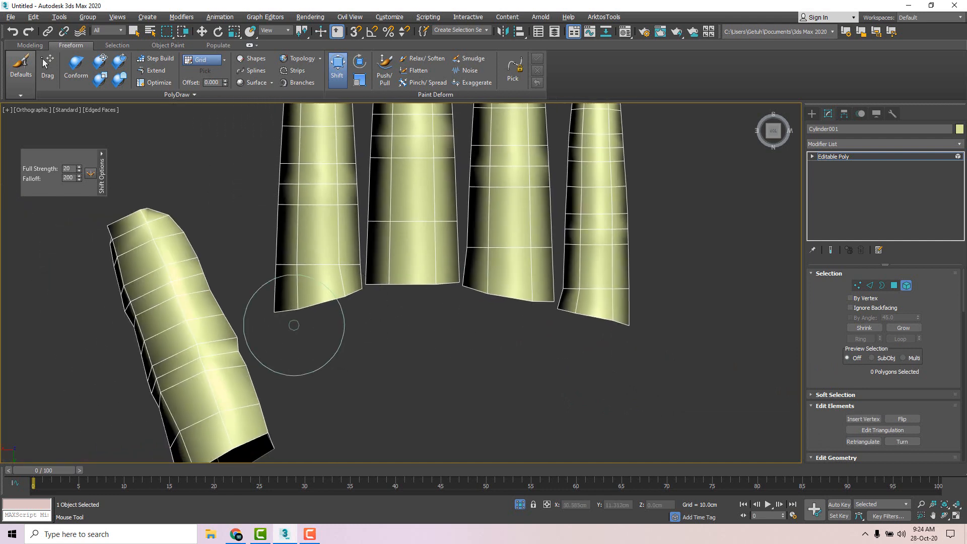
- In the front view, select the index finger element and lower it by about 2 cm
{"action": "scroll", "coordinate": [358, 328], "scroll_direction": "down", "scroll_amount": 3}
{"action": "middle_click_drag", "start_coordinate": [358, 328], "coordinate": [531, 260], "text": "alt"}
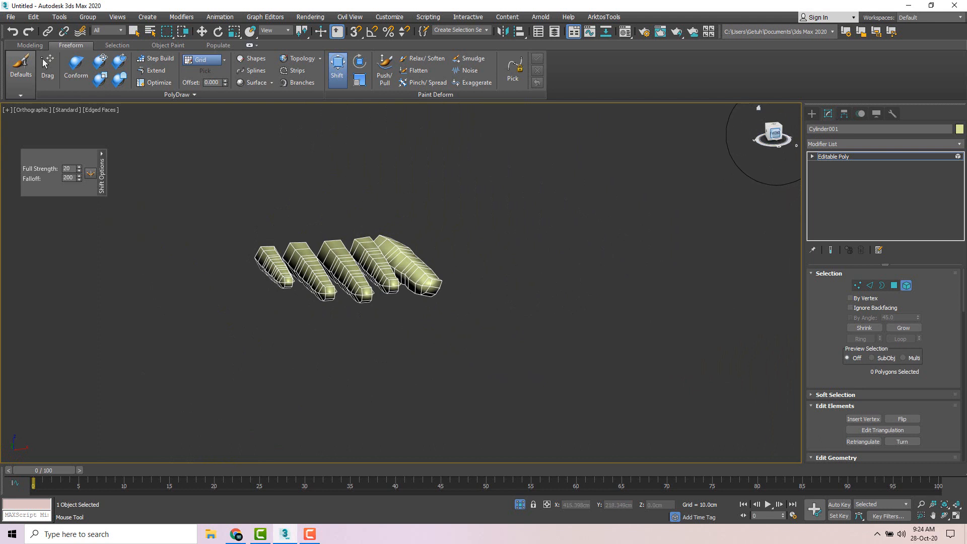
{"action": "left_click", "coordinate": [777, 134]}
{"action": "middle_click_drag", "start_coordinate": [273, 249], "coordinate": [373, 256]}
{"action": "scroll", "coordinate": [374, 255], "scroll_direction": "up", "scroll_amount": 4}
{"action": "key", "text": "w"}
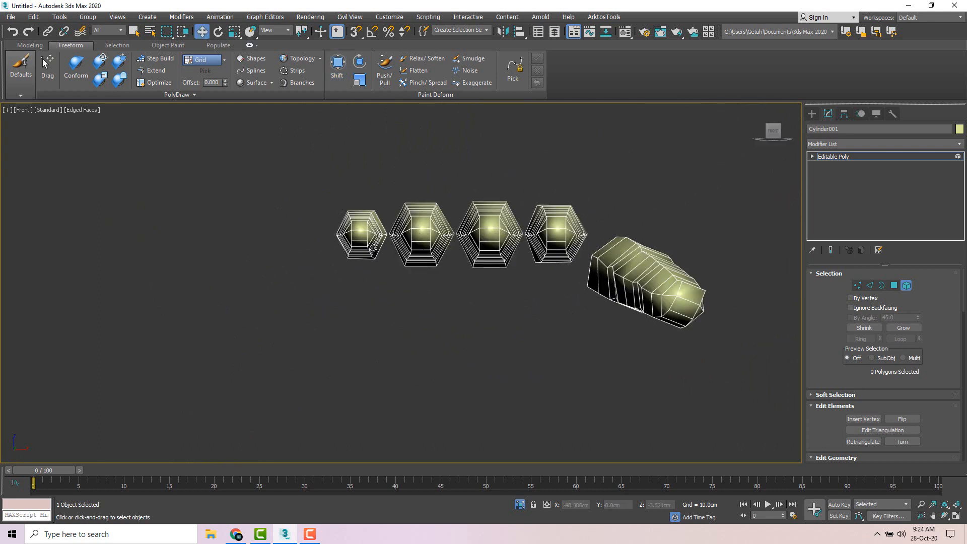
{"action": "key", "text": "5"}
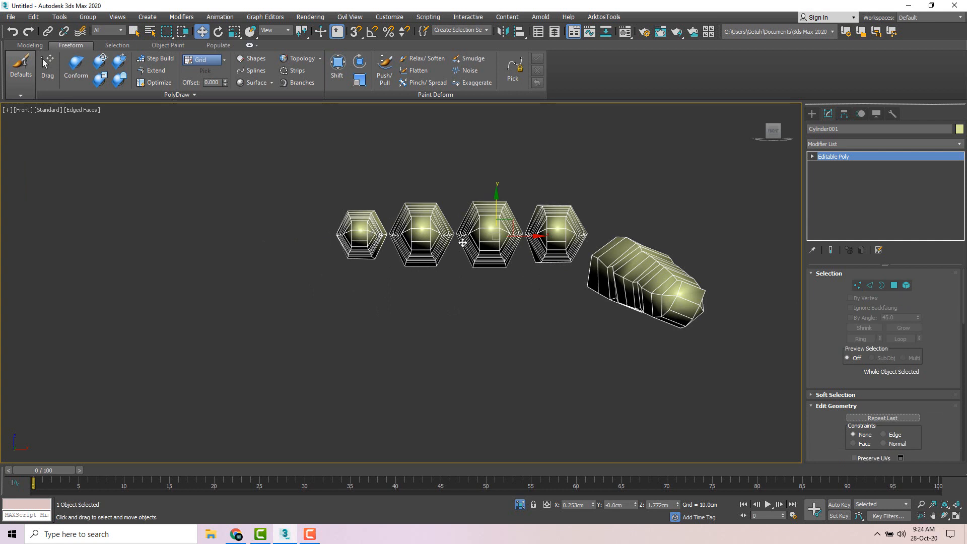
{"action": "left_click", "coordinate": [910, 285]}
{"action": "left_click", "coordinate": [567, 242]}
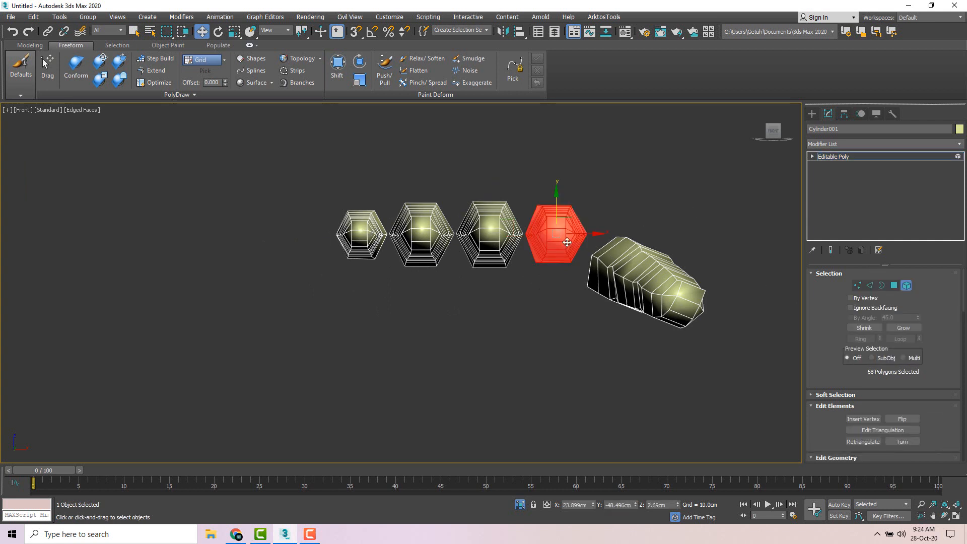
{"action": "left_click_drag", "start_coordinate": [559, 208], "coordinate": [558, 213]}
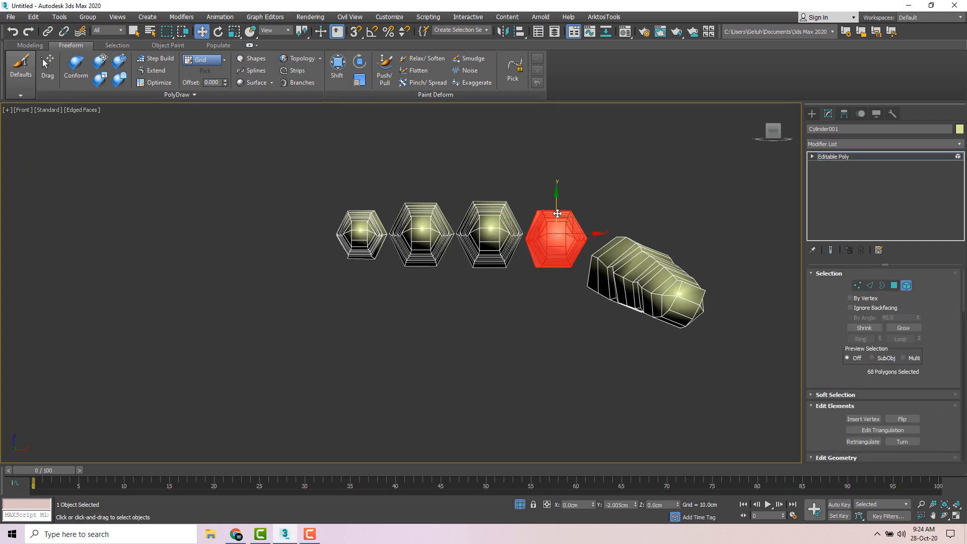
- Rotate the index finger by about 5 degrees and lower it slightly, and lower and tilt the little finger the opposite way
{"action": "key", "text": "e"}
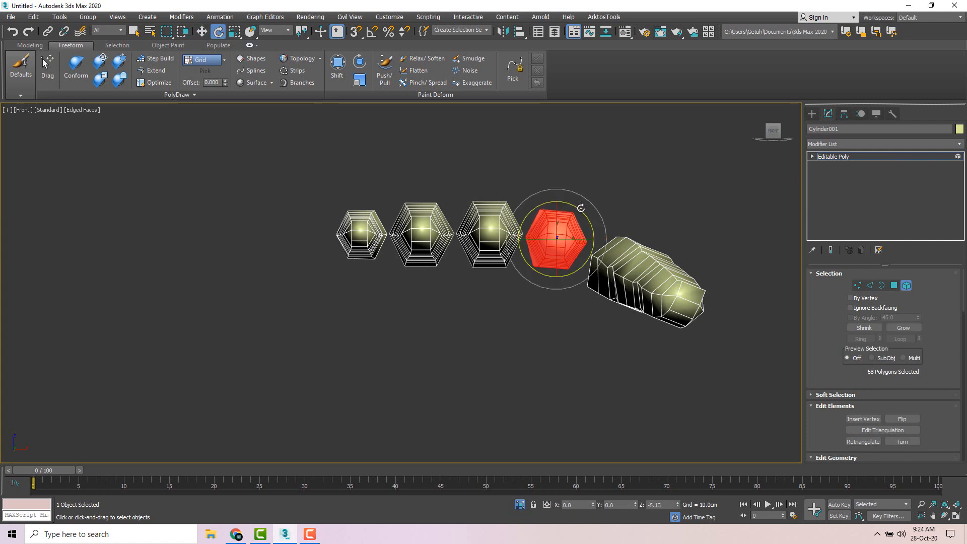
{"action": "key", "text": "w"}
{"action": "left_click_drag", "start_coordinate": [557, 210], "coordinate": [558, 212]}
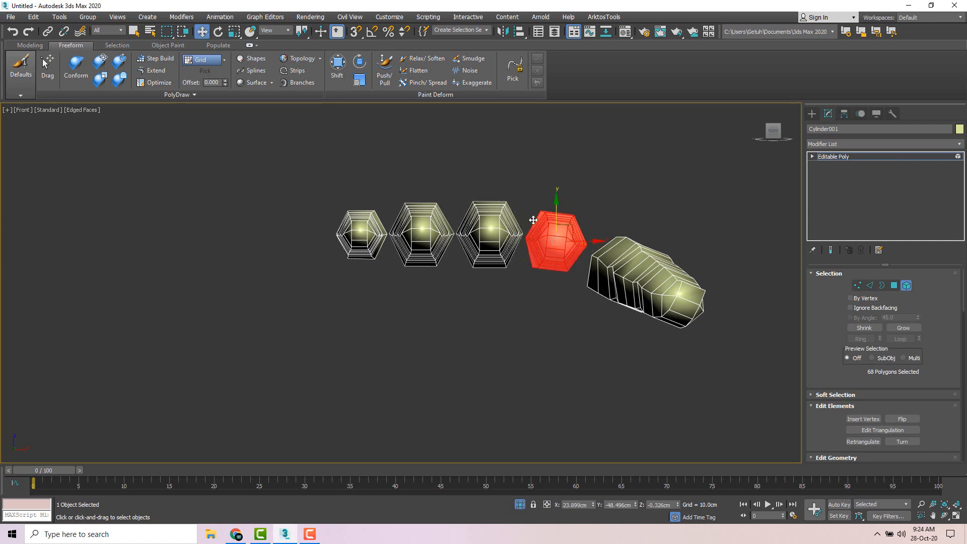
{"action": "left_click", "coordinate": [361, 241]}
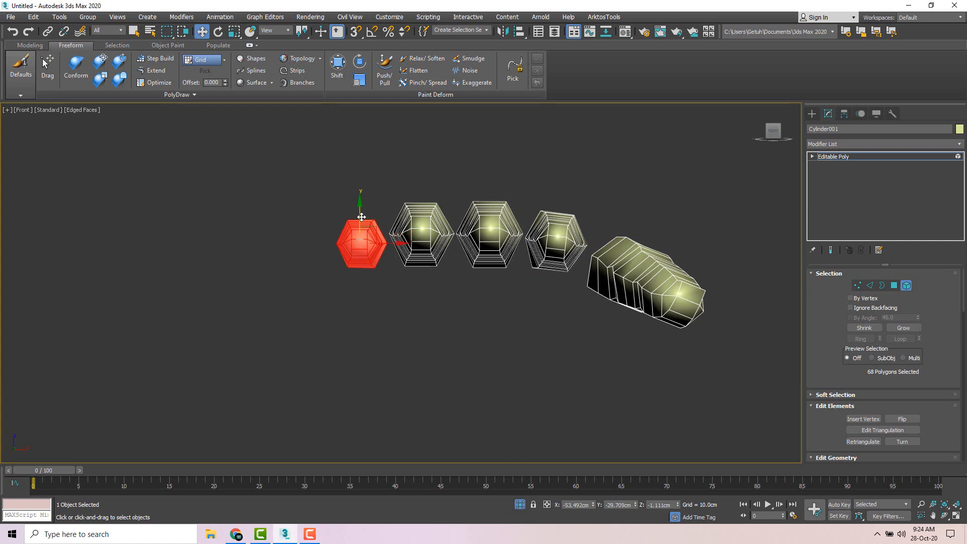
{"action": "key", "text": "e"}
- Lower the ring finger slightly and raise the middle finger so the four fingers form an arc
{"action": "left_click", "coordinate": [422, 209]}
{"action": "key", "text": "w"}
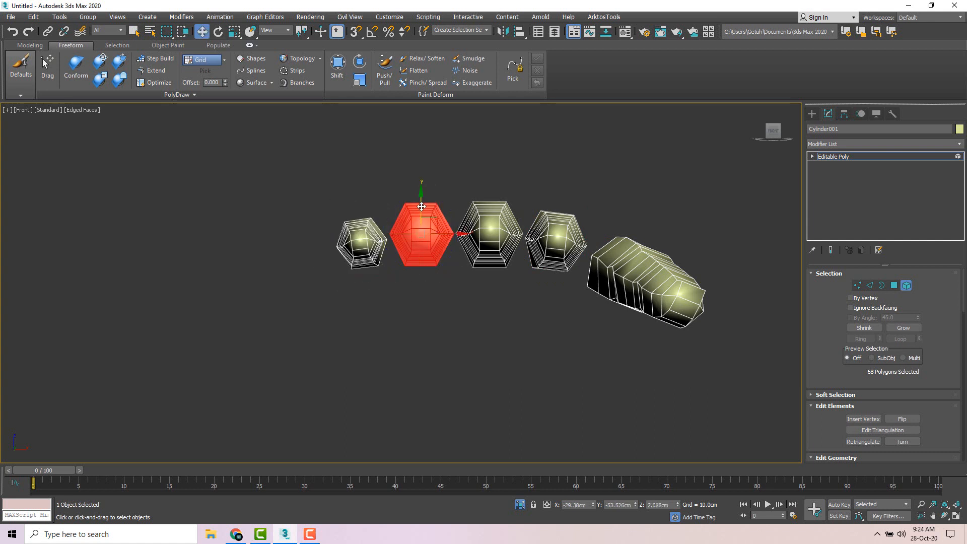
{"action": "left_click_drag", "start_coordinate": [421, 206], "coordinate": [422, 208]}
{"action": "left_click", "coordinate": [495, 226]}
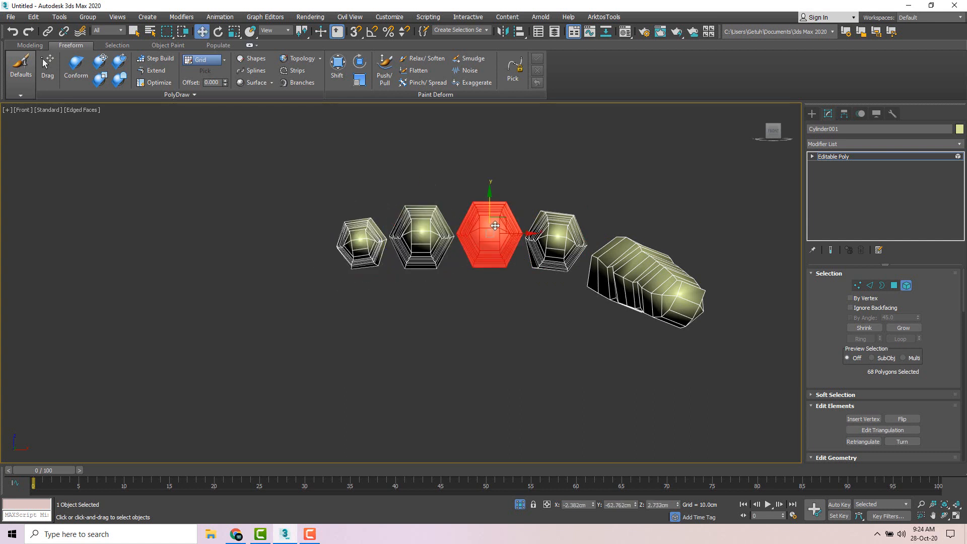
{"action": "left_click_drag", "start_coordinate": [490, 207], "coordinate": [519, 228]}
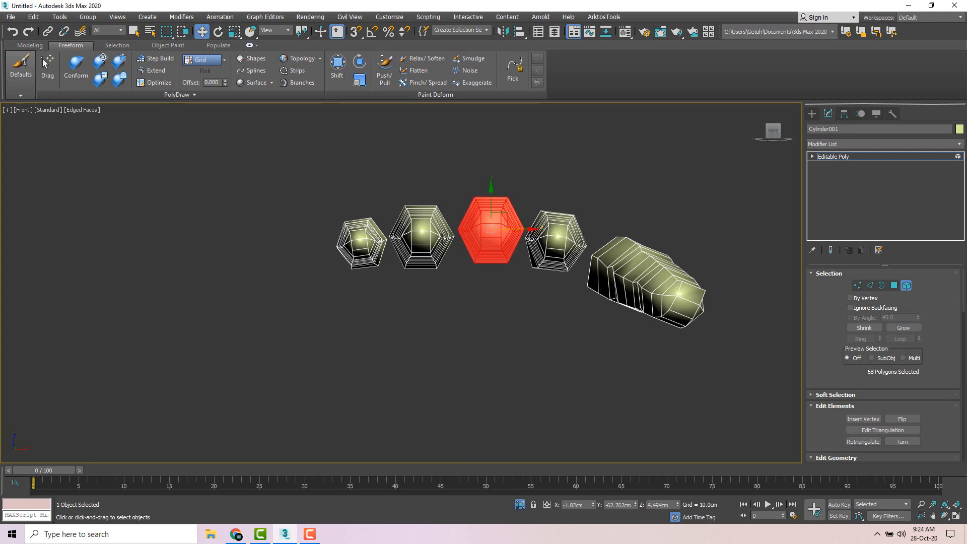
- Bridge the open base edges between the ring and middle fingers on both the upper and lower sides
{"action": "middle_click_drag", "start_coordinate": [442, 236], "coordinate": [460, 283], "text": "alt"}
{"action": "scroll", "coordinate": [457, 301], "scroll_direction": "up", "scroll_amount": 5}
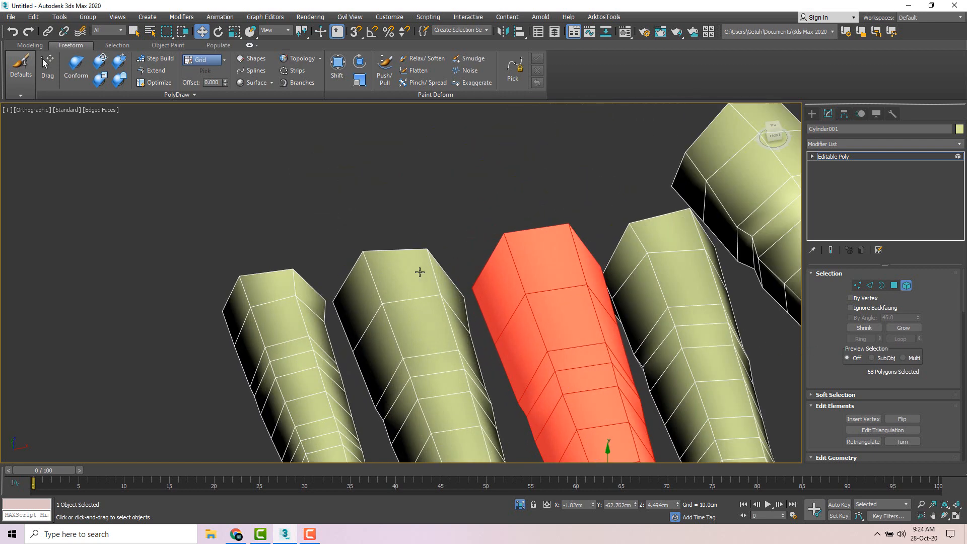
{"action": "left_click", "coordinate": [416, 208]}
{"action": "left_click", "coordinate": [871, 285]}
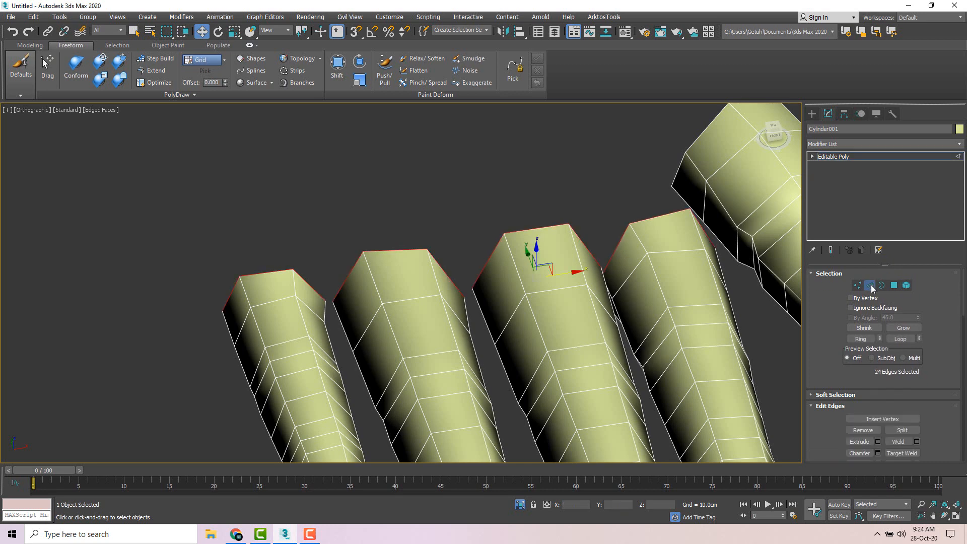
{"action": "left_click", "coordinate": [557, 173]}
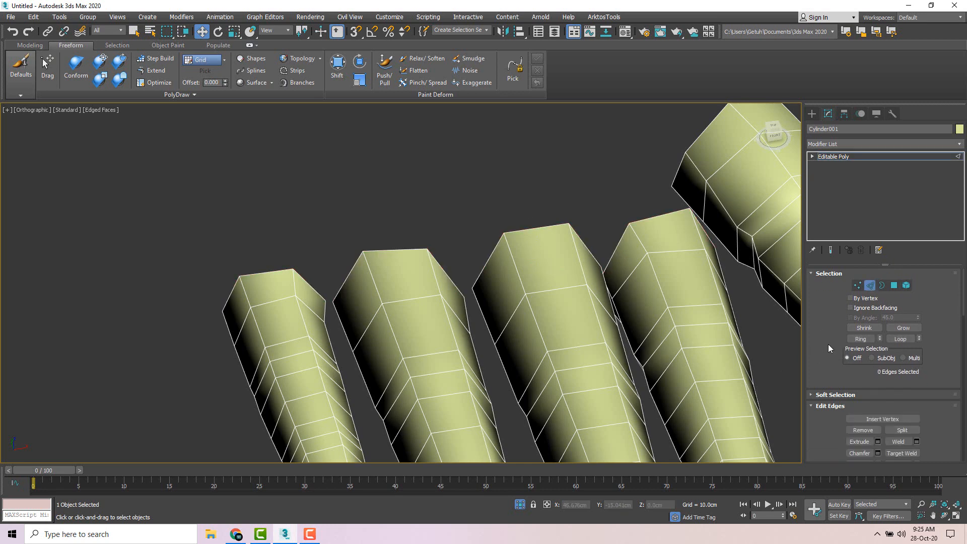
{"action": "scroll", "coordinate": [831, 353], "scroll_direction": "down", "scroll_amount": 3}
{"action": "left_click", "coordinate": [860, 390]}
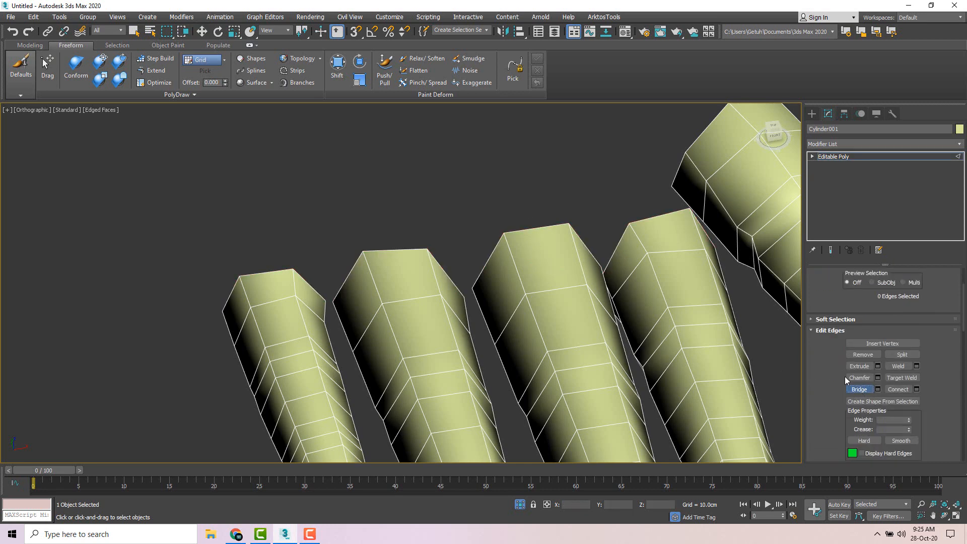
{"action": "middle_click_drag", "start_coordinate": [352, 262], "coordinate": [460, 258], "text": "alt"}
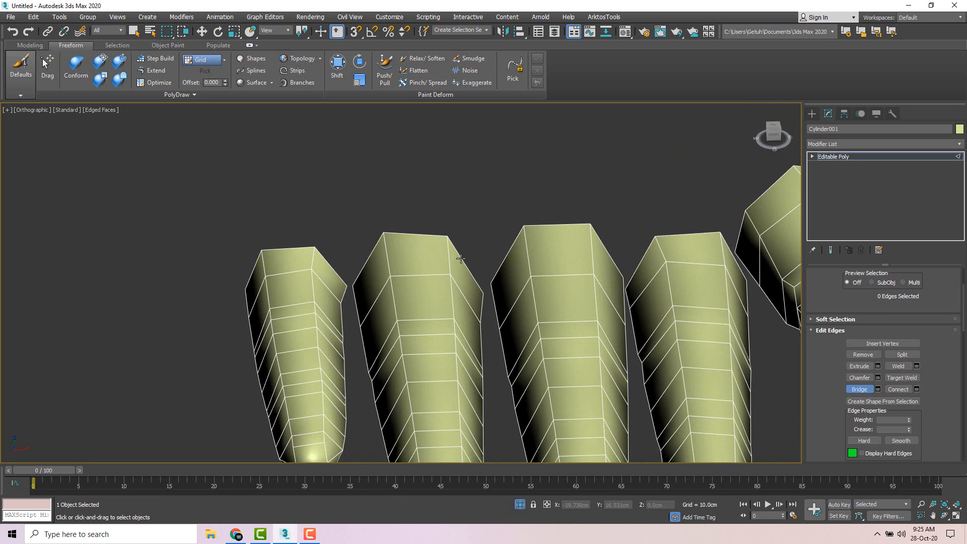
{"action": "left_click", "coordinate": [507, 250]}
{"action": "middle_click_drag", "start_coordinate": [488, 317], "coordinate": [498, 352], "text": "alt"}
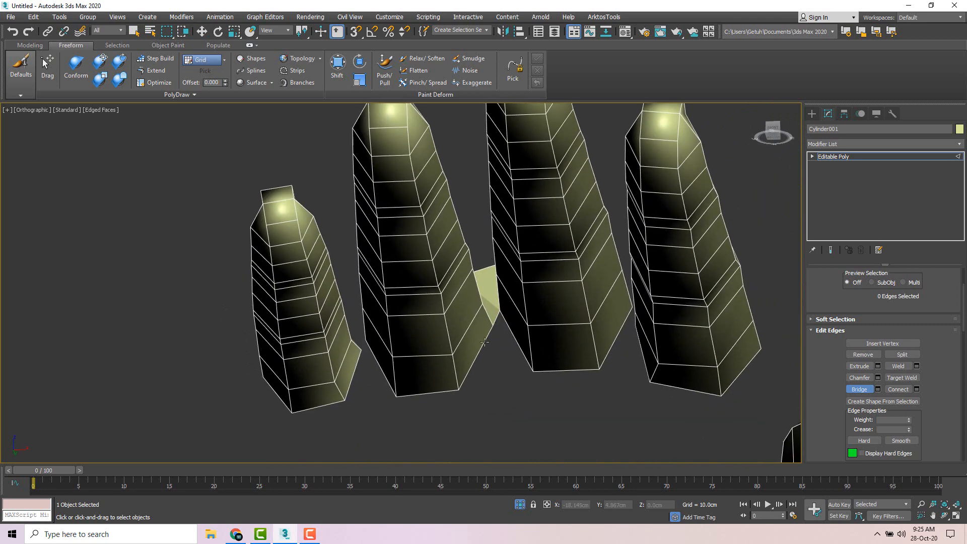
{"action": "left_click", "coordinate": [517, 345]}
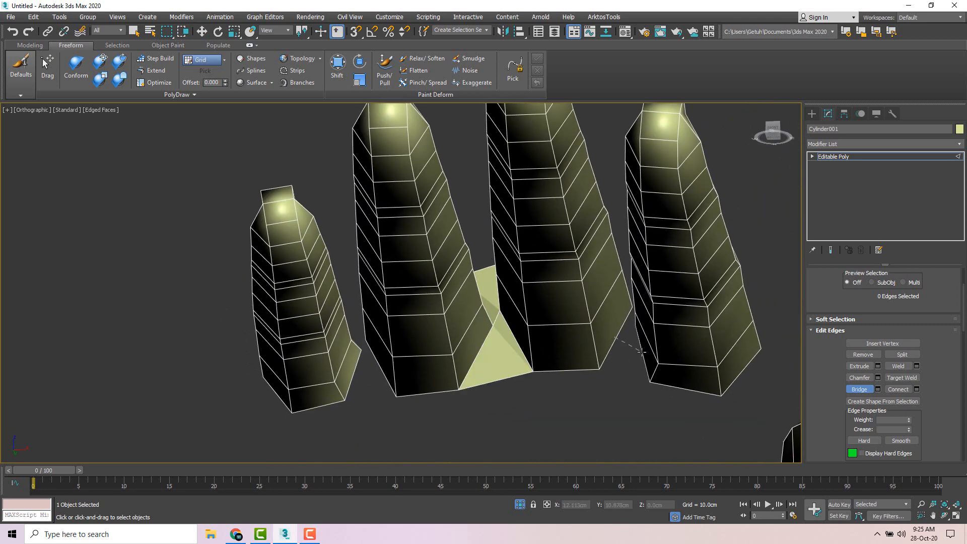
- Bridge the open base edges between the middle and index fingers on the lower and upper sides
{"action": "left_click", "coordinate": [642, 351]}
{"action": "middle_click_drag", "start_coordinate": [641, 351], "coordinate": [659, 231], "text": "alt"}
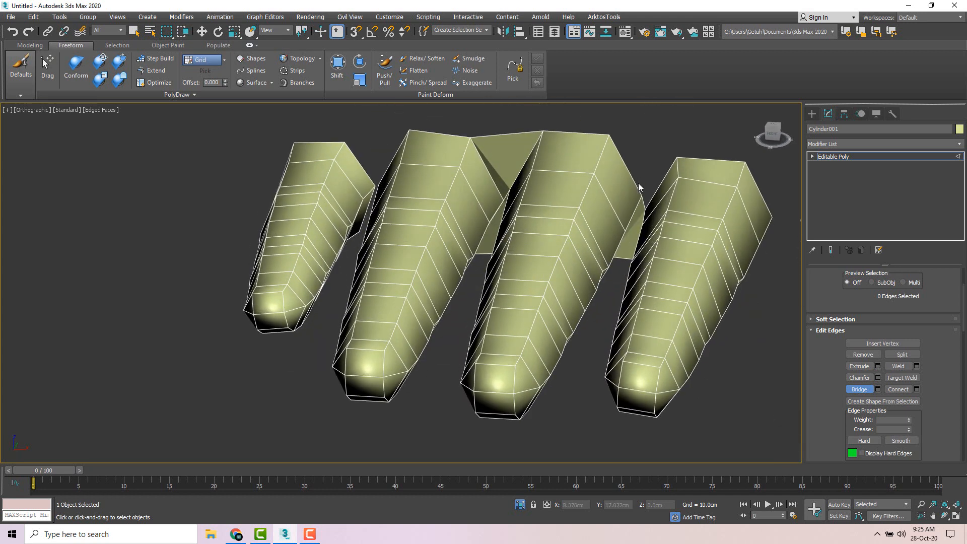
{"action": "left_click", "coordinate": [653, 191]}
- Bridge the open base edges between the little and ring fingers on both sides, and finish bridging
{"action": "middle_click_drag", "start_coordinate": [298, 192], "coordinate": [346, 190], "text": "alt"}
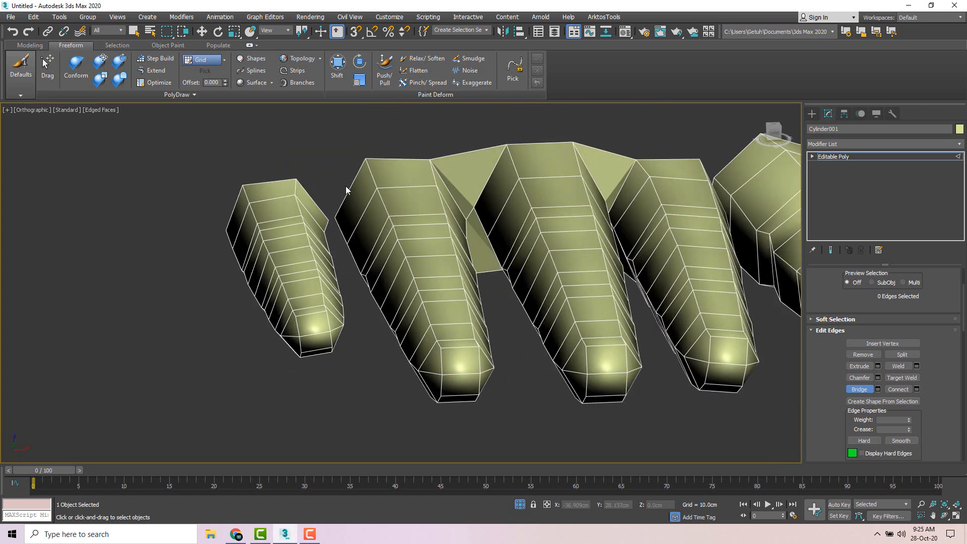
{"action": "left_click", "coordinate": [316, 203]}
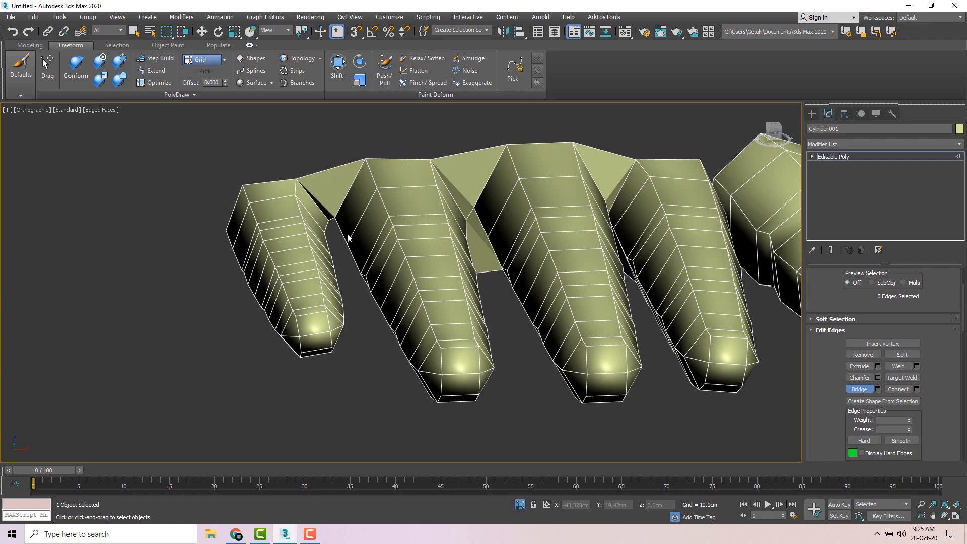
{"action": "middle_click_drag", "start_coordinate": [350, 239], "coordinate": [341, 268], "text": "alt"}
{"action": "left_click", "coordinate": [327, 348]}
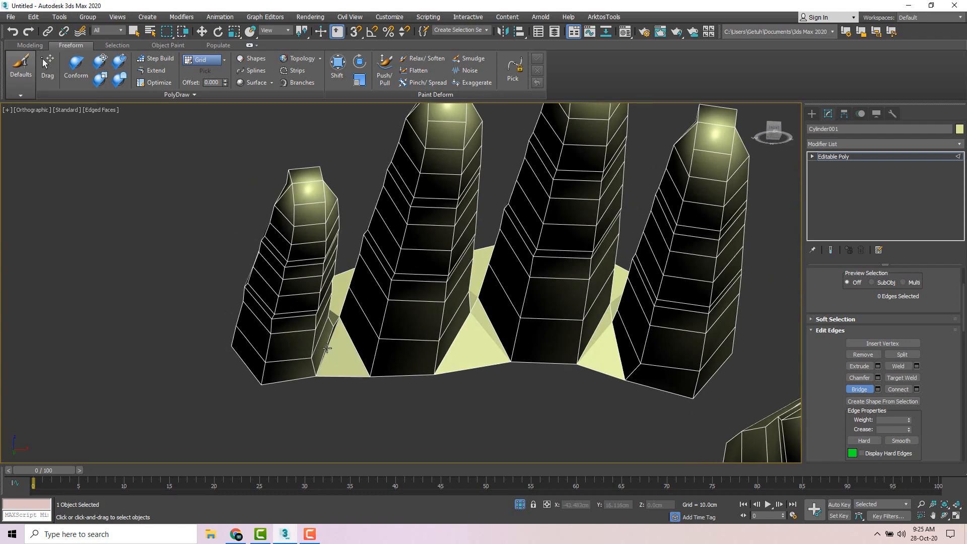
{"action": "scroll", "coordinate": [402, 322], "scroll_direction": "down", "scroll_amount": 4}
{"action": "middle_click_drag", "start_coordinate": [404, 287], "coordinate": [416, 357], "text": "alt"}
{"action": "middle_click_drag", "start_coordinate": [434, 240], "coordinate": [382, 246], "text": "alt"}
{"action": "right_click", "coordinate": [377, 214]}
- Select the open border around the joined finger bases and extend it about 15 cm along Y to start the palm
{"action": "scroll", "coordinate": [881, 313], "scroll_direction": "up", "scroll_amount": 3}
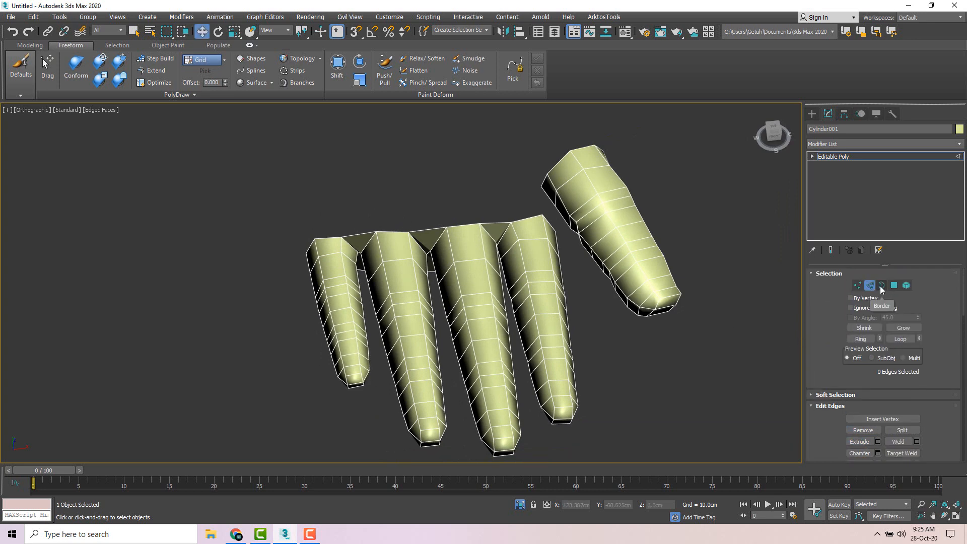
{"action": "left_click", "coordinate": [882, 285]}
{"action": "middle_click_drag", "start_coordinate": [357, 253], "coordinate": [398, 245], "text": "alt"}
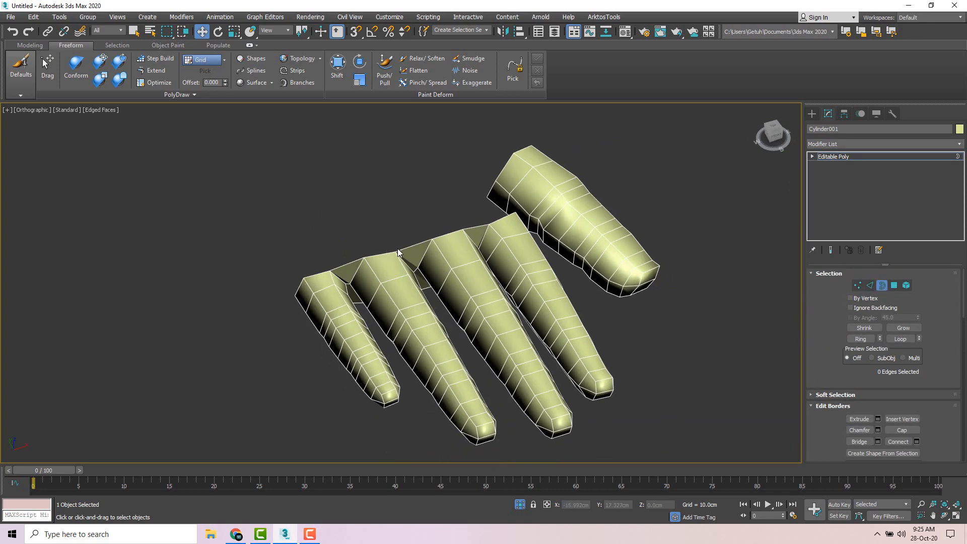
{"action": "left_click", "coordinate": [398, 246]}
{"action": "middle_click_drag", "start_coordinate": [485, 239], "coordinate": [499, 222], "text": "alt"}
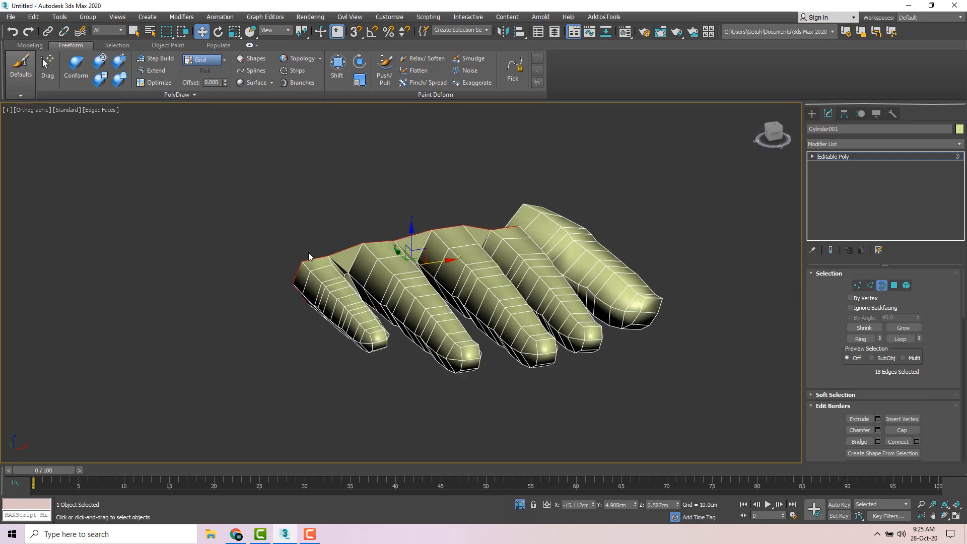
{"action": "middle_click_drag", "start_coordinate": [309, 257], "coordinate": [296, 282], "text": "alt"}
{"action": "middle_click_drag", "start_coordinate": [450, 292], "coordinate": [430, 331], "text": "alt"}
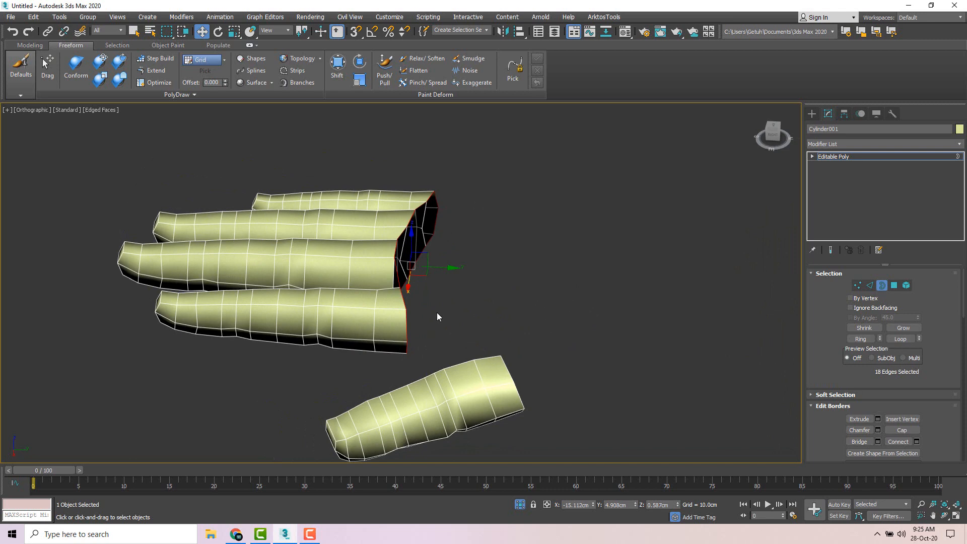
{"action": "left_click_drag", "start_coordinate": [443, 267], "coordinate": [483, 266], "text": "shift"}
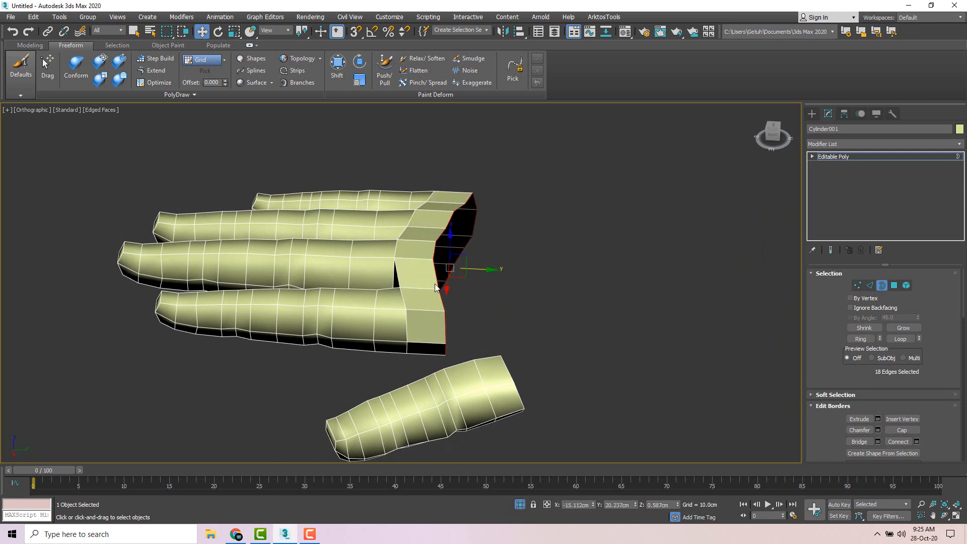
{"action": "middle_click_drag", "start_coordinate": [434, 283], "coordinate": [515, 283], "text": "alt"}
{"action": "left_click", "coordinate": [400, 231]}
{"action": "middle_click_drag", "start_coordinate": [400, 232], "coordinate": [429, 274], "text": "alt"}
{"action": "double_click", "coordinate": [338, 239]}
{"action": "left_click_drag", "start_coordinate": [429, 274], "coordinate": [345, 276]}
{"action": "middle_click_drag", "start_coordinate": [345, 276], "coordinate": [371, 219], "text": "alt"}
{"action": "key", "text": "ctrl+z"}
{"action": "key", "text": "ctrl+z"}
- Collapse the upper palm-border edge behind the gap between the little and ring fingers into one vertex
{"action": "scroll", "coordinate": [386, 280], "scroll_direction": "up", "scroll_amount": 4}
{"action": "left_click", "coordinate": [369, 221]}
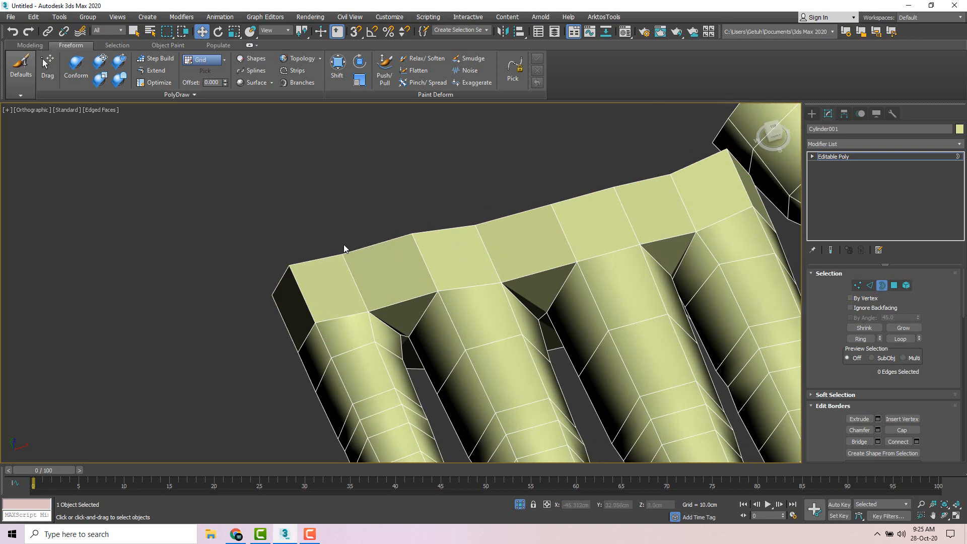
{"action": "left_click", "coordinate": [871, 286]}
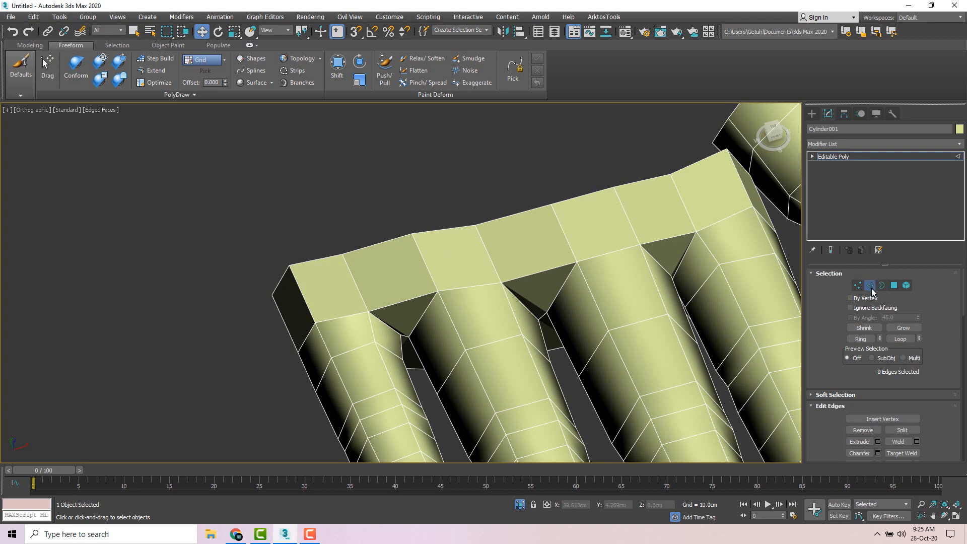
{"action": "left_click", "coordinate": [378, 244]}
{"action": "middle_click_drag", "start_coordinate": [409, 248], "coordinate": [406, 273], "text": "alt"}
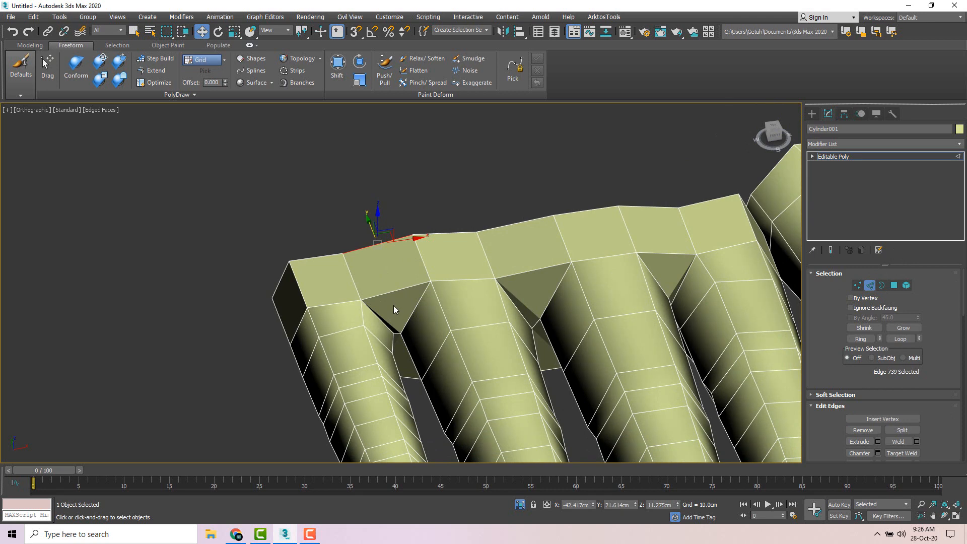
{"action": "right_click", "coordinate": [387, 274]}
{"action": "left_click", "coordinate": [369, 172]}
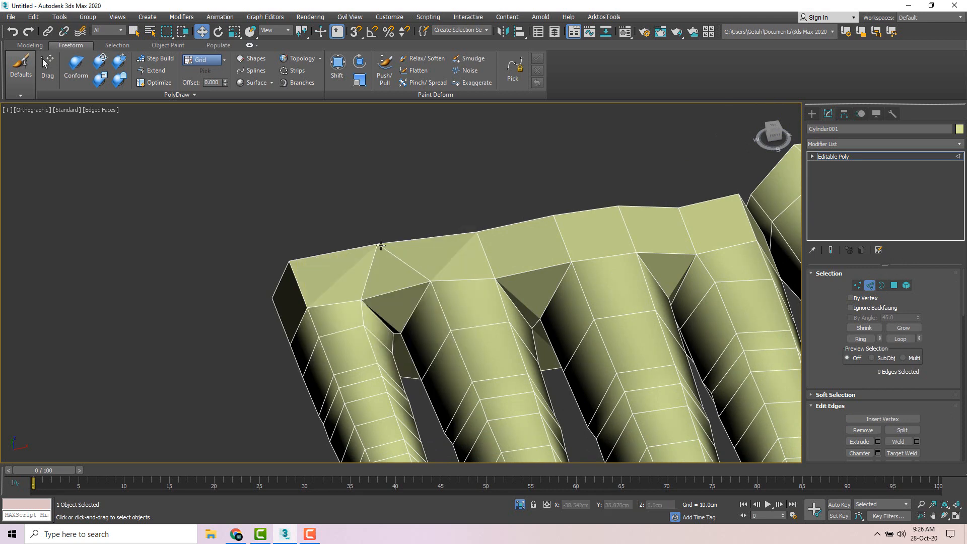
- Collapse the two remaining upper and all three lower palm-border edges behind the finger gaps
{"action": "middle_click_drag", "start_coordinate": [377, 244], "coordinate": [462, 256], "text": "alt"}
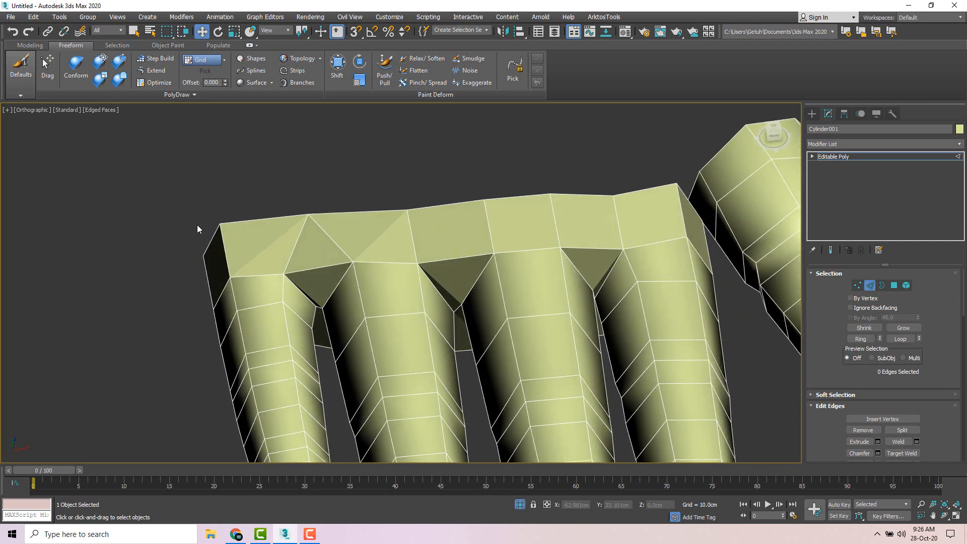
{"action": "left_click", "coordinate": [447, 205]}
{"action": "left_click", "coordinate": [592, 195], "text": "ctrl"}
{"action": "scroll", "coordinate": [622, 246], "scroll_direction": "down", "scroll_amount": 4}
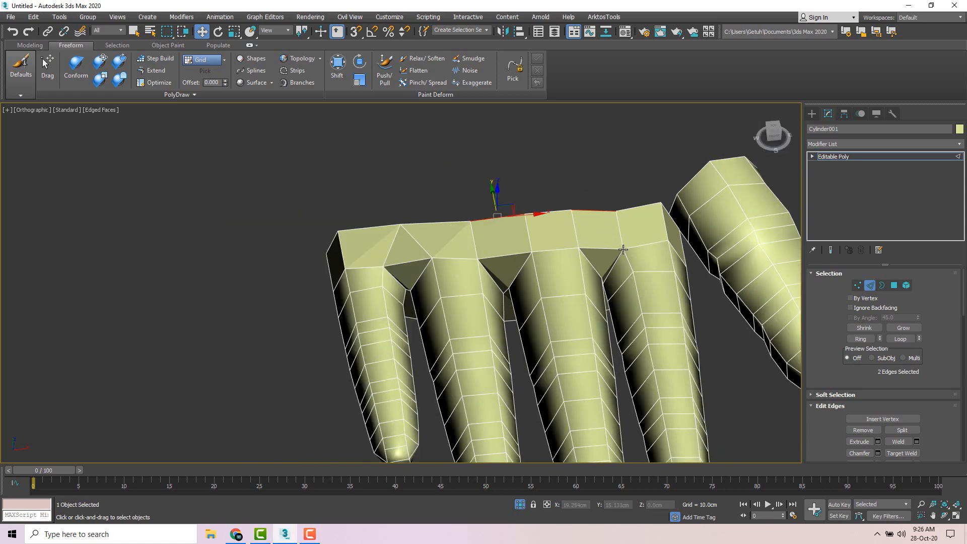
{"action": "middle_click_drag", "start_coordinate": [623, 245], "coordinate": [606, 212], "text": "alt"}
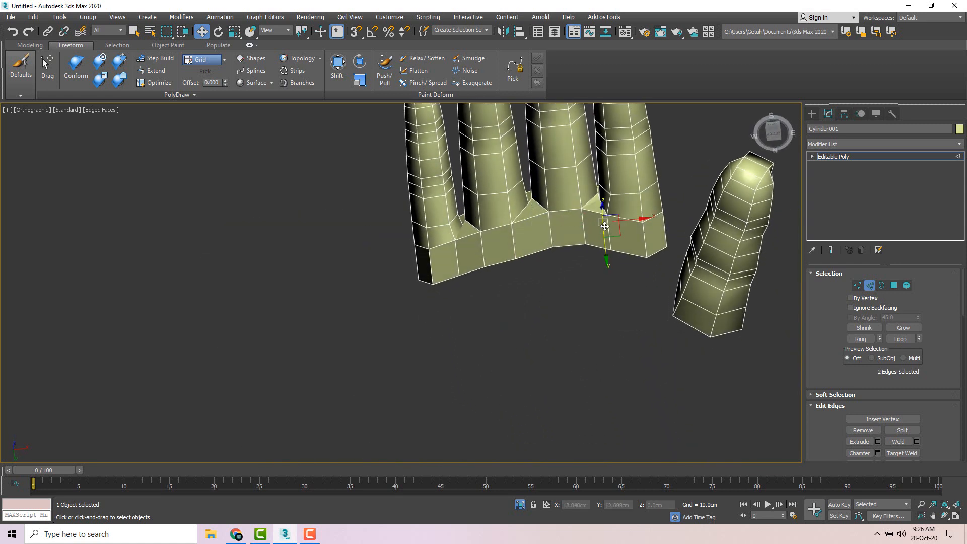
{"action": "left_click", "coordinate": [604, 246], "text": "ctrl"}
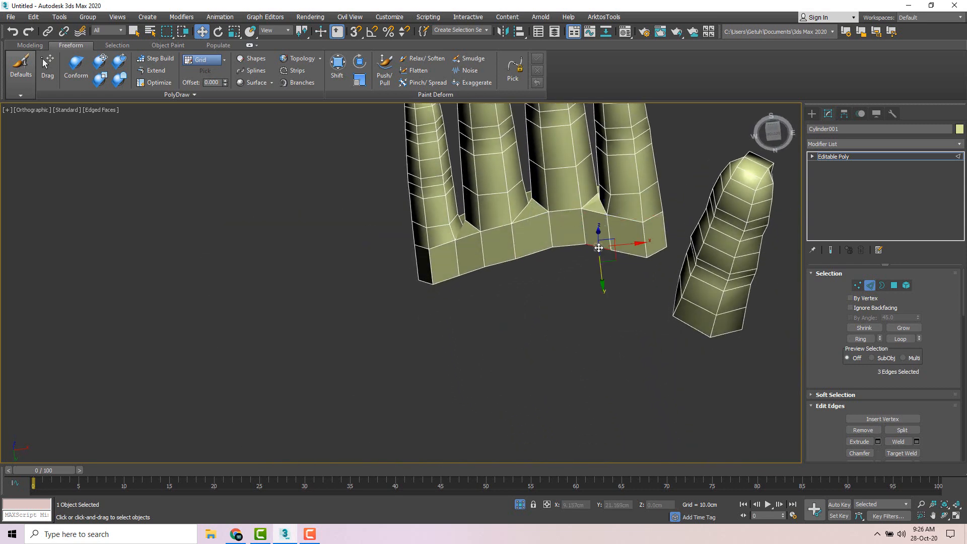
{"action": "left_click", "coordinate": [537, 251], "text": "ctrl"}
{"action": "middle_click_drag", "start_coordinate": [474, 273], "coordinate": [499, 282], "text": "alt"}
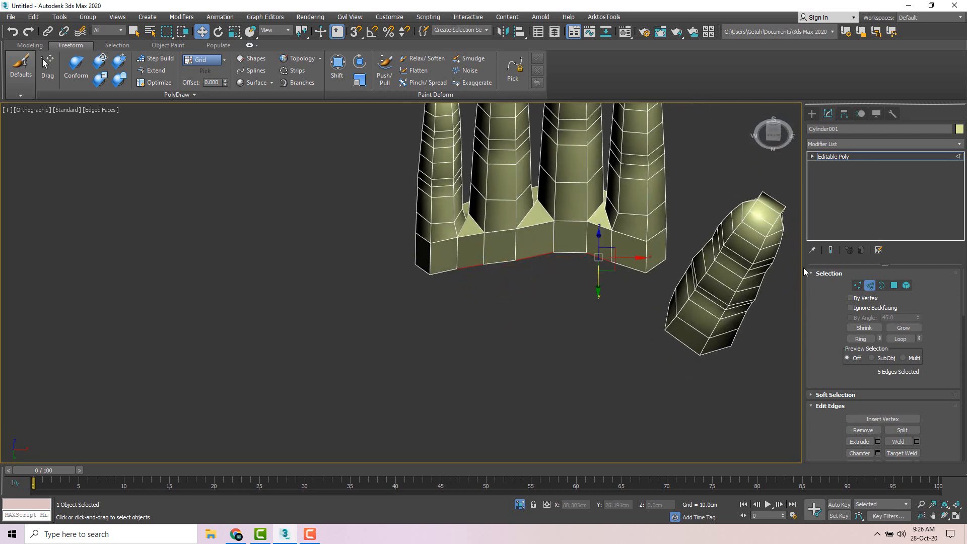
{"action": "middle_click_drag", "start_coordinate": [593, 257], "coordinate": [587, 245], "text": "alt"}
{"action": "scroll", "coordinate": [587, 245], "scroll_direction": "up", "scroll_amount": 3}
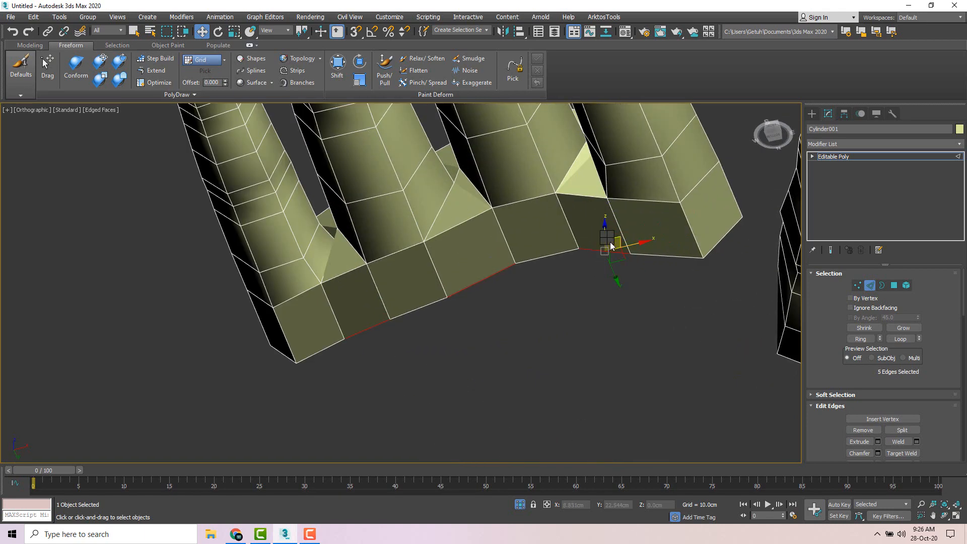
{"action": "right_click", "coordinate": [607, 237]}
{"action": "left_click", "coordinate": [584, 135]}
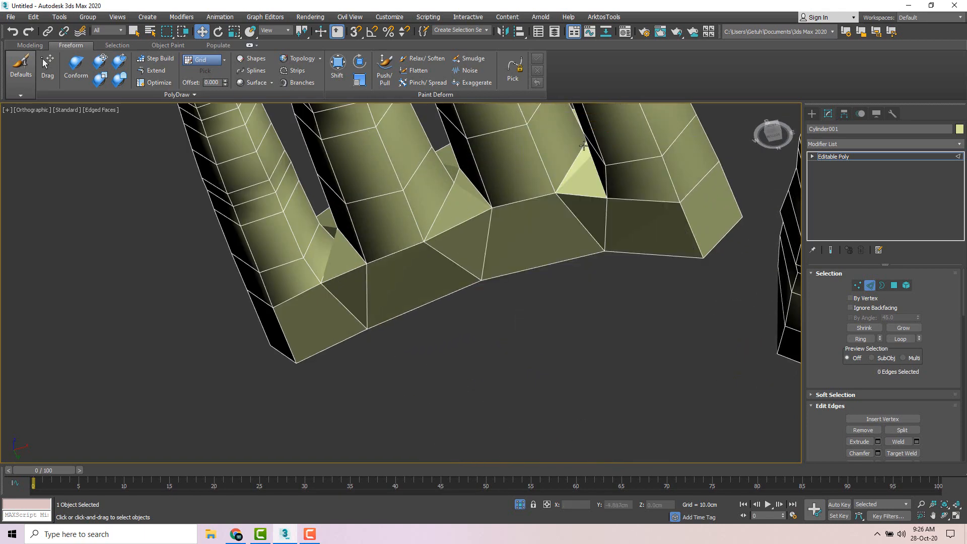
- Return to object level and examine the hand from above with the fingers pointing up
{"action": "scroll", "coordinate": [522, 257], "scroll_direction": "down", "scroll_amount": 4}
{"action": "middle_click_drag", "start_coordinate": [447, 298], "coordinate": [537, 392], "text": "alt"}
{"action": "scroll", "coordinate": [446, 262], "scroll_direction": "down", "scroll_amount": 3}
{"action": "mouse_move", "coordinate": [446, 263]}
{"action": "middle_mouse_down", "text": "alt"}
{"action": "mouse_move", "coordinate": [458, 289]}
{"action": "mouse_move", "coordinate": [455, 278]}
{"action": "middle_mouse_up", "text": "alt"}
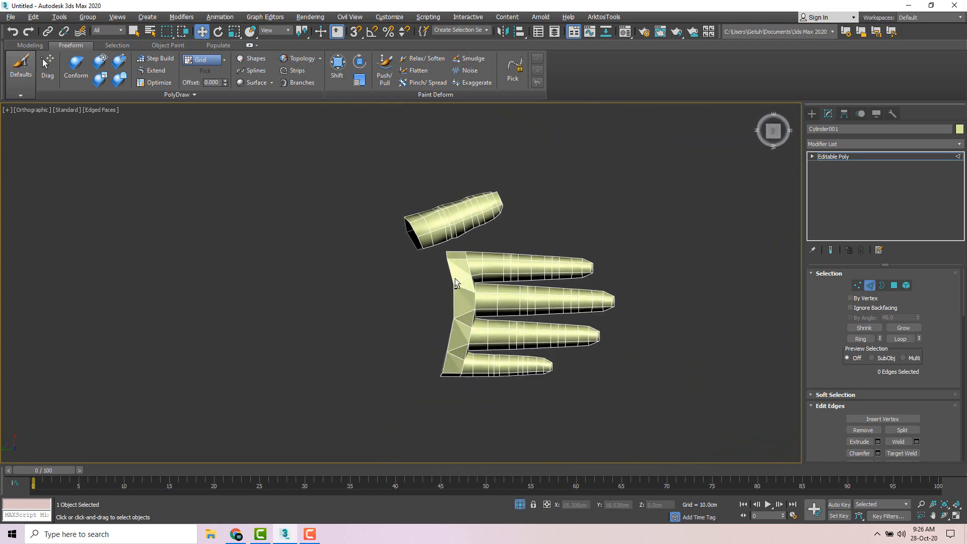
{"action": "left_click", "coordinate": [866, 286]}
{"action": "middle_click_drag", "start_coordinate": [730, 282], "coordinate": [736, 201], "text": "alt"}
{"action": "left_click", "coordinate": [774, 136]}
{"action": "middle_click_drag", "start_coordinate": [574, 310], "coordinate": [542, 269]}
{"action": "scroll", "coordinate": [516, 312], "scroll_direction": "up", "scroll_amount": 3}
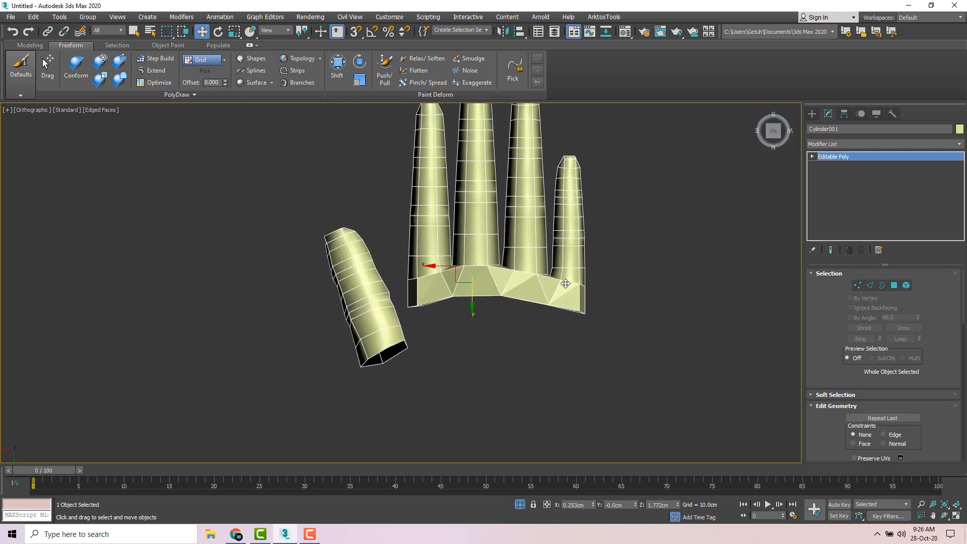
- Create a box about 95 cm long and 102 cm wide behind the joined finger bases as the palm
{"action": "left_click", "coordinate": [812, 114]}
{"action": "left_click", "coordinate": [875, 176]}
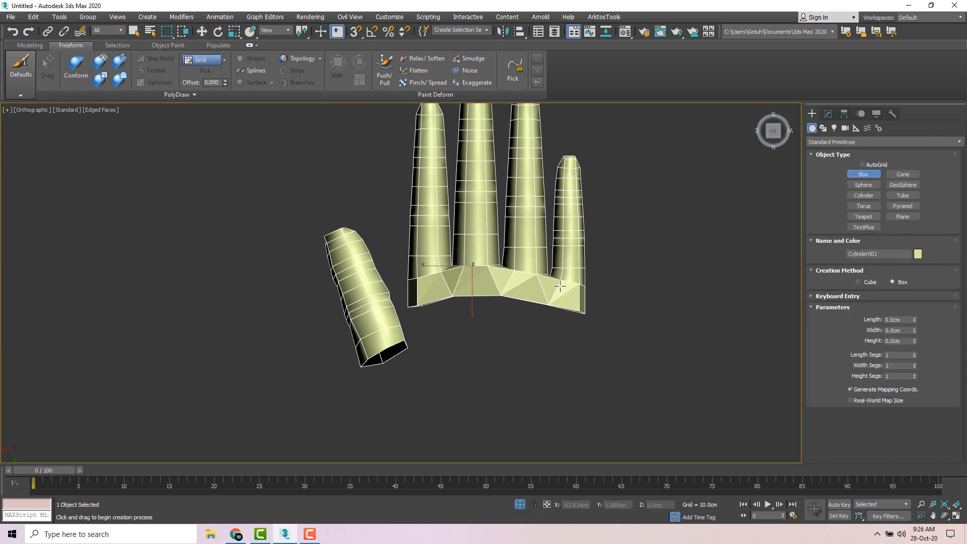
{"action": "scroll", "coordinate": [411, 173], "scroll_direction": "down", "scroll_amount": 2}
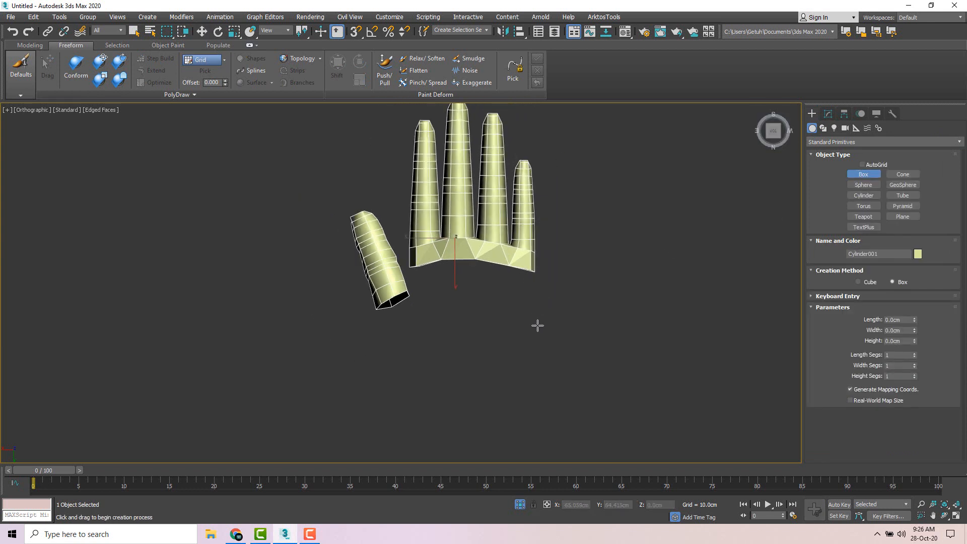
{"action": "scroll", "coordinate": [514, 287], "scroll_direction": "down", "scroll_amount": 2}
{"action": "left_click_drag", "start_coordinate": [511, 289], "coordinate": [420, 367]}
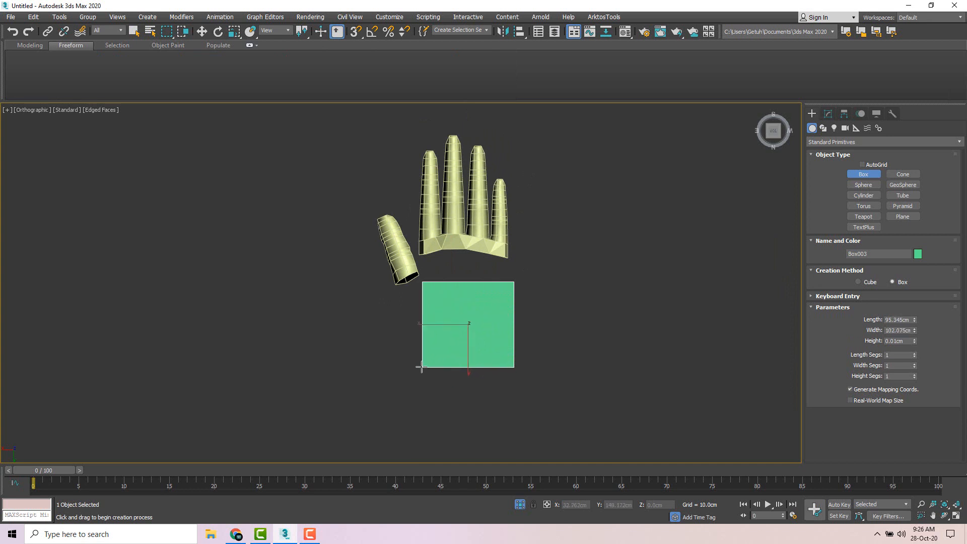
{"action": "left_click", "coordinate": [424, 338]}
- Move the palm box about 15 cm along Y toward the finger bases and lower it about 22 cm
{"action": "key", "text": "w"}
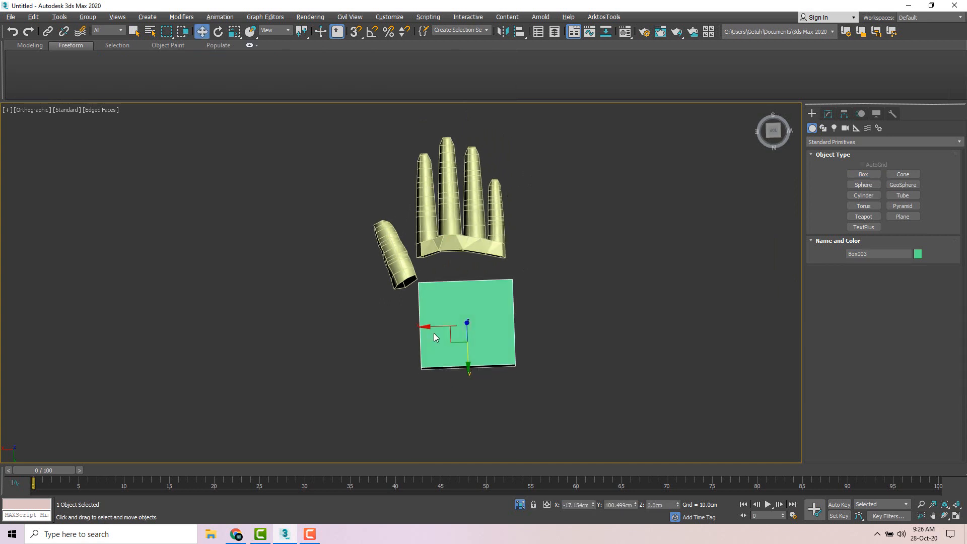
{"action": "middle_click_drag", "start_coordinate": [434, 333], "coordinate": [534, 252], "text": "alt"}
{"action": "left_click", "coordinate": [774, 136]}
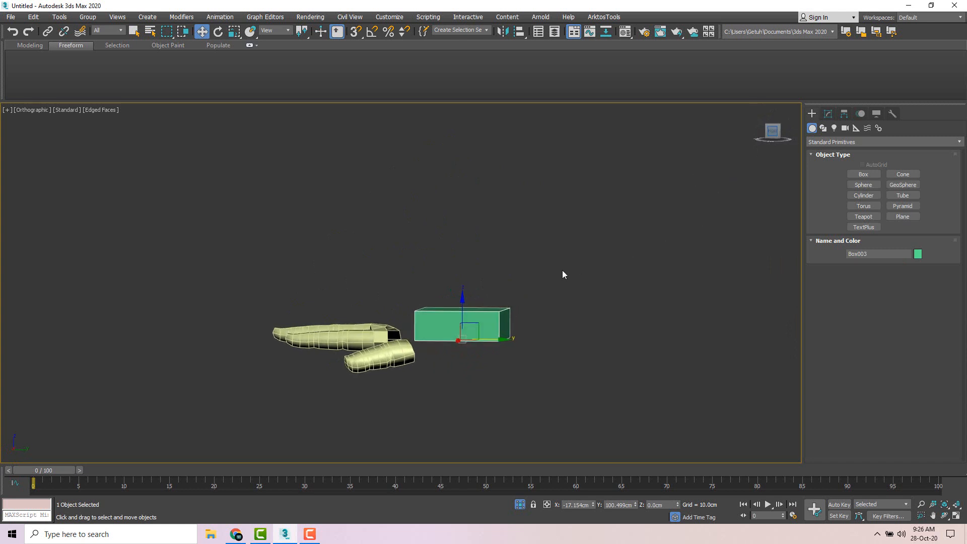
{"action": "left_click_drag", "start_coordinate": [468, 326], "coordinate": [441, 315]}
{"action": "key", "text": "e"}
{"action": "key", "text": "r"}
{"action": "key", "text": "w"}
{"action": "middle_click_drag", "start_coordinate": [490, 312], "coordinate": [521, 361], "text": "alt"}
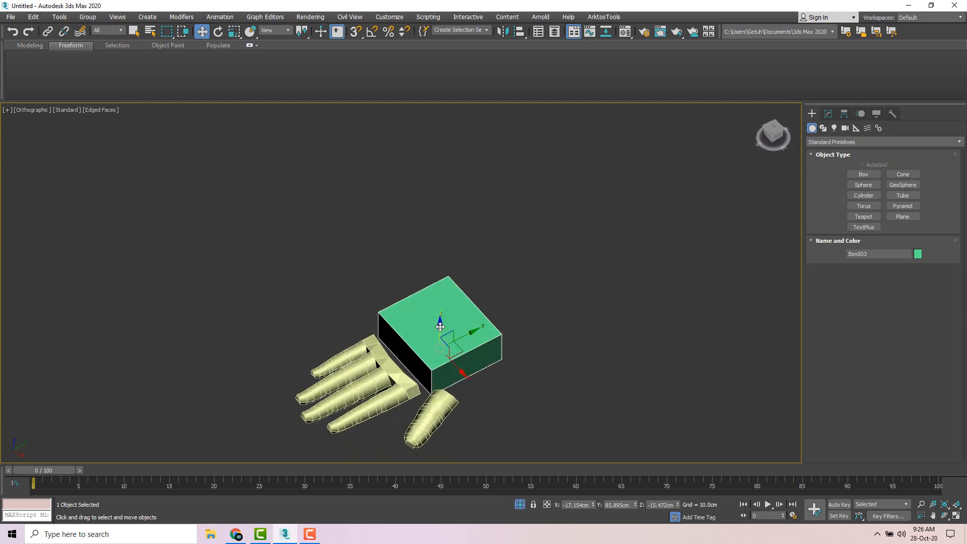
{"action": "left_click_drag", "start_coordinate": [440, 324], "coordinate": [442, 330]}
{"action": "middle_click_drag", "start_coordinate": [503, 330], "coordinate": [482, 327], "text": "alt"}
{"action": "middle_click_drag", "start_coordinate": [466, 363], "coordinate": [467, 334]}
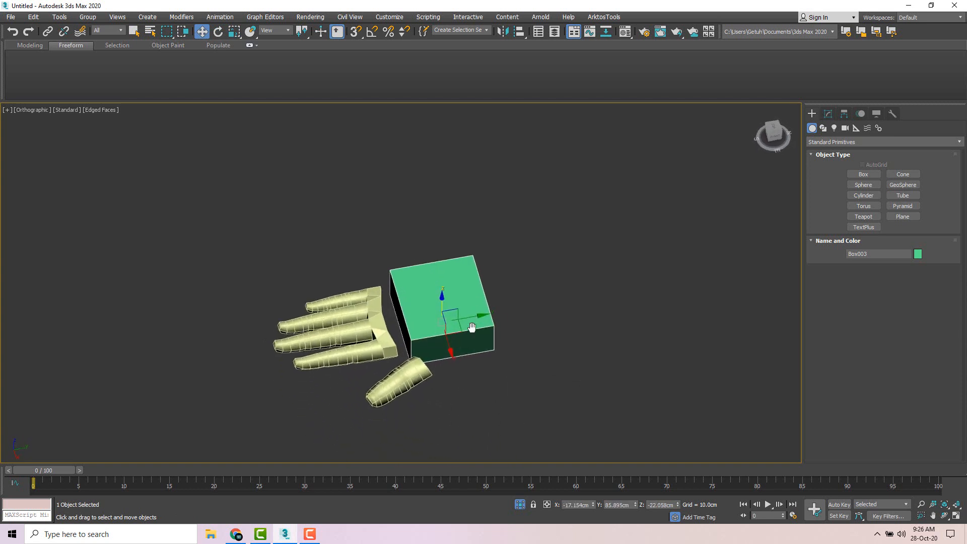
- Convert the palm box to an editable poly
{"action": "right_click", "coordinate": [473, 328]}
{"action": "mouse_move", "coordinate": [506, 433]}
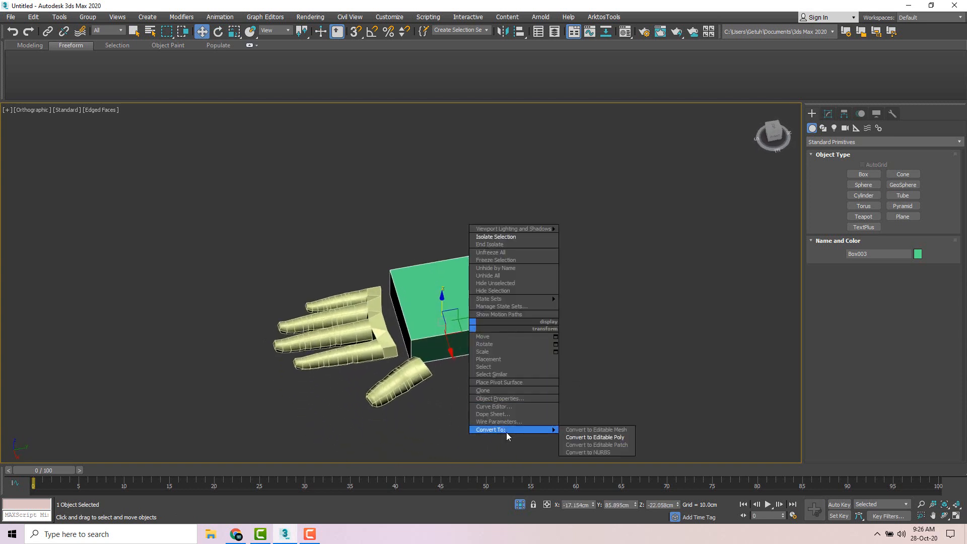
{"action": "left_click", "coordinate": [607, 437]}
{"action": "middle_click_drag", "start_coordinate": [492, 341], "coordinate": [465, 325], "text": "alt"}
- Connect the palm box's four edges running from fingers to wrist with one crosswise edge loop
{"action": "key", "text": "2"}
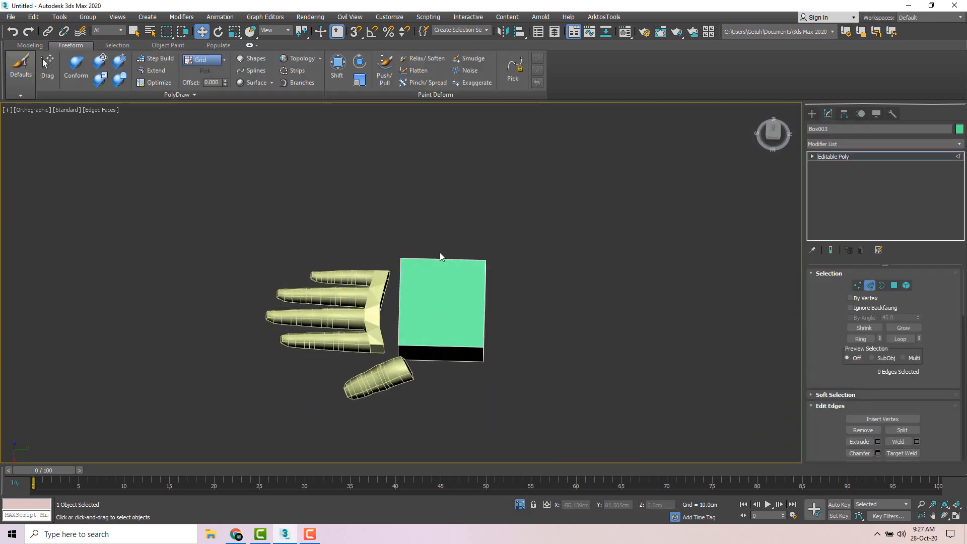
{"action": "middle_click_drag", "start_coordinate": [440, 252], "coordinate": [439, 235], "text": "alt"}
{"action": "left_click_drag", "start_coordinate": [448, 358], "coordinate": [443, 421]}
{"action": "left_click_drag", "start_coordinate": [437, 207], "coordinate": [438, 330]}
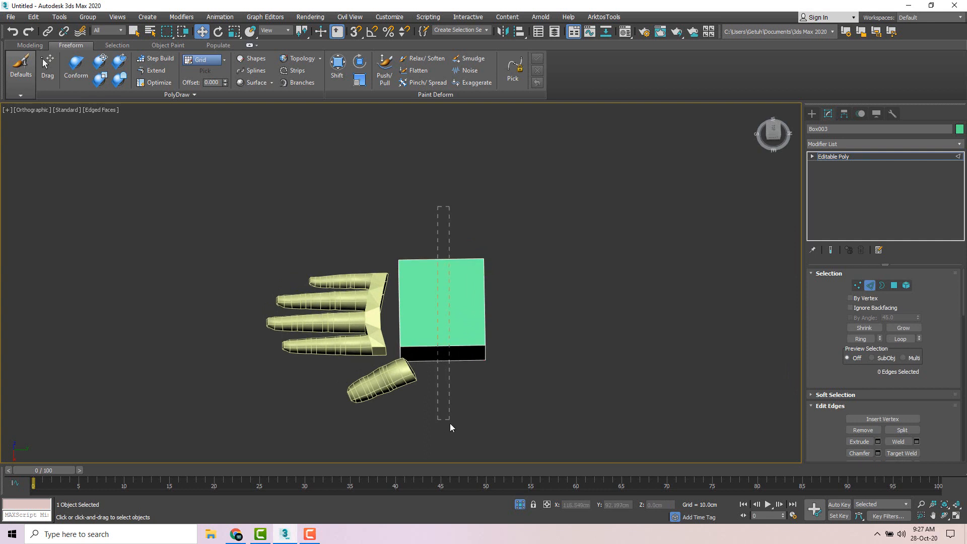
{"action": "left_click_drag", "start_coordinate": [450, 427], "coordinate": [450, 425]}
{"action": "right_click", "coordinate": [456, 338]}
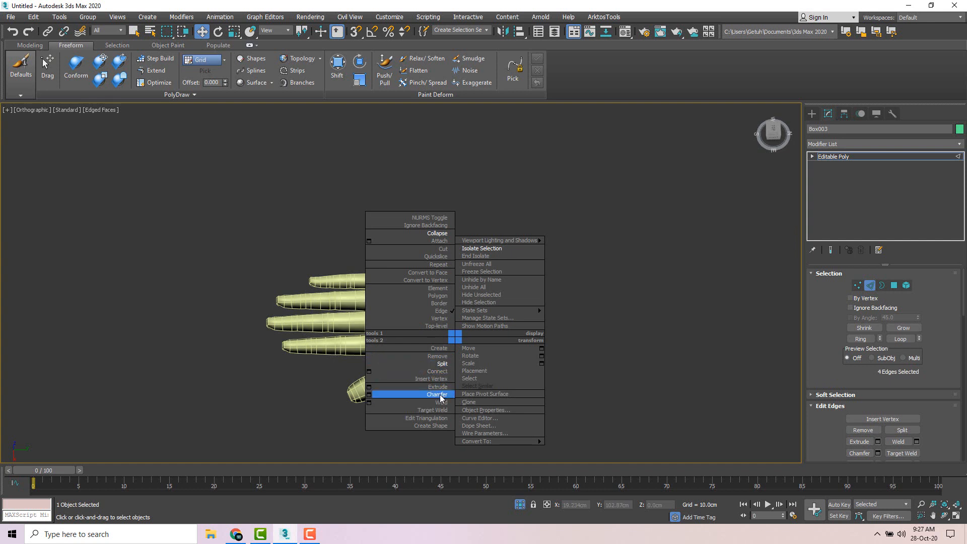
{"action": "left_click", "coordinate": [440, 373]}
{"action": "middle_click_drag", "start_coordinate": [472, 358], "coordinate": [481, 323], "text": "alt"}
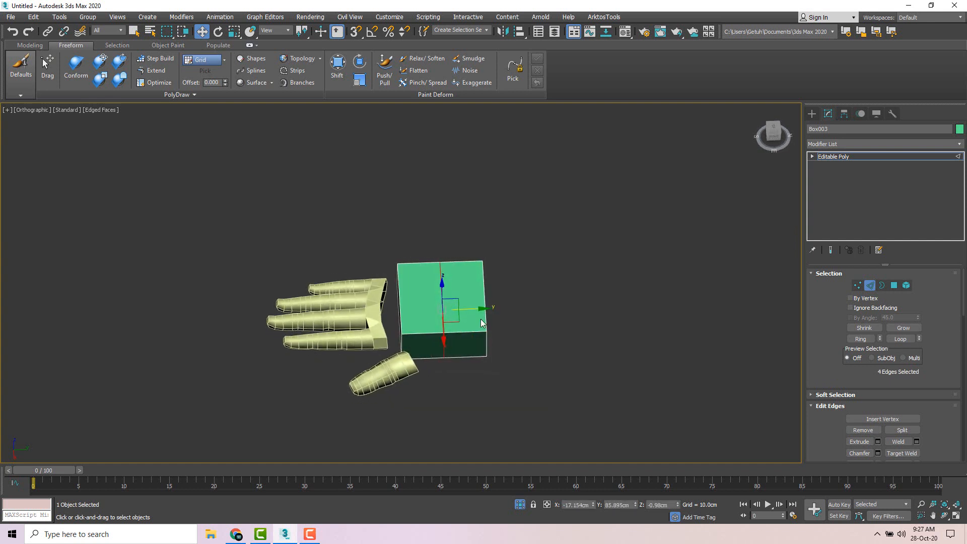
- Extrude the wrist-side half of the palm's thumb-side face outward and move the box about 5 cm toward the fingers
{"action": "key", "text": "4"}
{"action": "left_click", "coordinate": [473, 340]}
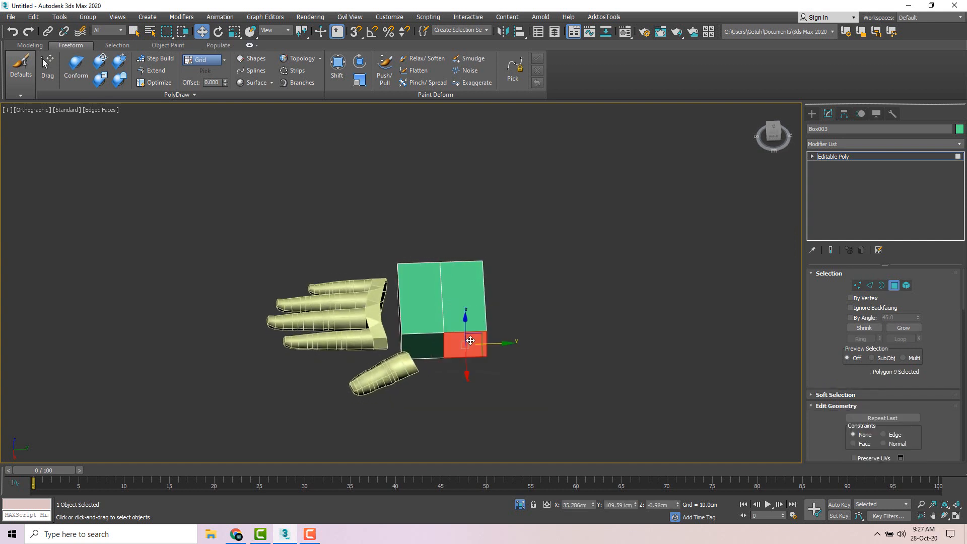
{"action": "key", "text": "shift+e"}
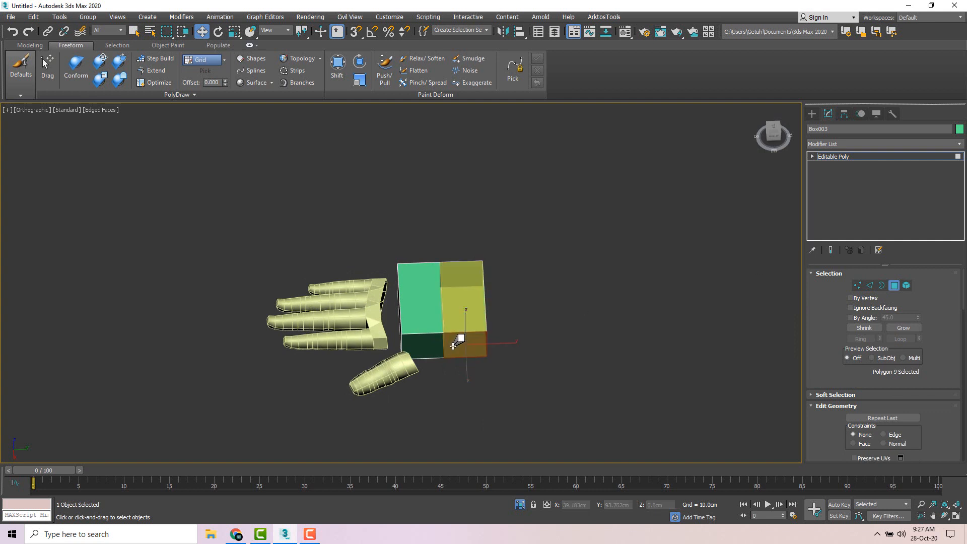
{"action": "left_click_drag", "start_coordinate": [459, 347], "coordinate": [460, 314]}
{"action": "mouse_move", "coordinate": [461, 321]}
{"action": "middle_mouse_down", "text": "alt"}
{"action": "mouse_move", "coordinate": [484, 358]}
{"action": "mouse_move", "coordinate": [459, 338]}
{"action": "middle_mouse_up", "text": "alt"}
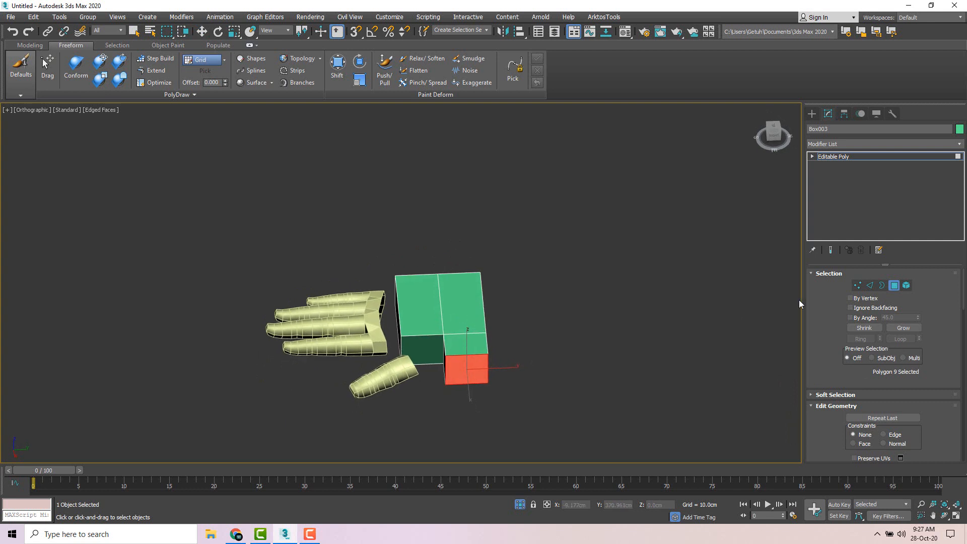
{"action": "left_click", "coordinate": [893, 286]}
{"action": "left_click_drag", "start_coordinate": [476, 332], "coordinate": [471, 332]}
{"action": "middle_click_drag", "start_coordinate": [471, 332], "coordinate": [438, 333], "text": "alt"}
- Delete the palm box's face toward the fingers and its two wrist-end faces
{"action": "key", "text": "4"}
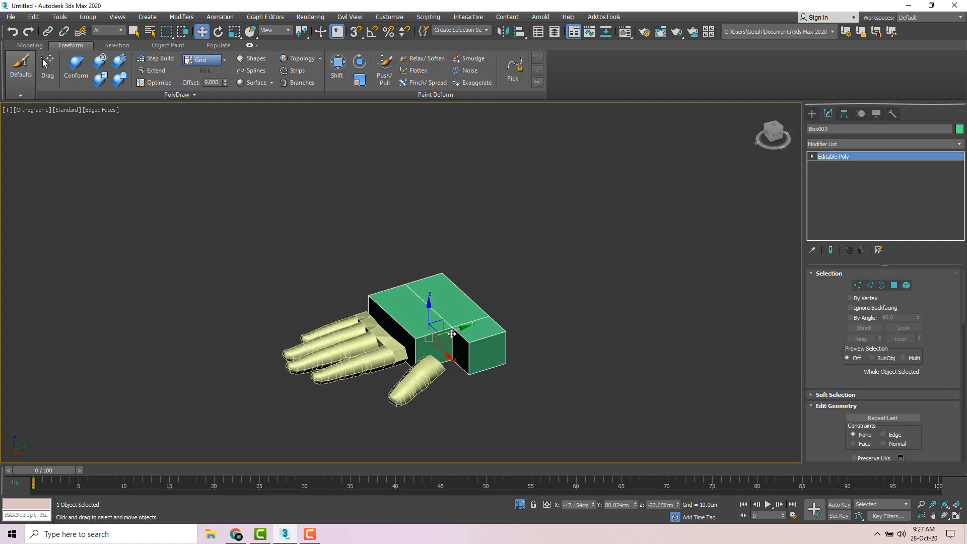
{"action": "left_click", "coordinate": [402, 341]}
{"action": "middle_click_drag", "start_coordinate": [555, 352], "coordinate": [462, 357], "text": "alt"}
{"action": "left_click", "coordinate": [462, 357], "text": "ctrl"}
{"action": "left_click", "coordinate": [409, 377], "text": "ctrl"}
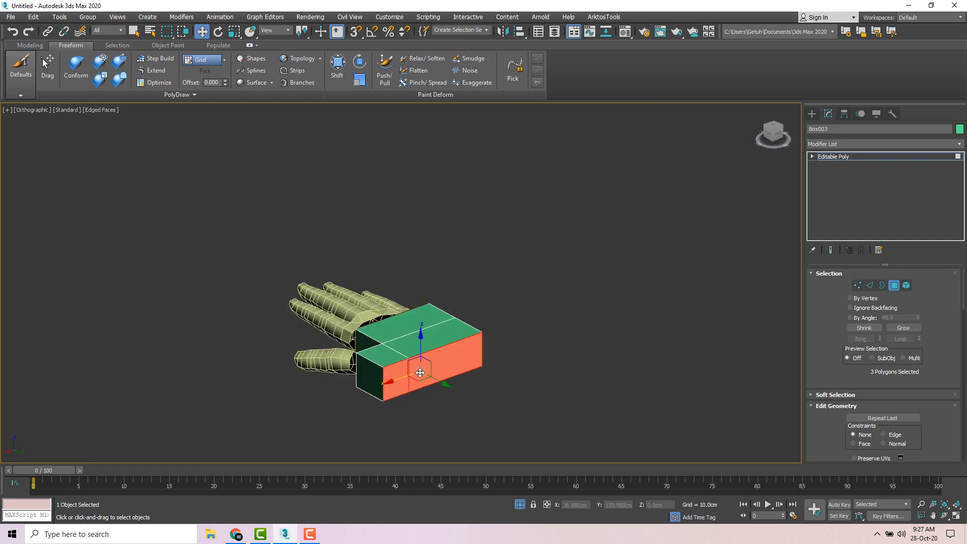
{"action": "middle_click_drag", "start_coordinate": [409, 378], "coordinate": [513, 329], "text": "alt"}
{"action": "left_click", "coordinate": [478, 354]}
{"action": "left_click", "coordinate": [894, 285]}
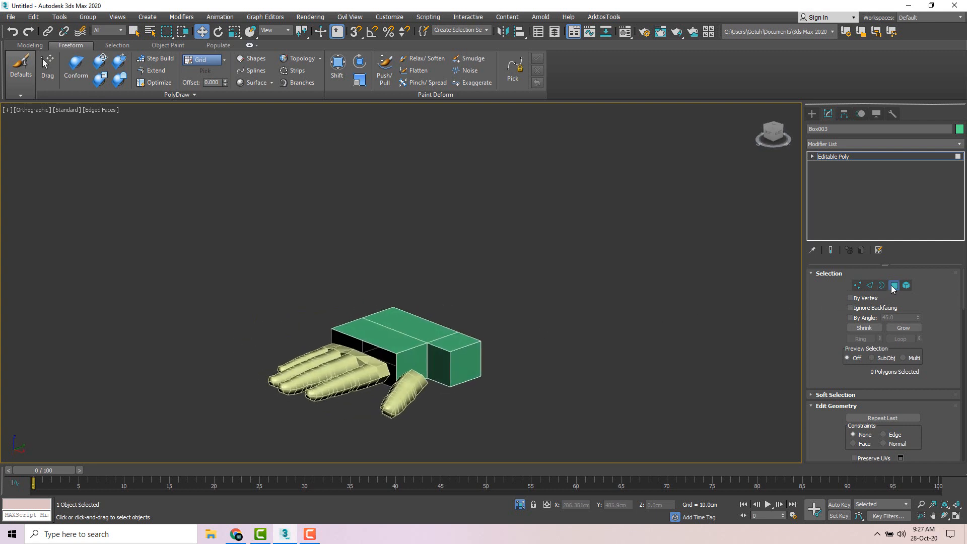
- Try a TurboSmooth modifier on the open-ended palm box and remove it again
{"action": "left_click", "coordinate": [615, 322]}
{"action": "left_click", "coordinate": [459, 351]}
{"action": "middle_click_drag", "start_coordinate": [459, 354], "coordinate": [479, 345], "text": "alt"}
{"action": "left_click", "coordinate": [842, 145]}
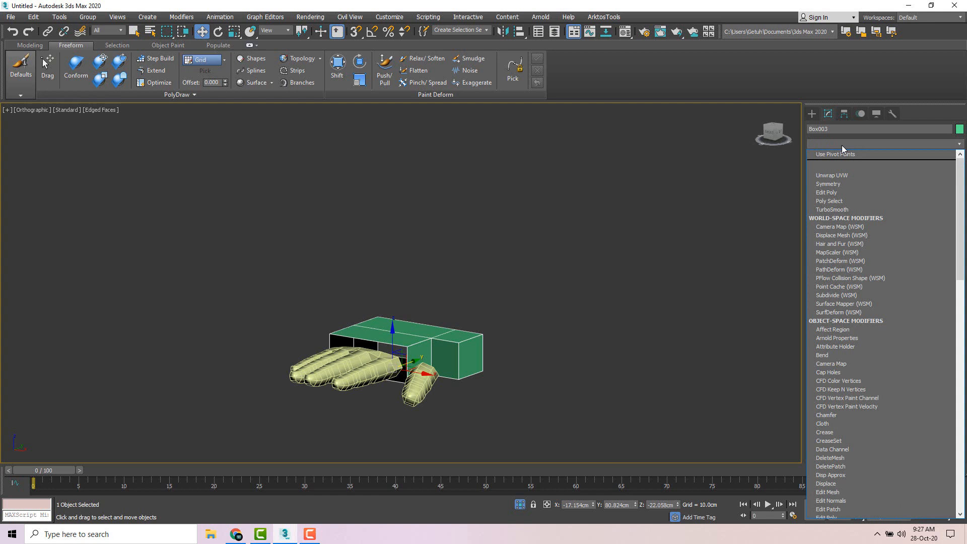
{"action": "key", "text": "t"}
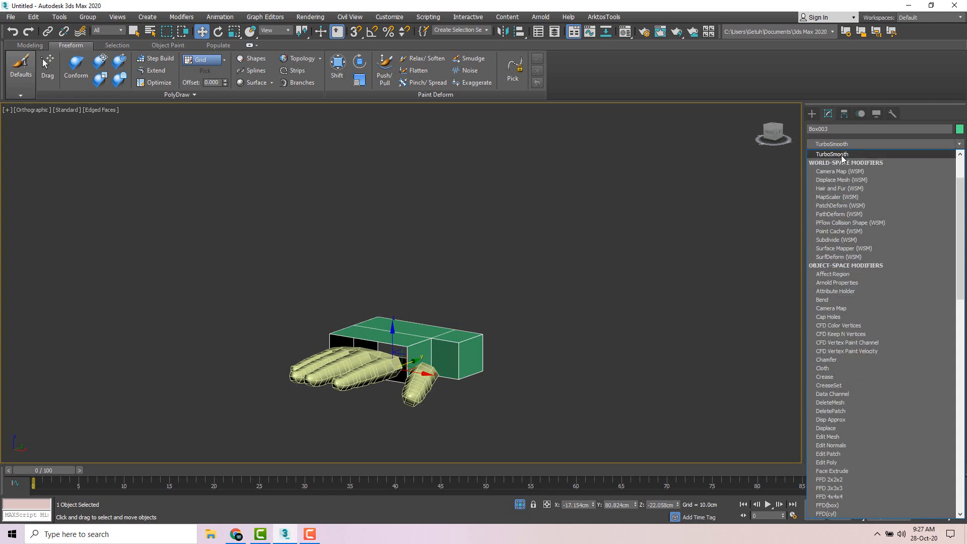
{"action": "left_click", "coordinate": [842, 154]}
{"action": "left_click", "coordinate": [860, 250]}
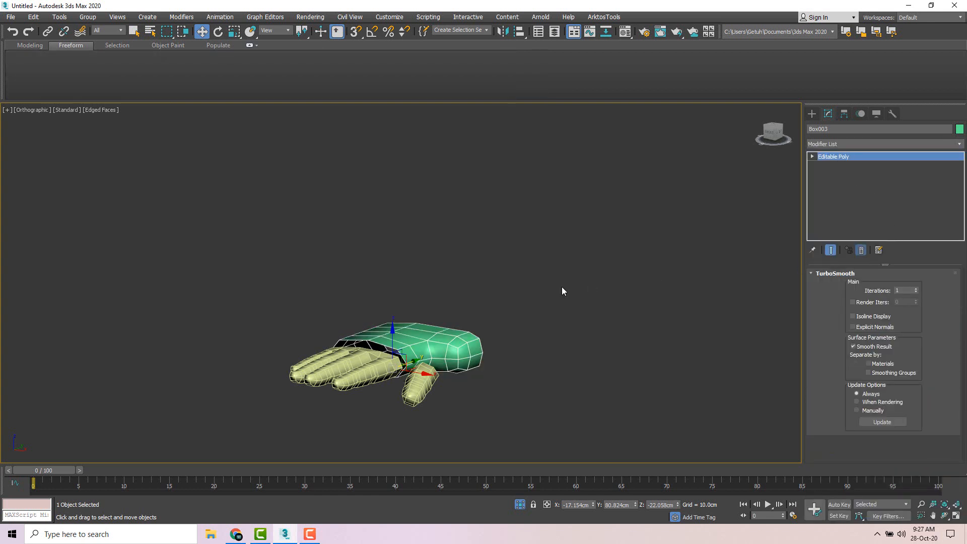
{"action": "middle_click_drag", "start_coordinate": [561, 286], "coordinate": [572, 313], "text": "alt"}
- Connect the palm's six widthwise edges with a loop running from the fingers to the wrist
{"action": "left_click", "coordinate": [870, 286]}
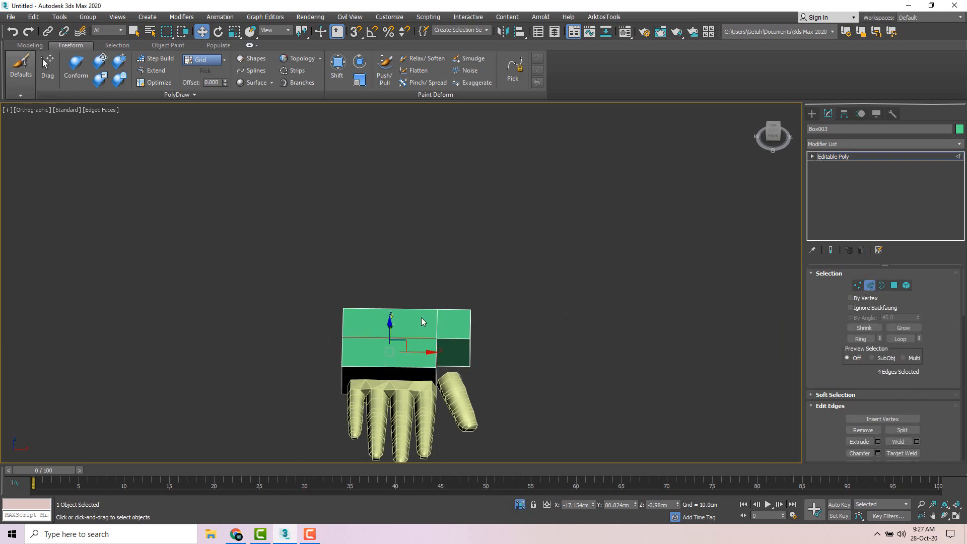
{"action": "middle_click_drag", "start_coordinate": [422, 317], "coordinate": [391, 279], "text": "alt"}
{"action": "left_click_drag", "start_coordinate": [403, 360], "coordinate": [403, 360]}
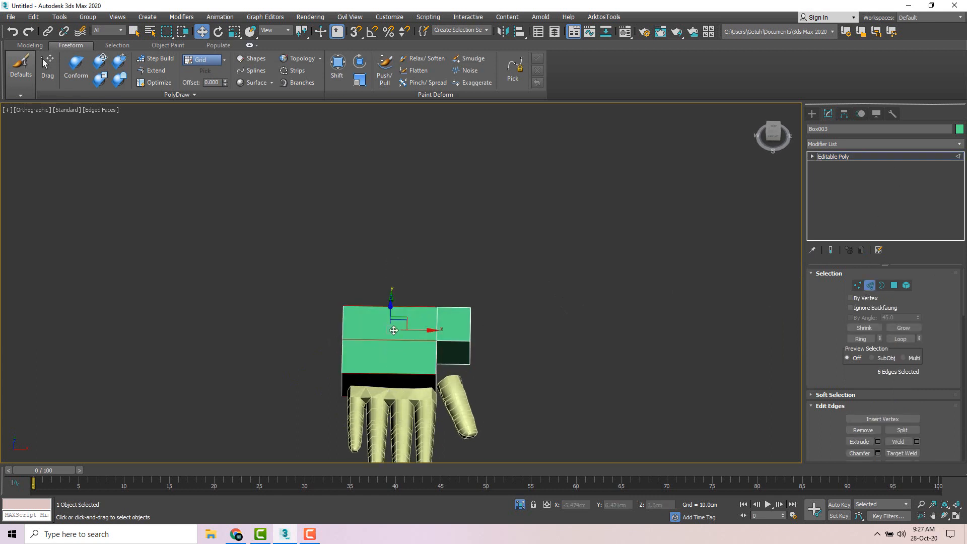
{"action": "middle_click_drag", "start_coordinate": [399, 366], "coordinate": [389, 337], "text": "alt"}
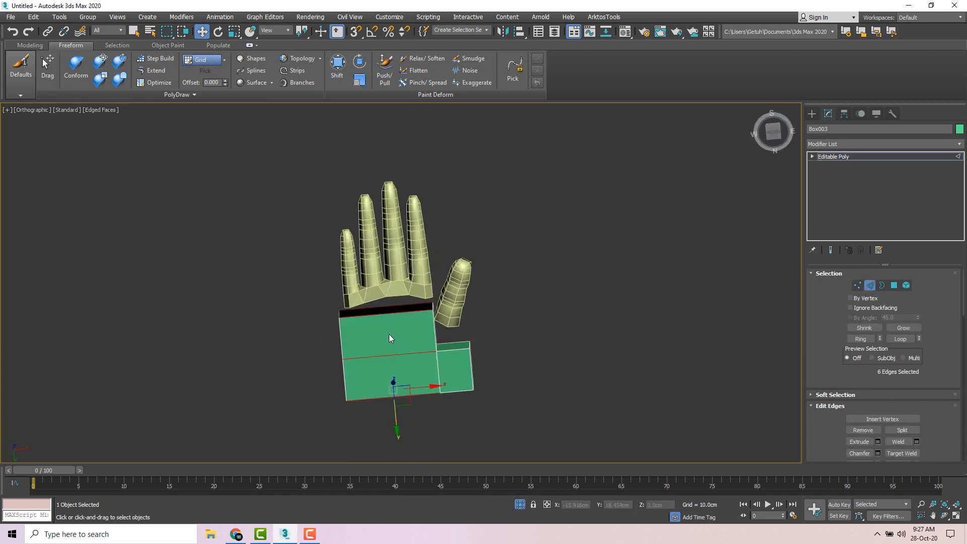
{"action": "right_click", "coordinate": [408, 339]}
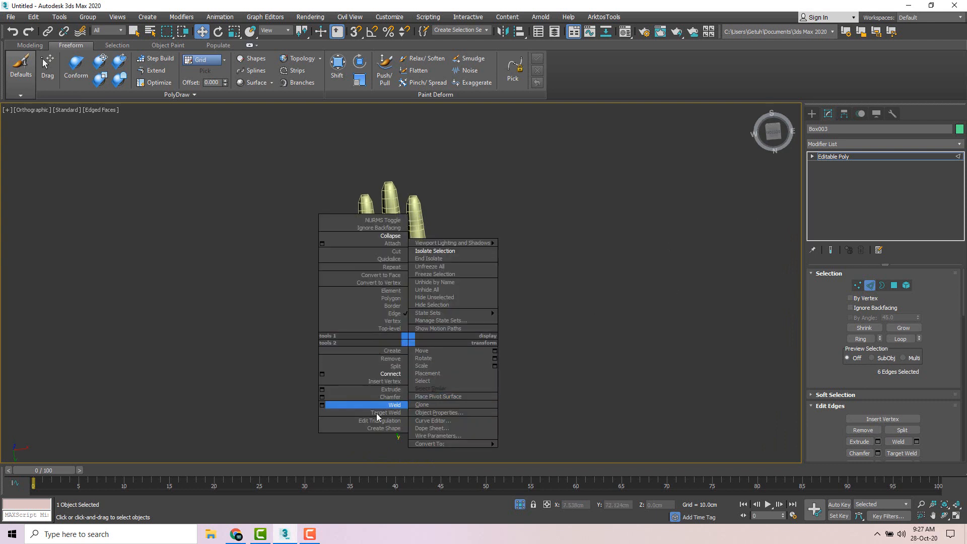
{"action": "left_click", "coordinate": [396, 374]}
{"action": "middle_click_drag", "start_coordinate": [395, 377], "coordinate": [499, 403], "text": "alt"}
{"action": "left_click", "coordinate": [868, 289]}
{"action": "middle_click_drag", "start_coordinate": [579, 307], "coordinate": [590, 332], "text": "alt"}
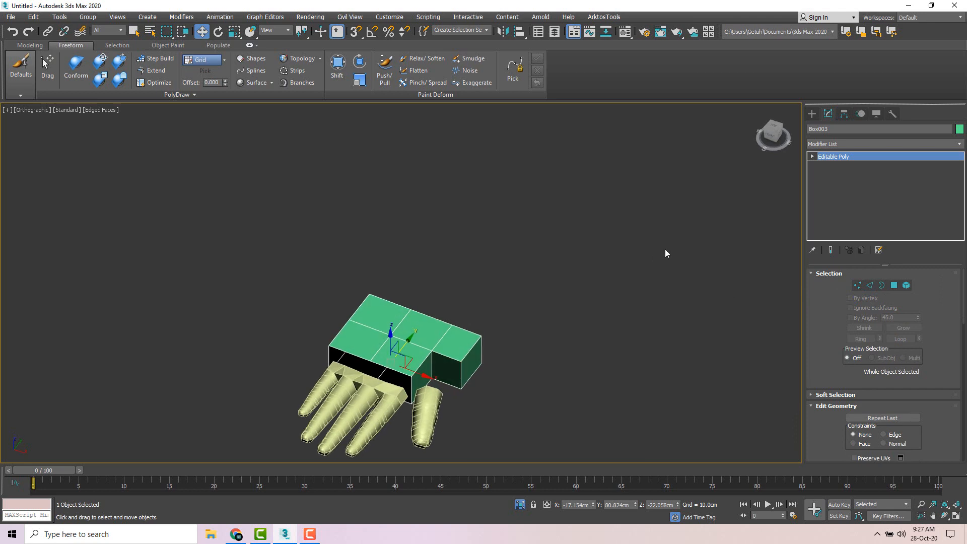
- Apply a TurboSmooth modifier to the palm box and inspect its shape from above
{"action": "left_click", "coordinate": [665, 249]}
{"action": "left_click", "coordinate": [356, 342]}
{"action": "left_click", "coordinate": [824, 143]}
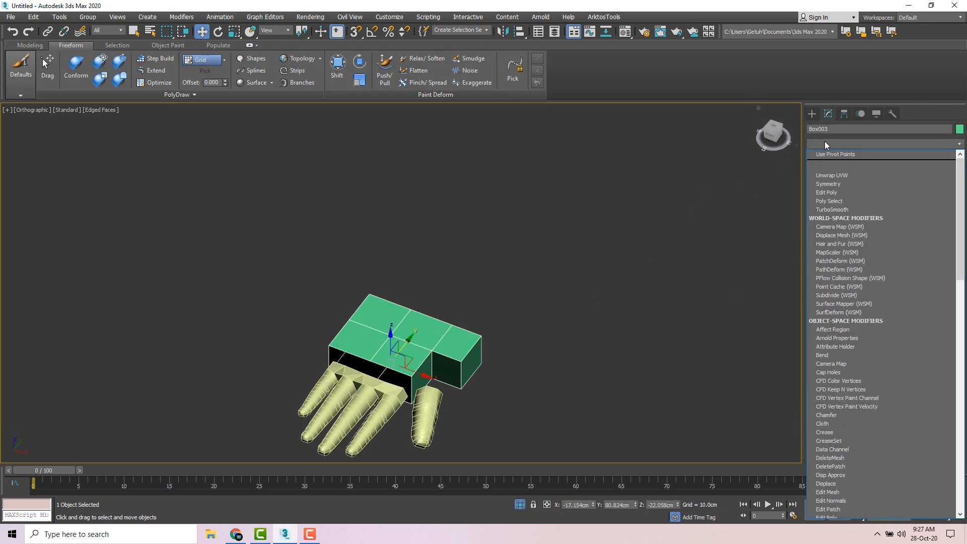
{"action": "left_click", "coordinate": [835, 154]}
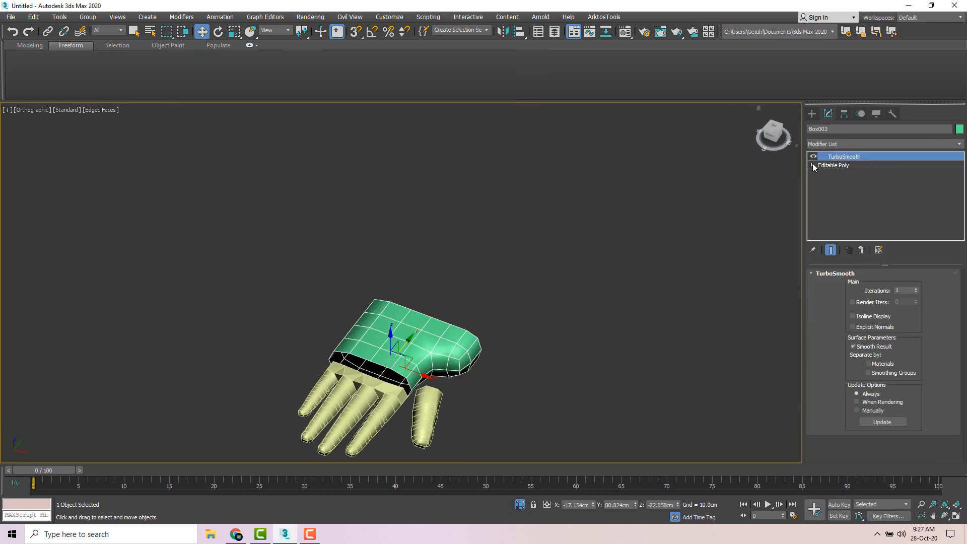
{"action": "middle_click_drag", "start_coordinate": [504, 305], "coordinate": [458, 335], "text": "alt"}
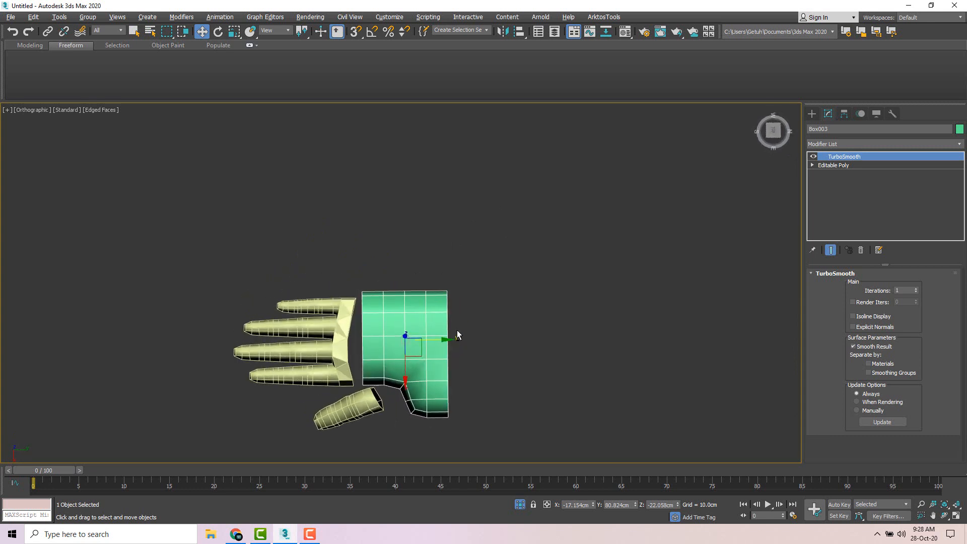
- Return to the palm's Editable Poly level beneath TurboSmooth and turn on the smoothed end-result display
{"action": "left_click", "coordinate": [834, 165]}
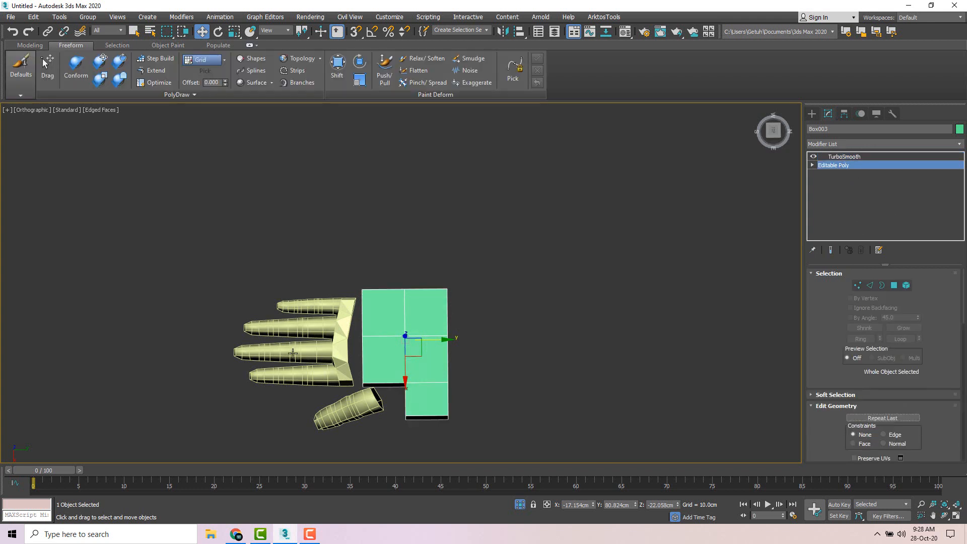
{"action": "middle_click_drag", "start_coordinate": [292, 354], "coordinate": [398, 348], "text": "alt"}
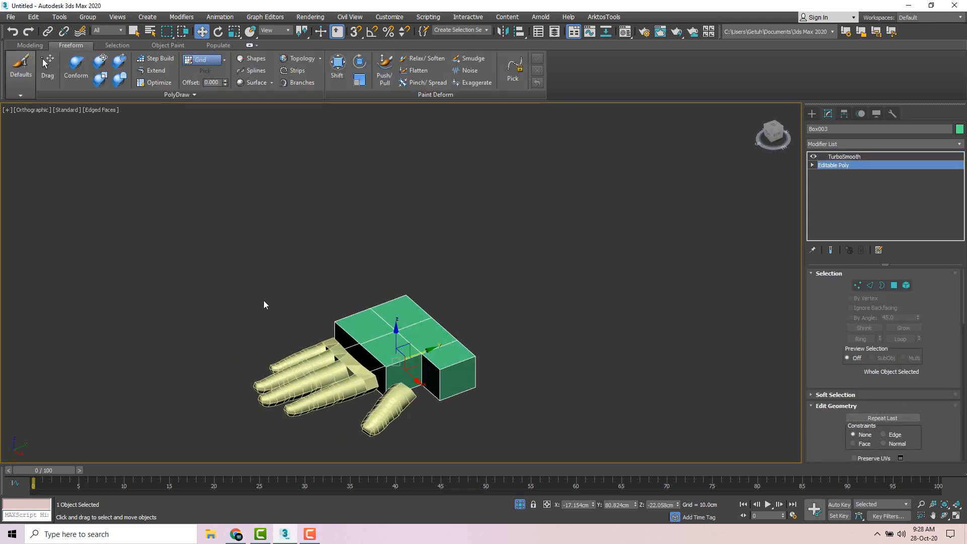
{"action": "scroll", "coordinate": [388, 302], "scroll_direction": "up", "scroll_amount": 3}
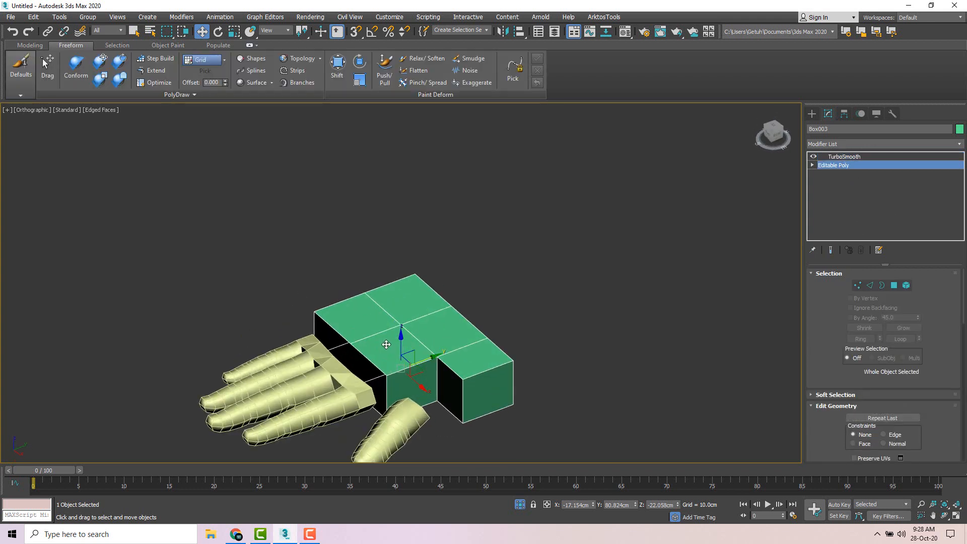
{"action": "left_click", "coordinate": [832, 251]}
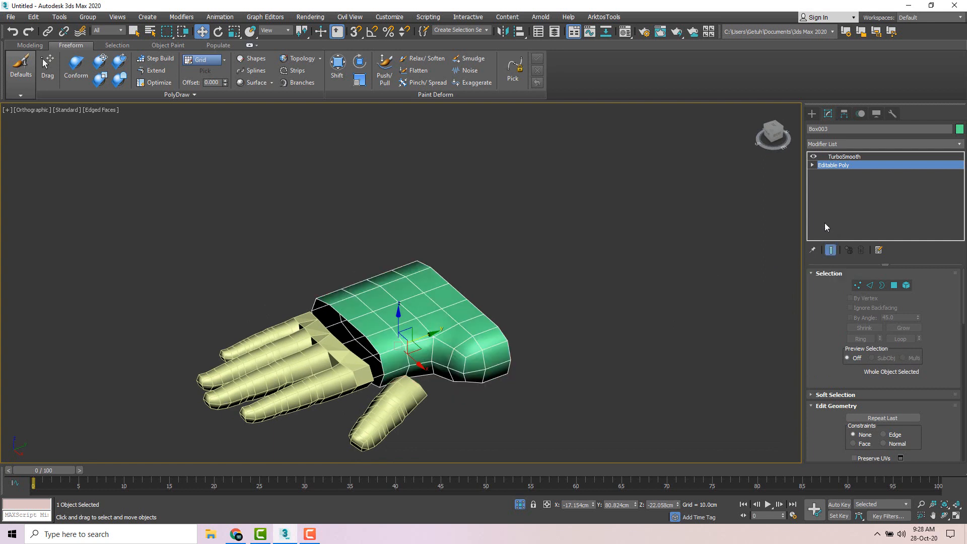
- Move the two outer wrist-end vertices of the thumb-side extrusion inward to taper it toward the wrist
{"action": "left_click", "coordinate": [858, 287]}
{"action": "middle_click_drag", "start_coordinate": [479, 307], "coordinate": [438, 359], "text": "alt"}
{"action": "left_click", "coordinate": [769, 133]}
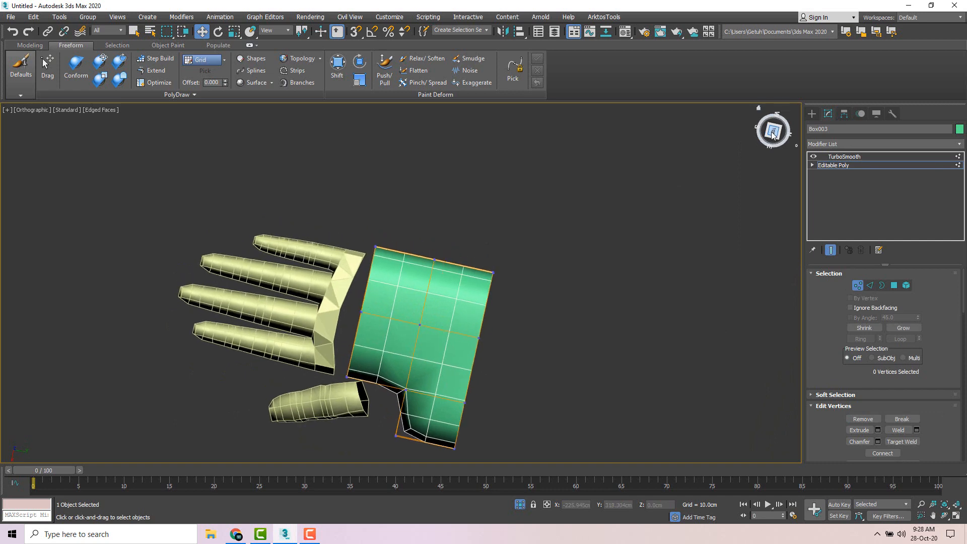
{"action": "left_click_drag", "start_coordinate": [438, 423], "coordinate": [465, 398]}
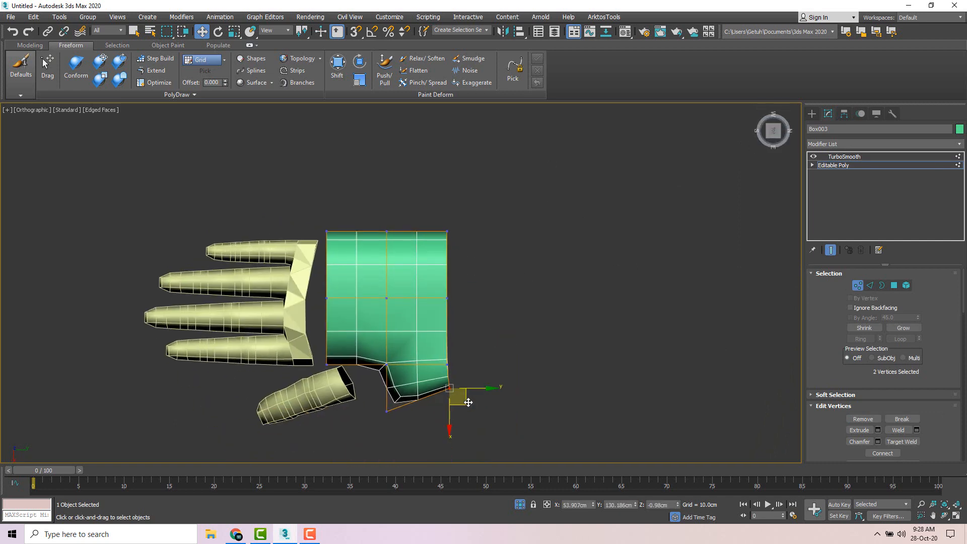
- Shift the palm's little-finger side vertices inward and pull the finger-end vertices toward the knuckles to follow their arc
{"action": "left_click_drag", "start_coordinate": [378, 231], "coordinate": [462, 250]}
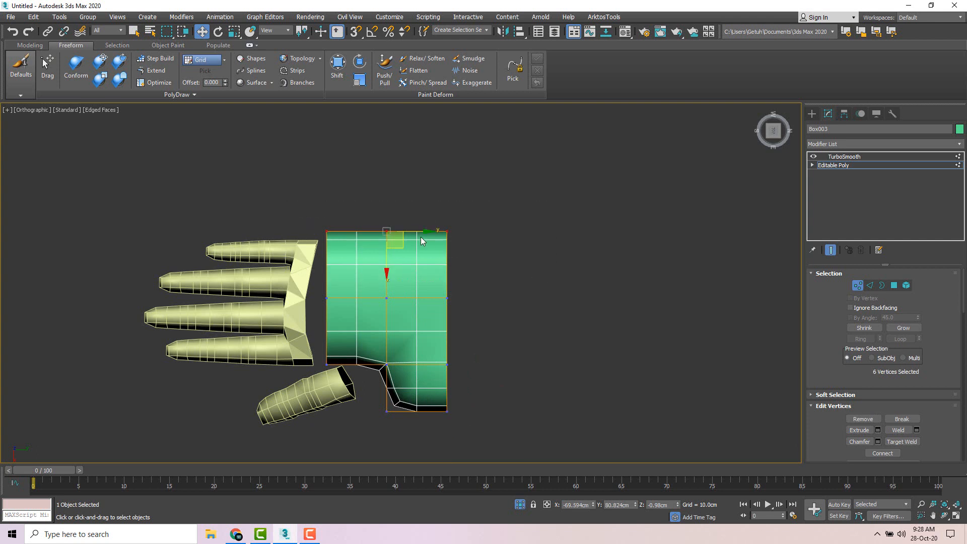
{"action": "left_click_drag", "start_coordinate": [387, 265], "coordinate": [335, 300]}
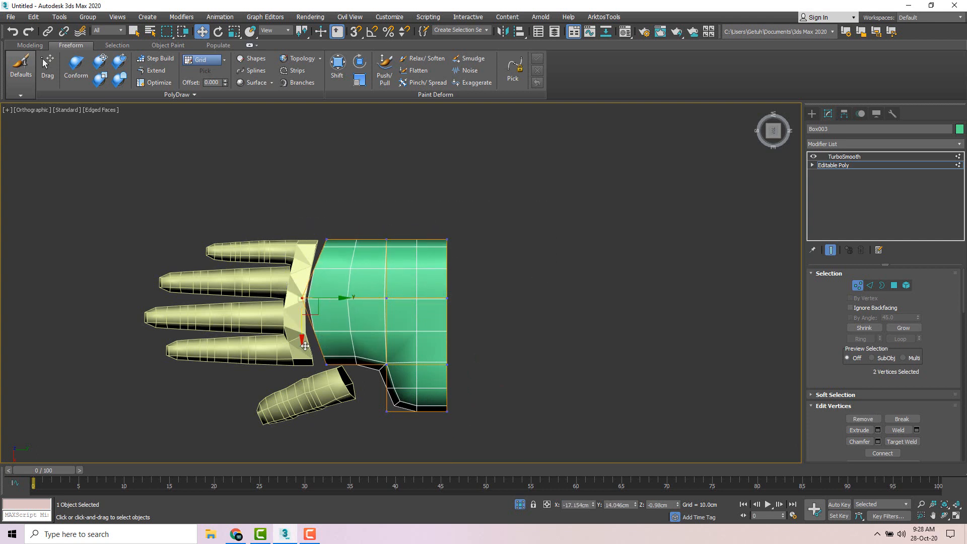
{"action": "left_click_drag", "start_coordinate": [305, 346], "coordinate": [338, 361]}
{"action": "key", "text": "ctrl+z"}
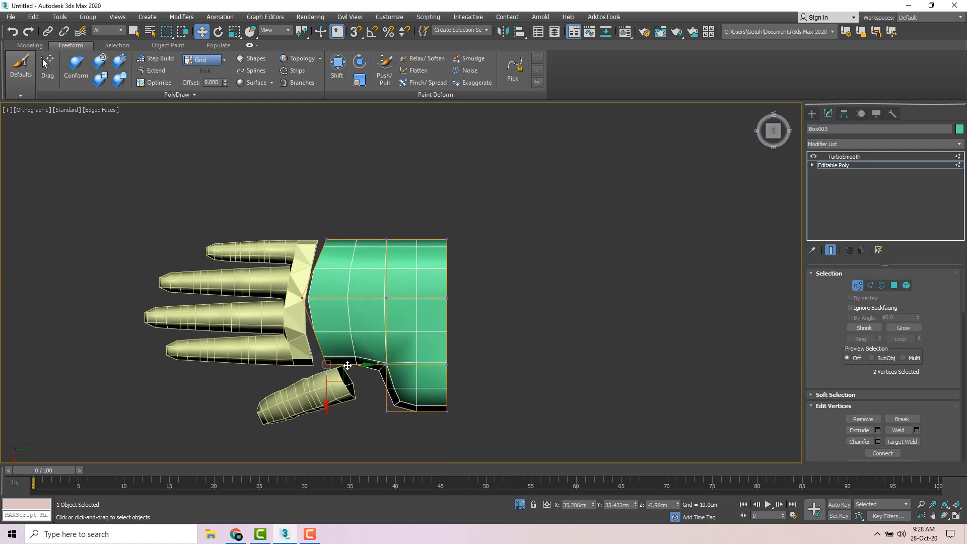
{"action": "left_click_drag", "start_coordinate": [346, 252], "coordinate": [350, 245]}
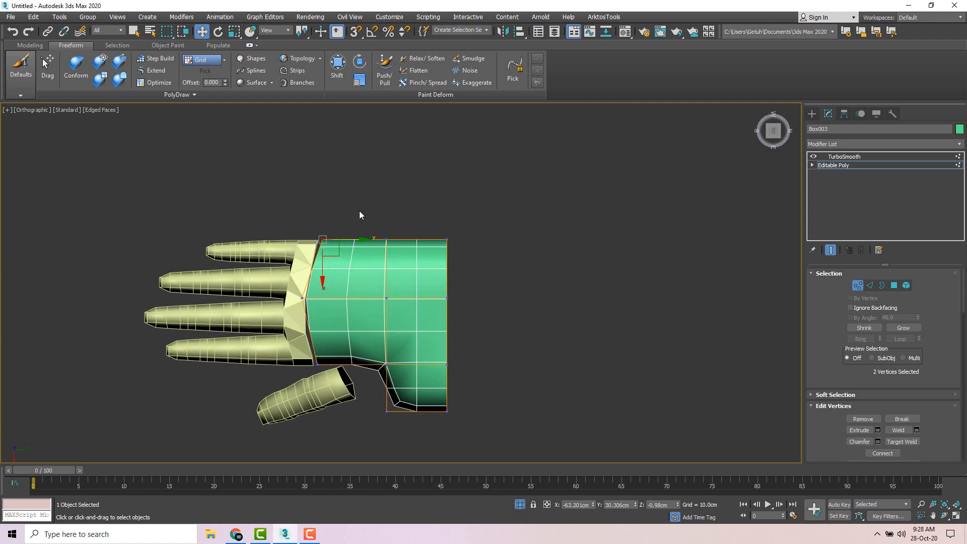
- Move the palm's middle and wrist-end vertex columns toward the fingers, and scale the wrist end narrower across its width
{"action": "left_click_drag", "start_coordinate": [403, 433], "coordinate": [403, 431]}
{"action": "left_click_drag", "start_coordinate": [412, 337], "coordinate": [379, 329]}
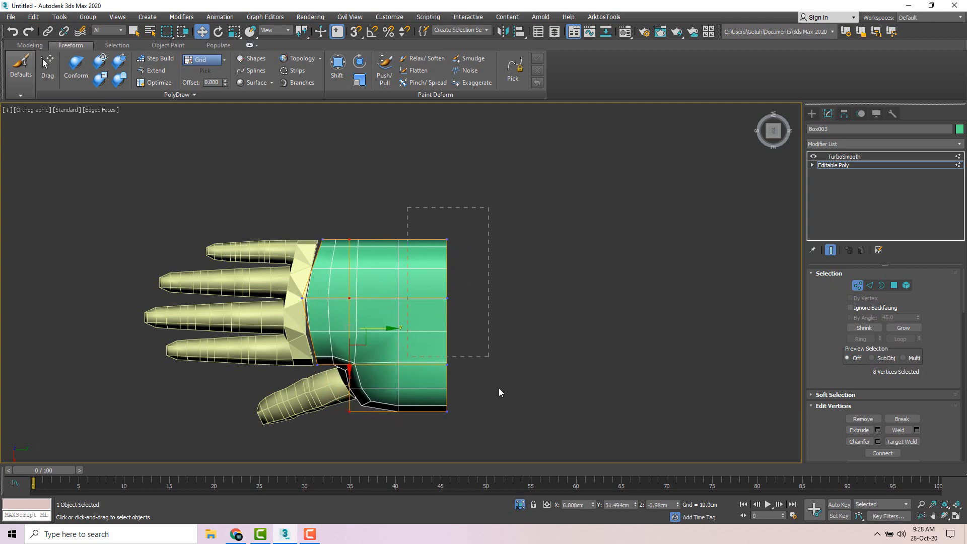
{"action": "left_click_drag", "start_coordinate": [481, 329], "coordinate": [468, 328]}
{"action": "key", "text": "e"}
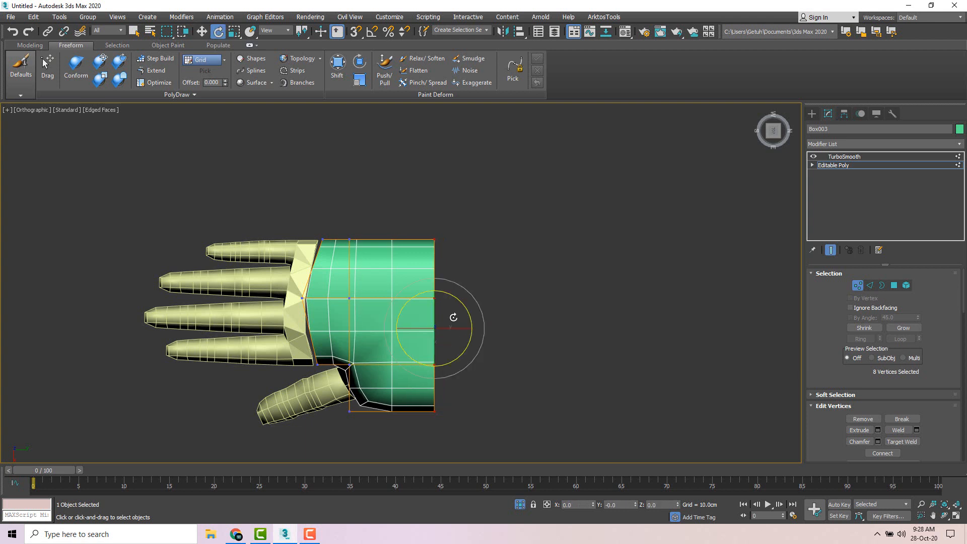
{"action": "key", "text": "r"}
{"action": "left_click_drag", "start_coordinate": [435, 378], "coordinate": [437, 347]}
{"action": "key", "text": "w"}
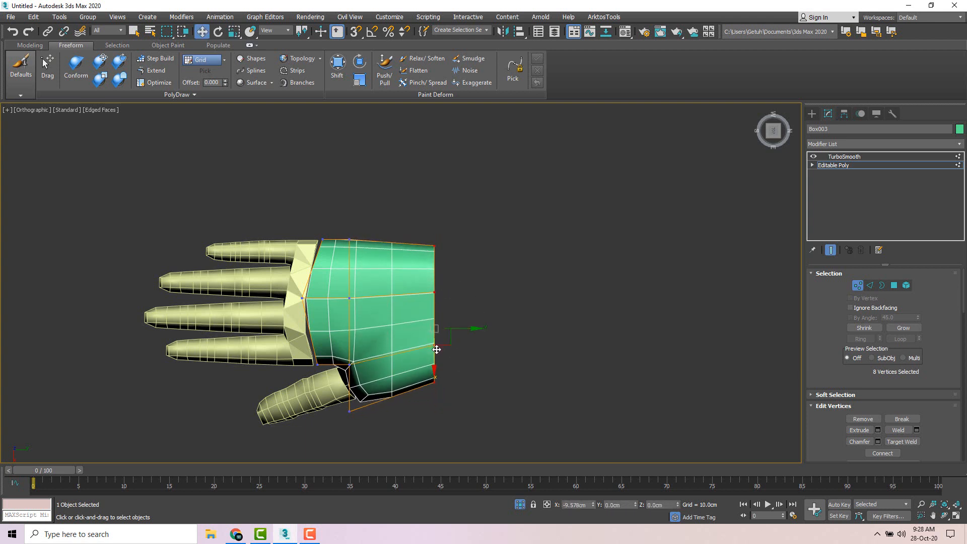
- From the side, lower the palm's top finger-end vertices slightly and raise the bottom wrist-end vertices to thin the wrist
{"action": "middle_click_drag", "start_coordinate": [403, 373], "coordinate": [404, 276], "text": "alt"}
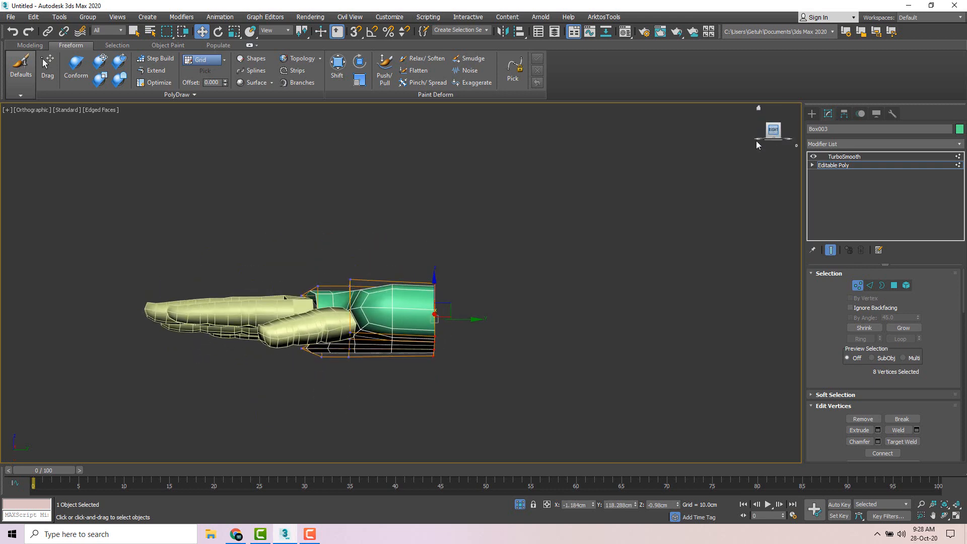
{"action": "middle_click_drag", "start_coordinate": [386, 233], "coordinate": [413, 218]}
{"action": "left_click_drag", "start_coordinate": [361, 296], "coordinate": [361, 296]}
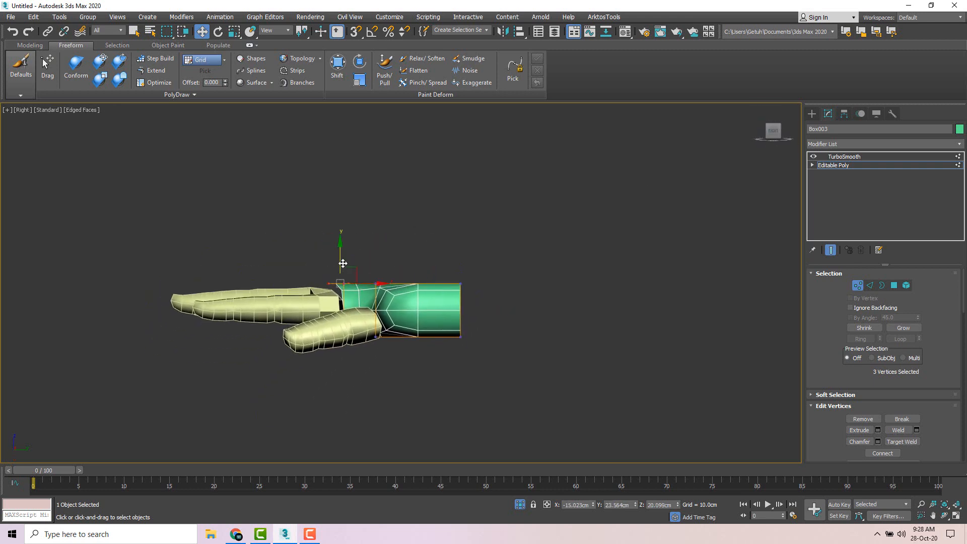
{"action": "left_click_drag", "start_coordinate": [341, 262], "coordinate": [341, 266]}
{"action": "left_click", "coordinate": [373, 263]}
{"action": "left_click_drag", "start_coordinate": [398, 294], "coordinate": [397, 294]}
{"action": "left_click_drag", "start_coordinate": [453, 328], "coordinate": [468, 343]}
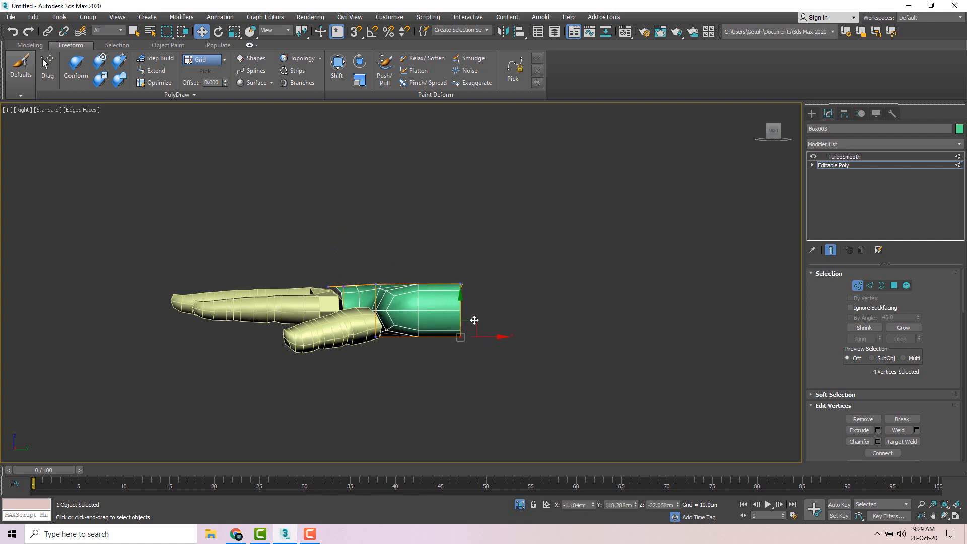
{"action": "left_click_drag", "start_coordinate": [463, 308], "coordinate": [463, 305]}
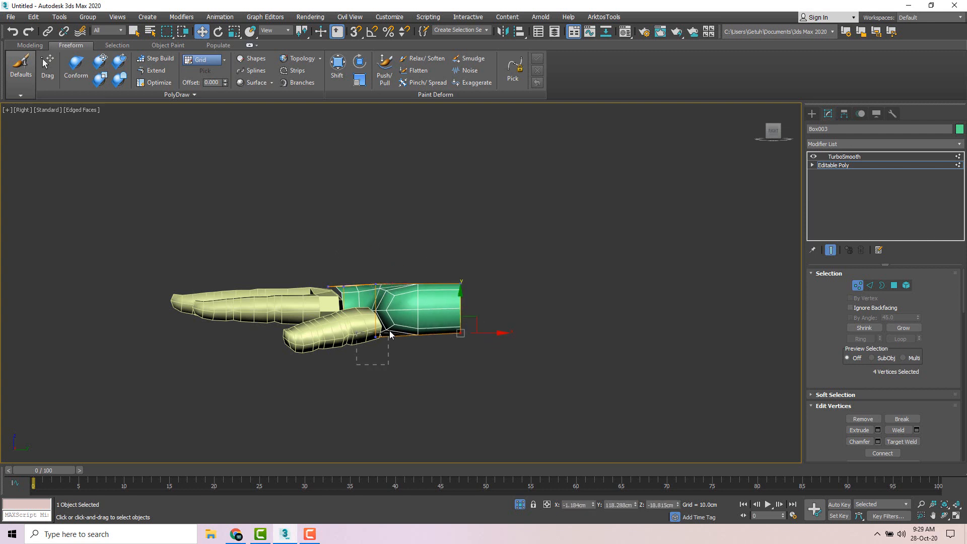
- Adjust the middle column's bottom vertices slightly downward so the underside of the palm bulges
{"action": "left_click_drag", "start_coordinate": [391, 335], "coordinate": [376, 319]}
{"action": "middle_click_drag", "start_coordinate": [379, 320], "coordinate": [549, 322], "text": "alt"}
{"action": "left_click", "coordinate": [775, 130]}
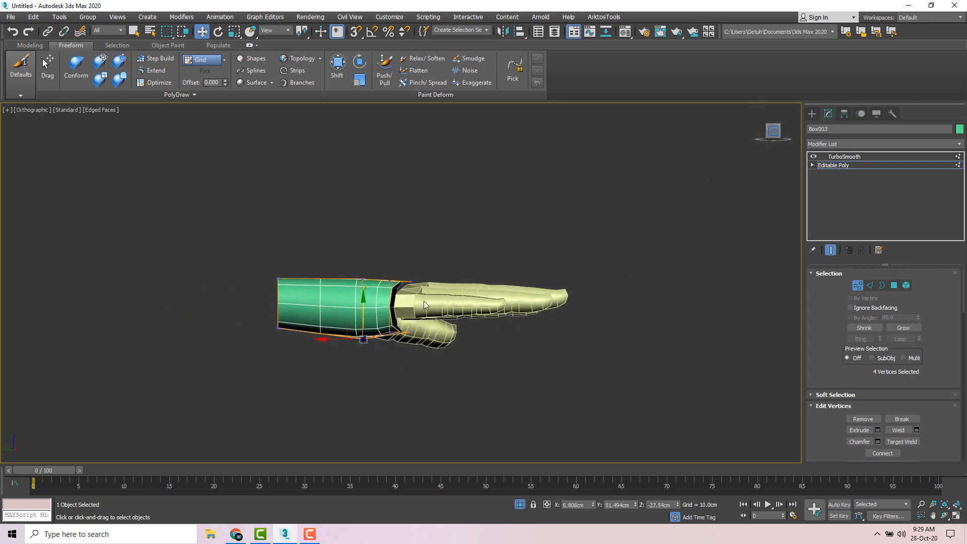
{"action": "left_click", "coordinate": [353, 356]}
{"action": "left_click_drag", "start_coordinate": [366, 333], "coordinate": [366, 333]}
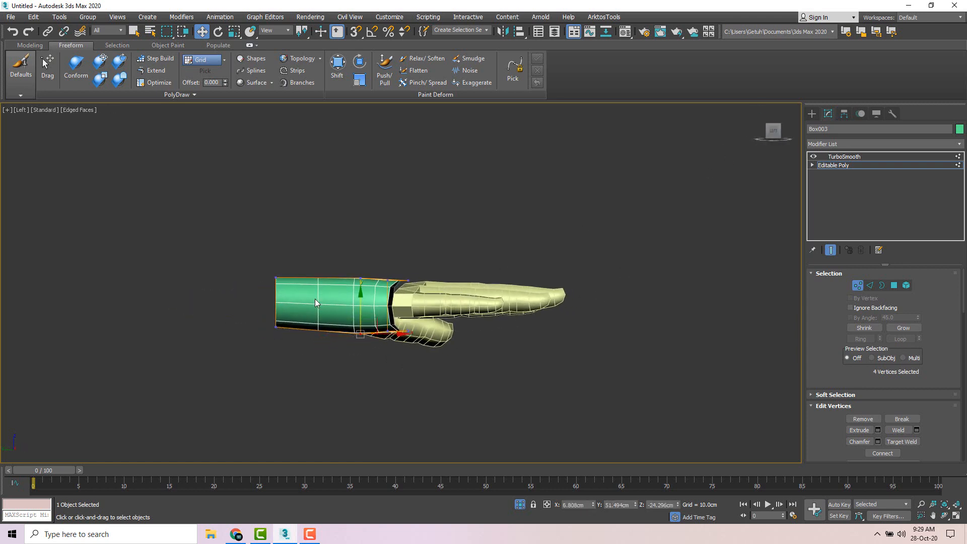
- Raise the palm's top middle vertices and bring the little-finger side's top and bottom vertices closer together to thin that edge
{"action": "left_click", "coordinate": [340, 262]}
{"action": "middle_click_drag", "start_coordinate": [434, 259], "coordinate": [303, 242], "text": "alt"}
{"action": "left_click_drag", "start_coordinate": [324, 308], "coordinate": [325, 308]}
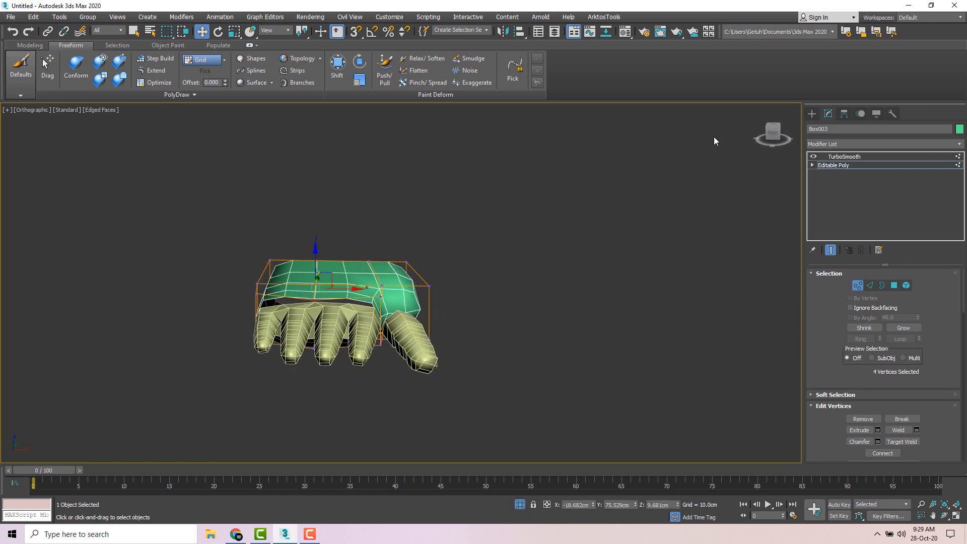
{"action": "left_click", "coordinate": [775, 133]}
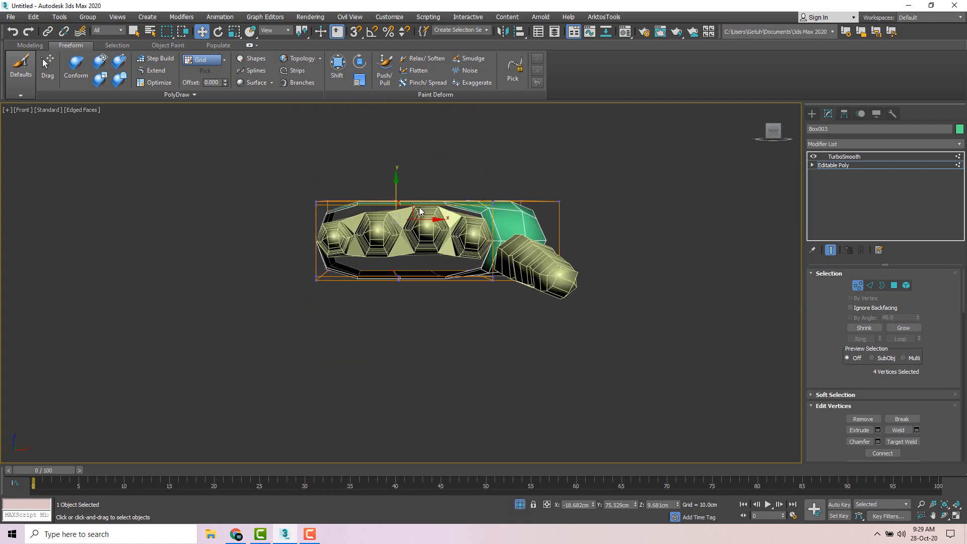
{"action": "left_click_drag", "start_coordinate": [397, 187], "coordinate": [397, 182]}
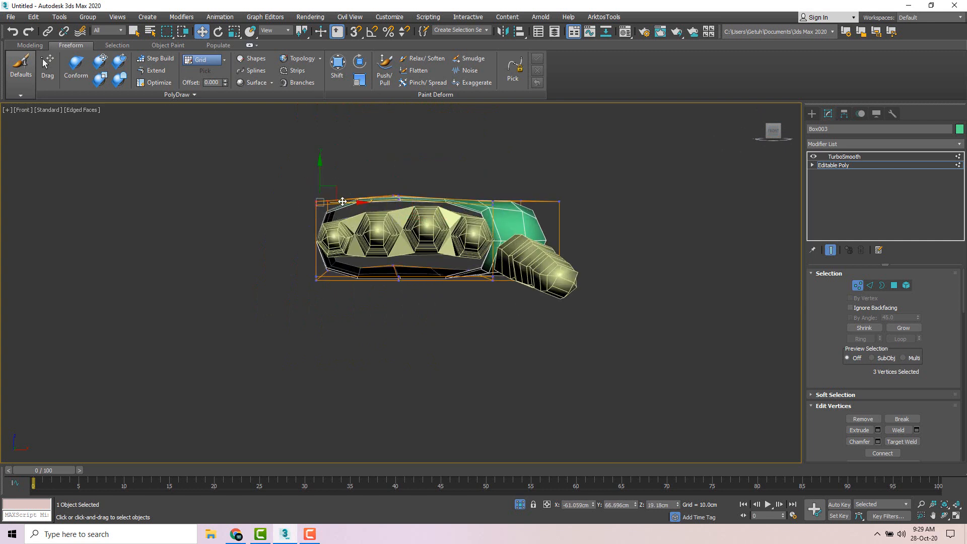
{"action": "left_click_drag", "start_coordinate": [342, 202], "coordinate": [340, 218]}
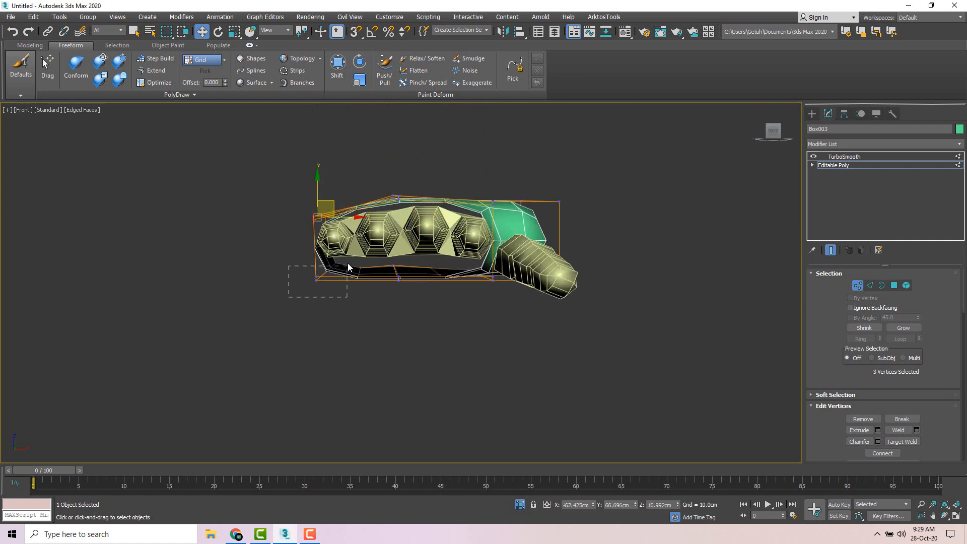
{"action": "left_click_drag", "start_coordinate": [348, 267], "coordinate": [348, 266]}
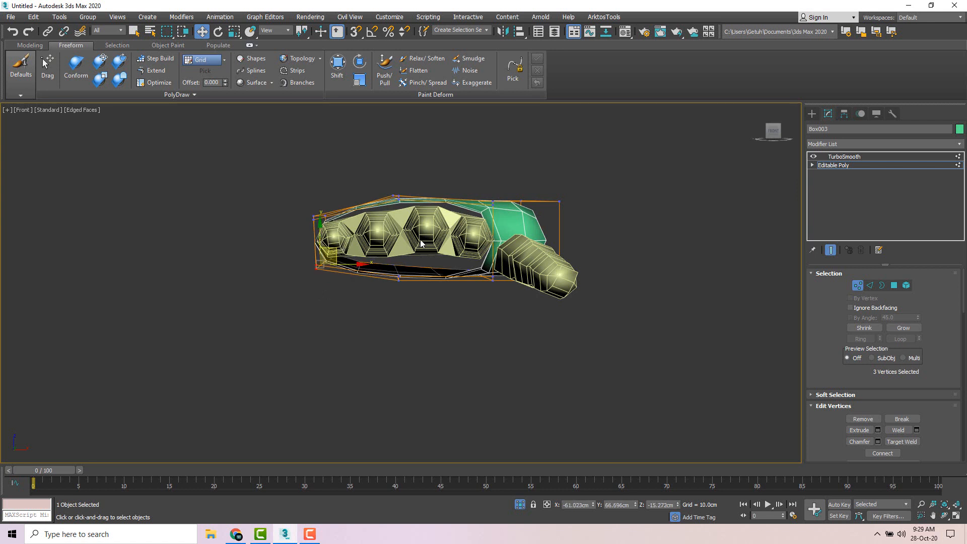
- Move the palm's lower finger-end corner vertex beside the thumb upward and outward toward the thumb
{"action": "left_click", "coordinate": [493, 203]}
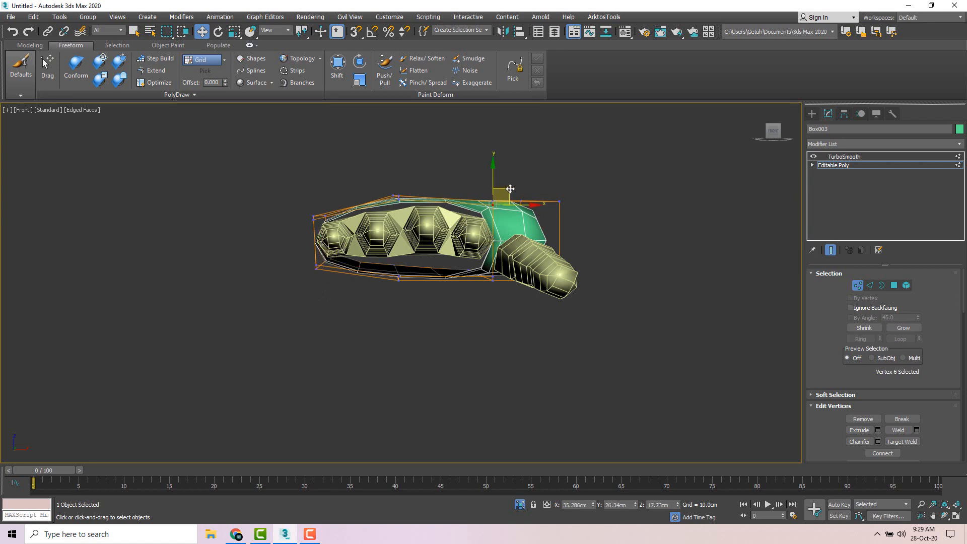
{"action": "left_click", "coordinate": [494, 276]}
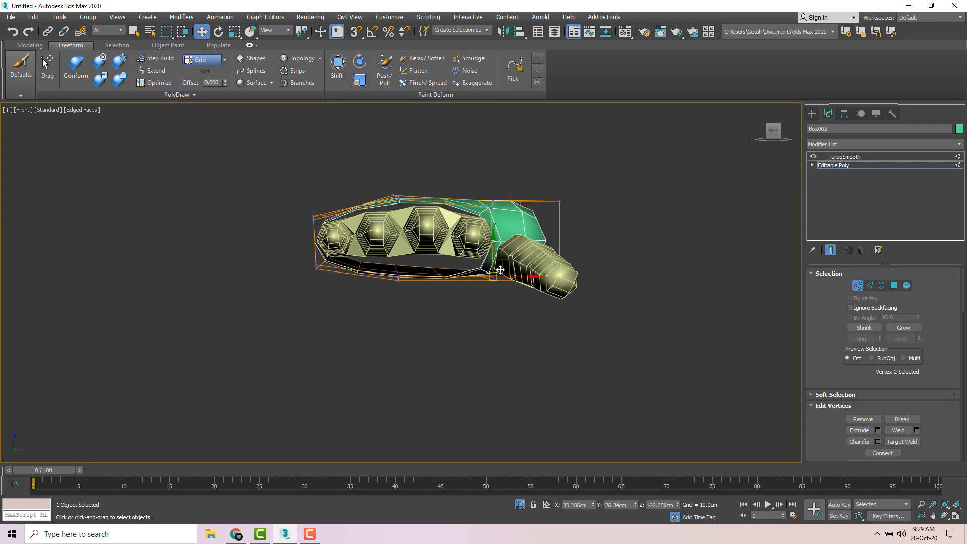
{"action": "middle_click_drag", "start_coordinate": [479, 254], "coordinate": [514, 250], "text": "alt"}
{"action": "scroll", "coordinate": [492, 268], "scroll_direction": "up", "scroll_amount": 4}
{"action": "left_click_drag", "start_coordinate": [528, 272], "coordinate": [533, 273]}
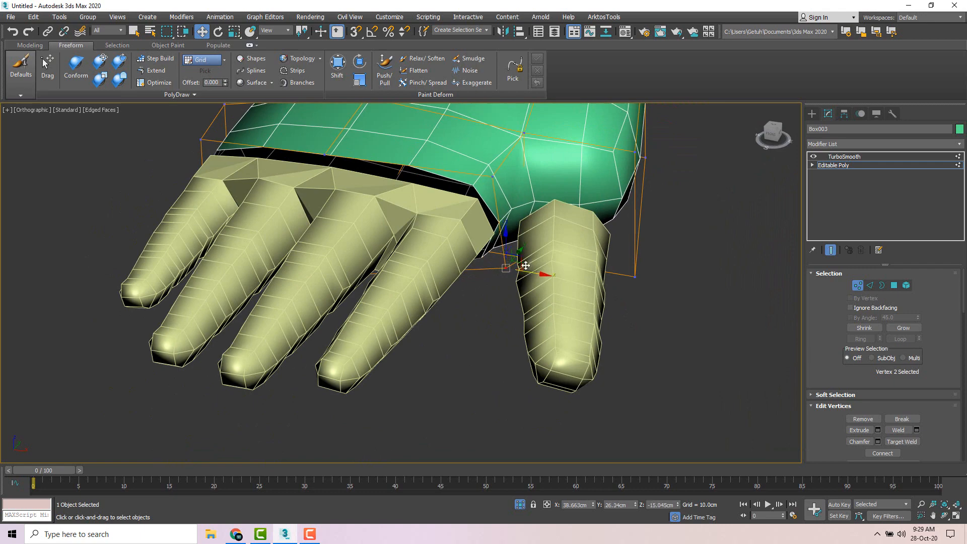
{"action": "middle_click_drag", "start_coordinate": [523, 267], "coordinate": [507, 214], "text": "alt"}
- Adjust the heights of the wrist end's top vertices to round the back of the hand at the wrist
{"action": "scroll", "coordinate": [496, 279], "scroll_direction": "down", "scroll_amount": 5}
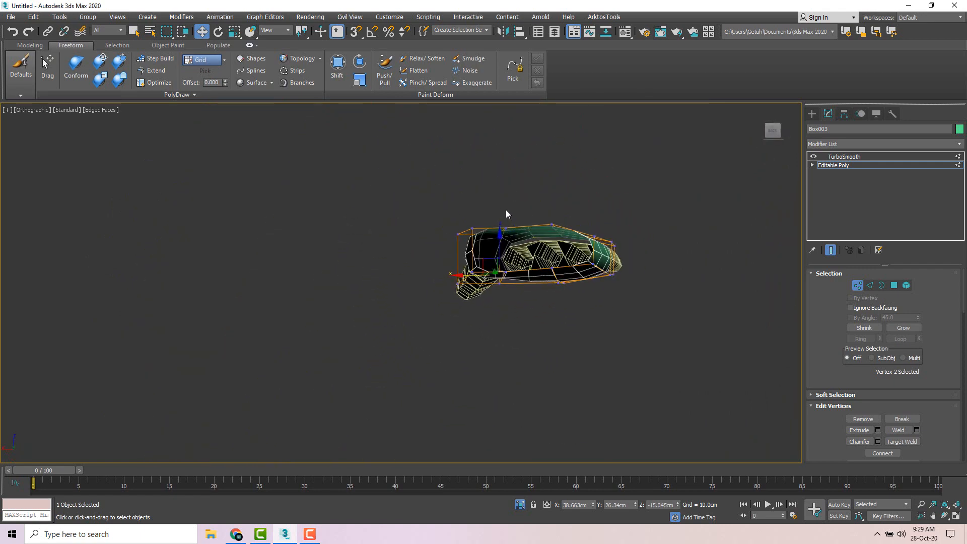
{"action": "left_click", "coordinate": [507, 230]}
{"action": "left_click_drag", "start_coordinate": [506, 208], "coordinate": [508, 198]}
{"action": "middle_click_drag", "start_coordinate": [509, 218], "coordinate": [526, 223], "text": "alt"}
{"action": "left_click", "coordinate": [552, 224]}
{"action": "middle_click_drag", "start_coordinate": [504, 273], "coordinate": [566, 260], "text": "alt"}
{"action": "middle_click_drag", "start_coordinate": [610, 211], "coordinate": [596, 233], "text": "alt"}
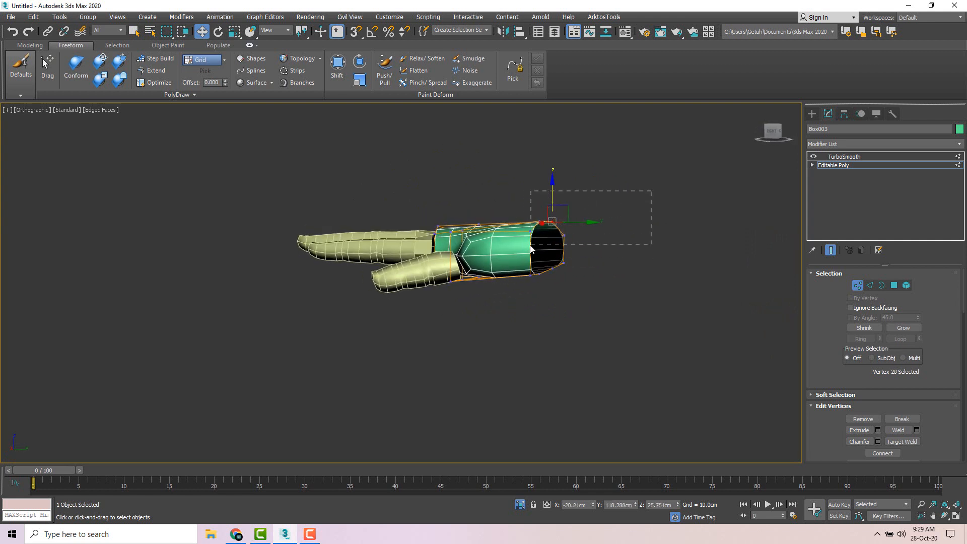
{"action": "left_click_drag", "start_coordinate": [532, 248], "coordinate": [531, 246]}
{"action": "middle_click_drag", "start_coordinate": [534, 241], "coordinate": [553, 220], "text": "alt"}
{"action": "left_click_drag", "start_coordinate": [546, 196], "coordinate": [506, 217]}
{"action": "middle_click_drag", "start_coordinate": [507, 216], "coordinate": [520, 222], "text": "alt"}
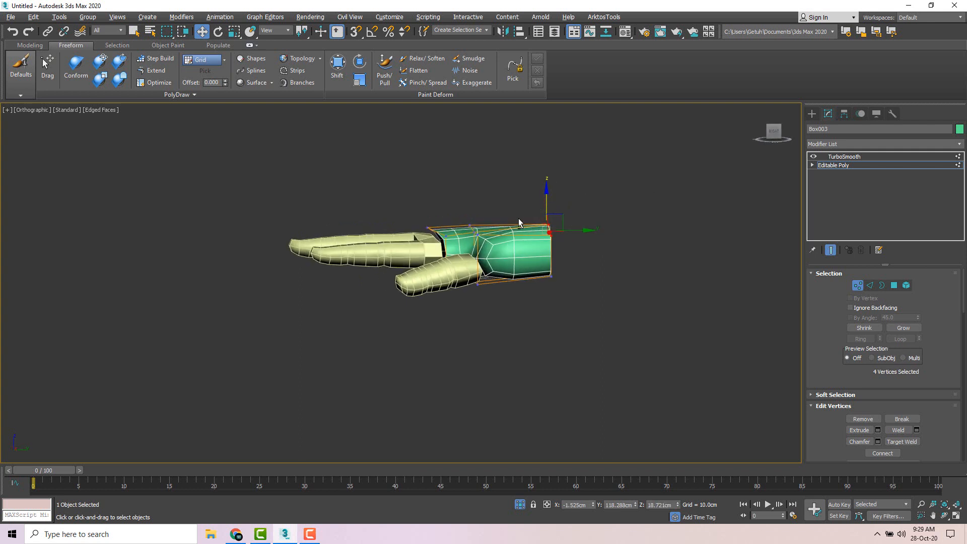
- Convert the smoothed palm to an Editable Poly, collapsing the TurboSmooth modifier into the mesh
{"action": "right_click", "coordinate": [521, 249]}
{"action": "mouse_move", "coordinate": [552, 349]}
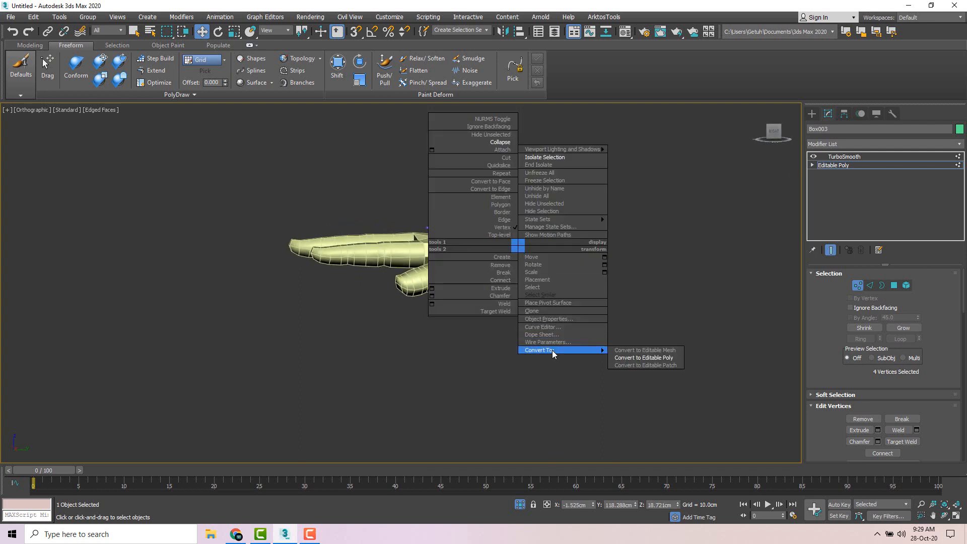
{"action": "left_click", "coordinate": [649, 358]}
{"action": "middle_click_drag", "start_coordinate": [533, 295], "coordinate": [555, 328], "text": "alt"}
{"action": "scroll", "coordinate": [541, 258], "scroll_direction": "up", "scroll_amount": 5}
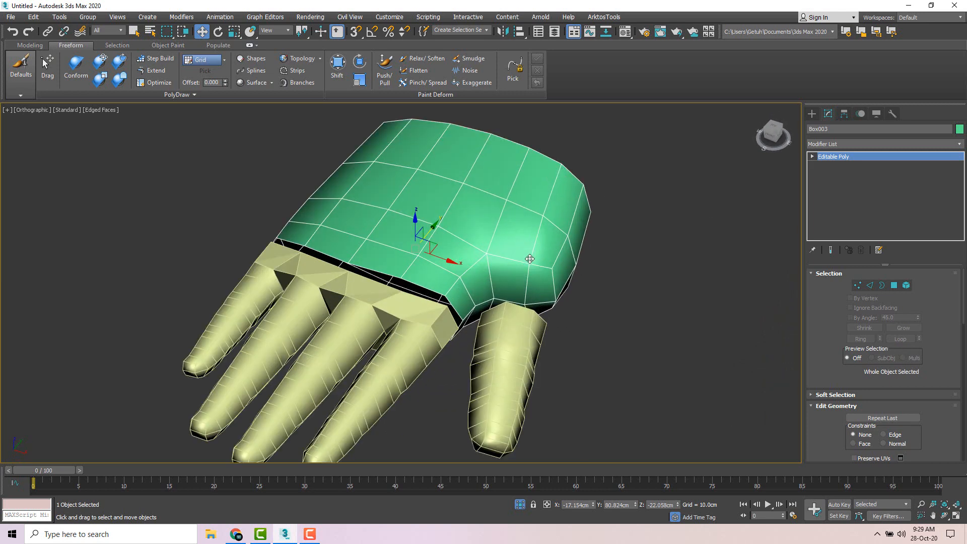
{"action": "left_click", "coordinate": [870, 286]}
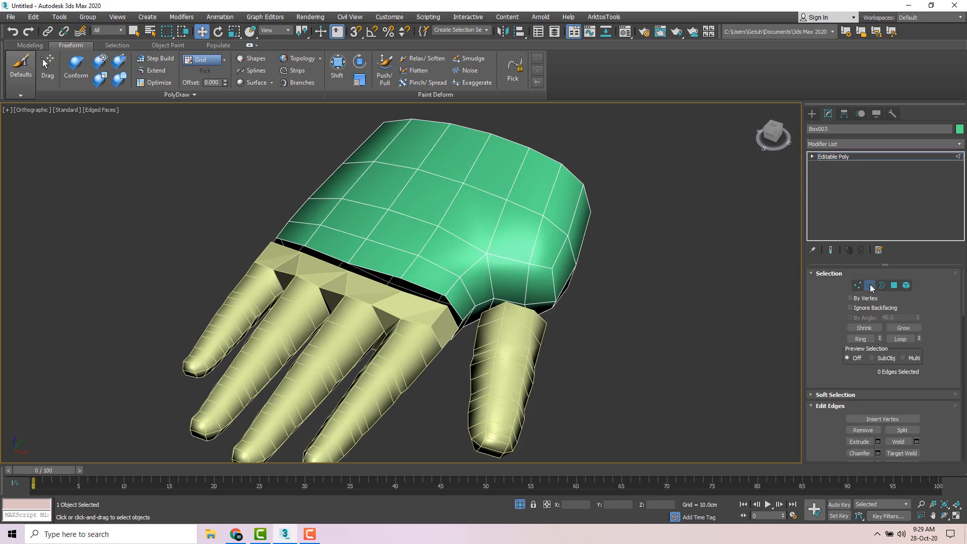
{"action": "double_click", "coordinate": [548, 201]}
{"action": "middle_click_drag", "start_coordinate": [548, 201], "coordinate": [502, 366], "text": "alt"}
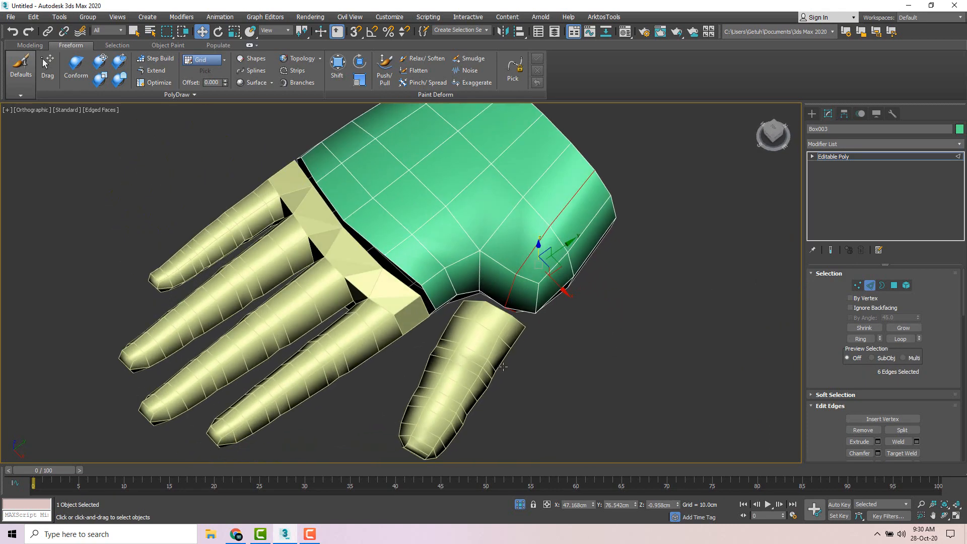
{"action": "left_click", "coordinate": [503, 367]}
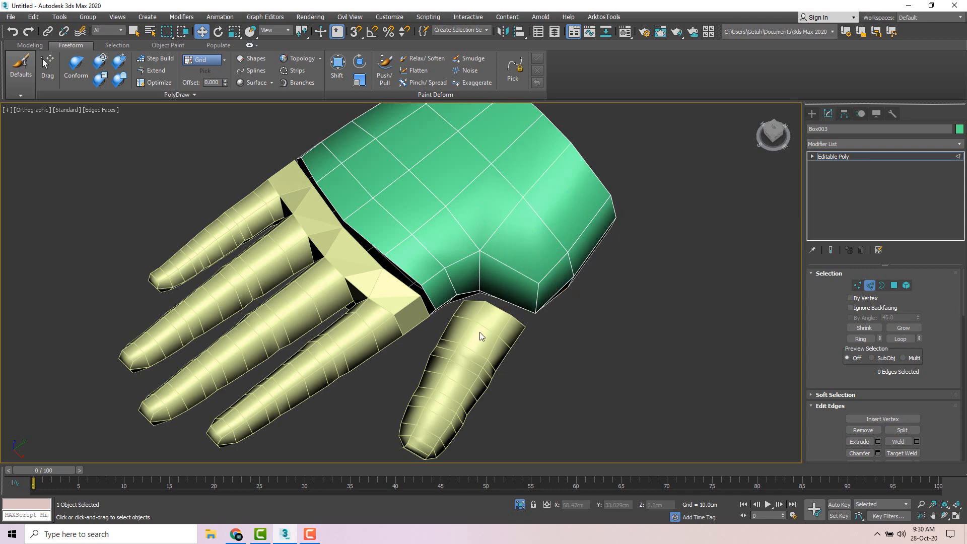
{"action": "middle_click_drag", "start_coordinate": [480, 331], "coordinate": [496, 289], "text": "alt"}
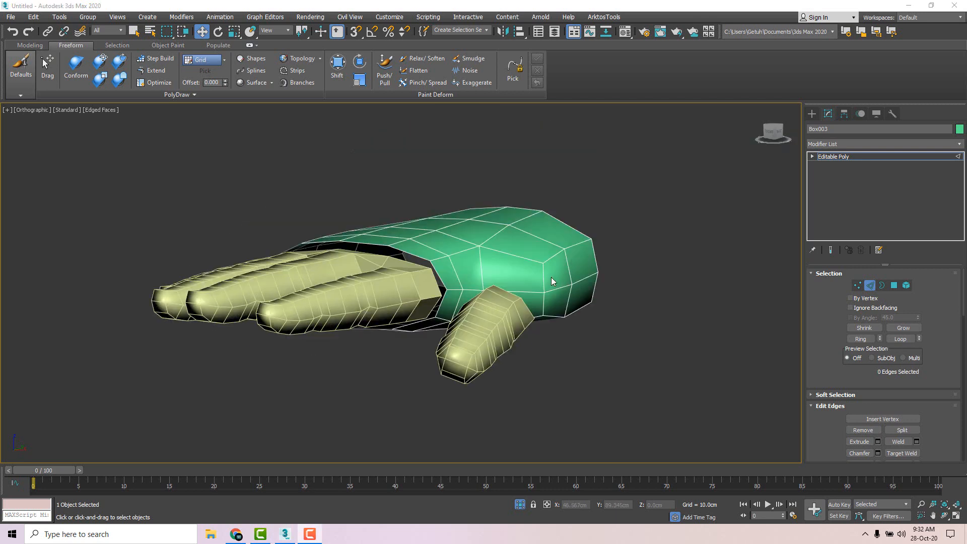
- Delete the two polygons on the palm's thumb base that face the thumb to open a hole there
{"action": "left_click", "coordinate": [896, 286]}
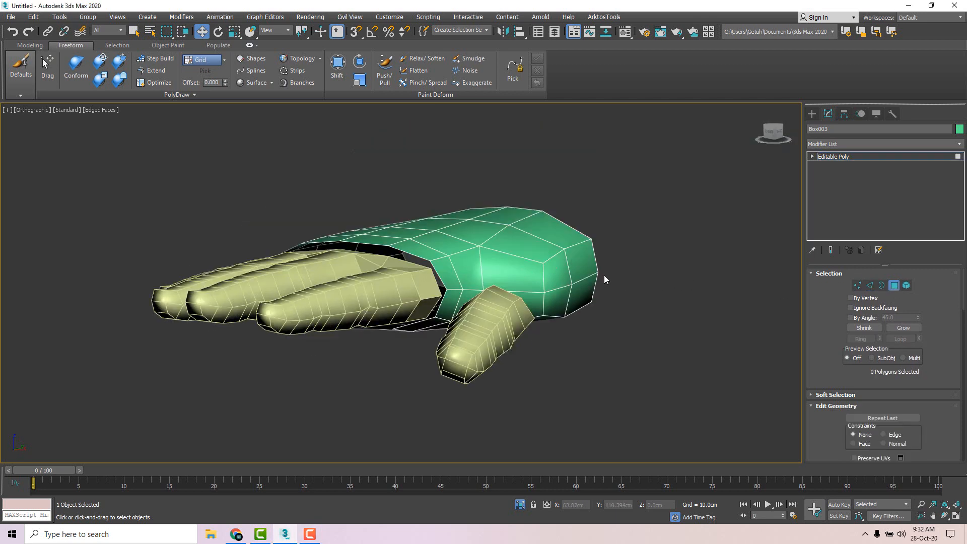
{"action": "left_click", "coordinate": [519, 273]}
{"action": "middle_click_drag", "start_coordinate": [519, 273], "coordinate": [555, 279], "text": "alt"}
{"action": "left_click", "coordinate": [528, 291], "text": "ctrl"}
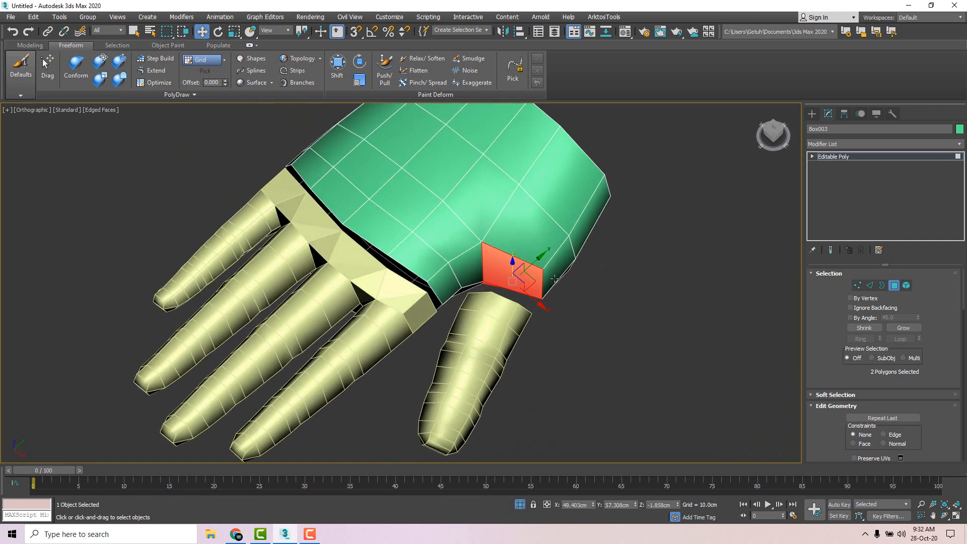
{"action": "scroll", "coordinate": [572, 272], "scroll_direction": "up", "scroll_amount": 3}
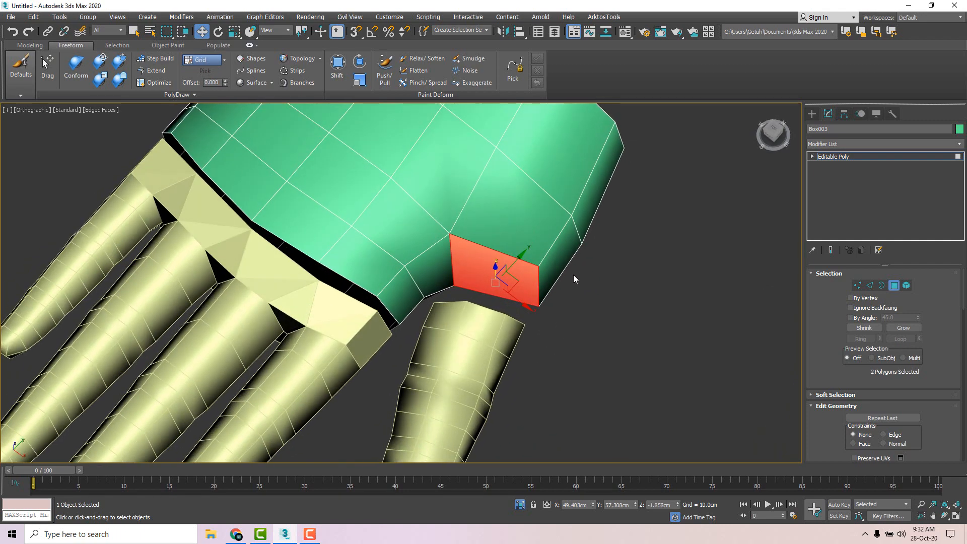
{"action": "scroll", "coordinate": [573, 274], "scroll_direction": "down", "scroll_amount": 4}
{"action": "key", "text": "Delete"}
- Set the reference coordinate system to Screen and move the two upper edges at the thumb base's outer side inward and slightly up
{"action": "middle_click_drag", "start_coordinate": [573, 274], "coordinate": [536, 272], "text": "alt"}
{"action": "key", "text": "2"}
{"action": "left_click", "coordinate": [575, 186]}
{"action": "left_click", "coordinate": [587, 182], "text": "ctrl"}
{"action": "scroll", "coordinate": [555, 232], "scroll_direction": "up", "scroll_amount": 2}
{"action": "scroll", "coordinate": [535, 291], "scroll_direction": "up", "scroll_amount": 3}
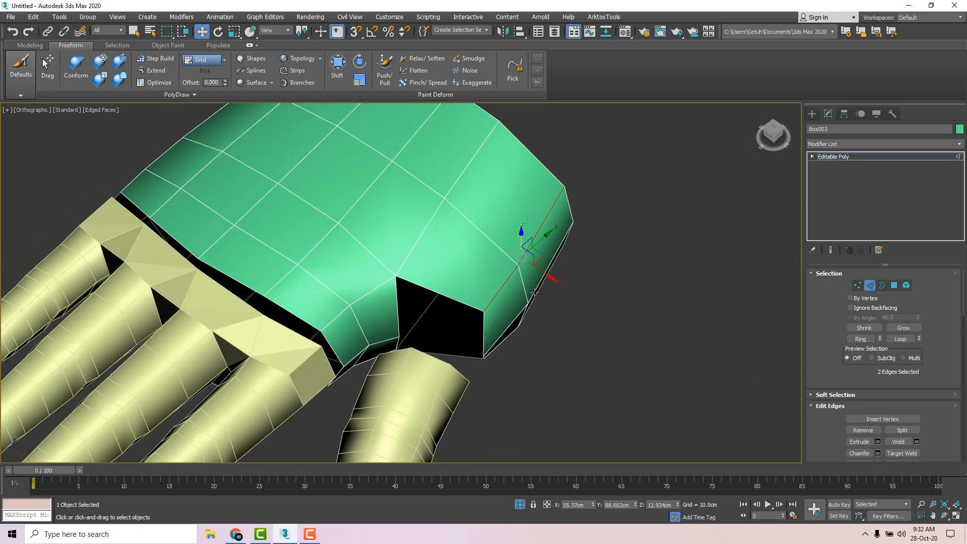
{"action": "middle_click_drag", "start_coordinate": [543, 221], "coordinate": [541, 215], "text": "alt"}
{"action": "left_click", "coordinate": [274, 30]}
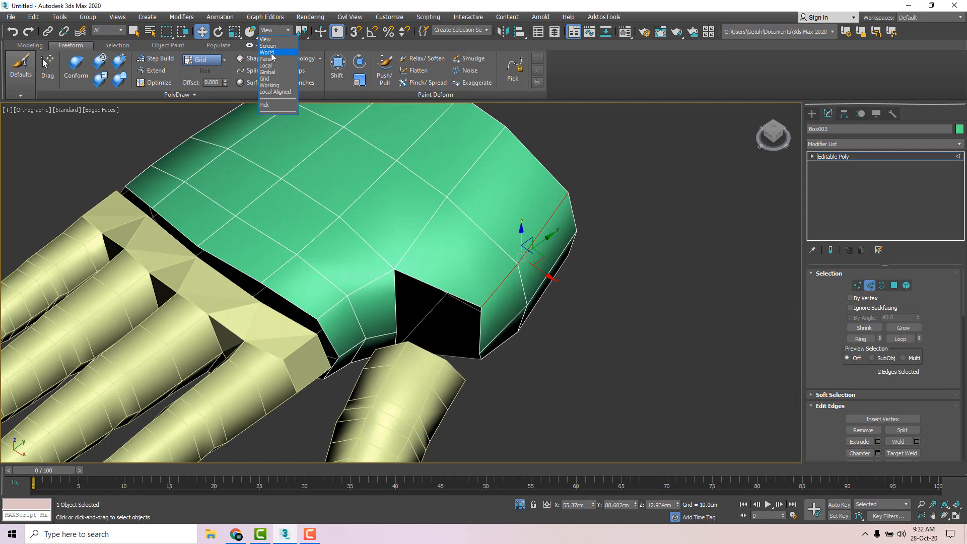
{"action": "left_click", "coordinate": [614, 290]}
{"action": "scroll", "coordinate": [574, 283], "scroll_direction": "down", "scroll_amount": 3}
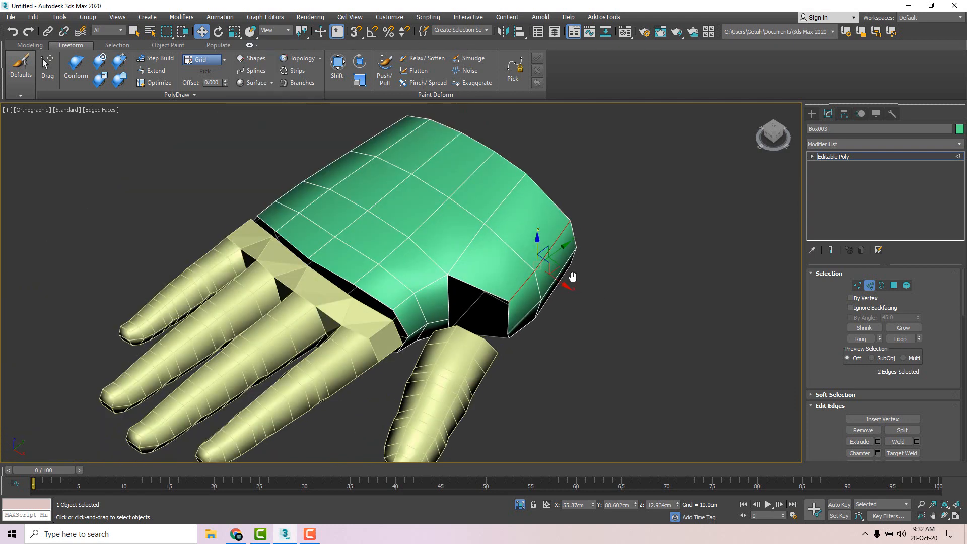
{"action": "middle_click_drag", "start_coordinate": [575, 283], "coordinate": [522, 278], "text": "alt"}
{"action": "middle_click_drag", "start_coordinate": [523, 277], "coordinate": [522, 285], "text": "alt"}
{"action": "scroll", "coordinate": [505, 277], "scroll_direction": "up", "scroll_amount": 2}
{"action": "scroll", "coordinate": [501, 241], "scroll_direction": "up", "scroll_amount": 2}
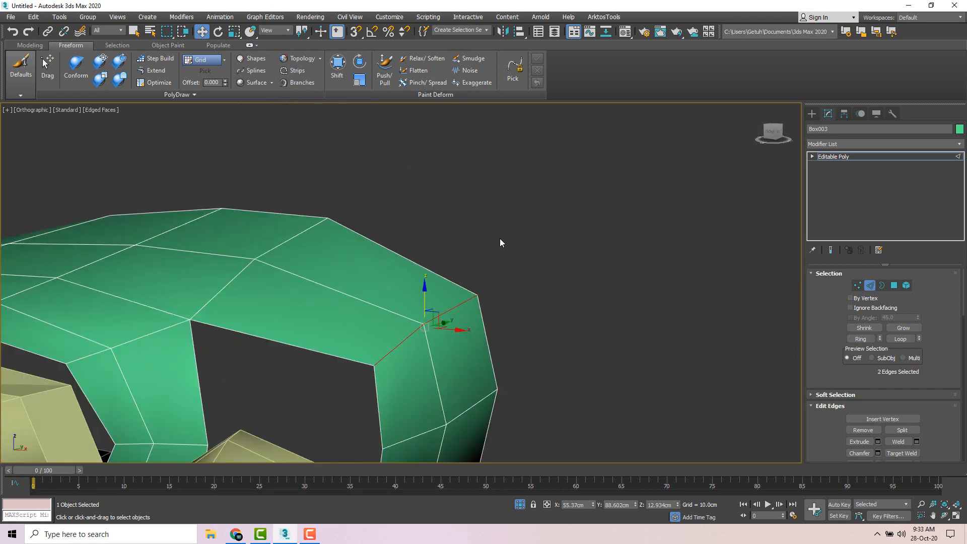
{"action": "middle_click_drag", "start_coordinate": [502, 242], "coordinate": [568, 190]}
{"action": "middle_click_drag", "start_coordinate": [531, 222], "coordinate": [545, 208]}
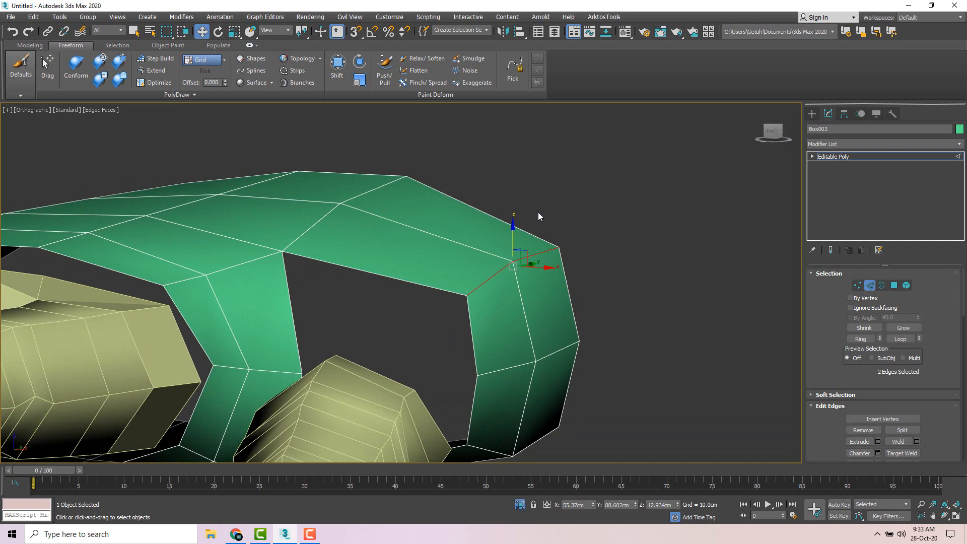
{"action": "left_click", "coordinate": [276, 31]}
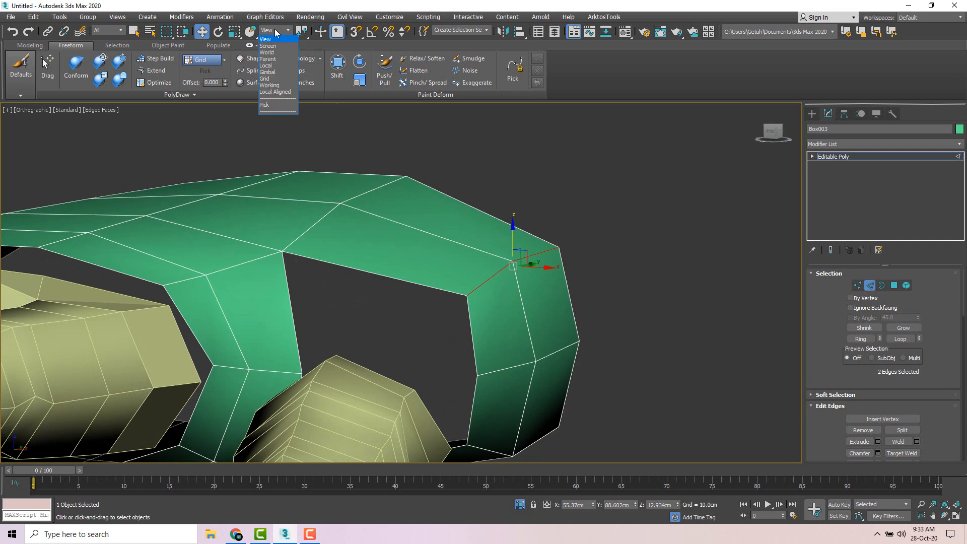
{"action": "left_click", "coordinate": [274, 49]}
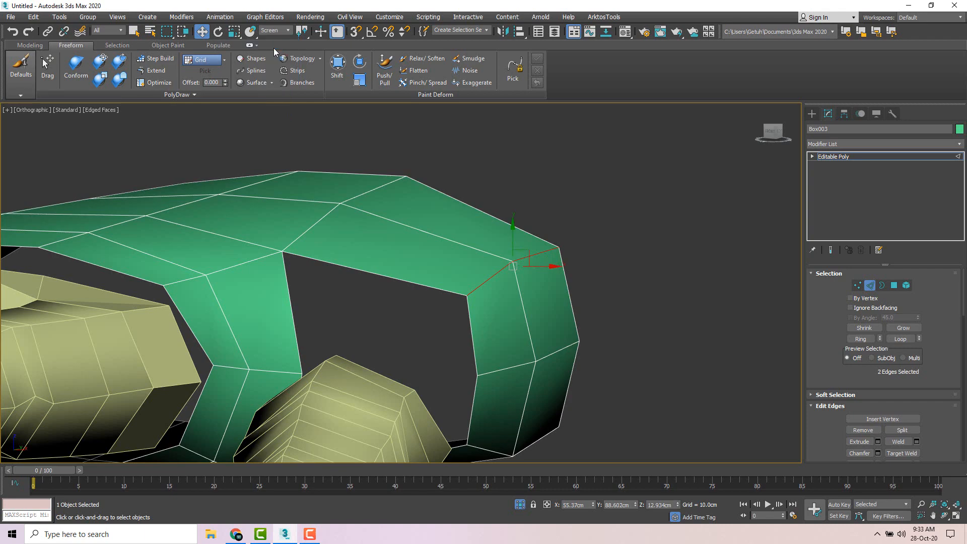
{"action": "middle_click_drag", "start_coordinate": [512, 189], "coordinate": [522, 215], "text": "alt"}
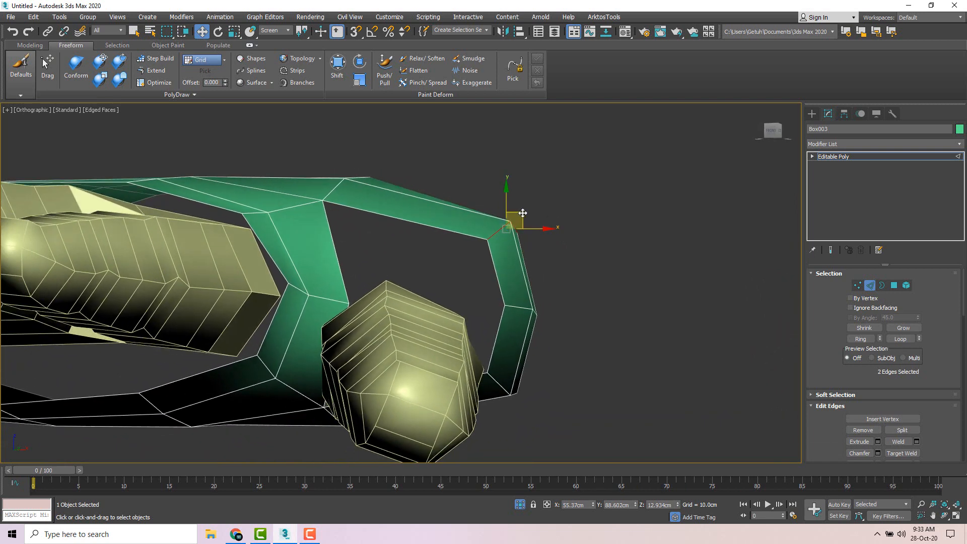
{"action": "left_click_drag", "start_coordinate": [522, 213], "coordinate": [485, 199]}
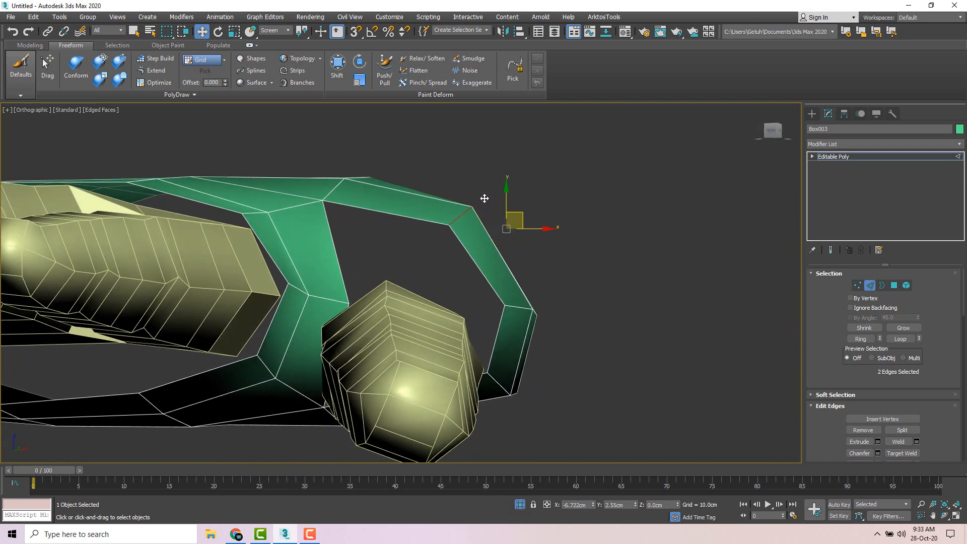
- Move the two lower edges at the thumb base's outer side inward and slightly down
{"action": "left_click", "coordinate": [500, 389]}
{"action": "double_click", "coordinate": [498, 385]}
{"action": "middle_click_drag", "start_coordinate": [579, 373], "coordinate": [556, 382], "text": "alt"}
{"action": "middle_click_drag", "start_coordinate": [556, 381], "coordinate": [560, 309]}
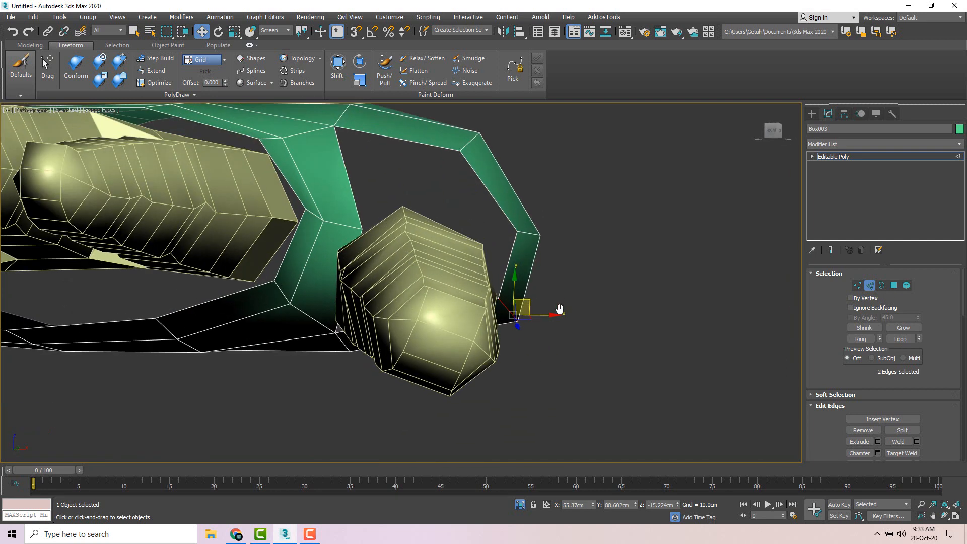
{"action": "left_click_drag", "start_coordinate": [528, 310], "coordinate": [507, 319]}
{"action": "middle_click_drag", "start_coordinate": [410, 206], "coordinate": [447, 259]}
- Move the two edges on the back of the palm behind the thumb hole's inner corner toward the thumb side
{"action": "left_click", "coordinate": [380, 164]}
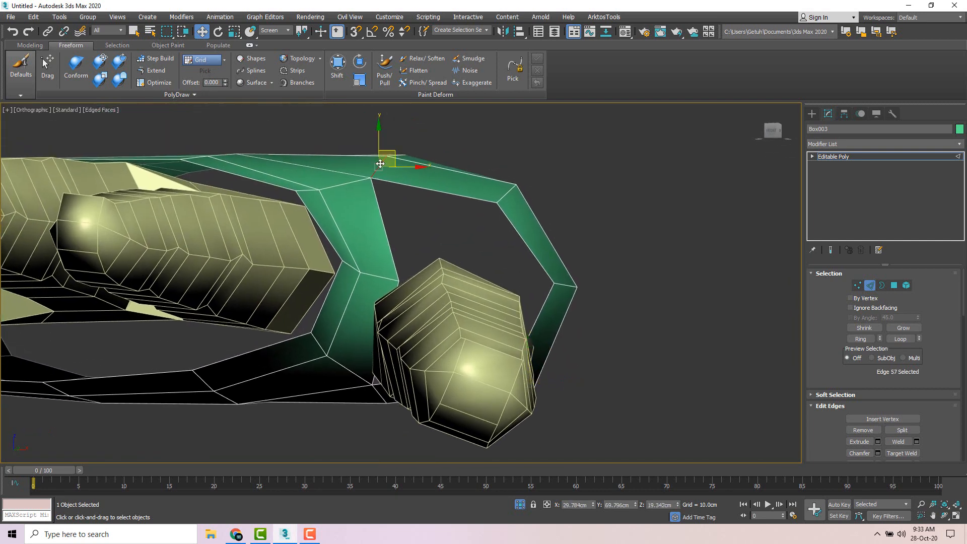
{"action": "double_click", "coordinate": [381, 164]}
{"action": "mouse_move", "coordinate": [413, 165]}
{"action": "middle_mouse_down", "text": "alt"}
{"action": "mouse_move", "coordinate": [422, 182]}
{"action": "mouse_move", "coordinate": [420, 164]}
{"action": "middle_mouse_up", "text": "alt"}
{"action": "left_click_drag", "start_coordinate": [402, 148], "coordinate": [441, 154]}
- Reposition the middle vertex on the finger side of the thumb hole to even out the opening
{"action": "middle_click_drag", "start_coordinate": [387, 347], "coordinate": [383, 305], "text": "alt"}
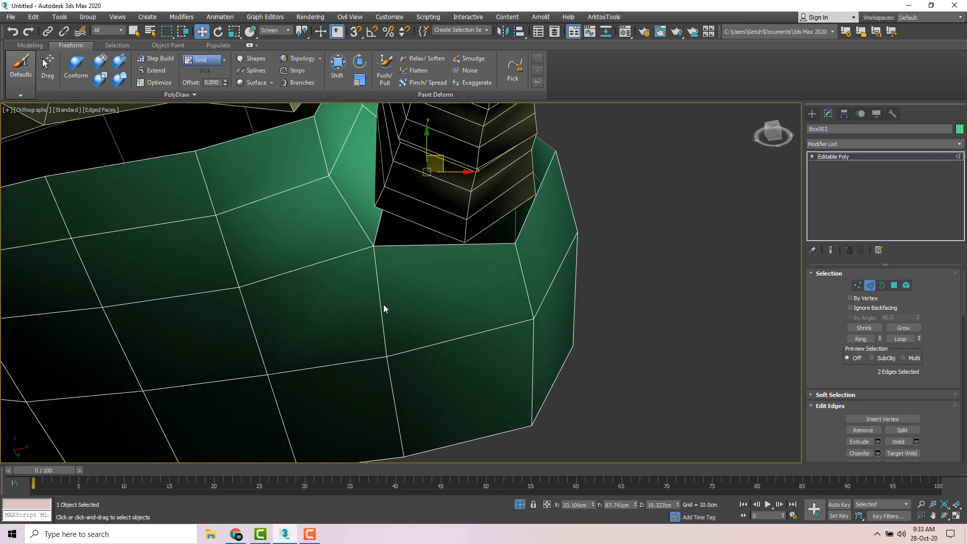
{"action": "double_click", "coordinate": [384, 308]}
{"action": "middle_click_drag", "start_coordinate": [416, 364], "coordinate": [401, 307], "text": "alt"}
{"action": "key", "text": "1"}
{"action": "left_click", "coordinate": [403, 276]}
{"action": "left_click_drag", "start_coordinate": [419, 265], "coordinate": [391, 275]}
{"action": "middle_click_drag", "start_coordinate": [425, 234], "coordinate": [402, 280], "text": "alt"}
{"action": "left_click_drag", "start_coordinate": [388, 272], "coordinate": [390, 282]}
{"action": "middle_click_drag", "start_coordinate": [415, 281], "coordinate": [383, 215], "text": "alt"}
- Set the reference coordinate system back to View and leave the palm's vertex editing
{"action": "scroll", "coordinate": [426, 229], "scroll_direction": "down", "scroll_amount": 5}
{"action": "left_click", "coordinate": [272, 31]}
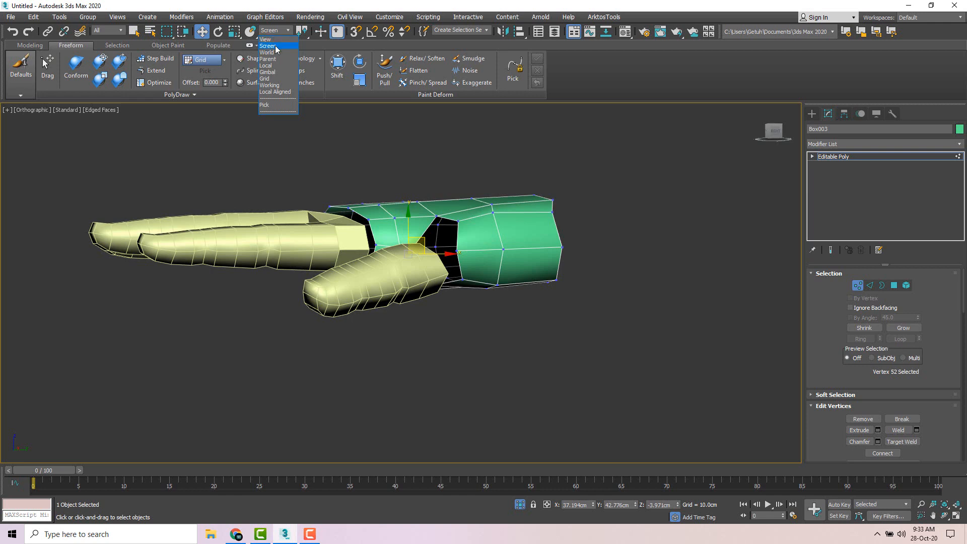
{"action": "left_click", "coordinate": [267, 39]}
{"action": "middle_click_drag", "start_coordinate": [502, 165], "coordinate": [569, 192], "text": "alt"}
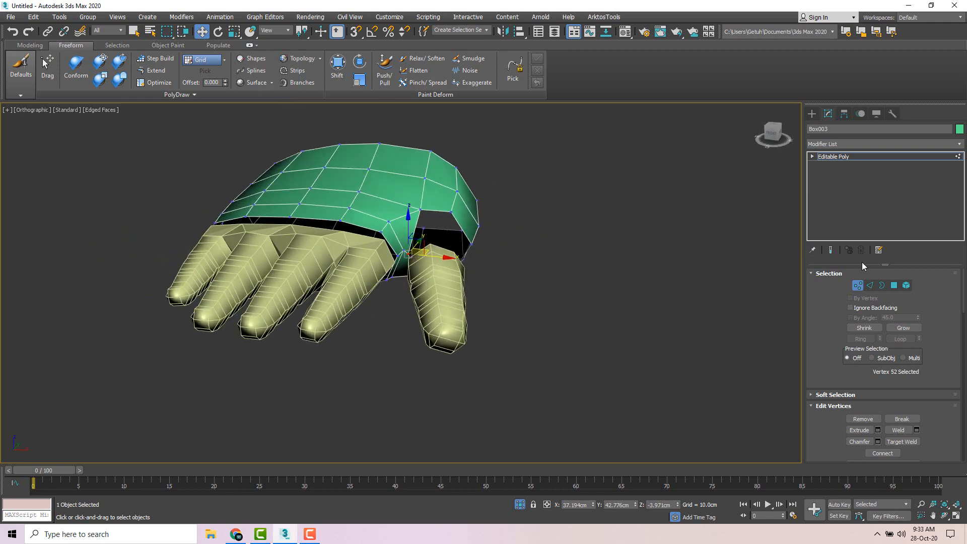
{"action": "left_click", "coordinate": [856, 282]}
- Nudge the lower lip of the palm's finger end upward with the Shift brush in the Left view
{"action": "middle_click_drag", "start_coordinate": [551, 234], "coordinate": [476, 272], "text": "alt"}
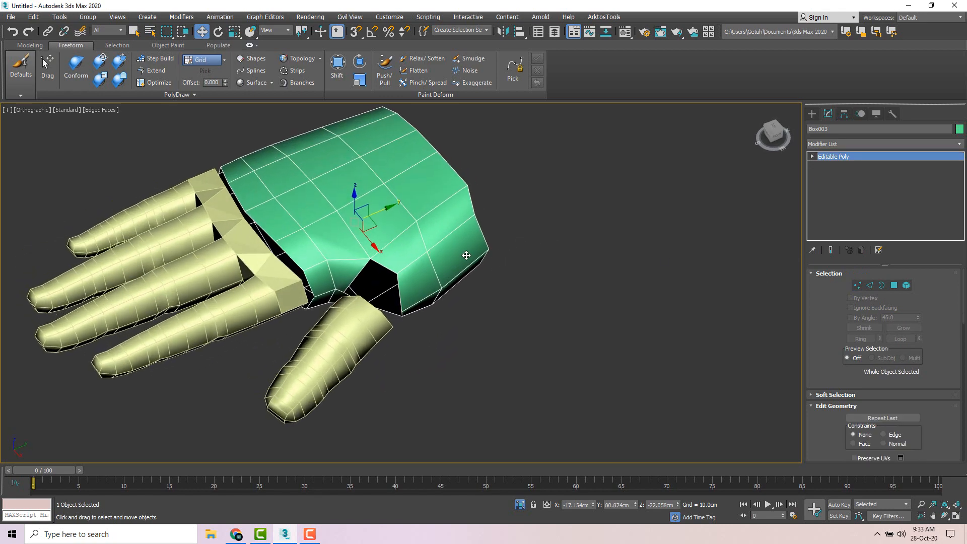
{"action": "scroll", "coordinate": [467, 284], "scroll_direction": "up", "scroll_amount": 3}
{"action": "scroll", "coordinate": [510, 270], "scroll_direction": "down", "scroll_amount": 4}
{"action": "middle_click_drag", "start_coordinate": [551, 190], "coordinate": [661, 179], "text": "alt"}
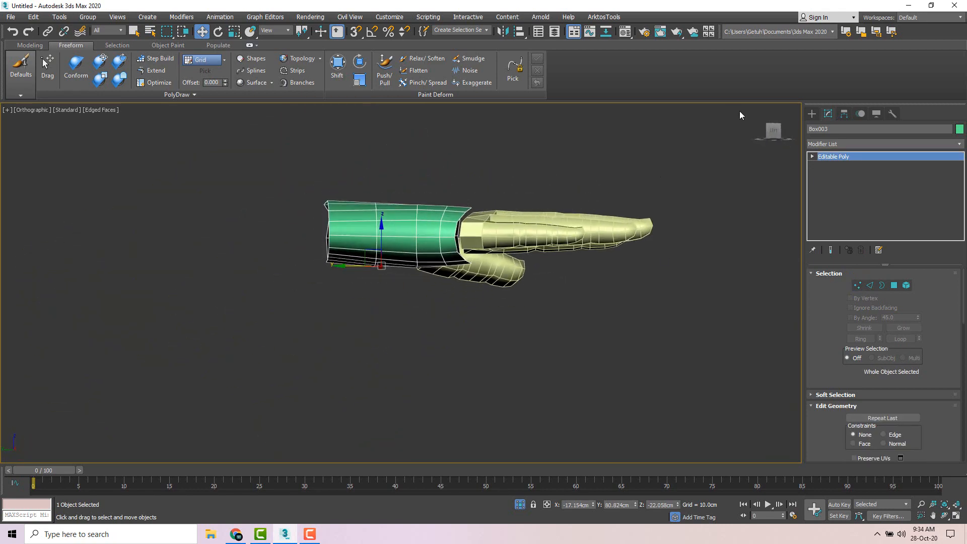
{"action": "left_click", "coordinate": [777, 133]}
{"action": "left_click", "coordinate": [337, 65]}
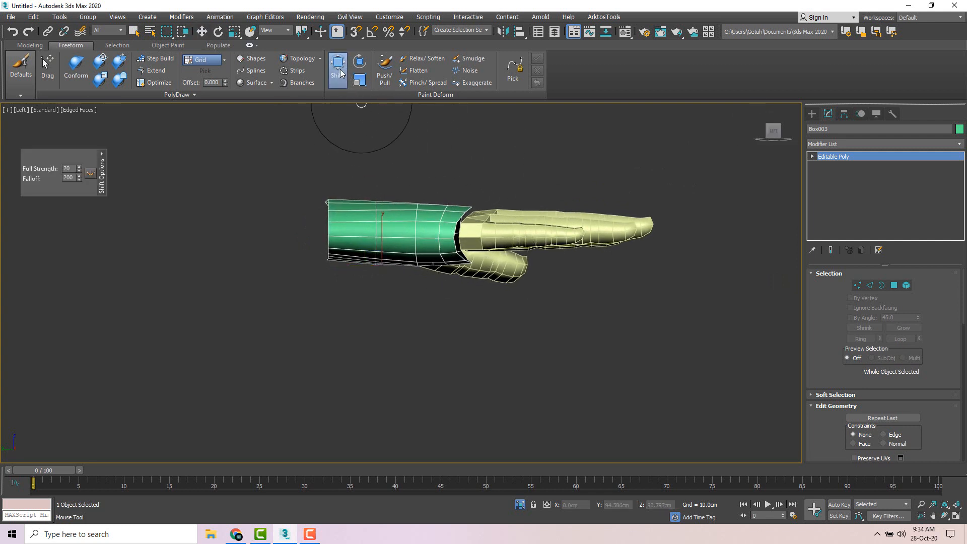
{"action": "middle_click_drag", "start_coordinate": [497, 252], "coordinate": [482, 272]}
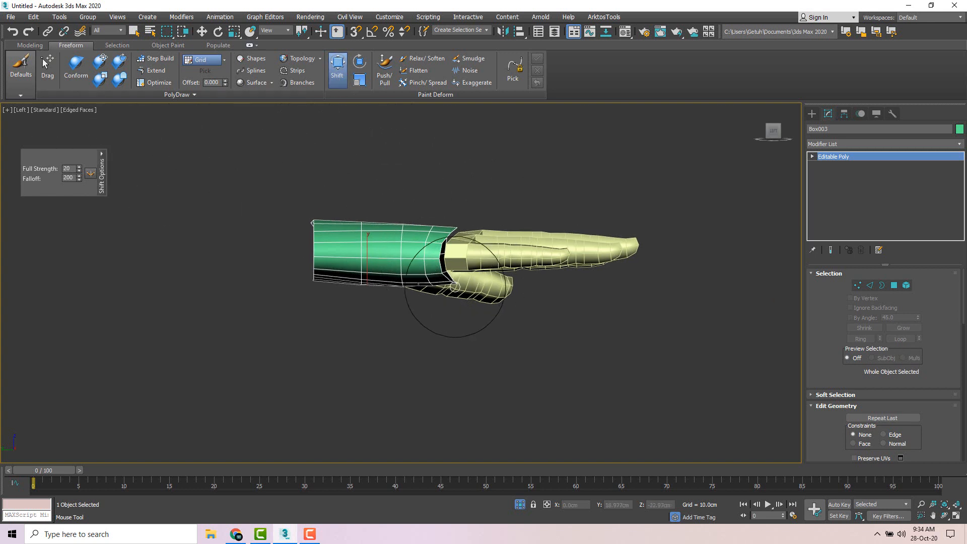
{"action": "left_click_drag", "start_coordinate": [456, 286], "coordinate": [455, 278]}
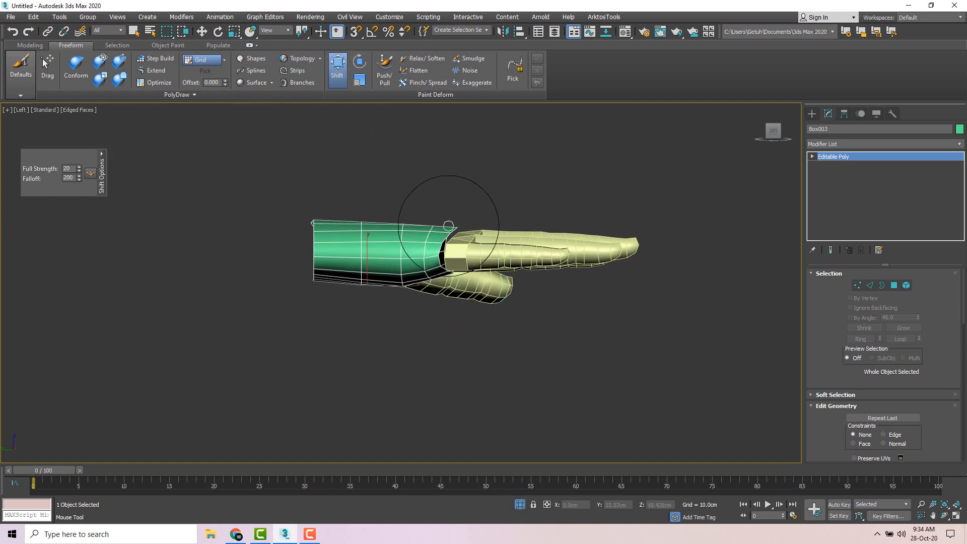
- Seen from the palm's underside, pull the wrist's thumb-side corner inward with the Shift brush
{"action": "mouse_move", "coordinate": [464, 215]}
{"action": "middle_mouse_down", "text": "alt"}
{"action": "mouse_move", "coordinate": [445, 291]}
{"action": "mouse_move", "coordinate": [456, 288]}
{"action": "middle_mouse_up", "text": "alt"}
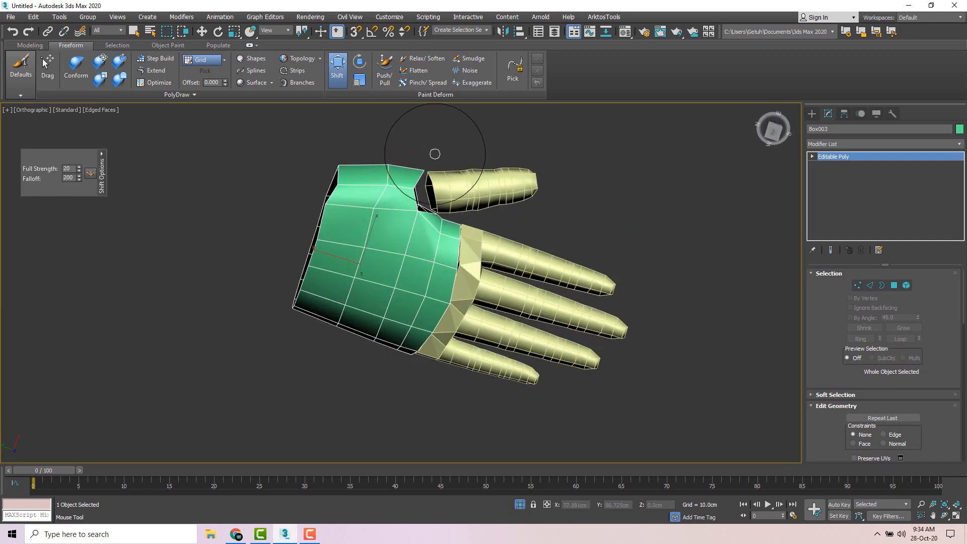
{"action": "left_click", "coordinate": [773, 132]}
{"action": "middle_click_drag", "start_coordinate": [549, 158], "coordinate": [603, 320]}
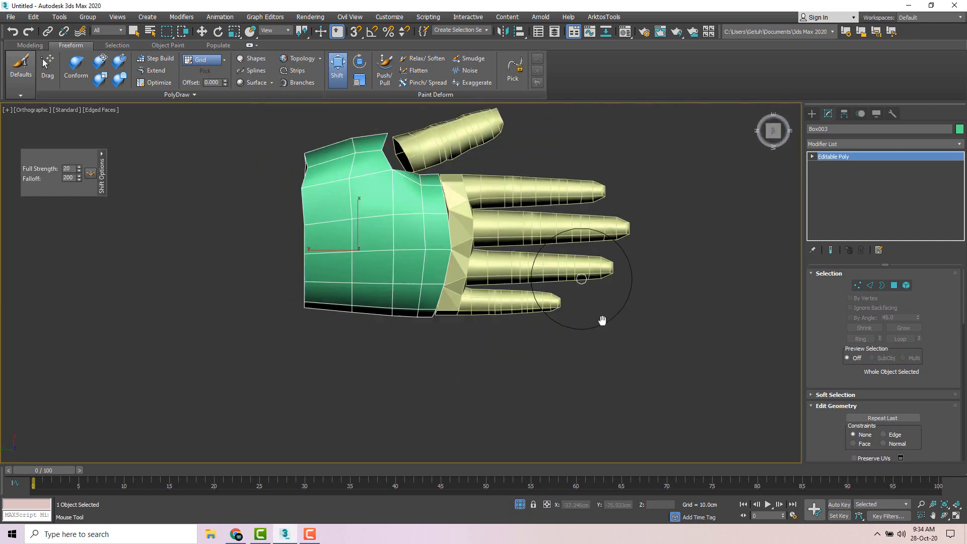
{"action": "scroll", "coordinate": [410, 210], "scroll_direction": "up", "scroll_amount": 3}
{"action": "scroll", "coordinate": [287, 219], "scroll_direction": "down", "scroll_amount": 3}
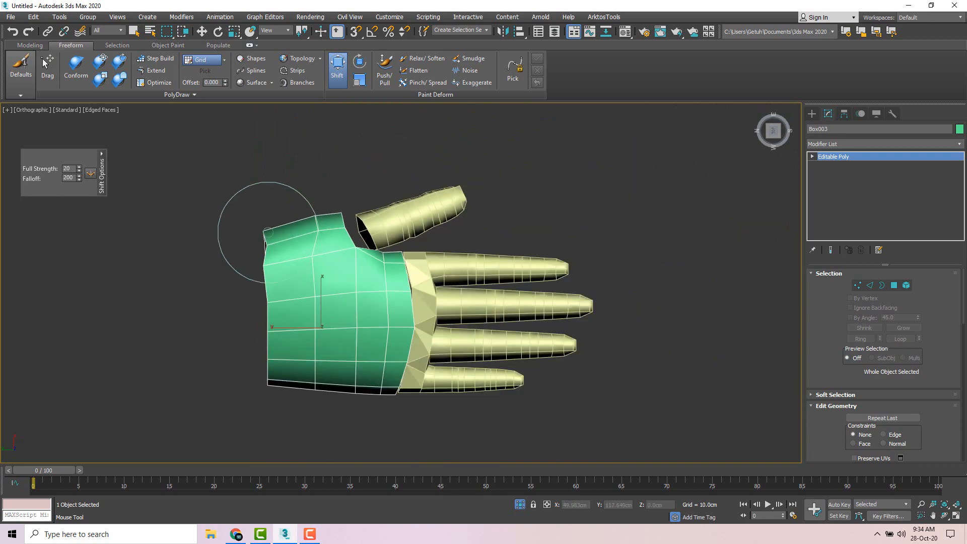
{"action": "left_click_drag", "start_coordinate": [261, 233], "coordinate": [262, 277]}
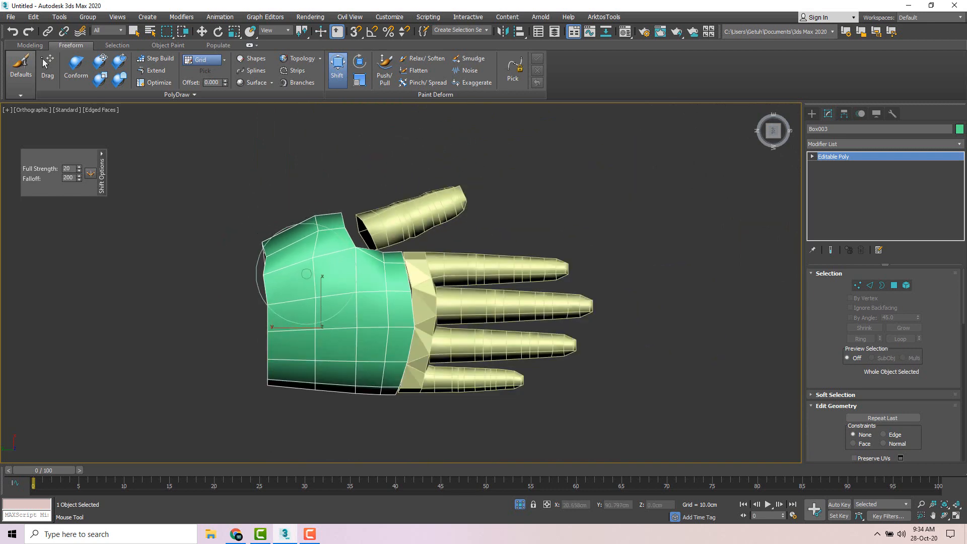
- Inspect the thumb opening and the gap between palm and fingers from above, below and close up
{"action": "scroll", "coordinate": [272, 262], "scroll_direction": "up", "scroll_amount": 5}
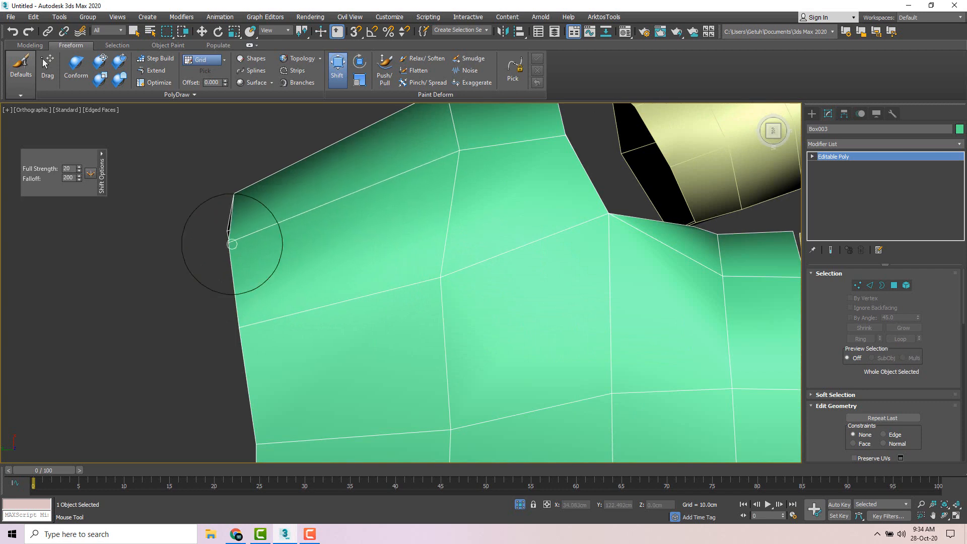
{"action": "scroll", "coordinate": [229, 216], "scroll_direction": "down", "scroll_amount": 6}
{"action": "scroll", "coordinate": [335, 151], "scroll_direction": "up", "scroll_amount": 3}
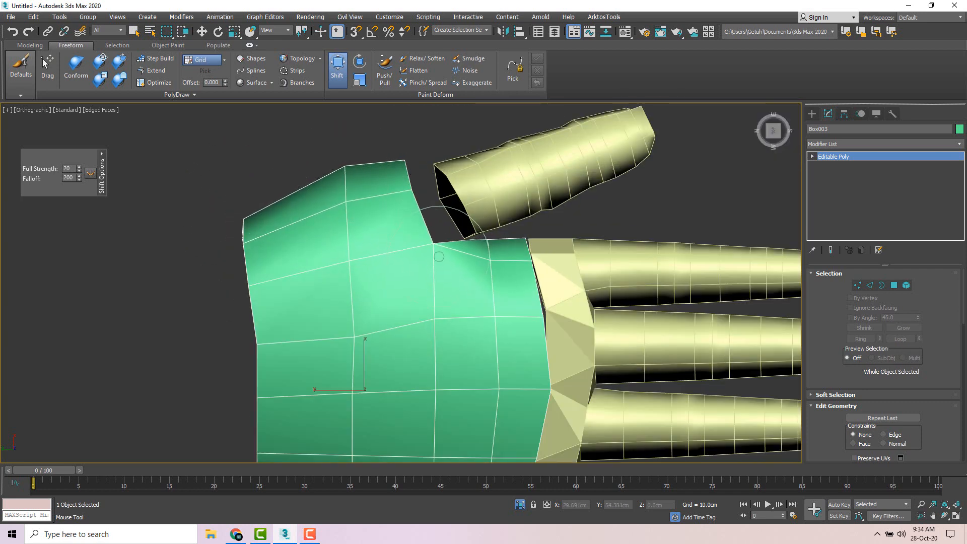
{"action": "scroll", "coordinate": [426, 259], "scroll_direction": "up", "scroll_amount": 4}
{"action": "scroll", "coordinate": [421, 244], "scroll_direction": "down", "scroll_amount": 5}
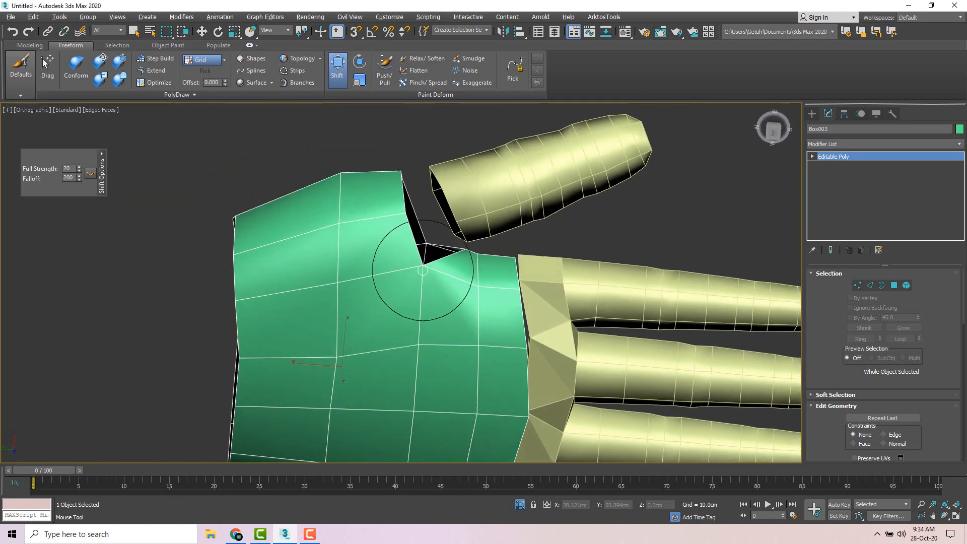
{"action": "middle_click_drag", "start_coordinate": [404, 253], "coordinate": [421, 276], "text": "alt"}
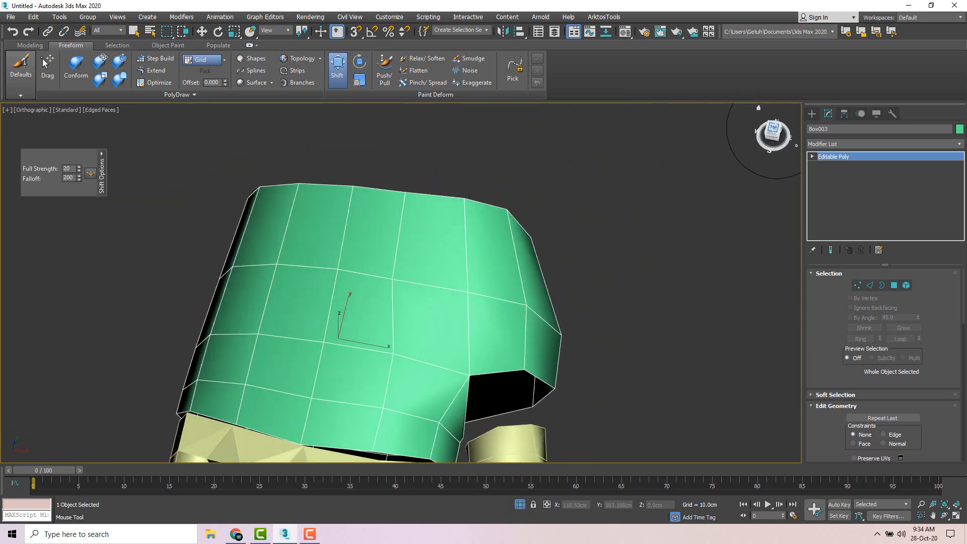
{"action": "left_click", "coordinate": [774, 128]}
{"action": "key", "text": "z"}
{"action": "middle_click_drag", "start_coordinate": [529, 319], "coordinate": [506, 233]}
{"action": "scroll", "coordinate": [498, 277], "scroll_direction": "up", "scroll_amount": 2}
{"action": "middle_click_drag", "start_coordinate": [498, 277], "coordinate": [475, 261], "text": "alt"}
{"action": "scroll", "coordinate": [439, 312], "scroll_direction": "up", "scroll_amount": 2}
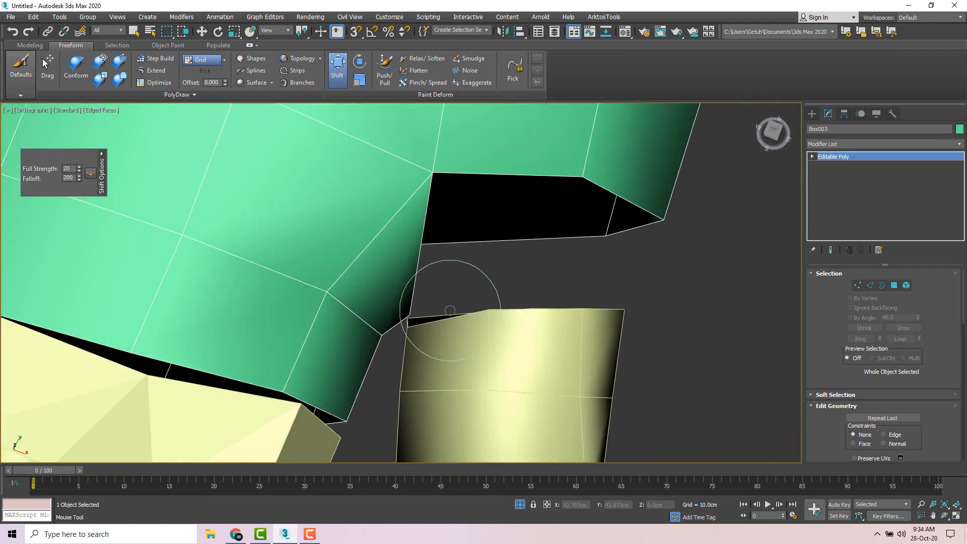
{"action": "scroll", "coordinate": [410, 319], "scroll_direction": "down", "scroll_amount": 4}
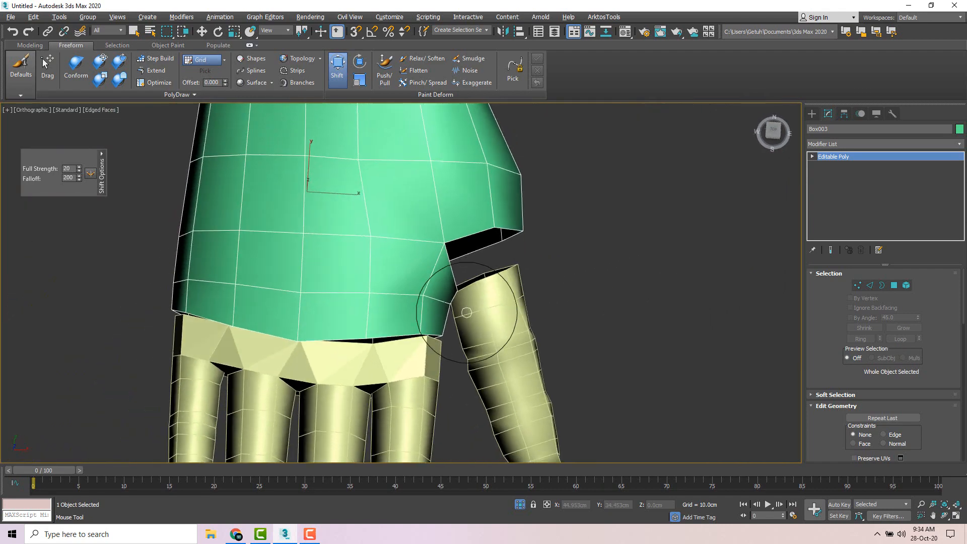
{"action": "left_click", "coordinate": [773, 130]}
{"action": "scroll", "coordinate": [512, 297], "scroll_direction": "up", "scroll_amount": 4}
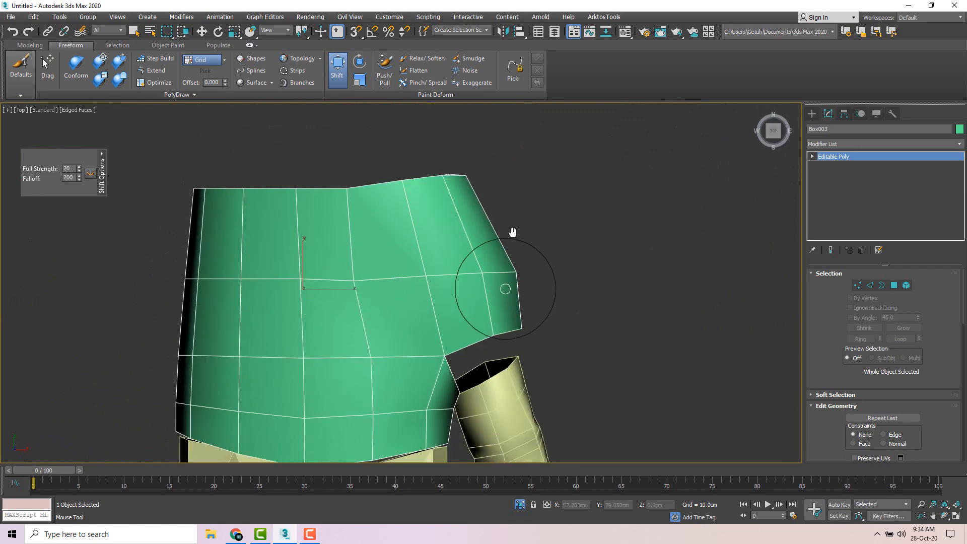
{"action": "scroll", "coordinate": [489, 248], "scroll_direction": "down", "scroll_amount": 5}
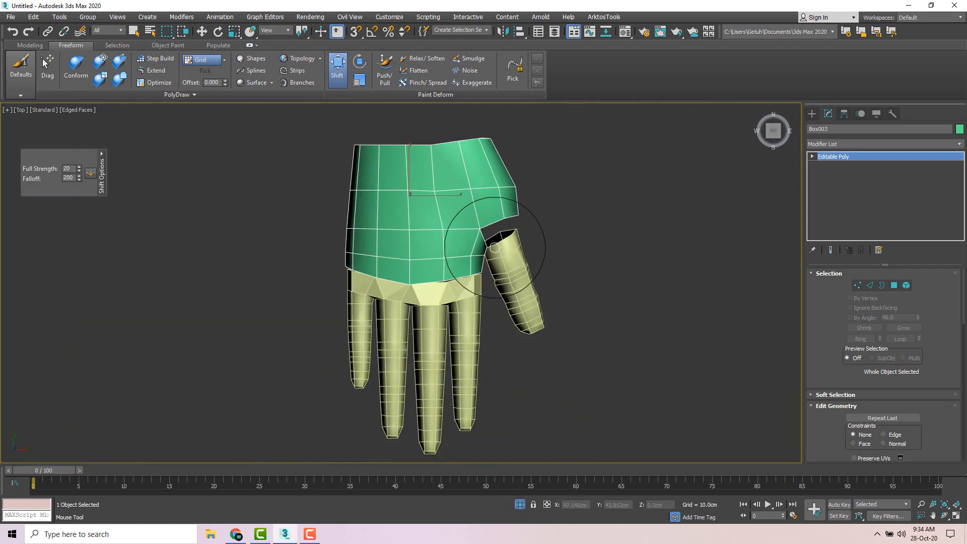
{"action": "scroll", "coordinate": [330, 253], "scroll_direction": "up", "scroll_amount": 2}
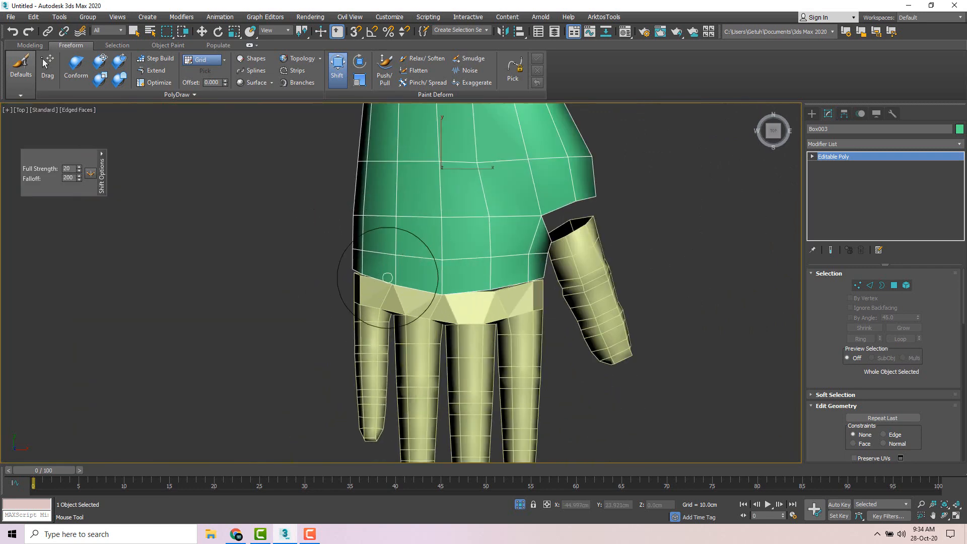
{"action": "middle_click_drag", "start_coordinate": [387, 277], "coordinate": [383, 198], "text": "alt"}
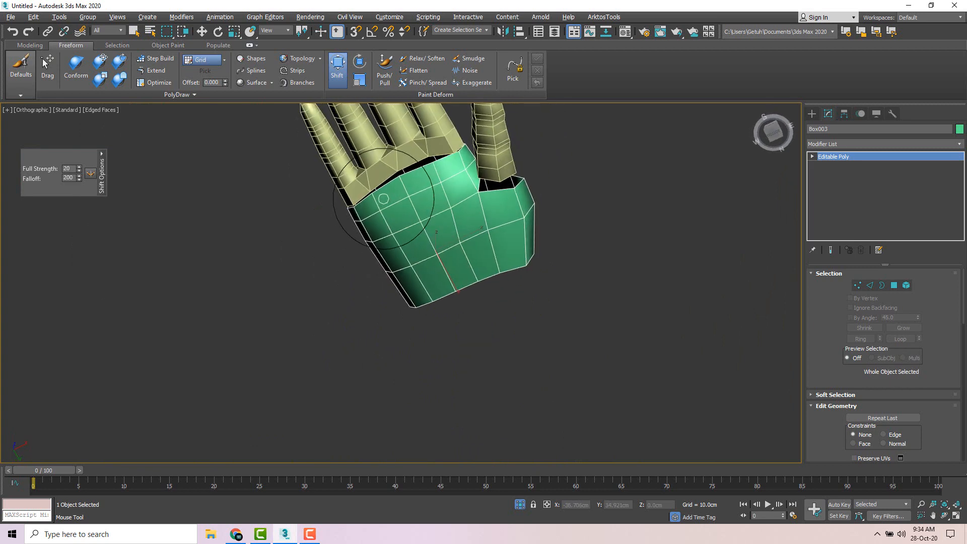
{"action": "scroll", "coordinate": [471, 196], "scroll_direction": "up", "scroll_amount": 8}
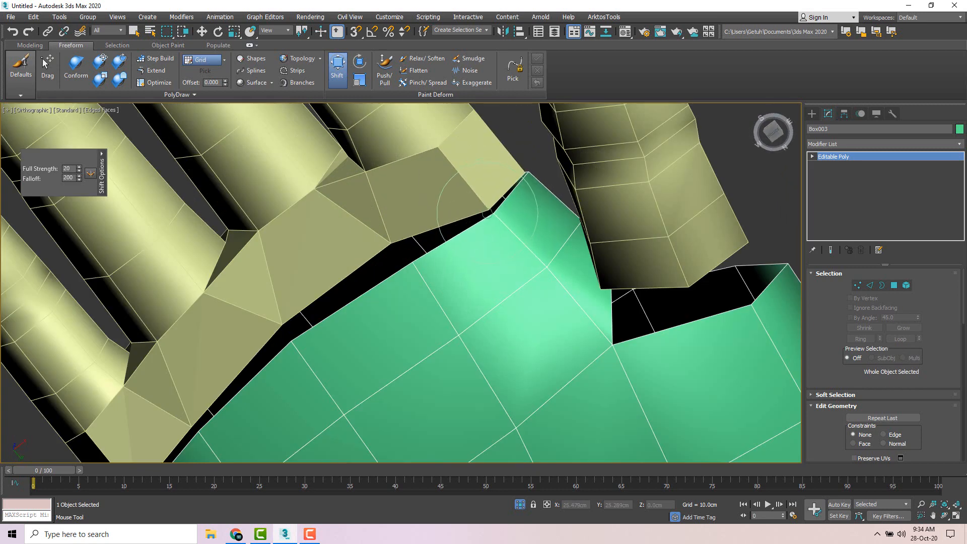
{"action": "scroll", "coordinate": [492, 207], "scroll_direction": "down", "scroll_amount": 5}
- Switch from the Shift brush to the Move tool and select the finger and thumb mesh
{"action": "mouse_move", "coordinate": [492, 207]}
{"action": "middle_mouse_down", "text": "alt"}
{"action": "mouse_move", "coordinate": [509, 249]}
{"action": "mouse_move", "coordinate": [561, 242]}
{"action": "mouse_move", "coordinate": [549, 241]}
{"action": "mouse_move", "coordinate": [554, 267]}
{"action": "mouse_move", "coordinate": [478, 312]}
{"action": "mouse_move", "coordinate": [424, 272]}
{"action": "mouse_move", "coordinate": [424, 282]}
{"action": "middle_mouse_up", "text": "alt"}
{"action": "key", "text": "w"}
{"action": "left_click", "coordinate": [607, 195]}
{"action": "scroll", "coordinate": [581, 259], "scroll_direction": "down", "scroll_amount": 3}
{"action": "left_click", "coordinate": [581, 259]}
{"action": "left_click", "coordinate": [474, 297]}
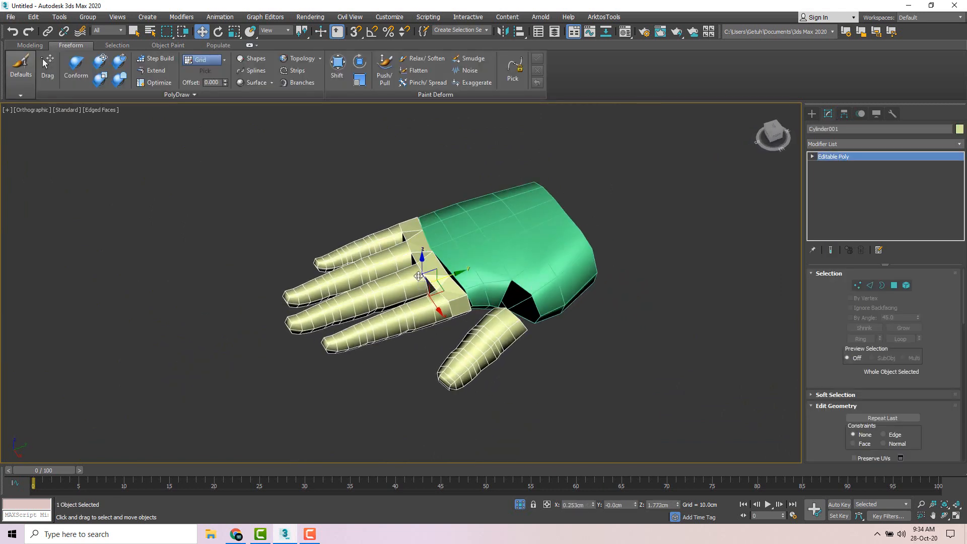
- Attach the green palm to the finger and thumb mesh so they form one editable poly
{"action": "right_click", "coordinate": [415, 273]}
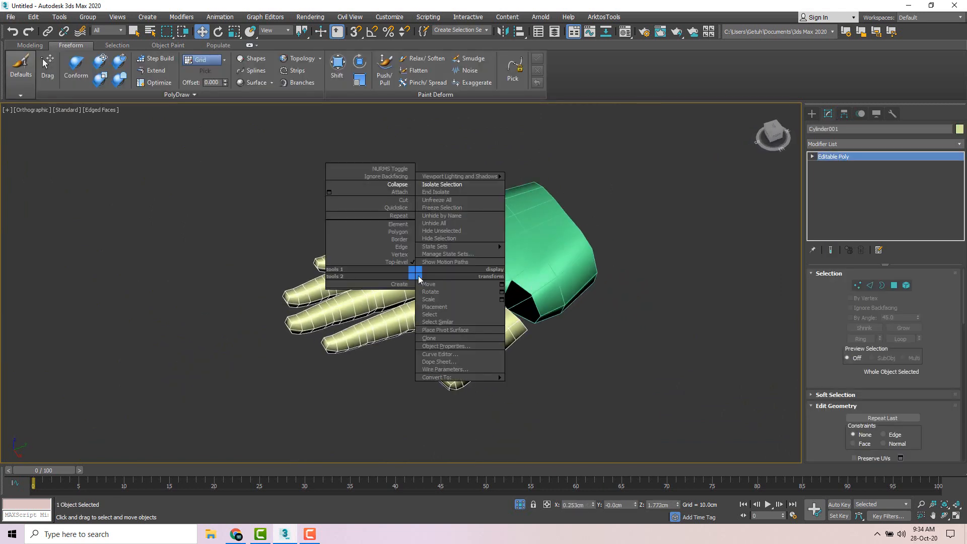
{"action": "left_click", "coordinate": [403, 199]}
{"action": "key", "text": "w"}
{"action": "left_click", "coordinate": [343, 186]}
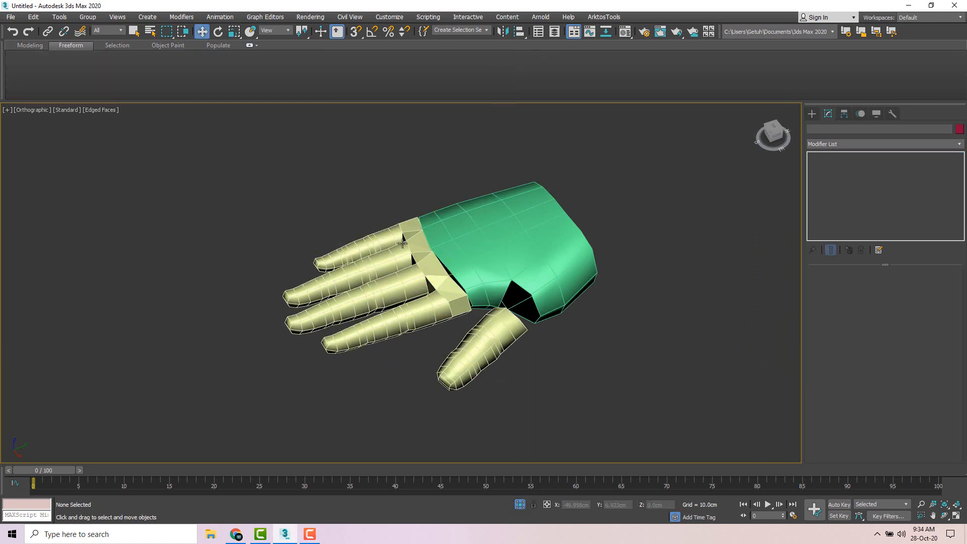
{"action": "left_click", "coordinate": [400, 243]}
{"action": "right_click", "coordinate": [401, 244]}
{"action": "left_click", "coordinate": [380, 163]}
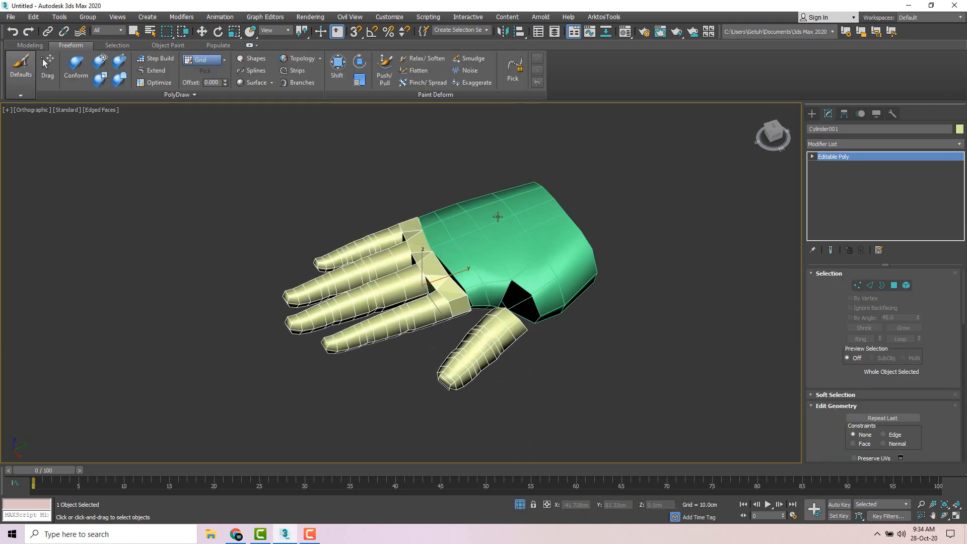
{"action": "left_click", "coordinate": [497, 217]}
{"action": "key", "text": "w"}
- At vertex level, select the two facing palm and finger-base vertices at the upper corner beside the little finger
{"action": "middle_click_drag", "start_coordinate": [498, 217], "coordinate": [553, 256], "text": "alt"}
{"action": "scroll", "coordinate": [438, 293], "scroll_direction": "up", "scroll_amount": 10}
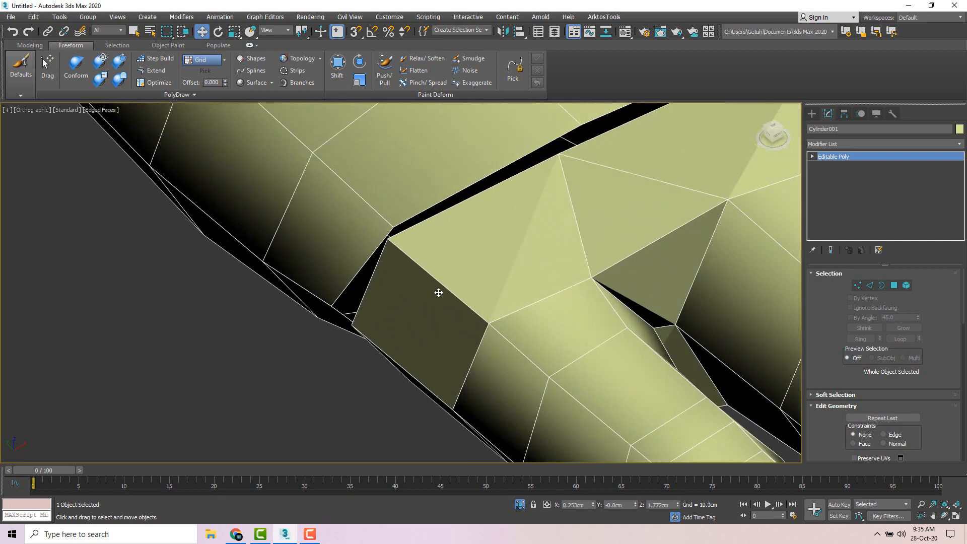
{"action": "scroll", "coordinate": [448, 292], "scroll_direction": "down", "scroll_amount": 3}
{"action": "scroll", "coordinate": [399, 302], "scroll_direction": "up", "scroll_amount": 5}
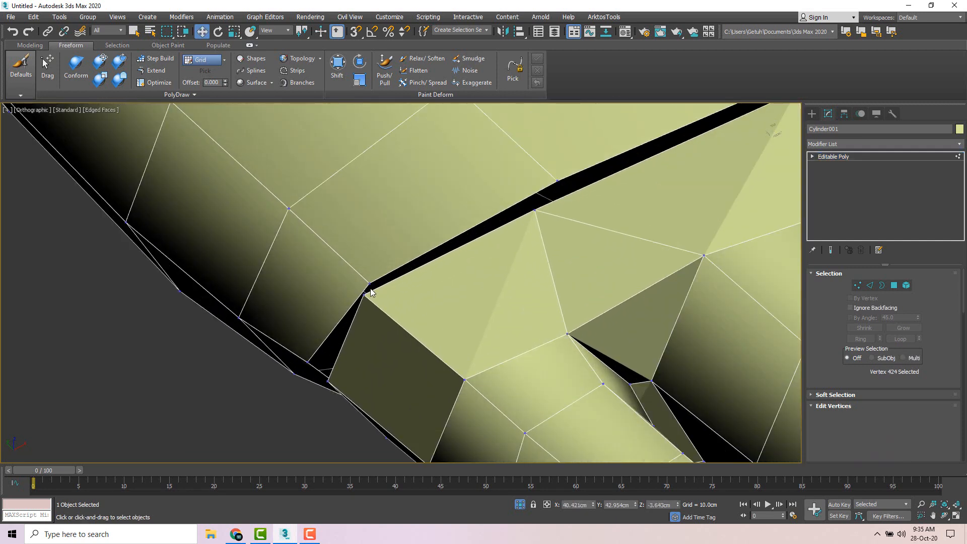
{"action": "key", "text": "1"}
{"action": "left_click", "coordinate": [368, 282]}
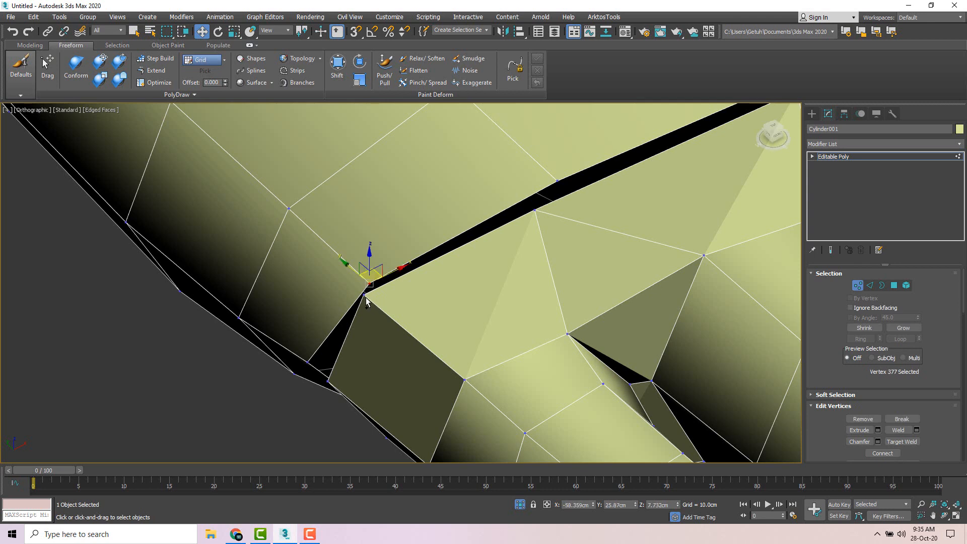
{"action": "left_click", "coordinate": [365, 297]}
{"action": "left_click", "coordinate": [370, 283]}
- Try to join the palm's little-finger corner vertex to the finger base's corner vertex with Target Weld
{"action": "right_click", "coordinate": [418, 290]}
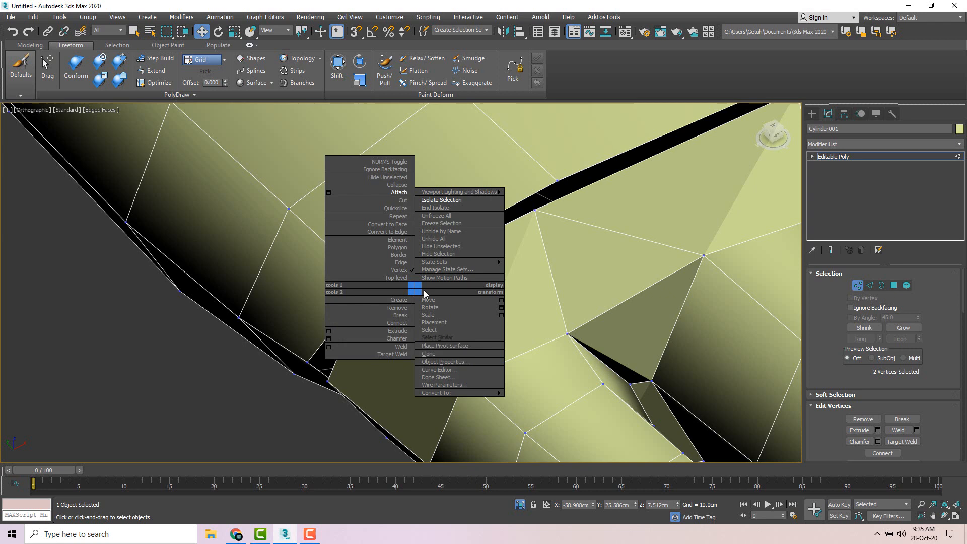
{"action": "left_click", "coordinate": [216, 290]}
{"action": "right_click", "coordinate": [281, 270]}
{"action": "left_click", "coordinate": [267, 333]}
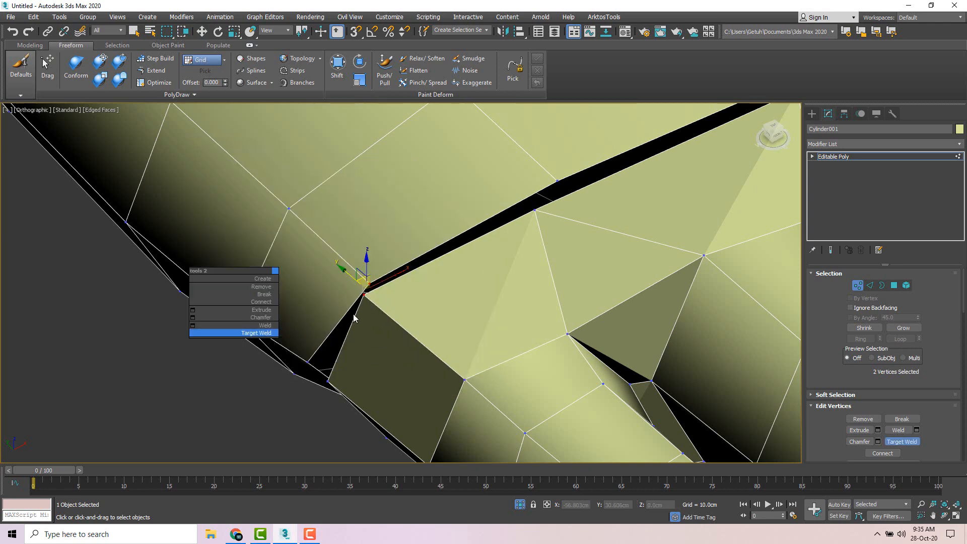
{"action": "right_click", "coordinate": [437, 263]}
{"action": "right_click", "coordinate": [440, 262]}
{"action": "left_click", "coordinate": [403, 325]}
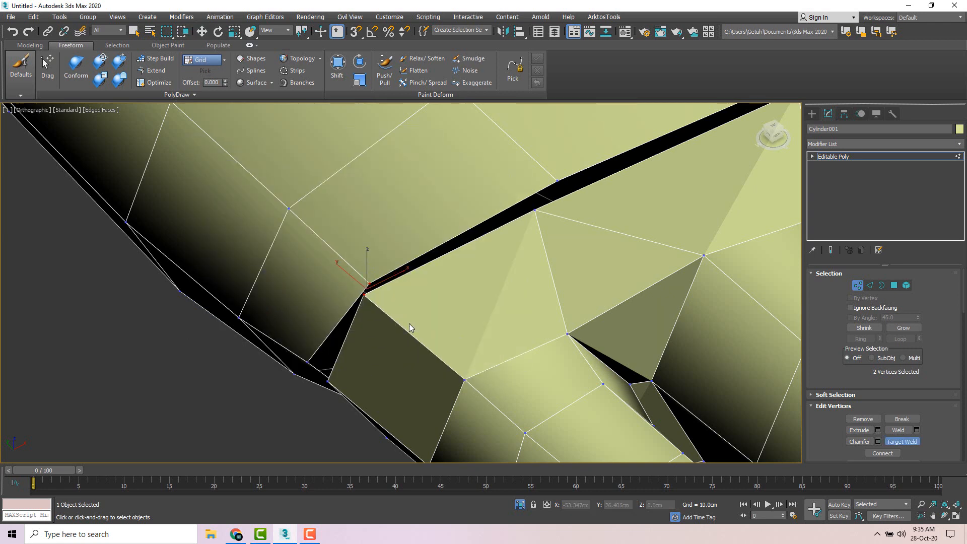
{"action": "scroll", "coordinate": [363, 297], "scroll_direction": "up", "scroll_amount": 3}
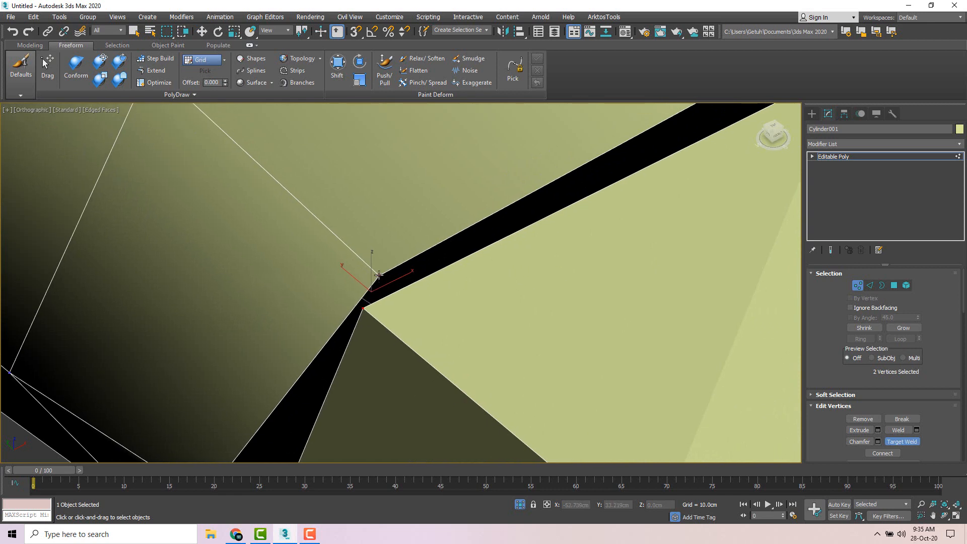
{"action": "left_click", "coordinate": [363, 308]}
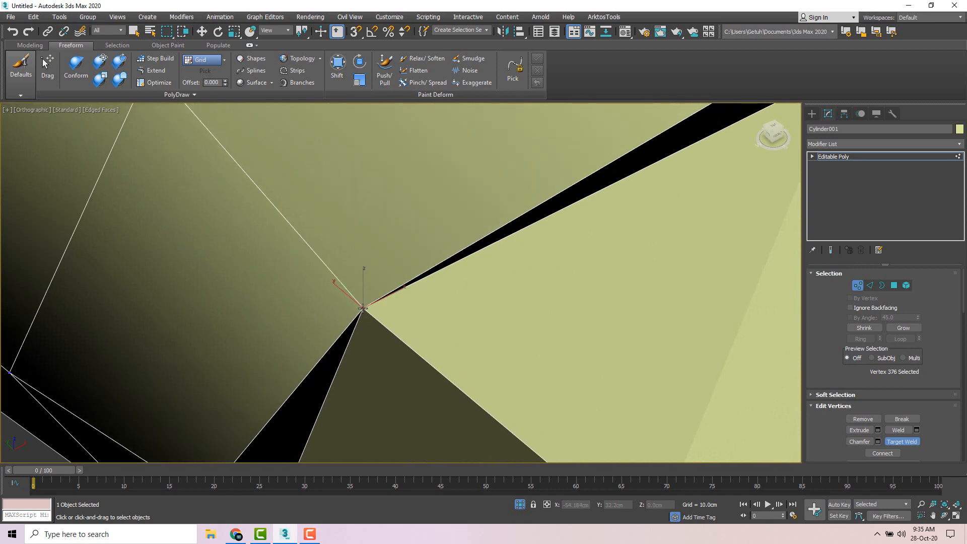
{"action": "scroll", "coordinate": [363, 308], "scroll_direction": "down", "scroll_amount": 4}
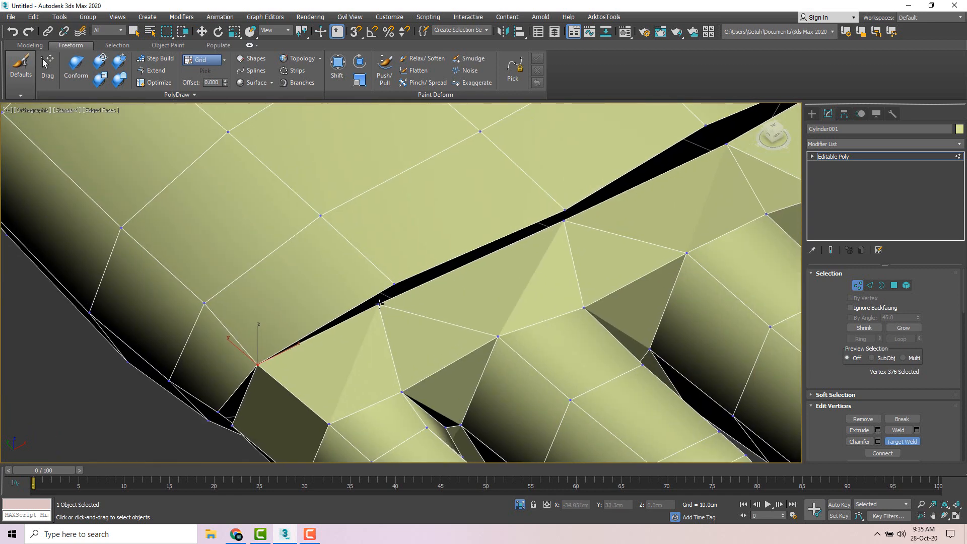
- Try Target Weld on the next vertex pair of the upper gap, then undo the welds and clear the vertex selection
{"action": "left_click", "coordinate": [394, 283]}
{"action": "key", "text": "w"}
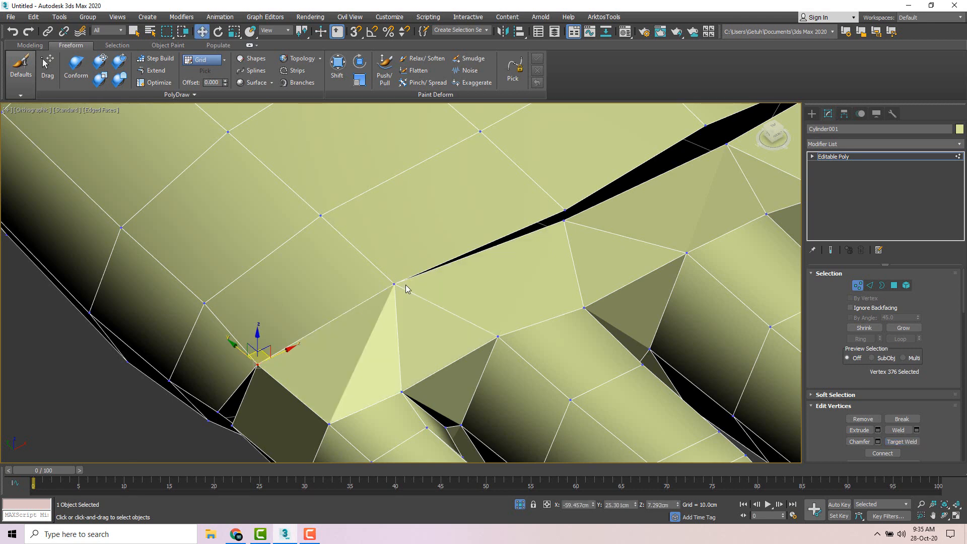
{"action": "key", "text": "ctrl+z"}
{"action": "key", "text": "ctrl+z"}
{"action": "middle_click_drag", "start_coordinate": [377, 330], "coordinate": [430, 281]}
{"action": "left_click", "coordinate": [382, 311]}
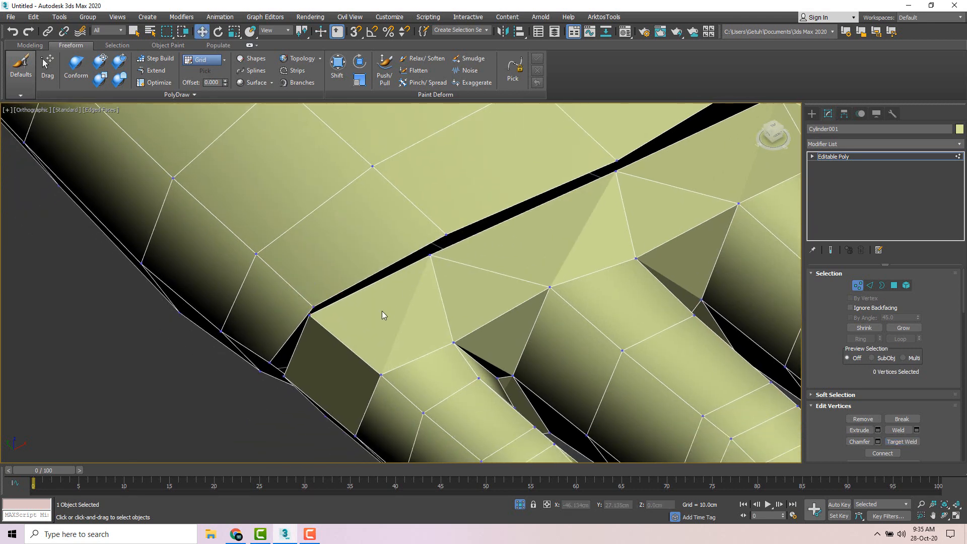
- Collapse the palm and finger-base vertices at the little finger's upper corner into one vertex
{"action": "scroll", "coordinate": [315, 313], "scroll_direction": "up", "scroll_amount": 4}
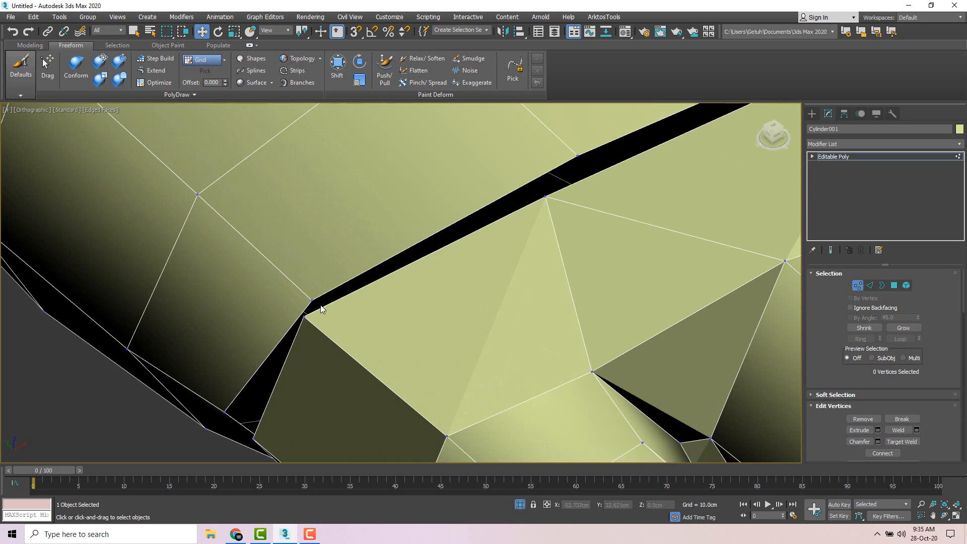
{"action": "left_click", "coordinate": [313, 300]}
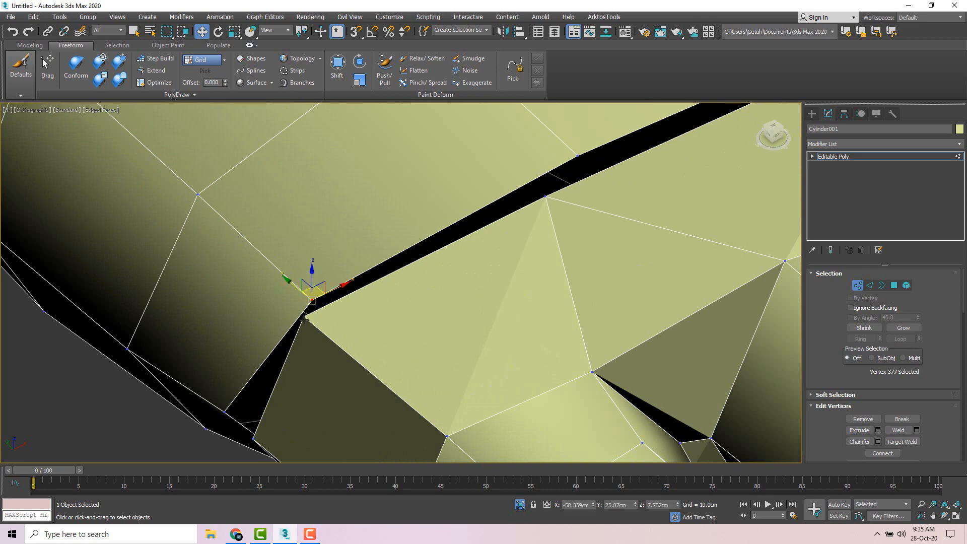
{"action": "right_click", "coordinate": [399, 321]}
{"action": "left_click", "coordinate": [383, 214]}
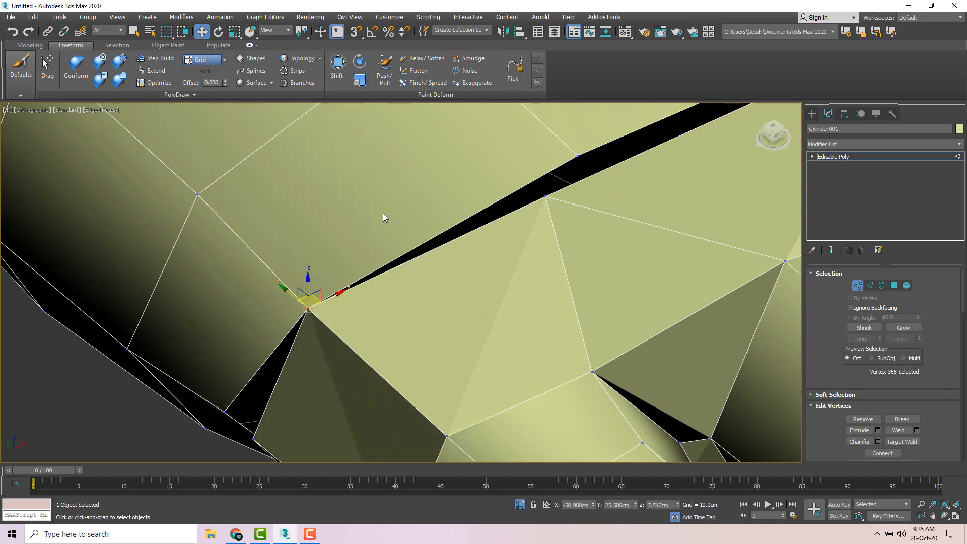
- Collapse the next facing vertex pair along the upper gap, between the little and ring fingers
{"action": "left_click", "coordinate": [548, 198]}
{"action": "middle_click_drag", "start_coordinate": [579, 163], "coordinate": [530, 213]}
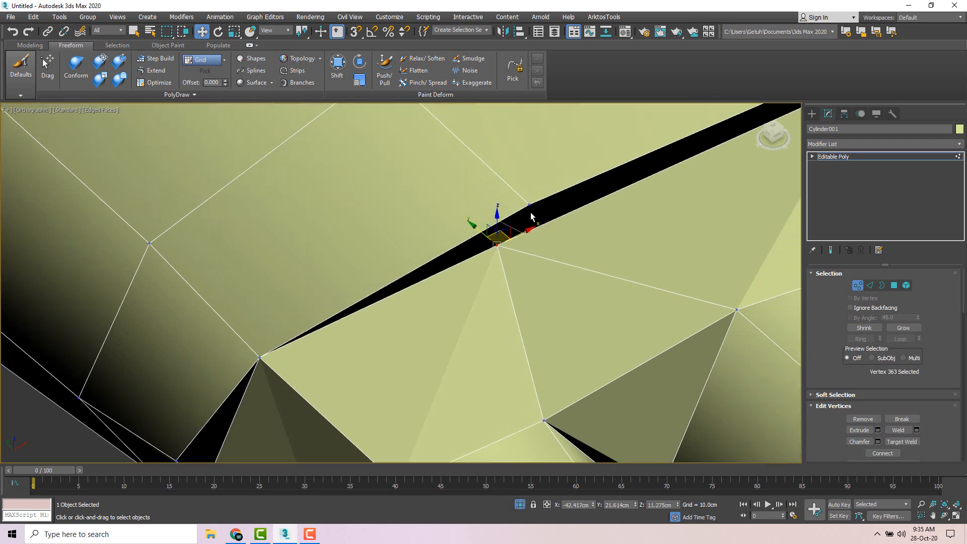
{"action": "left_click", "coordinate": [529, 206], "text": "ctrl"}
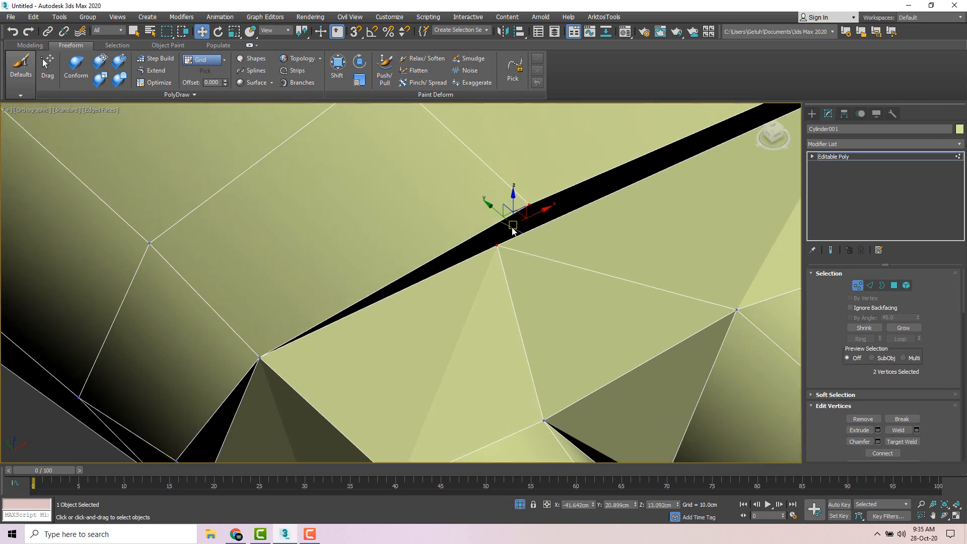
{"action": "right_click", "coordinate": [512, 229]}
{"action": "left_click", "coordinate": [496, 123]}
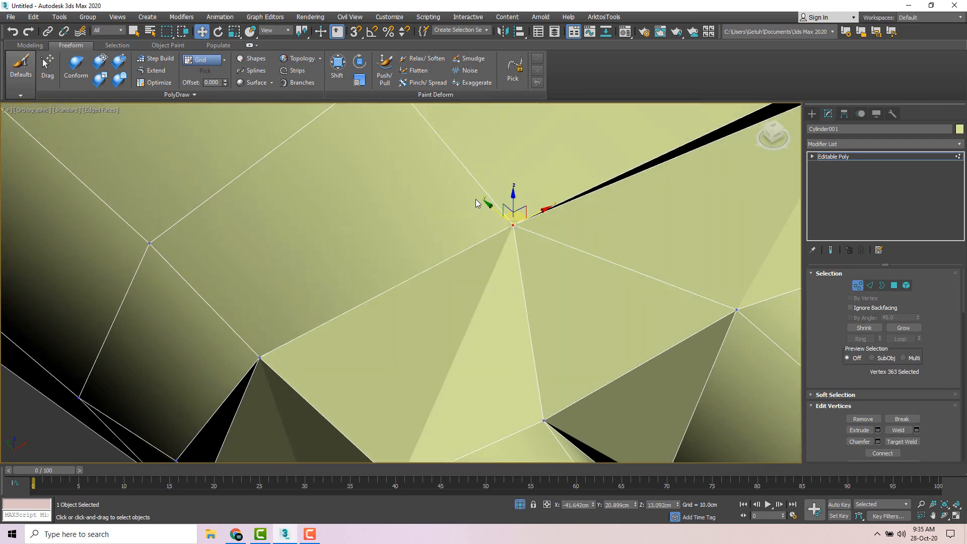
- Collapse the palm and finger-base vertex pair halfway down the hand's little-finger side
{"action": "scroll", "coordinate": [433, 214], "scroll_direction": "down", "scroll_amount": 5}
{"action": "middle_click_drag", "start_coordinate": [384, 291], "coordinate": [387, 255], "text": "alt"}
{"action": "scroll", "coordinate": [383, 259], "scroll_direction": "up", "scroll_amount": 4}
{"action": "left_click", "coordinate": [355, 290]}
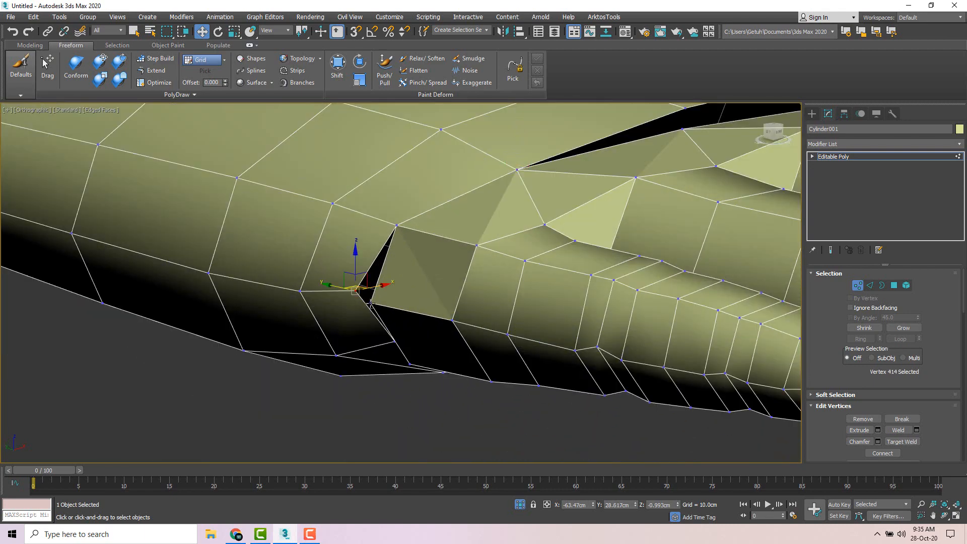
- Collapse the little finger's lower corner vertex pair and the neighbouring pair along the underside gap
{"action": "middle_click_drag", "start_coordinate": [414, 361], "coordinate": [394, 334], "text": "alt"}
{"action": "left_click", "coordinate": [396, 329]}
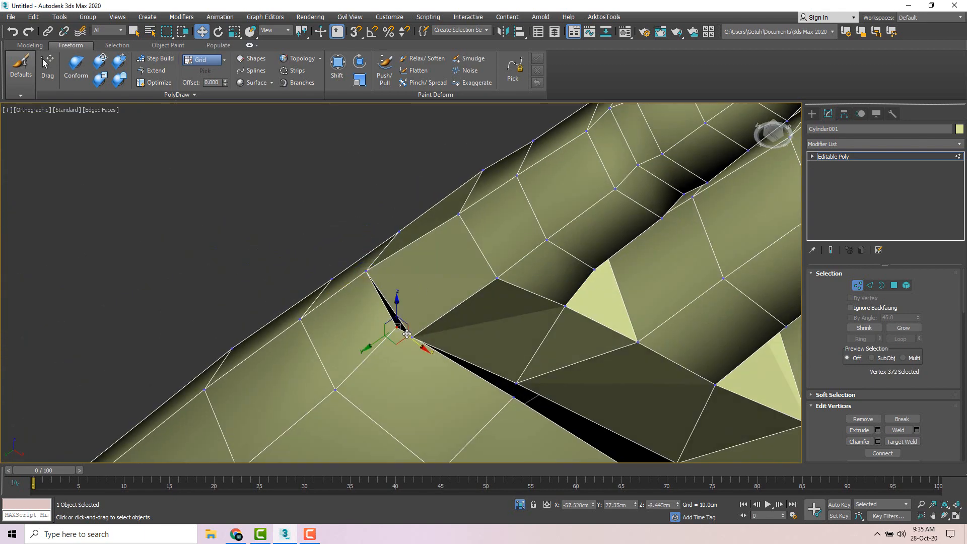
{"action": "middle_click_drag", "start_coordinate": [494, 361], "coordinate": [525, 314], "text": "alt"}
{"action": "left_click", "coordinate": [527, 291]}
{"action": "key", "text": "ctrl+alt+c"}
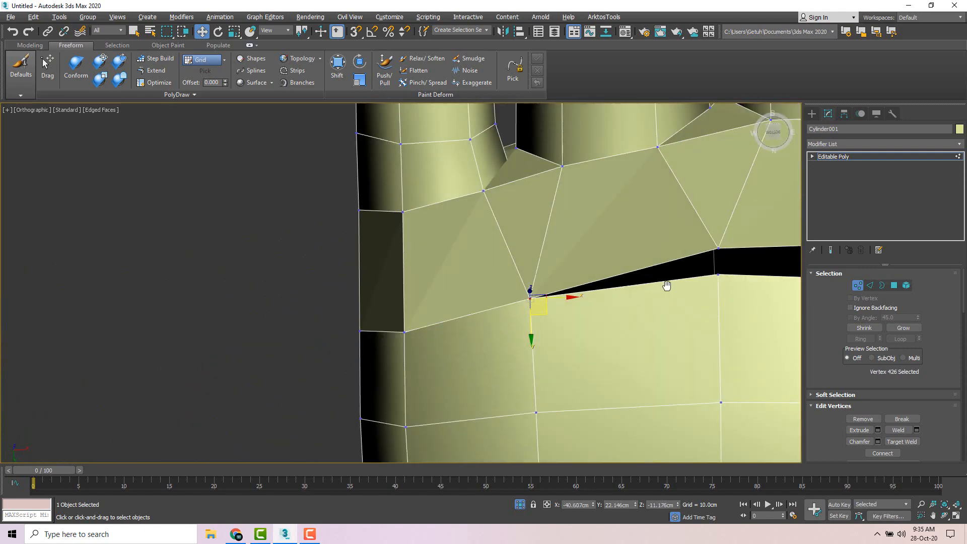
- Collapse the two remaining inner vertex pairs between palm and finger base on the underside, towards the index finger
{"action": "middle_click_drag", "start_coordinate": [717, 253], "coordinate": [500, 267]}
{"action": "left_click", "coordinate": [501, 287]}
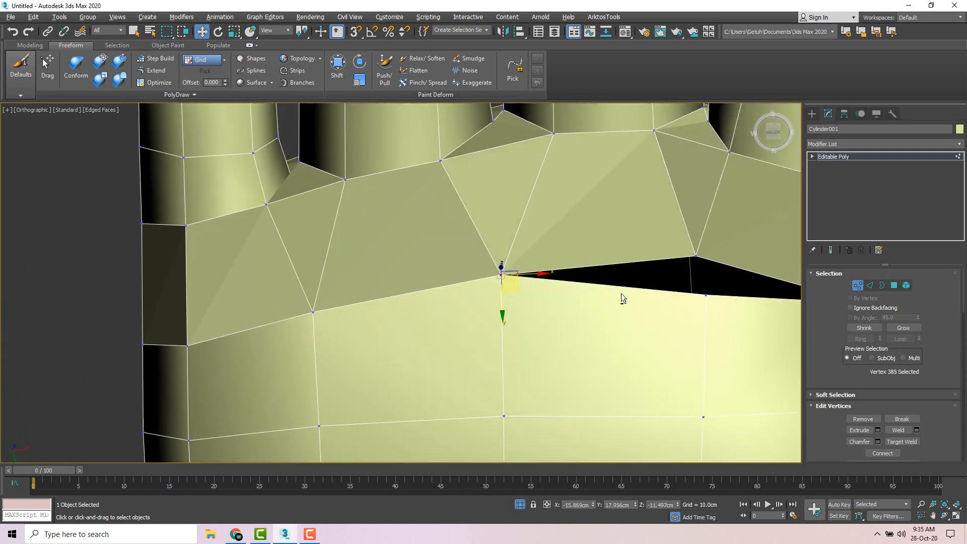
{"action": "middle_click_drag", "start_coordinate": [621, 293], "coordinate": [450, 292], "text": "alt"}
{"action": "left_click", "coordinate": [458, 213]}
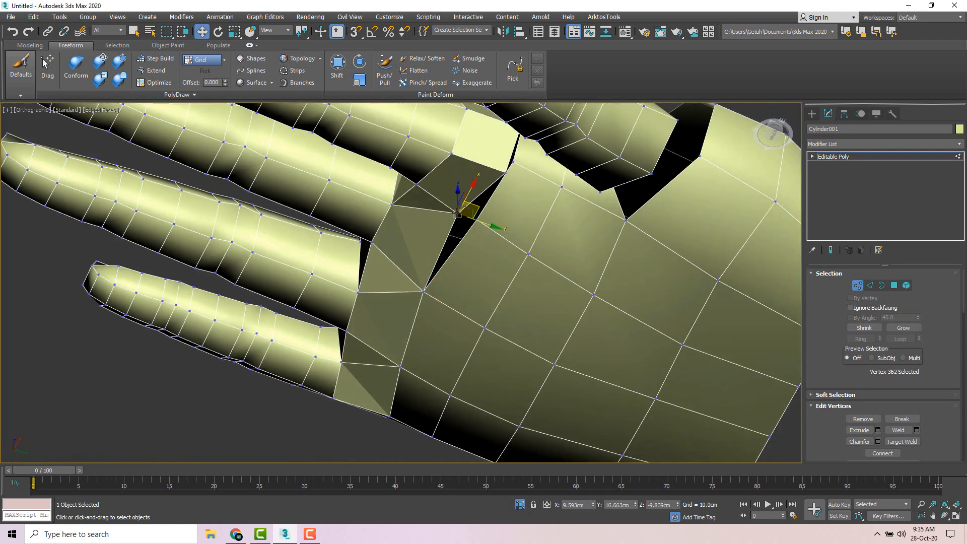
{"action": "key", "text": "ctrl+alt+c"}
- Collapse the palm and finger-base vertex pair at the index finger's lower corner
{"action": "scroll", "coordinate": [477, 220], "scroll_direction": "up", "scroll_amount": 5}
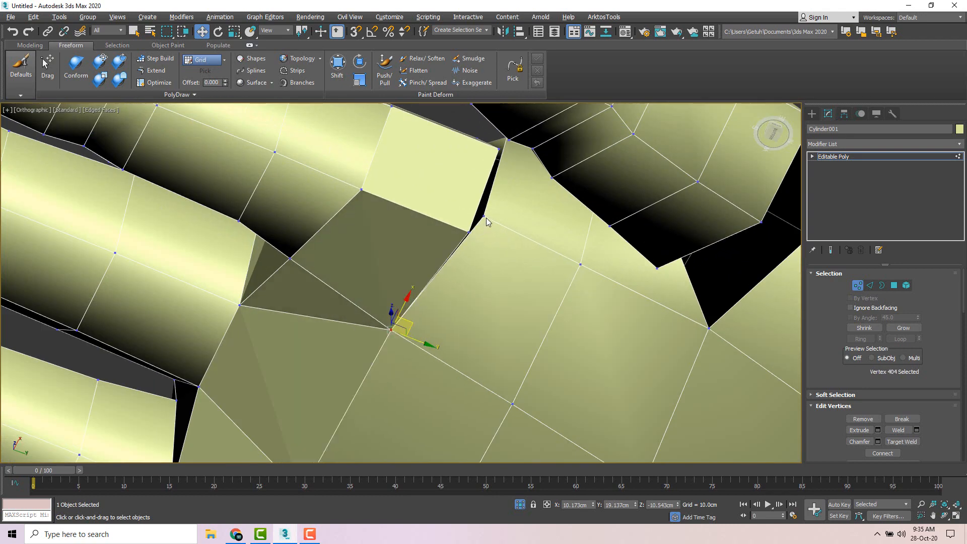
{"action": "left_click", "coordinate": [472, 229]}
{"action": "middle_click_drag", "start_coordinate": [479, 209], "coordinate": [531, 311], "text": "alt"}
{"action": "left_click", "coordinate": [511, 228], "text": "ctrl"}
{"action": "key", "text": "ctrl+alt+c"}
- Collapse the vertex pairs on the index finger's outer side and at its upper corner
{"action": "left_click", "coordinate": [465, 188]}
{"action": "middle_click_drag", "start_coordinate": [489, 232], "coordinate": [498, 288], "text": "alt"}
{"action": "scroll", "coordinate": [496, 289], "scroll_direction": "down", "scroll_amount": 2}
{"action": "key", "text": "ctrl+alt+c"}
- Collapse the facing vertex pair on the upper gap between the index and middle fingers
{"action": "middle_click_drag", "start_coordinate": [403, 251], "coordinate": [403, 222], "text": "alt"}
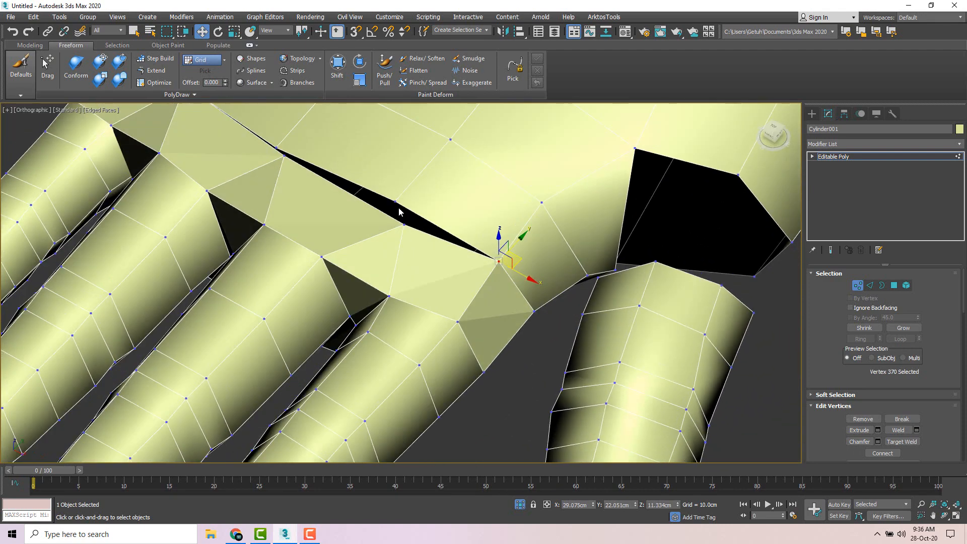
{"action": "left_click", "coordinate": [402, 214]}
{"action": "left_click", "coordinate": [404, 225], "text": "ctrl"}
{"action": "key", "text": "ctrl+alt+c"}
- Collapse the last open vertex pair of the upper gap, between the middle and ring fingers
{"action": "middle_click_drag", "start_coordinate": [408, 263], "coordinate": [508, 343]}
{"action": "middle_click_drag", "start_coordinate": [509, 343], "coordinate": [520, 346], "text": "alt"}
{"action": "scroll", "coordinate": [397, 274], "scroll_direction": "up", "scroll_amount": 2}
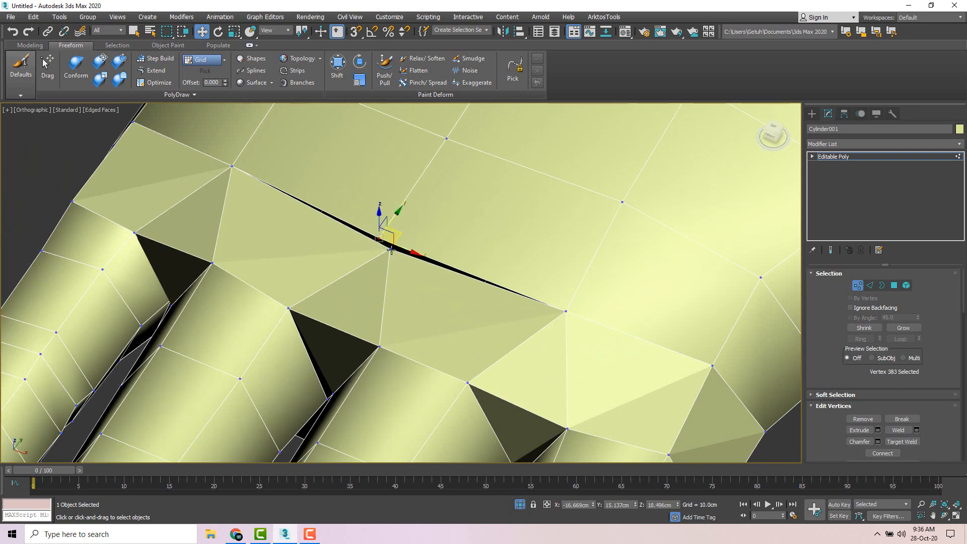
{"action": "key", "text": "ctrl+alt+c"}
- Examine the joined seam between palm and fingers from several angles
{"action": "mouse_move", "coordinate": [398, 273]}
{"action": "middle_mouse_down", "text": "alt"}
{"action": "mouse_move", "coordinate": [404, 258]}
{"action": "mouse_move", "coordinate": [412, 266]}
{"action": "middle_mouse_up", "text": "alt"}
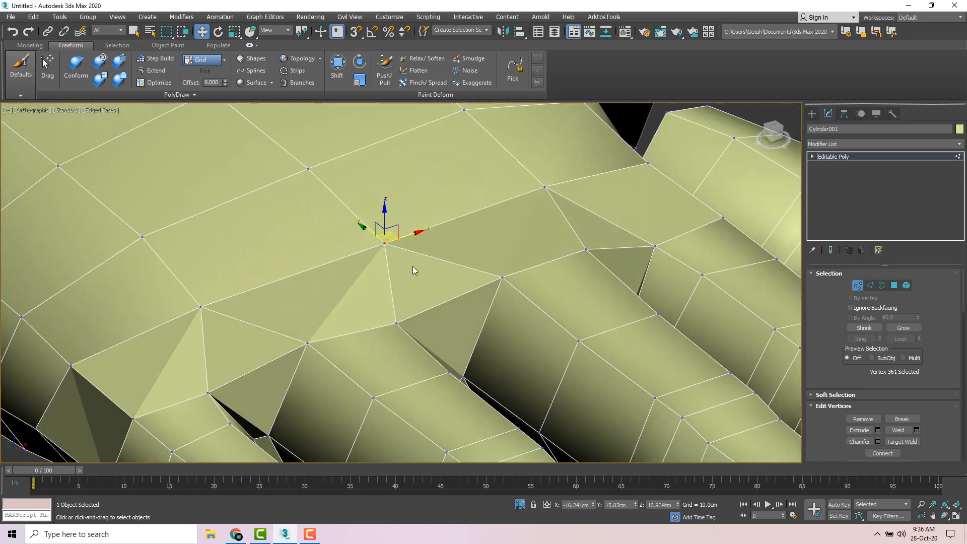
{"action": "scroll", "coordinate": [413, 266], "scroll_direction": "down", "scroll_amount": 1}
{"action": "middle_click_drag", "start_coordinate": [306, 305], "coordinate": [423, 298]}
{"action": "scroll", "coordinate": [424, 299], "scroll_direction": "down", "scroll_amount": 5}
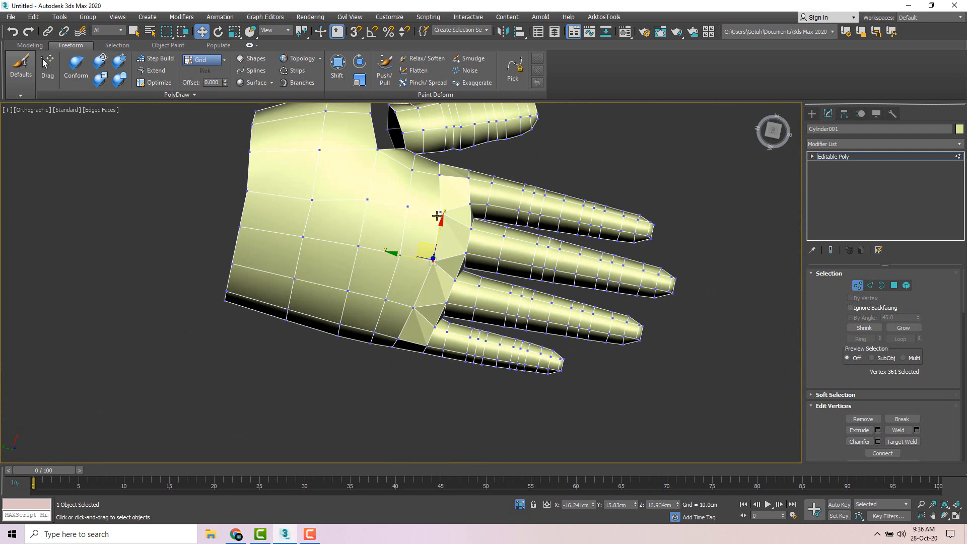
{"action": "scroll", "coordinate": [429, 285], "scroll_direction": "up", "scroll_amount": 5}
{"action": "left_click", "coordinate": [434, 295]}
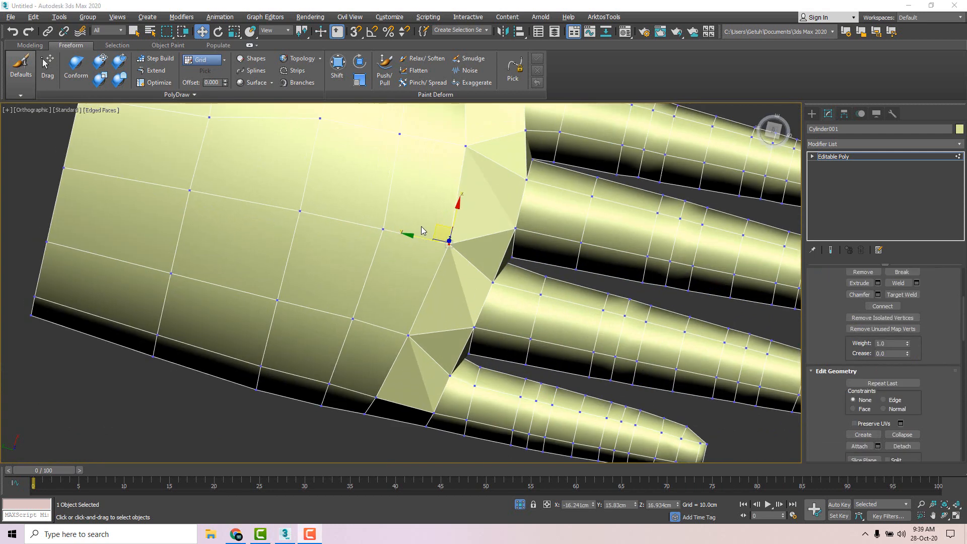
- Examine the gap between the thumb's open end and the palm's thumb opening from several angles
{"action": "middle_click_drag", "start_coordinate": [440, 211], "coordinate": [492, 259]}
{"action": "scroll", "coordinate": [438, 226], "scroll_direction": "down", "scroll_amount": 3}
{"action": "scroll", "coordinate": [460, 295], "scroll_direction": "up", "scroll_amount": 8}
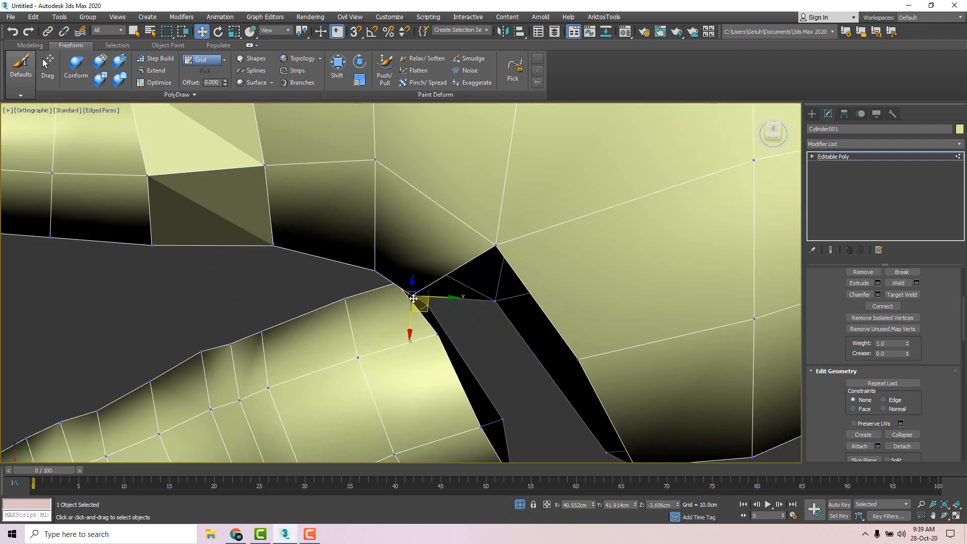
{"action": "middle_click_drag", "start_coordinate": [463, 304], "coordinate": [496, 283], "text": "alt"}
{"action": "scroll", "coordinate": [464, 289], "scroll_direction": "down", "scroll_amount": 5}
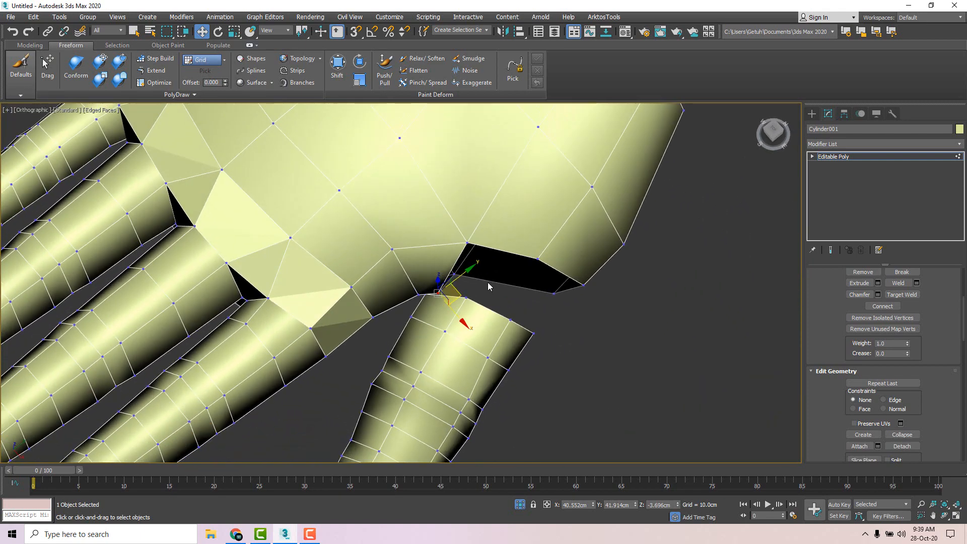
{"action": "scroll", "coordinate": [454, 278], "scroll_direction": "up", "scroll_amount": 2}
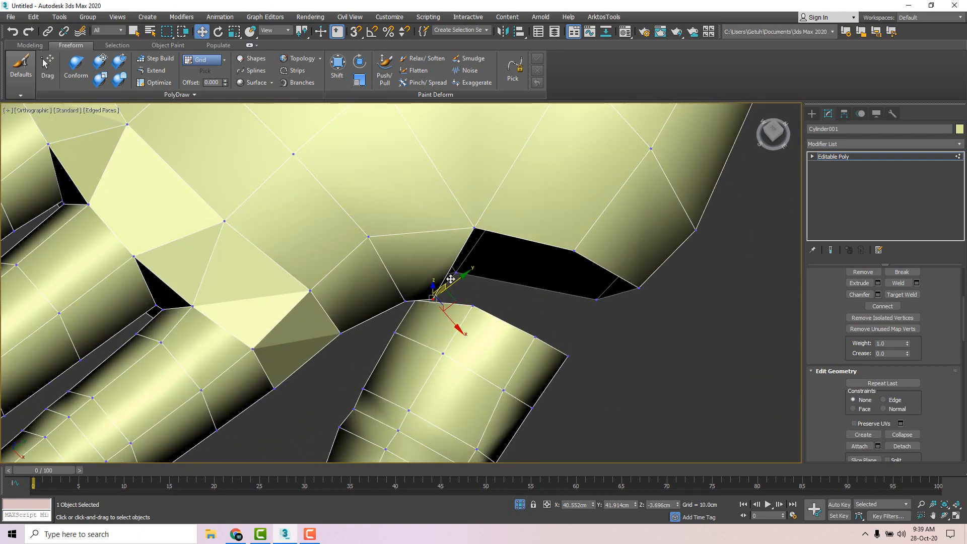
{"action": "left_click", "coordinate": [340, 75]}
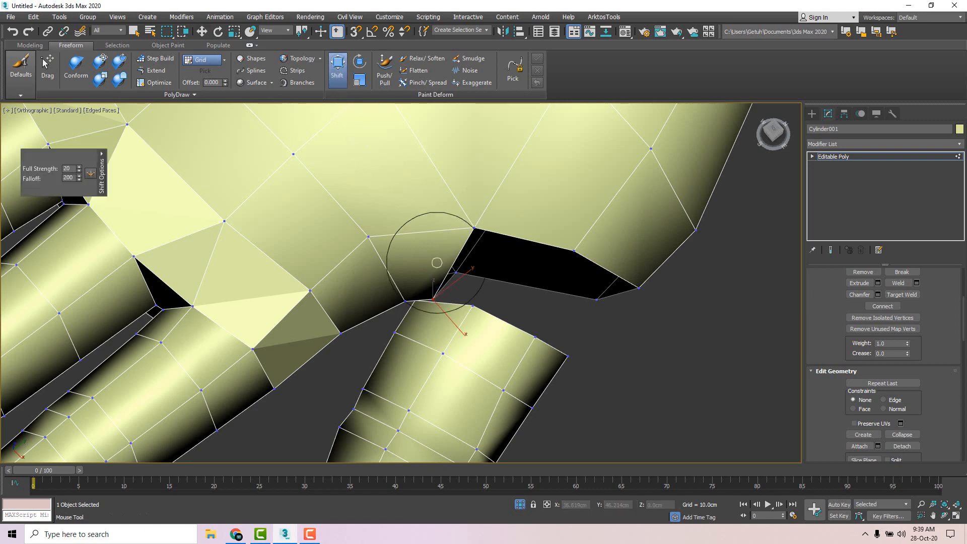
{"action": "mouse_move", "coordinate": [432, 270]}
{"action": "middle_mouse_down", "text": "alt"}
{"action": "mouse_move", "coordinate": [440, 277]}
{"action": "mouse_move", "coordinate": [426, 306]}
{"action": "mouse_move", "coordinate": [435, 296]}
{"action": "mouse_move", "coordinate": [446, 317]}
{"action": "middle_mouse_up", "text": "alt"}
{"action": "scroll", "coordinate": [444, 289], "scroll_direction": "down", "scroll_amount": 2}
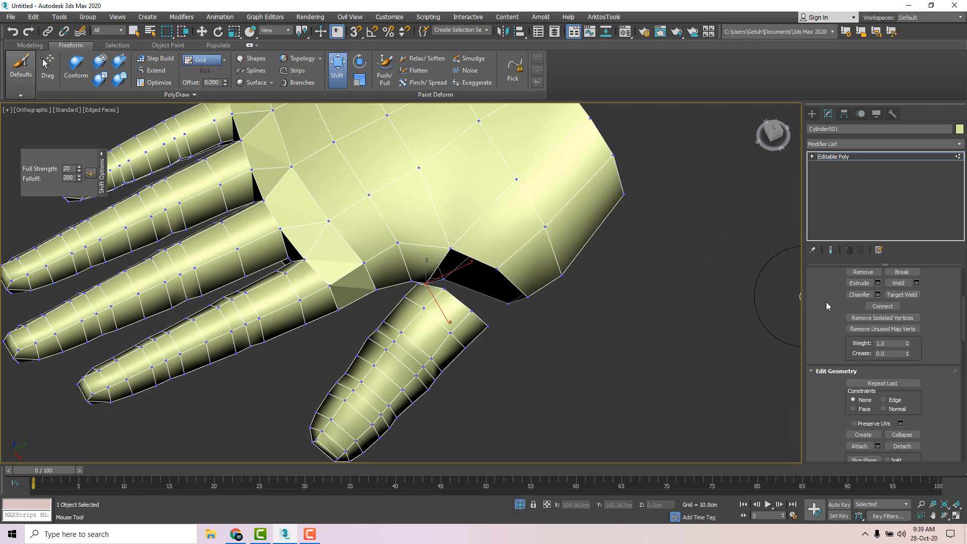
- Select the whole thumb element and move it toward the palm's thumb opening
{"action": "scroll", "coordinate": [826, 302], "scroll_direction": "up", "scroll_amount": 5}
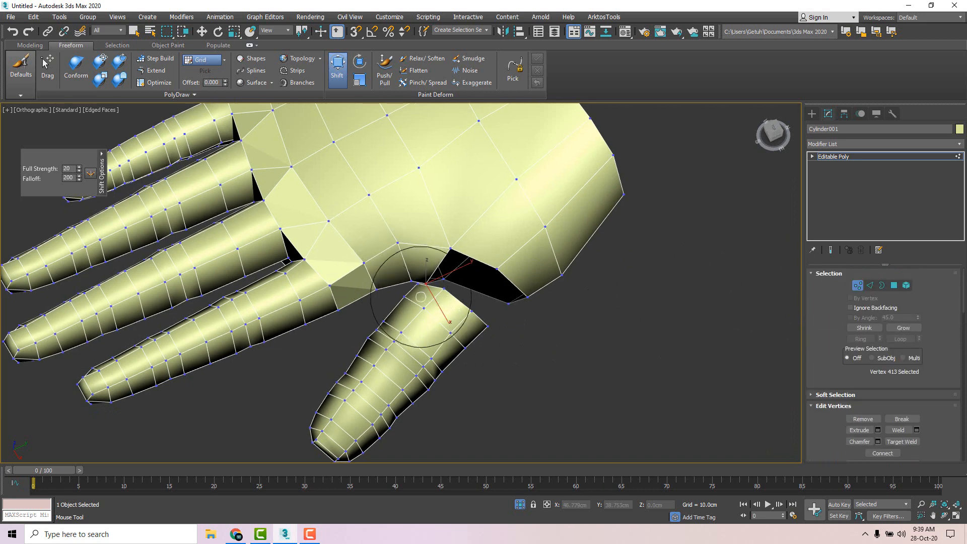
{"action": "left_click", "coordinate": [910, 286]}
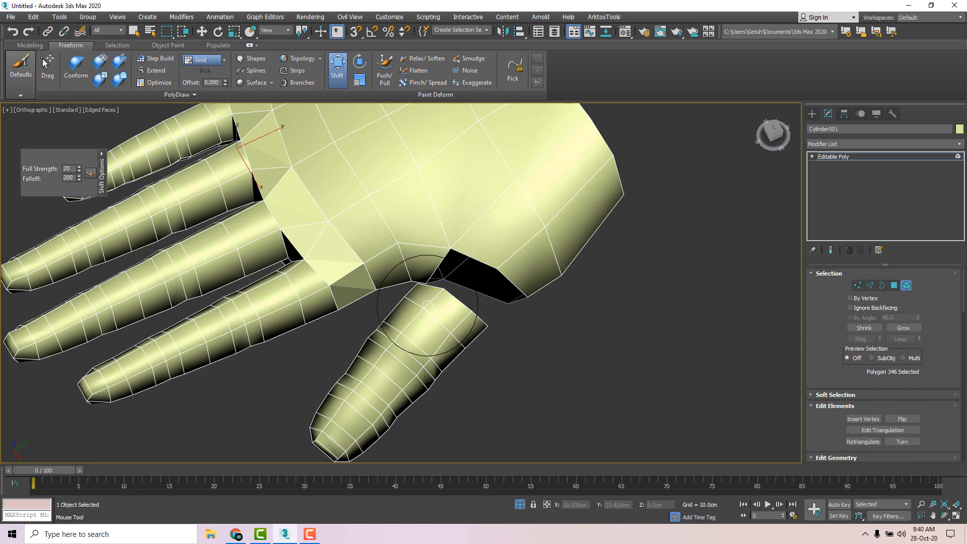
{"action": "key", "text": "w"}
{"action": "left_click", "coordinate": [420, 324]}
{"action": "middle_click_drag", "start_coordinate": [414, 360], "coordinate": [417, 372], "text": "alt"}
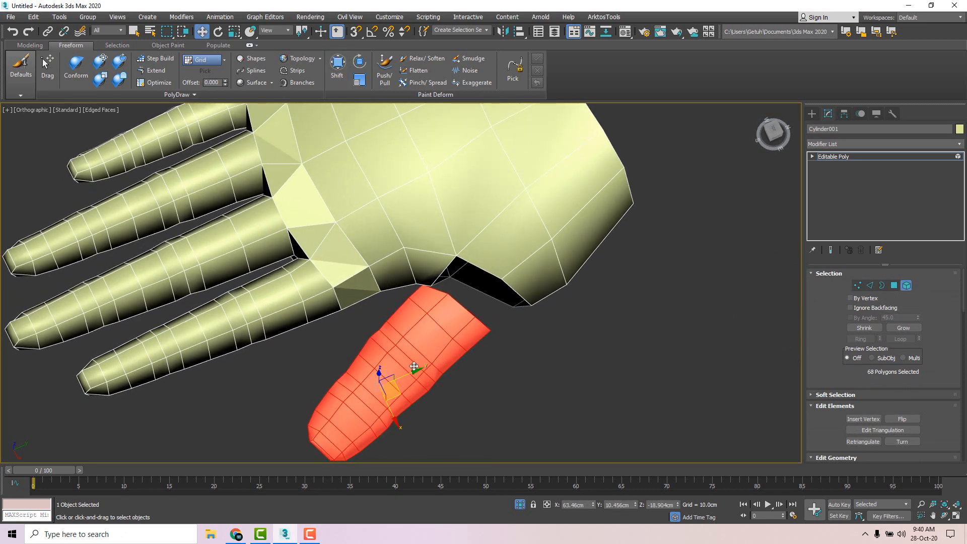
{"action": "left_click_drag", "start_coordinate": [414, 367], "coordinate": [427, 380]}
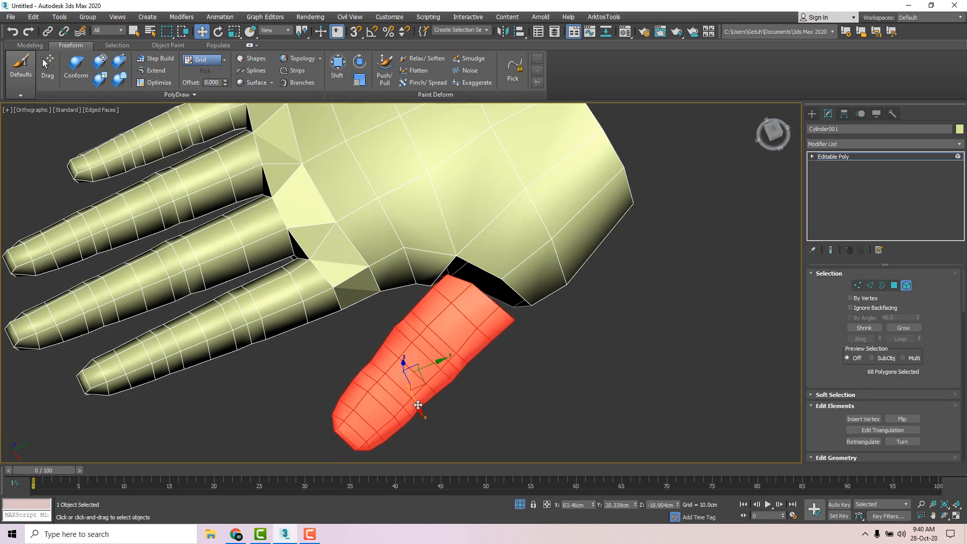
- Rotate the thumb slightly and raise it to line up with the center of the palm's opening
{"action": "key", "text": "e"}
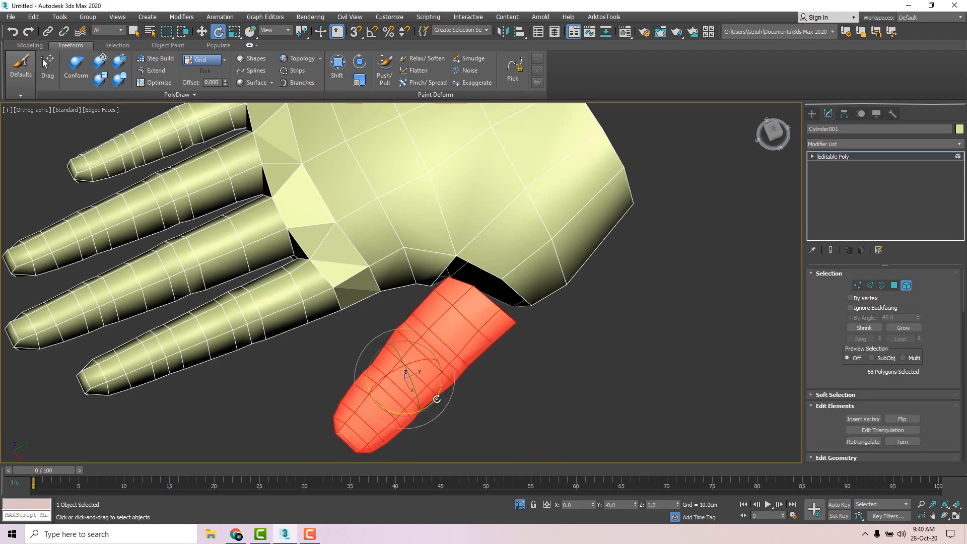
{"action": "left_click_drag", "start_coordinate": [437, 399], "coordinate": [445, 392]}
{"action": "middle_click_drag", "start_coordinate": [445, 392], "coordinate": [491, 301], "text": "alt"}
{"action": "key", "text": "w"}
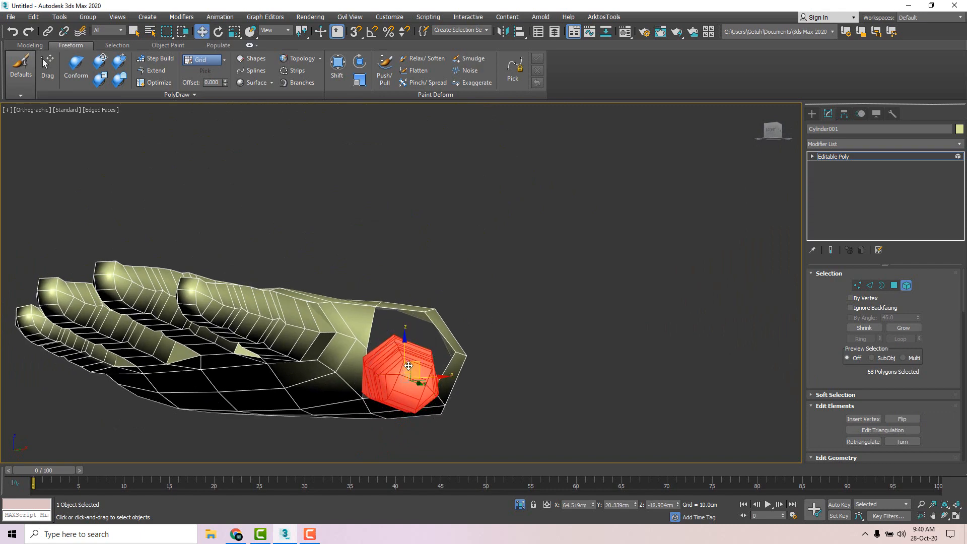
{"action": "left_click_drag", "start_coordinate": [419, 364], "coordinate": [428, 346]}
{"action": "middle_click_drag", "start_coordinate": [432, 317], "coordinate": [522, 303], "text": "alt"}
{"action": "scroll", "coordinate": [534, 304], "scroll_direction": "up", "scroll_amount": 2}
{"action": "key", "text": "2"}
{"action": "left_click", "coordinate": [511, 313]}
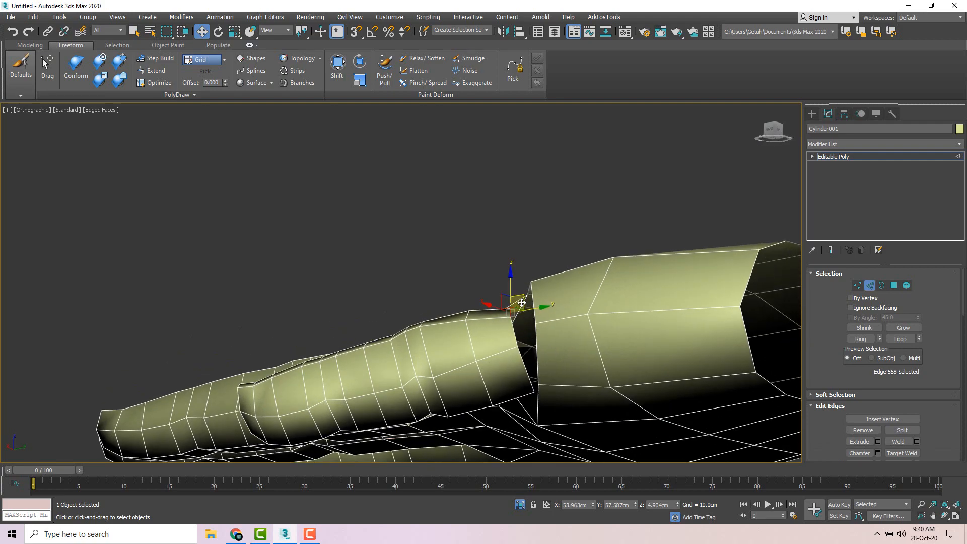
{"action": "middle_click_drag", "start_coordinate": [511, 270], "coordinate": [549, 348], "text": "alt"}
- Set the reference coordinate system to Screen and roll the thumb element until its rim edges match the palm opening
{"action": "key", "text": "5"}
{"action": "left_click", "coordinate": [527, 366]}
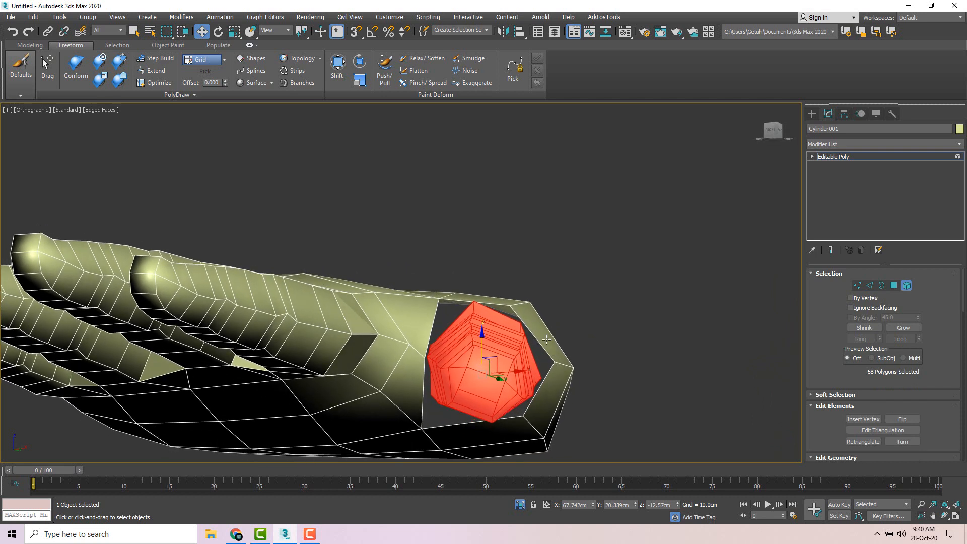
{"action": "middle_click_drag", "start_coordinate": [418, 208], "coordinate": [439, 220], "text": "alt"}
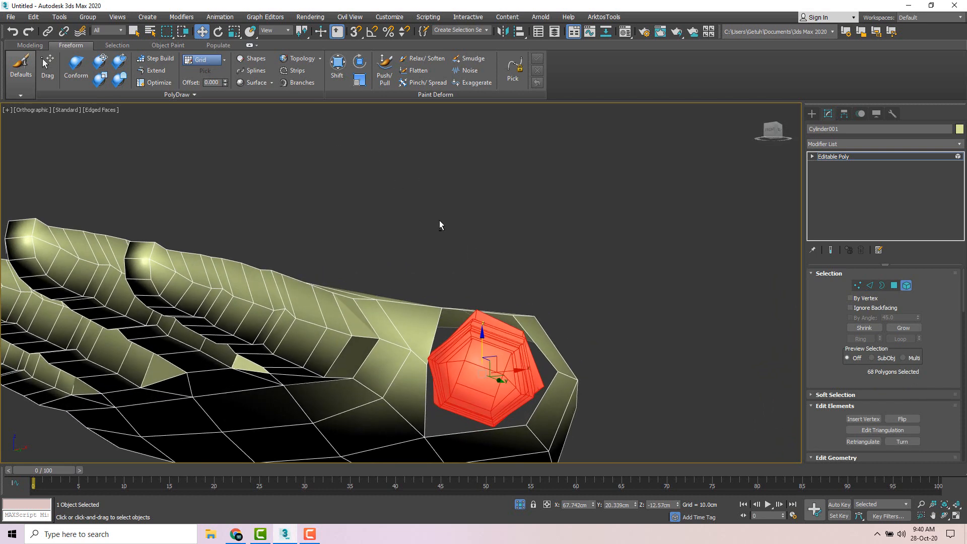
{"action": "key", "text": "e"}
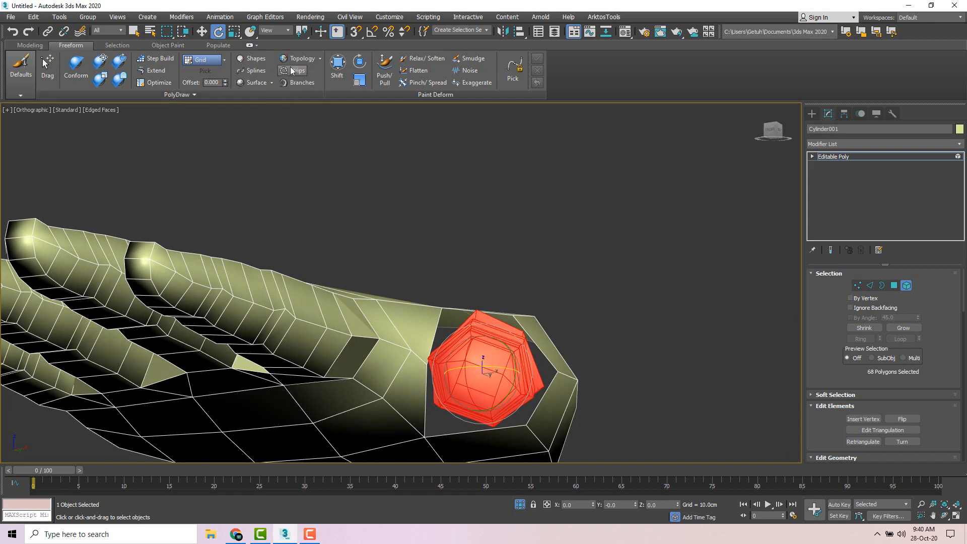
{"action": "left_click", "coordinate": [278, 31]}
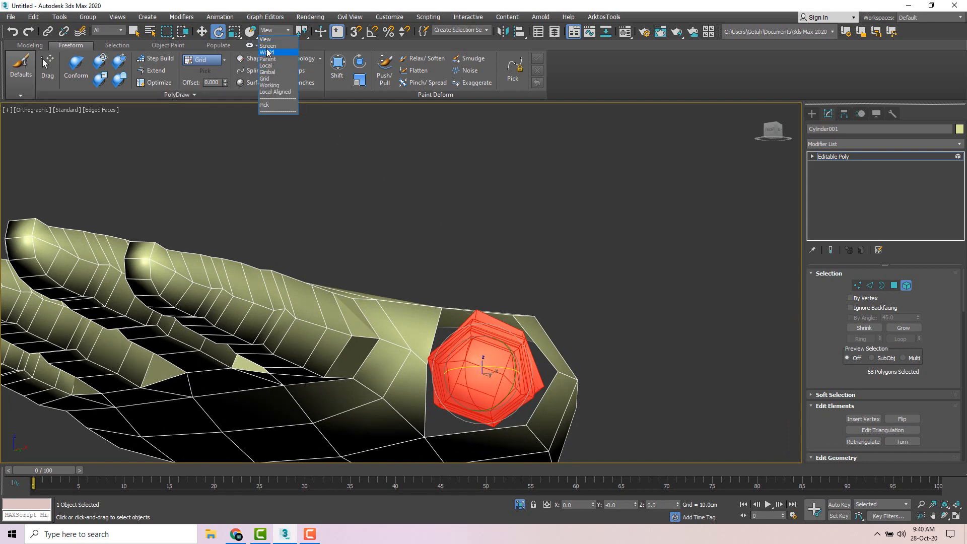
{"action": "left_click", "coordinate": [270, 46]}
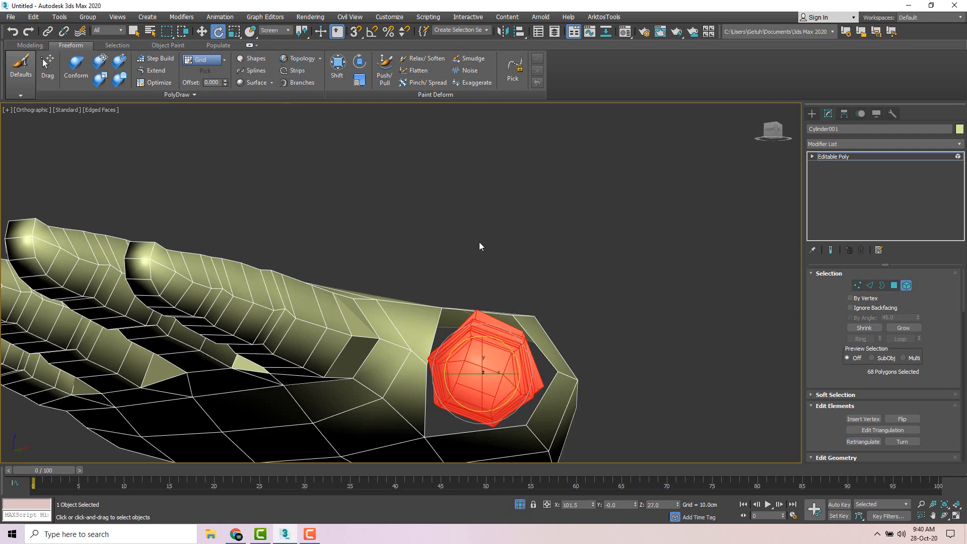
{"action": "mouse_move", "coordinate": [500, 342]}
{"action": "left_mouse_down"}
{"action": "mouse_move", "coordinate": [486, 333]}
{"action": "mouse_move", "coordinate": [482, 348]}
{"action": "left_mouse_up"}
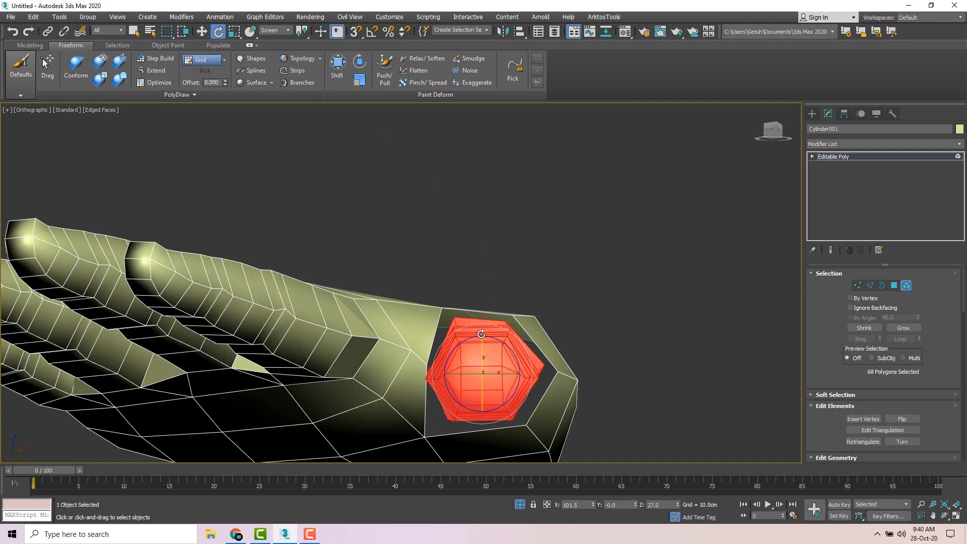
- Move the thumb element closer so its open rim sits against the palm's opening
{"action": "mouse_move", "coordinate": [497, 332]}
{"action": "middle_mouse_down", "text": "alt"}
{"action": "mouse_move", "coordinate": [551, 356]}
{"action": "mouse_move", "coordinate": [590, 293]}
{"action": "mouse_move", "coordinate": [620, 279]}
{"action": "mouse_move", "coordinate": [505, 298]}
{"action": "mouse_move", "coordinate": [457, 339]}
{"action": "mouse_move", "coordinate": [464, 364]}
{"action": "mouse_move", "coordinate": [494, 335]}
{"action": "middle_mouse_up", "text": "alt"}
{"action": "key", "text": "w"}
{"action": "mouse_move", "coordinate": [500, 328]}
{"action": "left_mouse_down"}
{"action": "mouse_move", "coordinate": [519, 308]}
{"action": "mouse_move", "coordinate": [514, 331]}
{"action": "left_mouse_up"}
{"action": "key", "text": "e"}
{"action": "key", "text": "w"}
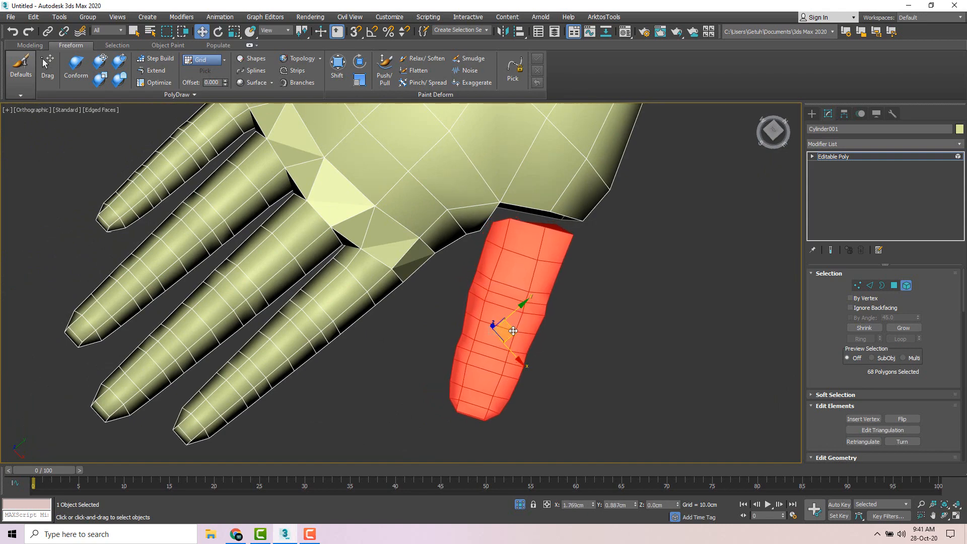
{"action": "middle_click_drag", "start_coordinate": [528, 323], "coordinate": [505, 315], "text": "alt"}
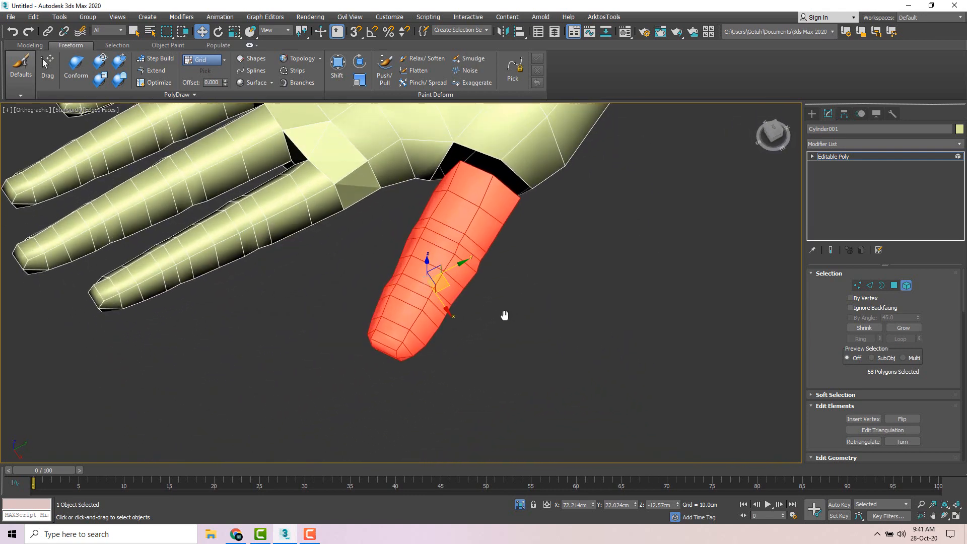
- Target-weld two vertices on the thumb's outer rim to the matching vertices of the palm opening
{"action": "left_click", "coordinate": [858, 285]}
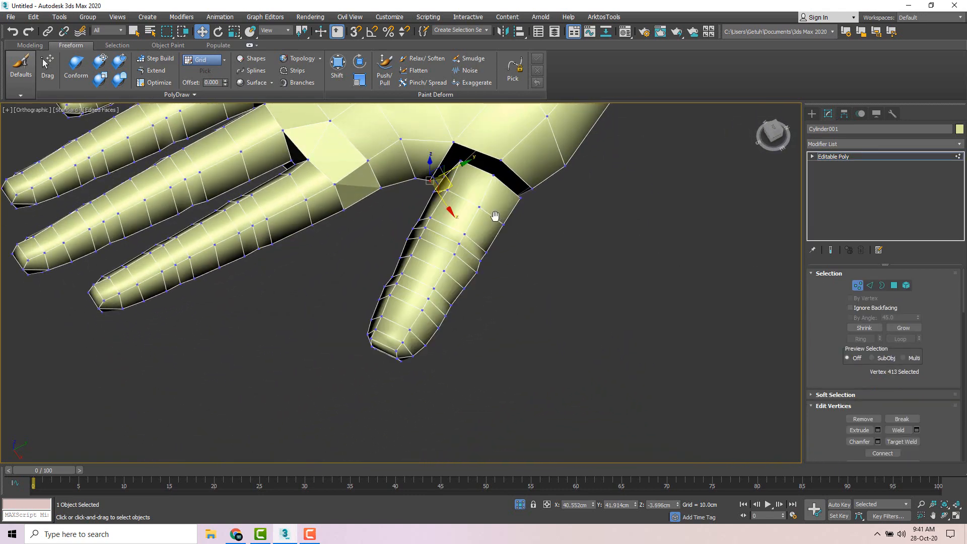
{"action": "middle_click_drag", "start_coordinate": [454, 242], "coordinate": [503, 232], "text": "alt"}
{"action": "left_click", "coordinate": [488, 258]}
{"action": "scroll", "coordinate": [502, 245], "scroll_direction": "up", "scroll_amount": 3}
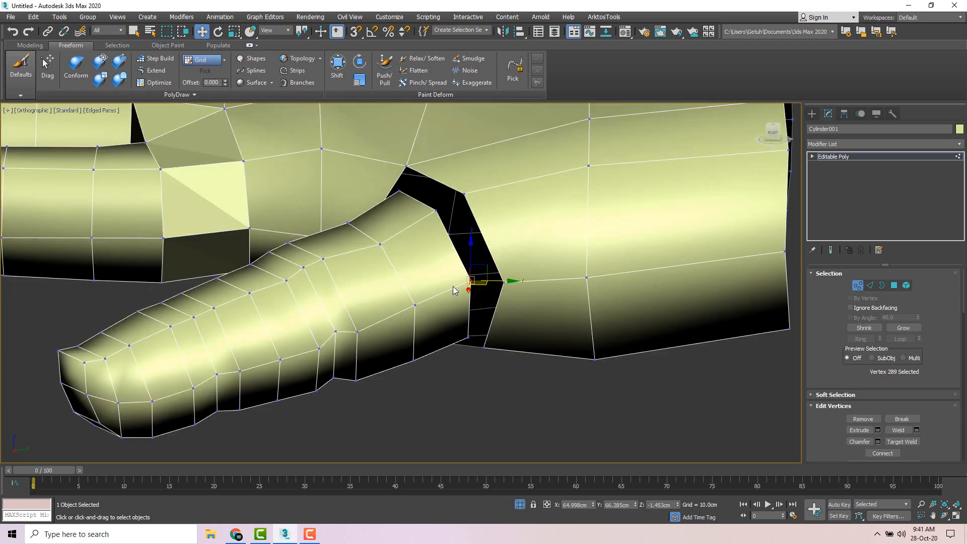
{"action": "right_click", "coordinate": [469, 278]}
{"action": "left_click", "coordinate": [443, 336]}
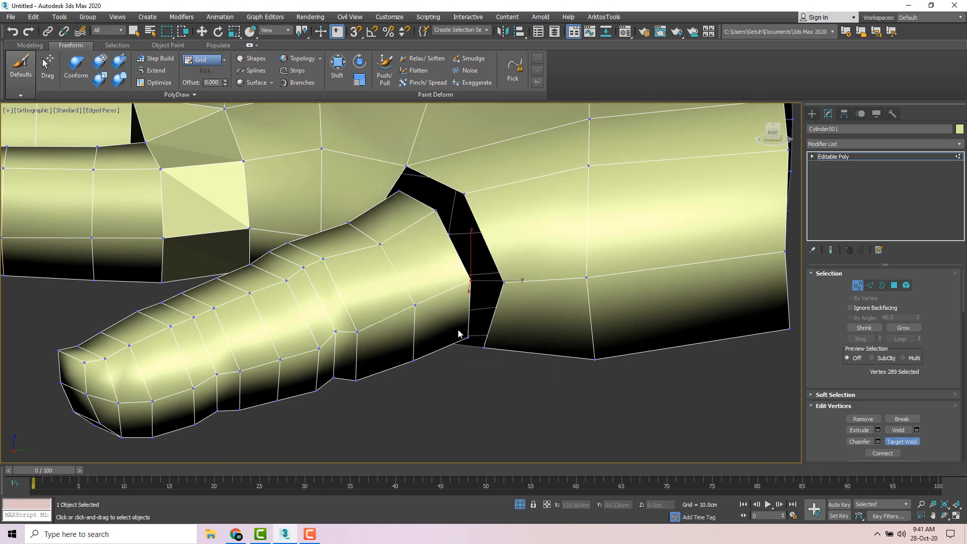
{"action": "mouse_move", "coordinate": [479, 349]}
{"action": "middle_mouse_down", "text": "alt"}
{"action": "mouse_move", "coordinate": [468, 351]}
{"action": "mouse_move", "coordinate": [482, 291]}
{"action": "mouse_move", "coordinate": [443, 203]}
{"action": "mouse_move", "coordinate": [492, 337]}
{"action": "middle_mouse_up", "text": "alt"}
{"action": "left_click", "coordinate": [504, 274]}
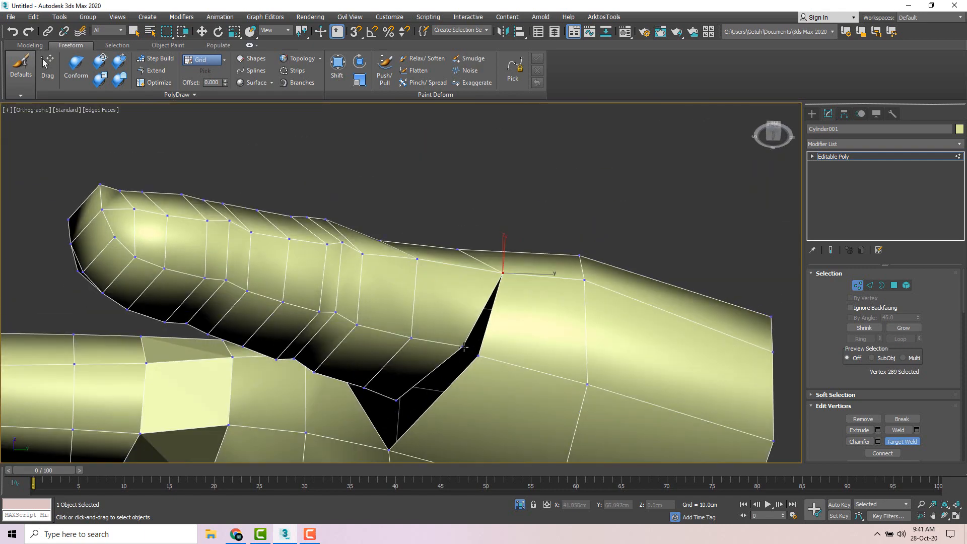
{"action": "left_click", "coordinate": [479, 357]}
- Collapse the facing thumb and palm vertices at the corner of the gap on the hand's palm side
{"action": "scroll", "coordinate": [428, 353], "scroll_direction": "down", "scroll_amount": 5}
{"action": "middle_click_drag", "start_coordinate": [429, 350], "coordinate": [403, 348], "text": "alt"}
{"action": "scroll", "coordinate": [397, 343], "scroll_direction": "up", "scroll_amount": 4}
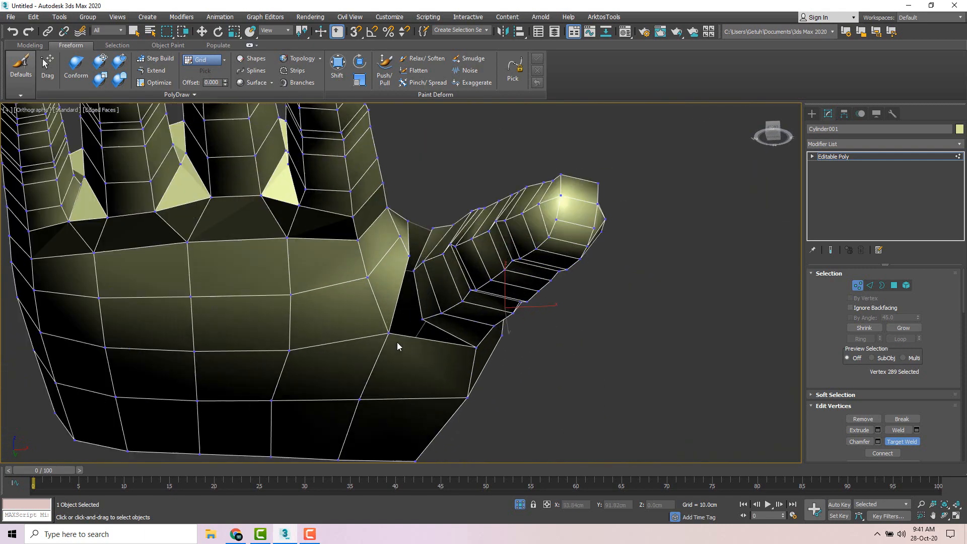
{"action": "right_click", "coordinate": [422, 322]}
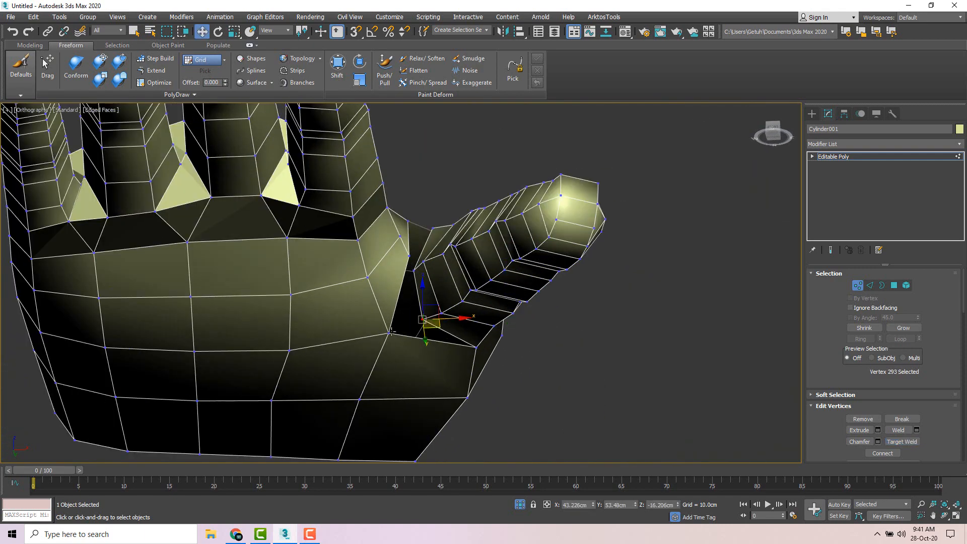
{"action": "scroll", "coordinate": [412, 335], "scroll_direction": "up", "scroll_amount": 4}
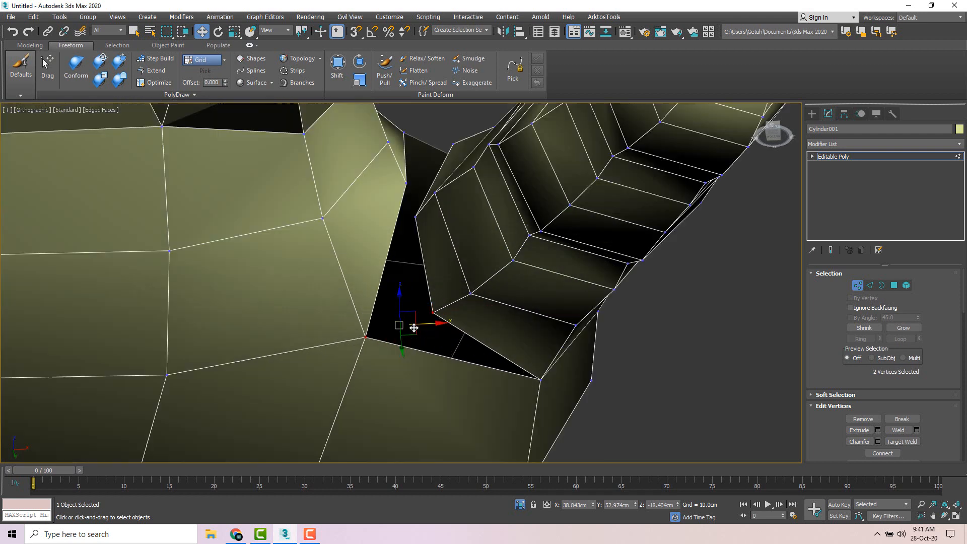
{"action": "right_click", "coordinate": [411, 325]}
{"action": "left_click", "coordinate": [392, 229]}
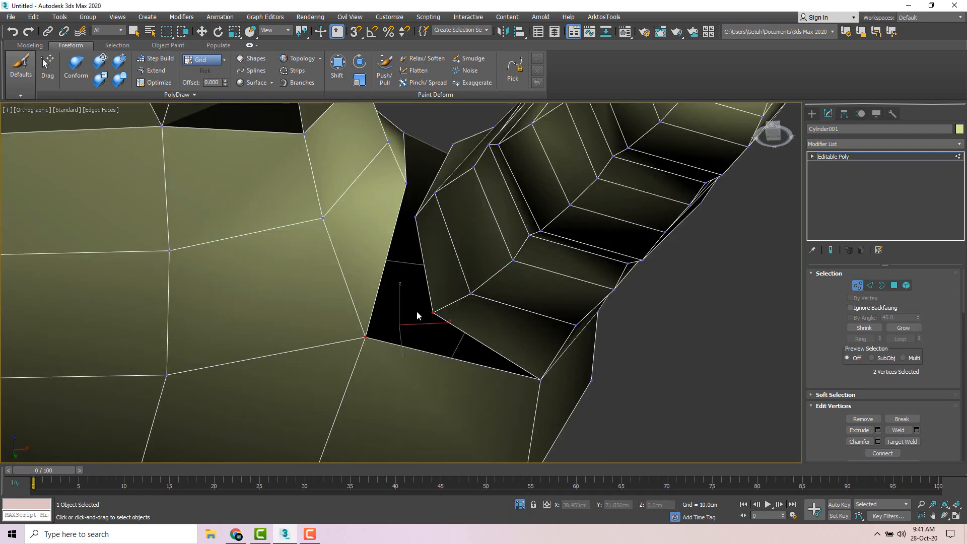
{"action": "right_click", "coordinate": [417, 315]}
{"action": "left_click", "coordinate": [409, 219]}
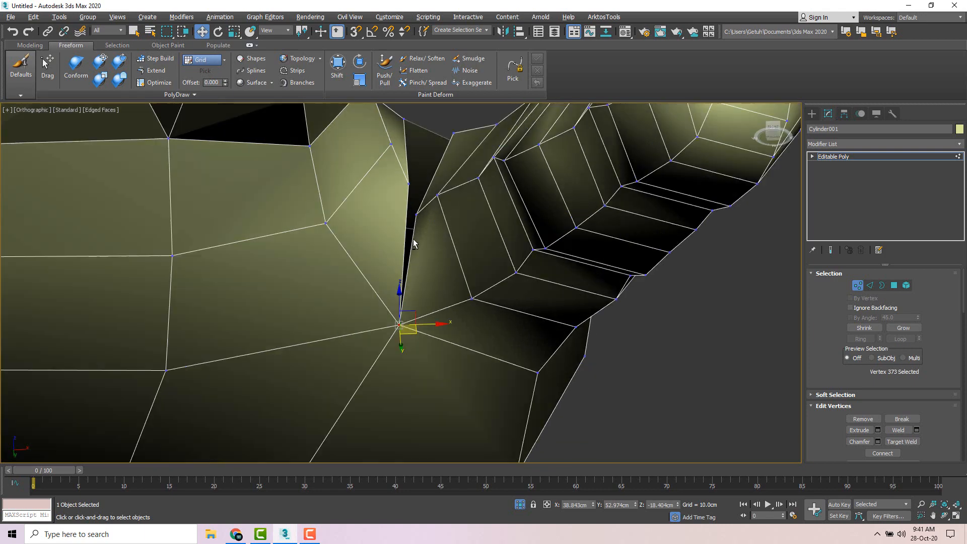
- Collapse the facing vertex pair where the thumb meets the palm on the index-finger side
{"action": "middle_click_drag", "start_coordinate": [413, 244], "coordinate": [407, 257], "text": "alt"}
{"action": "left_click", "coordinate": [397, 209], "text": "ctrl"}
{"action": "middle_click_drag", "start_coordinate": [403, 214], "coordinate": [391, 272], "text": "alt"}
{"action": "right_click", "coordinate": [409, 236]}
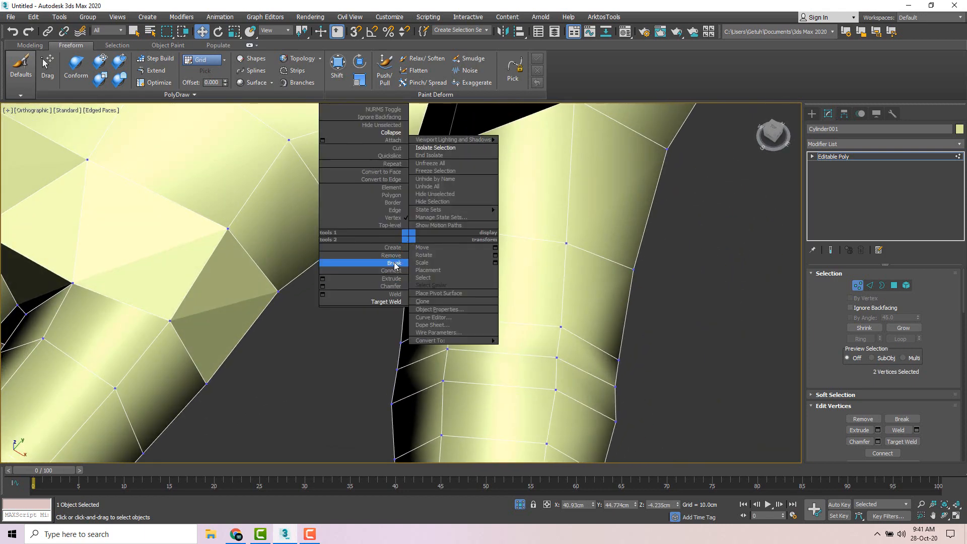
{"action": "left_click", "coordinate": [391, 132]}
- Collapse the remaining open vertex pair between thumb and palm on the back of the hand
{"action": "middle_click_drag", "start_coordinate": [418, 221], "coordinate": [445, 202], "text": "alt"}
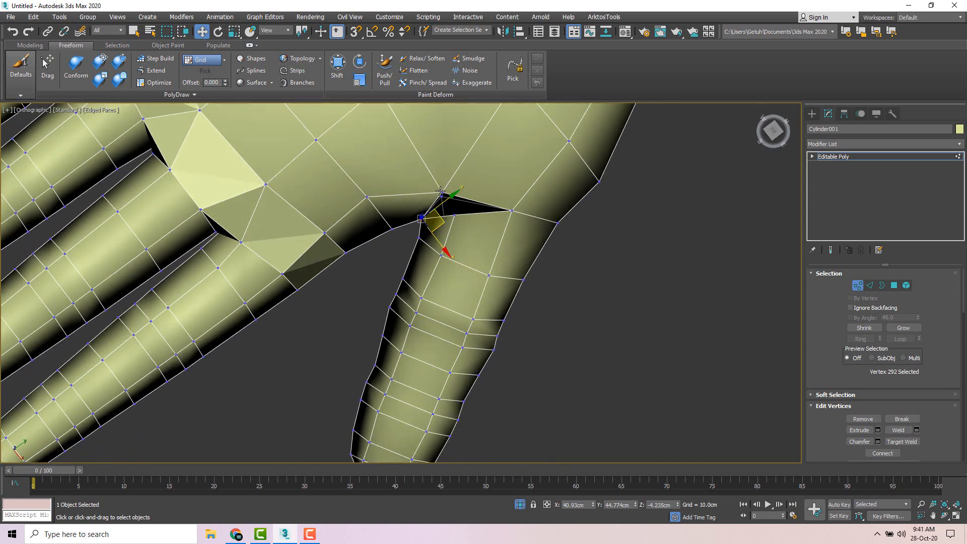
{"action": "middle_click_drag", "start_coordinate": [460, 235], "coordinate": [373, 230], "text": "alt"}
{"action": "right_click", "coordinate": [478, 205]}
{"action": "left_click", "coordinate": [461, 102]}
{"action": "scroll", "coordinate": [418, 270], "scroll_direction": "down", "scroll_amount": 5}
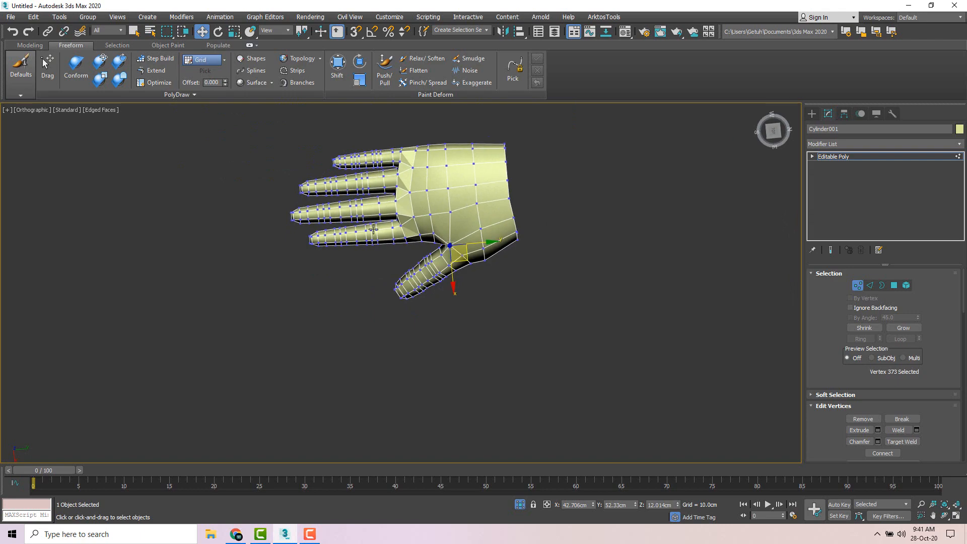
- Open up the tight web between thumb and index finger by reshaping its vertices with the Shift brush
{"action": "left_click", "coordinate": [341, 77]}
{"action": "scroll", "coordinate": [433, 262], "scroll_direction": "up", "scroll_amount": 10}
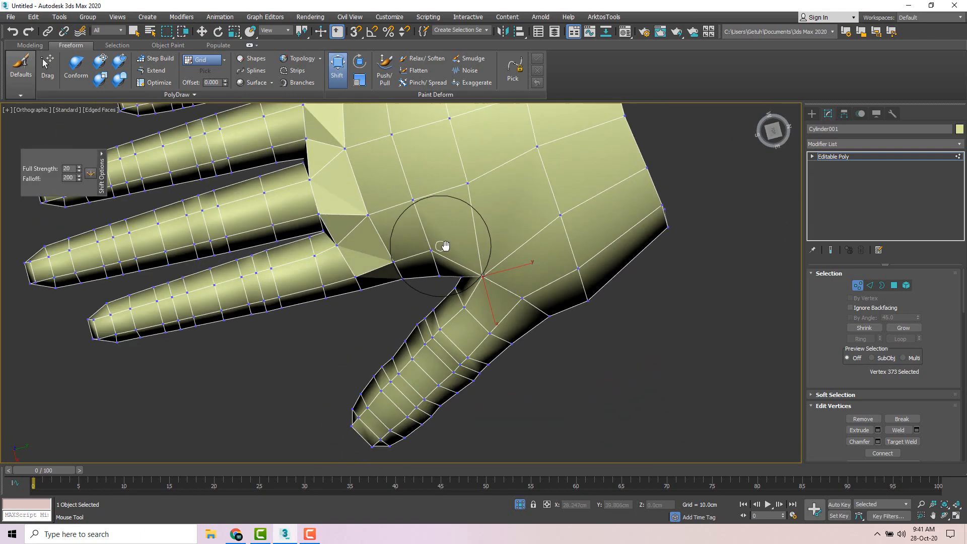
{"action": "scroll", "coordinate": [438, 297], "scroll_direction": "up", "scroll_amount": 3}
{"action": "scroll", "coordinate": [501, 267], "scroll_direction": "up", "scroll_amount": 2}
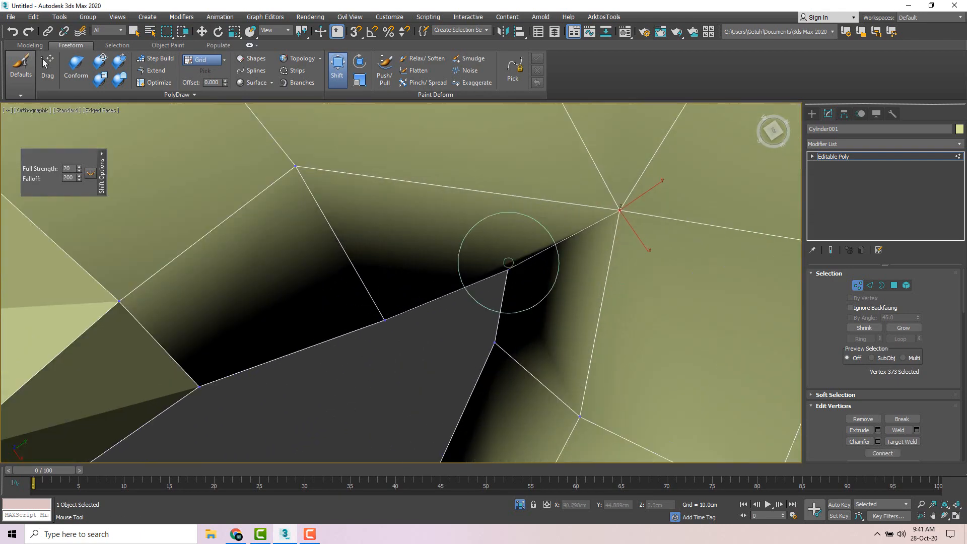
{"action": "scroll", "coordinate": [545, 272], "scroll_direction": "down", "scroll_amount": 5}
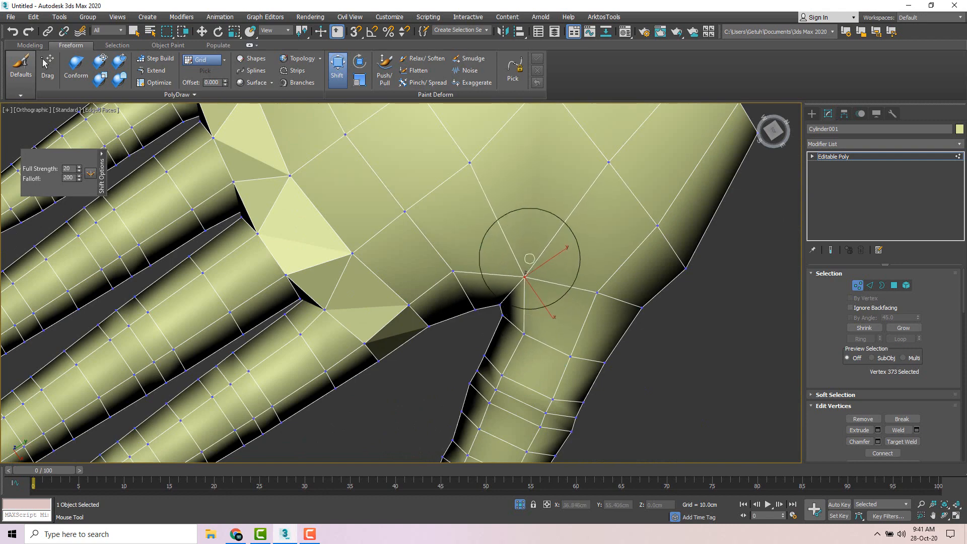
{"action": "scroll", "coordinate": [456, 275], "scroll_direction": "down", "scroll_amount": 5}
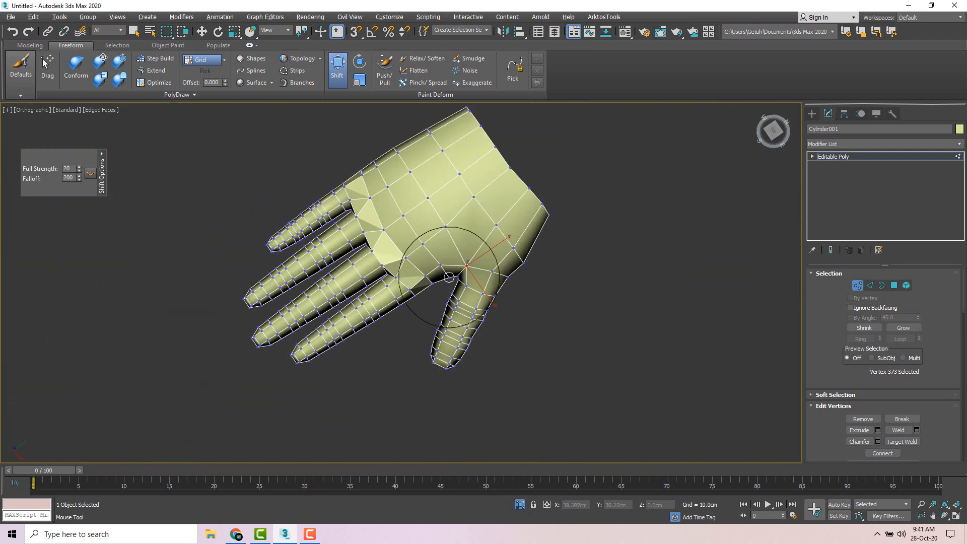
{"action": "middle_click_drag", "start_coordinate": [456, 275], "coordinate": [412, 261], "text": "alt"}
{"action": "scroll", "coordinate": [442, 292], "scroll_direction": "up", "scroll_amount": 7}
{"action": "scroll", "coordinate": [462, 253], "scroll_direction": "up", "scroll_amount": 2}
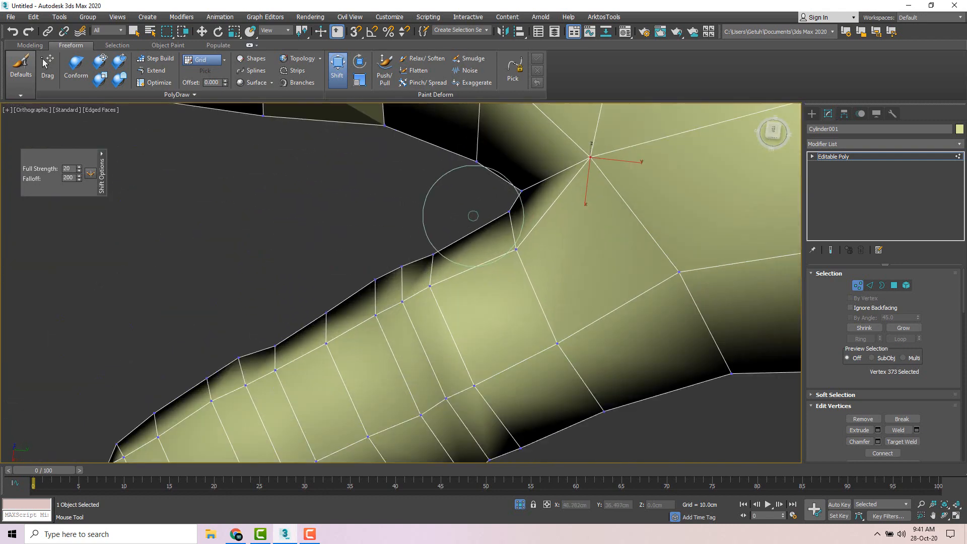
{"action": "scroll", "coordinate": [458, 216], "scroll_direction": "down", "scroll_amount": 3}
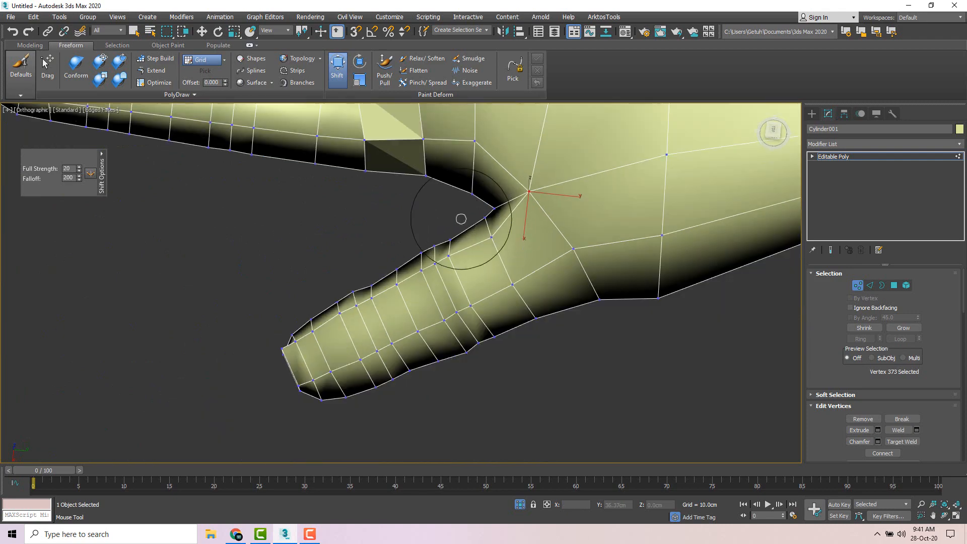
- Leave the Shift brush and select the edge at the thumb web for moving
{"action": "left_click", "coordinate": [338, 69]}
{"action": "scroll", "coordinate": [422, 176], "scroll_direction": "down", "scroll_amount": 2}
{"action": "mouse_move", "coordinate": [474, 227]}
{"action": "middle_mouse_down"}
{"action": "mouse_move", "coordinate": [423, 291]}
{"action": "mouse_move", "coordinate": [434, 282]}
{"action": "mouse_move", "coordinate": [436, 201]}
{"action": "mouse_move", "coordinate": [424, 267]}
{"action": "mouse_move", "coordinate": [410, 255]}
{"action": "mouse_move", "coordinate": [433, 267]}
{"action": "middle_mouse_up"}
{"action": "key", "text": "w"}
{"action": "scroll", "coordinate": [412, 269], "scroll_direction": "up", "scroll_amount": 5}
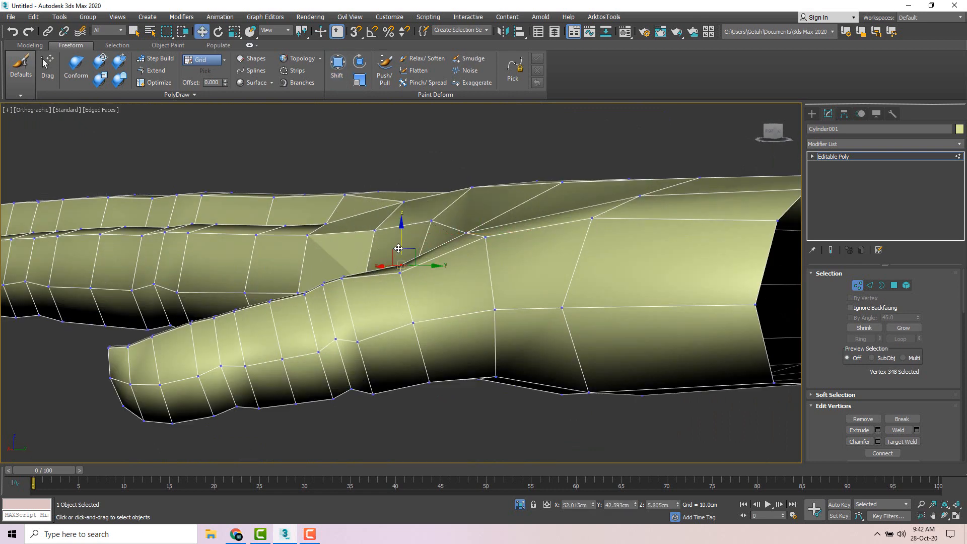
{"action": "key", "text": "2"}
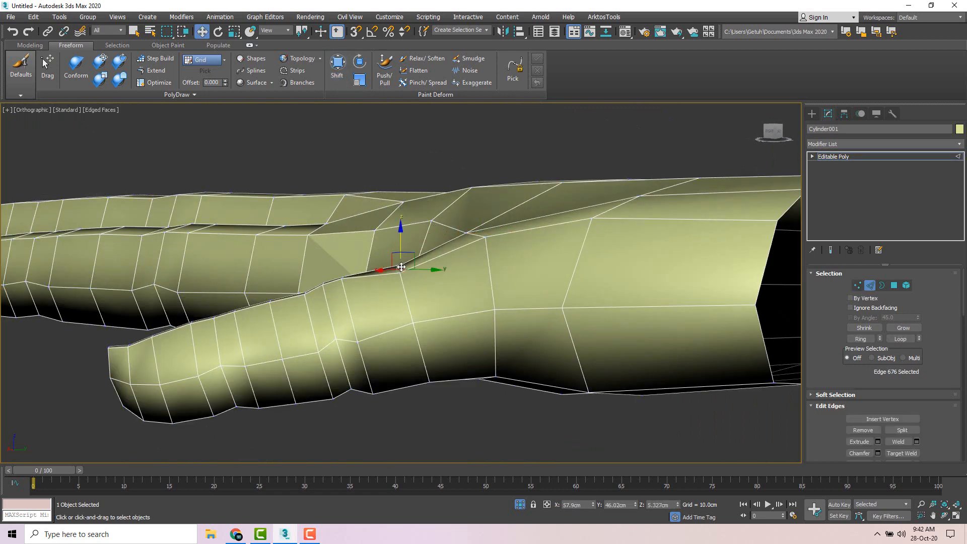
{"action": "scroll", "coordinate": [406, 259], "scroll_direction": "down", "scroll_amount": 5}
{"action": "middle_click_drag", "start_coordinate": [421, 232], "coordinate": [476, 238], "text": "alt"}
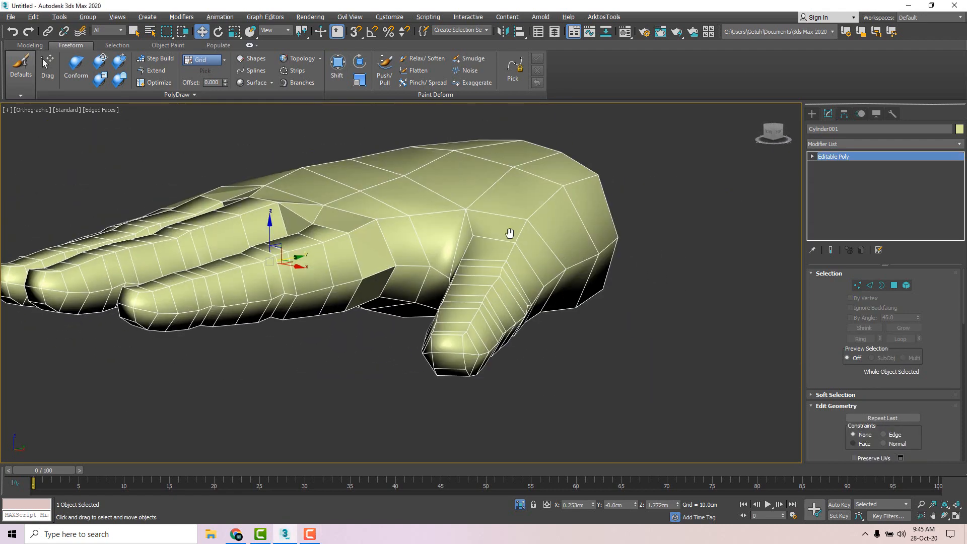
- Raise the back of the hand slightly near the wrist with the Shift brush at strength 20 and falloff 200
{"action": "middle_click_drag", "start_coordinate": [511, 232], "coordinate": [541, 207]}
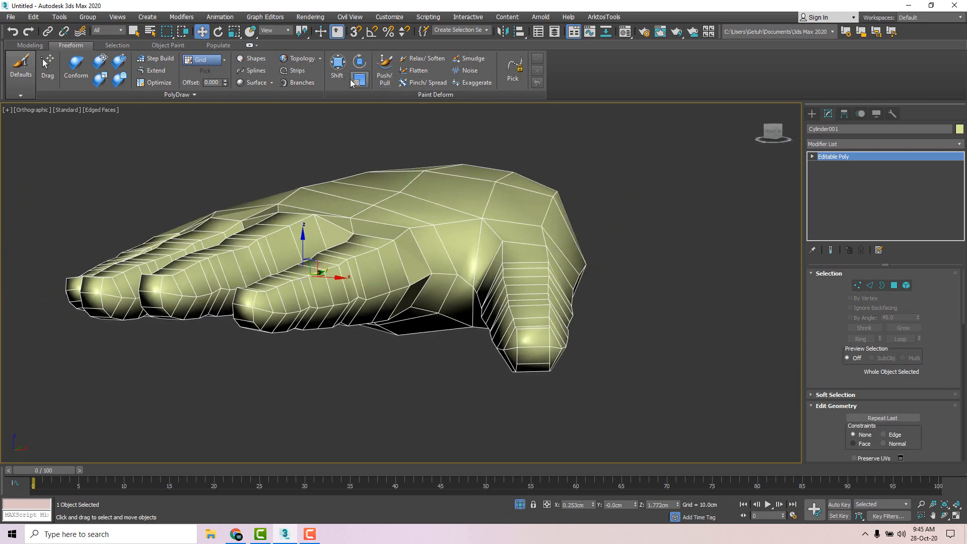
{"action": "left_click", "coordinate": [337, 66]}
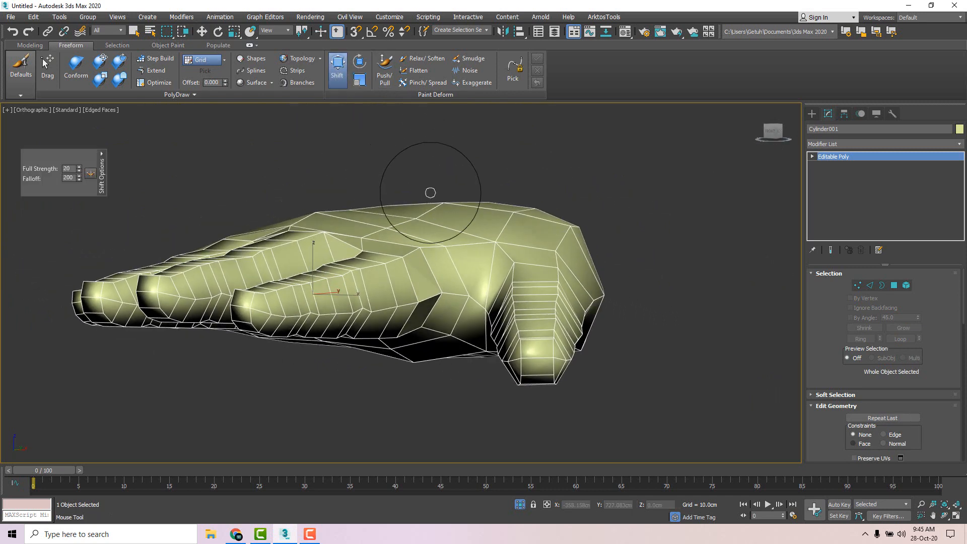
{"action": "scroll", "coordinate": [451, 209], "scroll_direction": "up", "scroll_amount": 3}
{"action": "scroll", "coordinate": [464, 219], "scroll_direction": "down", "scroll_amount": 4}
{"action": "middle_click_drag", "start_coordinate": [463, 219], "coordinate": [556, 262], "text": "alt"}
{"action": "middle_click_drag", "start_coordinate": [391, 257], "coordinate": [388, 240], "text": "alt"}
{"action": "scroll", "coordinate": [388, 239], "scroll_direction": "up", "scroll_amount": 3}
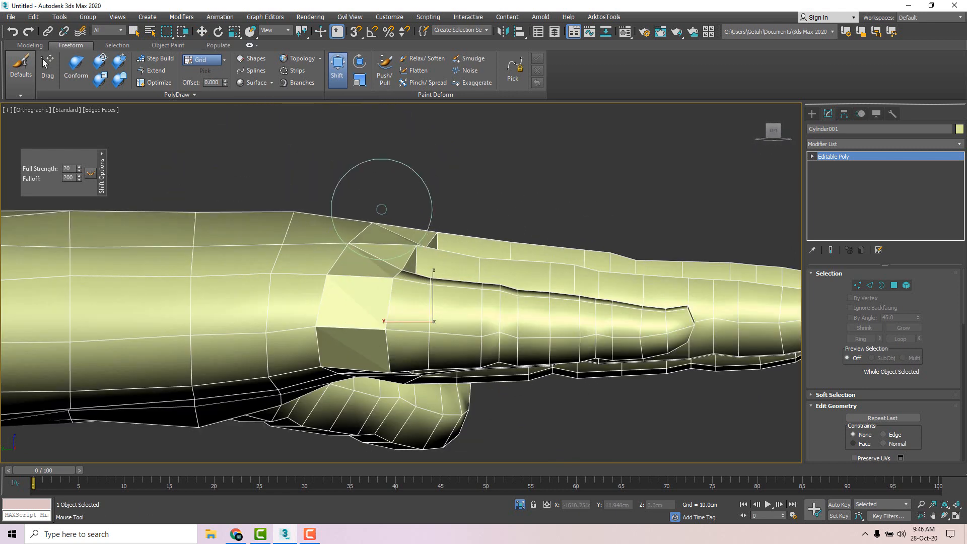
{"action": "scroll", "coordinate": [292, 194], "scroll_direction": "down", "scroll_amount": 4}
{"action": "scroll", "coordinate": [291, 215], "scroll_direction": "up", "scroll_amount": 5}
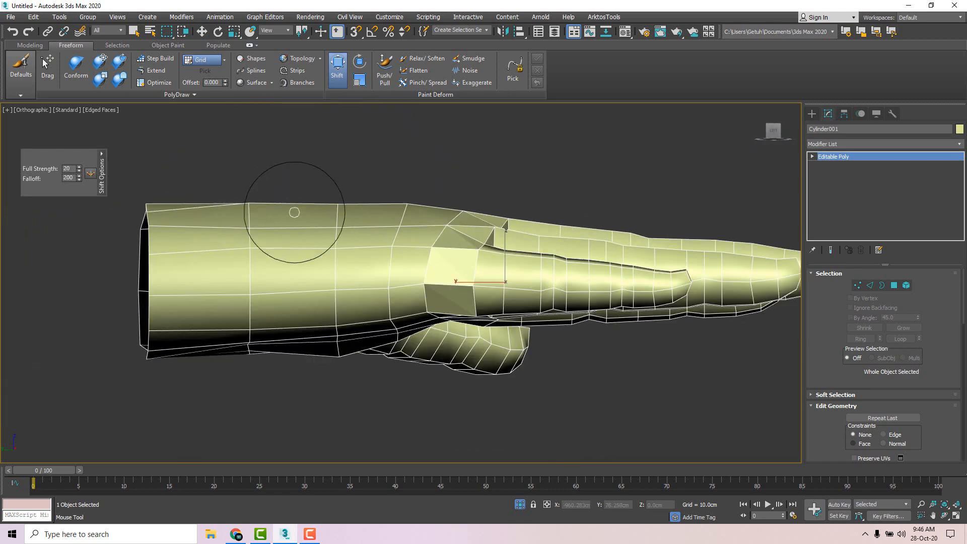
{"action": "left_click_drag", "start_coordinate": [256, 220], "coordinate": [257, 214]}
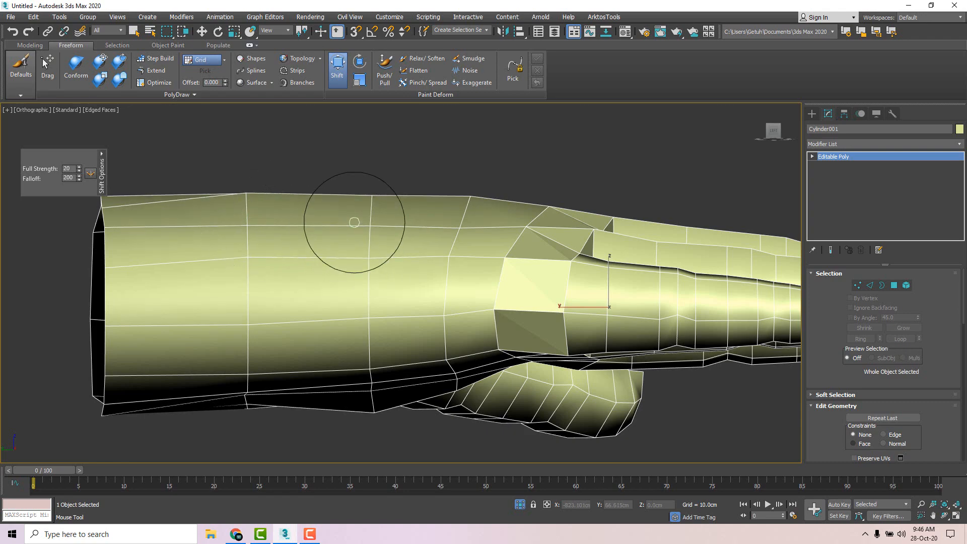
- Inspect the whole hand from several angles, then exit the brush and check the shading with the edge overlay hidden
{"action": "scroll", "coordinate": [354, 222], "scroll_direction": "down", "scroll_amount": 4}
{"action": "middle_click_drag", "start_coordinate": [479, 222], "coordinate": [376, 211], "text": "alt"}
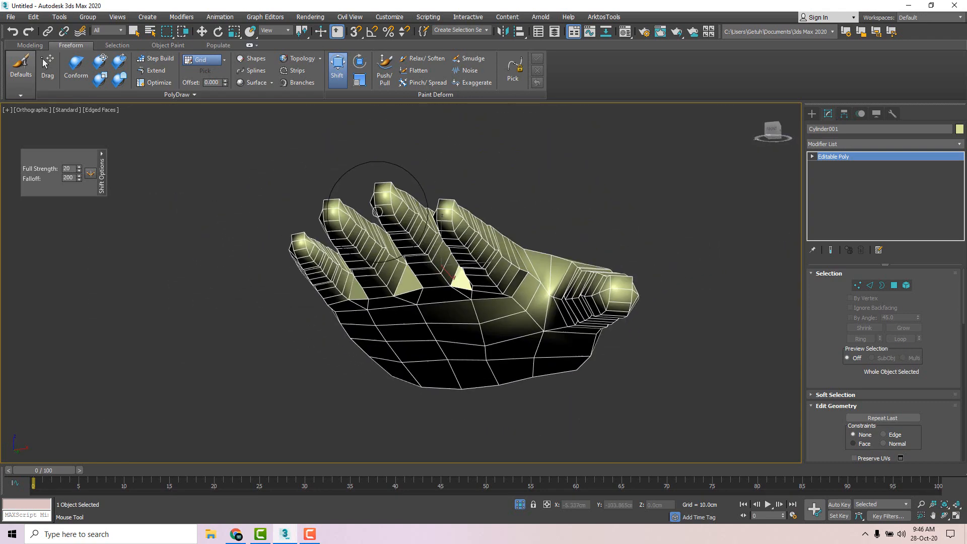
{"action": "middle_click_drag", "start_coordinate": [378, 280], "coordinate": [367, 299], "text": "alt"}
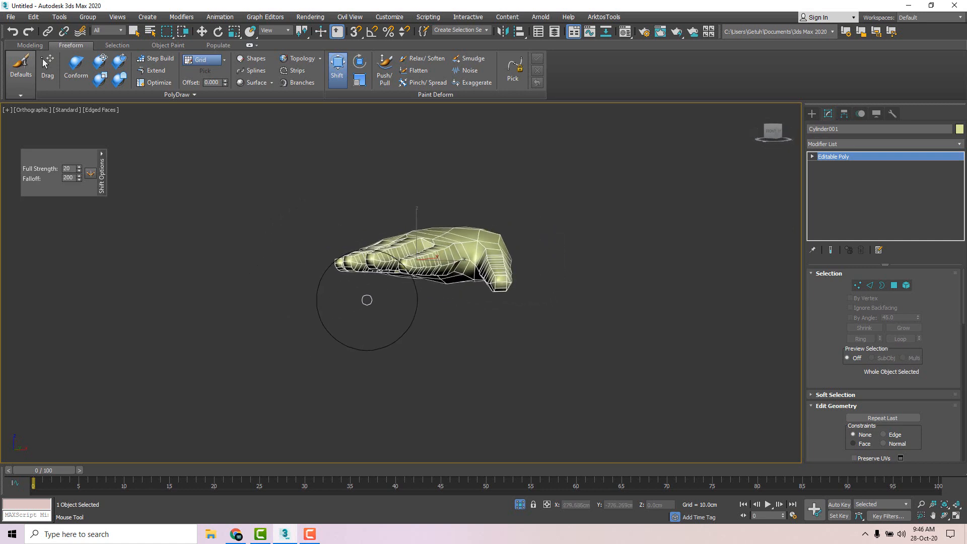
{"action": "scroll", "coordinate": [520, 215], "scroll_direction": "up", "scroll_amount": 5}
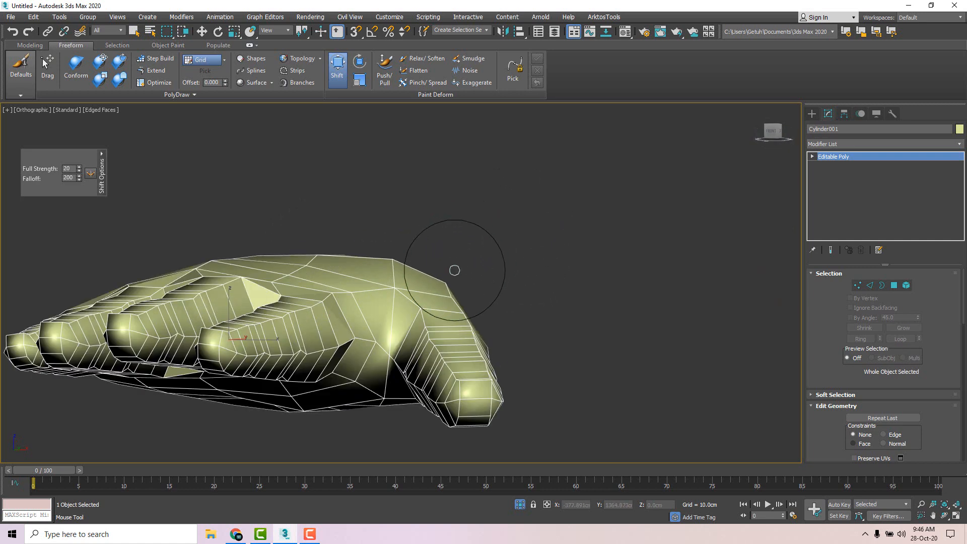
{"action": "mouse_move", "coordinate": [455, 270]}
{"action": "middle_mouse_down", "text": "alt"}
{"action": "mouse_move", "coordinate": [410, 291]}
{"action": "mouse_move", "coordinate": [346, 216]}
{"action": "mouse_move", "coordinate": [324, 216]}
{"action": "mouse_move", "coordinate": [375, 373]}
{"action": "mouse_move", "coordinate": [430, 364]}
{"action": "middle_mouse_up", "text": "alt"}
{"action": "right_click", "coordinate": [448, 340]}
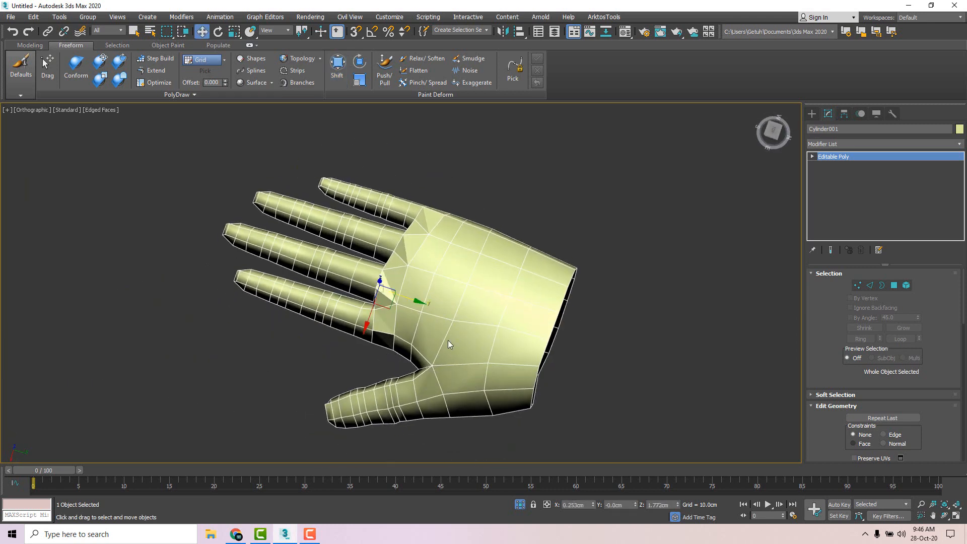
{"action": "key", "text": "F4"}
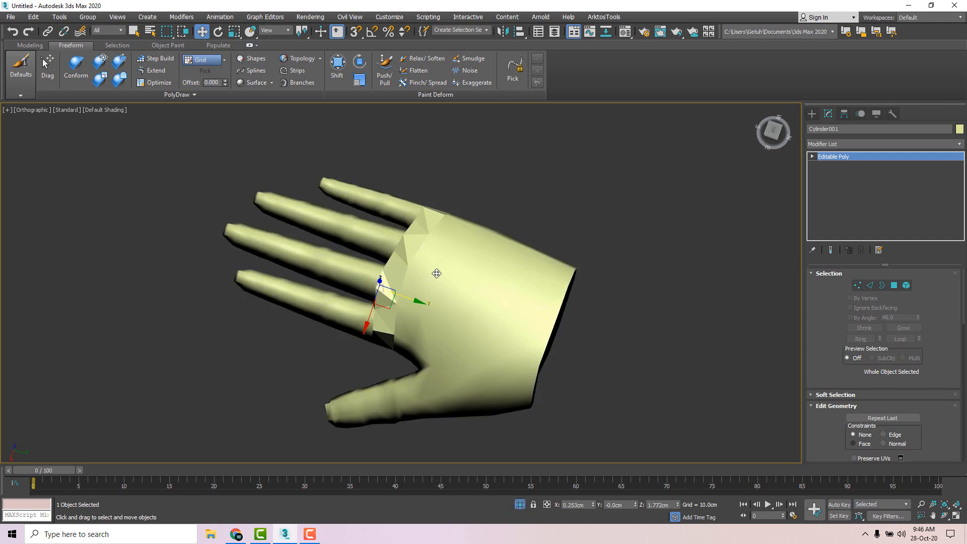
{"action": "middle_click_drag", "start_coordinate": [434, 275], "coordinate": [376, 223], "text": "alt"}
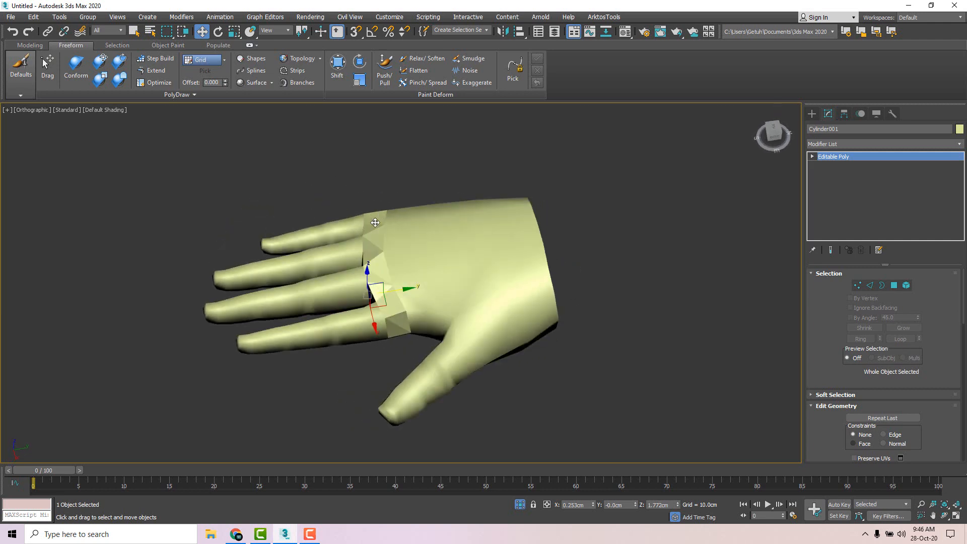
- Clear the smoothing groups on all polygons of the hand and assign them all to smoothing group 1
{"action": "left_click", "coordinate": [894, 285]}
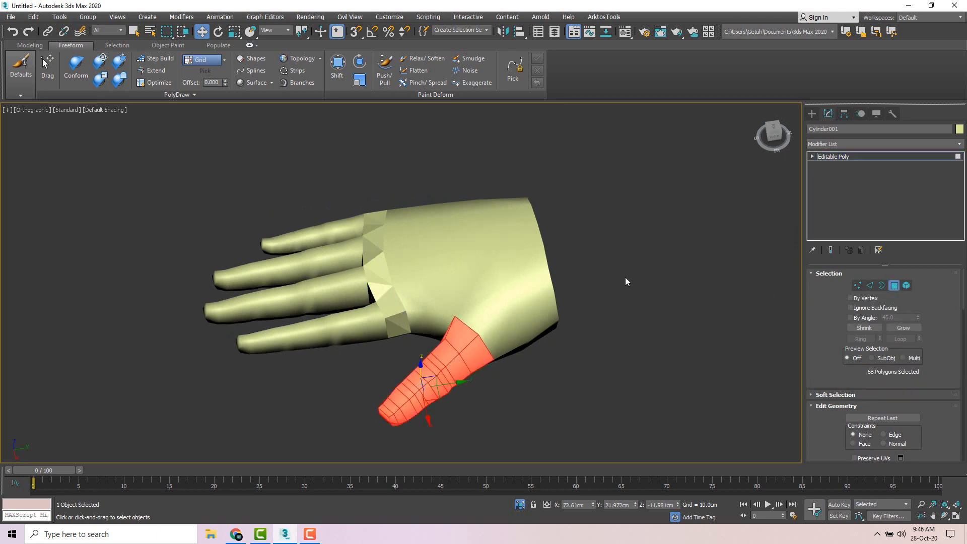
{"action": "key", "text": "ctrl+a"}
{"action": "scroll", "coordinate": [863, 399], "scroll_direction": "down", "scroll_amount": 10}
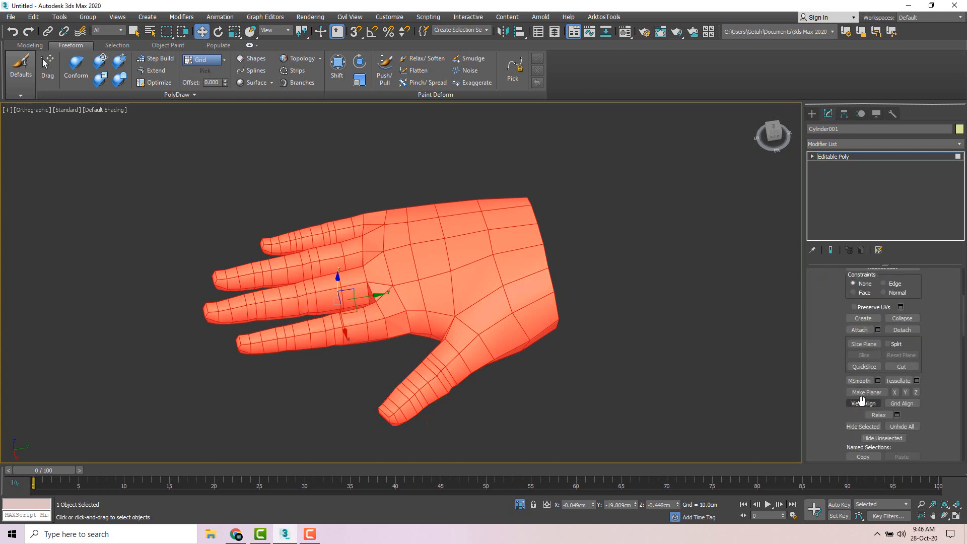
{"action": "scroll", "coordinate": [863, 399], "scroll_direction": "down", "scroll_amount": 3}
{"action": "left_click", "coordinate": [901, 380]}
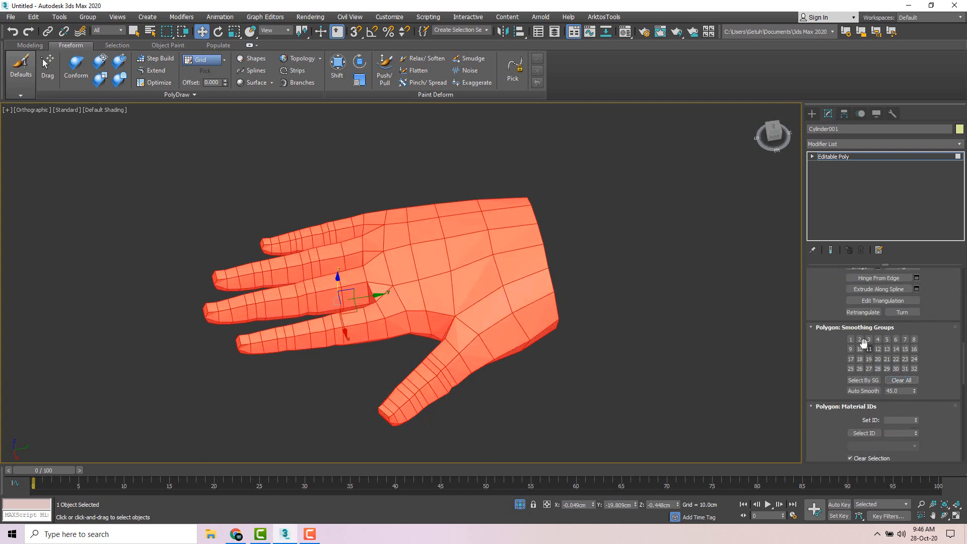
{"action": "left_click", "coordinate": [851, 339]}
{"action": "left_click", "coordinate": [834, 156]}
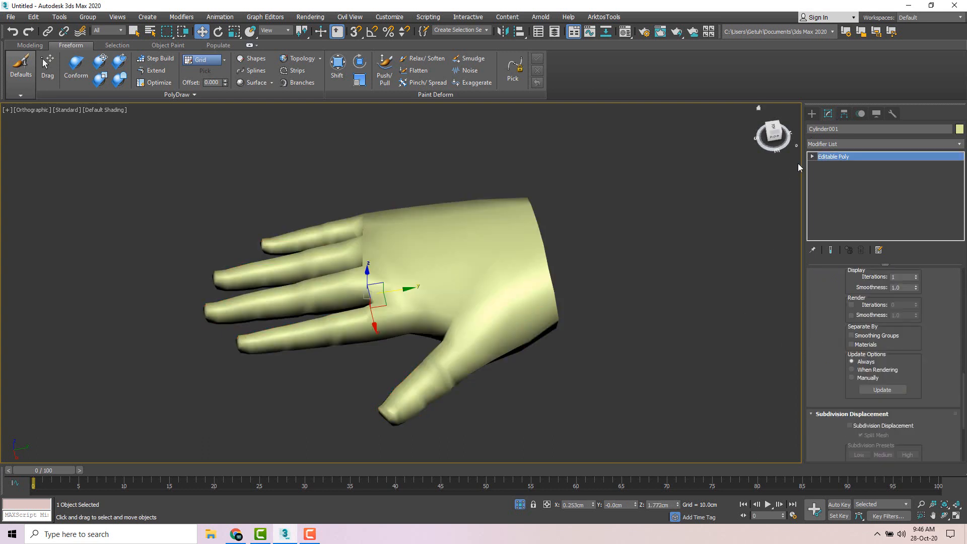
{"action": "middle_click_drag", "start_coordinate": [798, 163], "coordinate": [389, 237], "text": "alt"}
{"action": "middle_click_drag", "start_coordinate": [397, 270], "coordinate": [480, 281], "text": "alt"}
- Show the mesh edges again and select the open border at the wrist for scaling
{"action": "key", "text": "F4"}
{"action": "middle_click_drag", "start_coordinate": [563, 280], "coordinate": [514, 267], "text": "alt"}
{"action": "scroll", "coordinate": [514, 257], "scroll_direction": "up", "scroll_amount": 2}
{"action": "key", "text": "3"}
{"action": "left_click", "coordinate": [514, 257]}
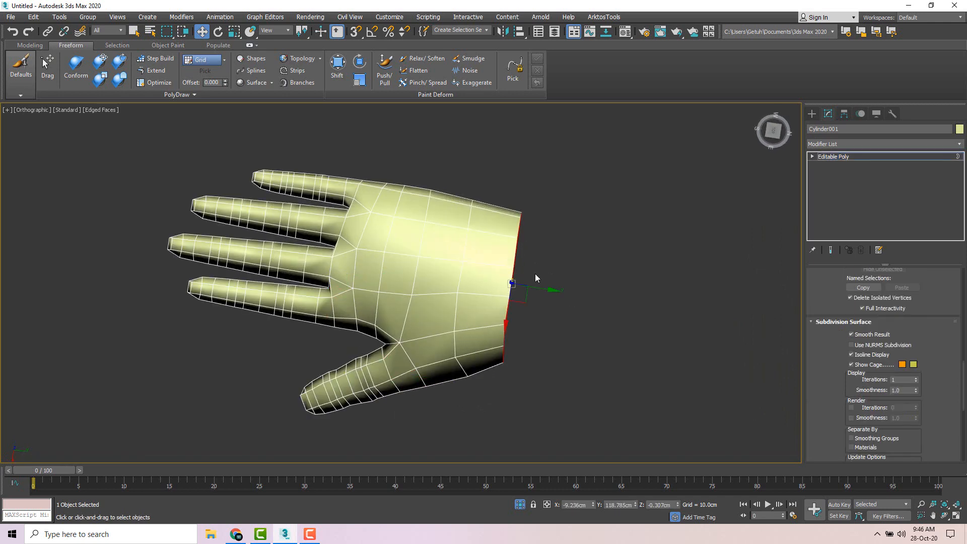
{"action": "key", "text": "r"}
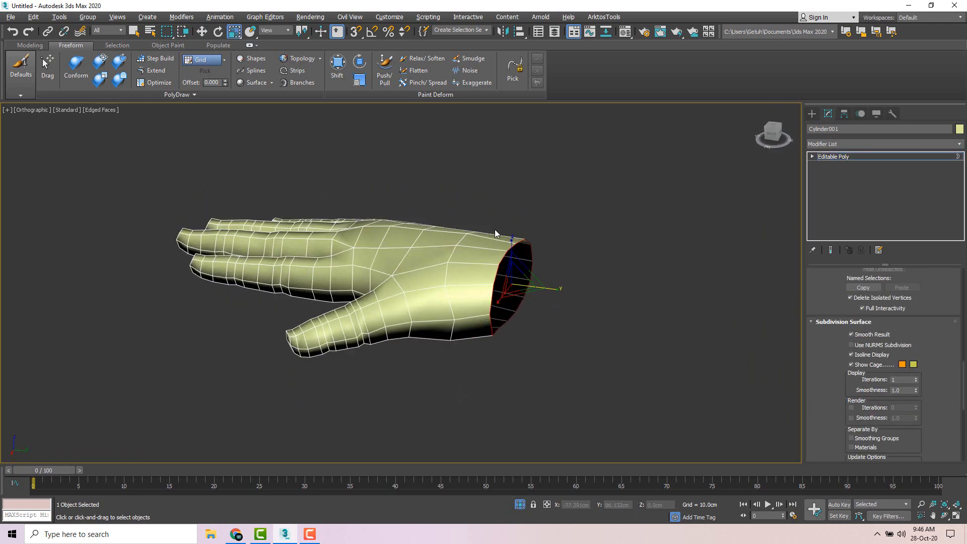